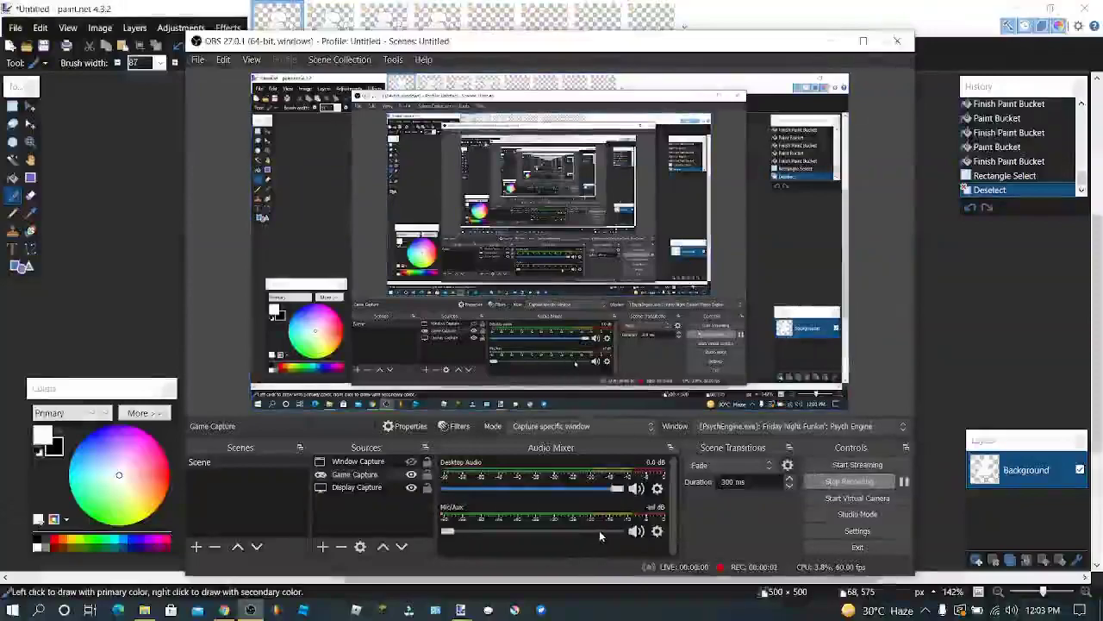
Step: Raise the Mic/Aux level to 0.0 dB in OBS, then minimize OBS to return to paint.net
{"action": "left_click", "coordinate": [616, 530]}
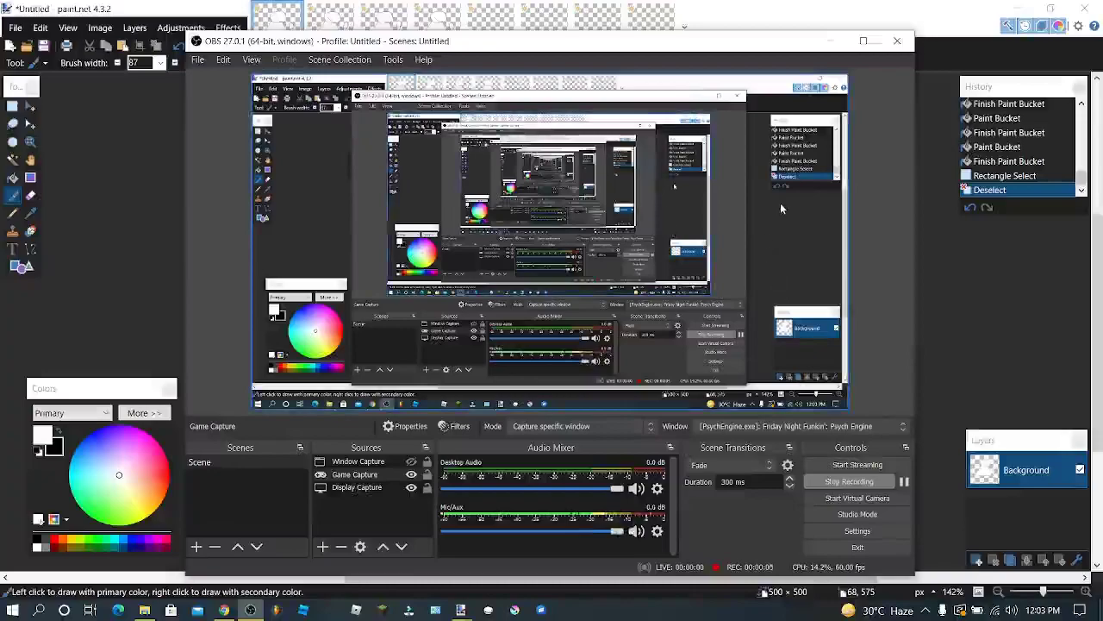
{"action": "left_click", "coordinate": [830, 40]}
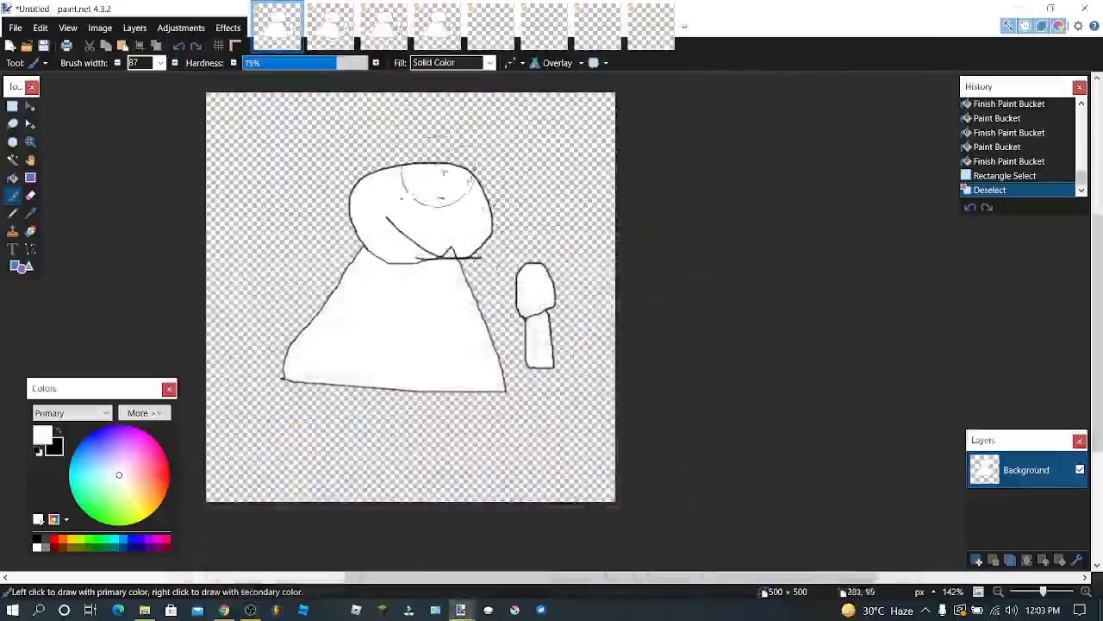
Step: Review the four finished character drawings in the open images and compare their poses
{"action": "scroll", "coordinate": [692, 337], "scroll_direction": "down", "scroll_amount": 2}
{"action": "scroll", "coordinate": [431, 155], "scroll_direction": "up", "scroll_amount": 1}
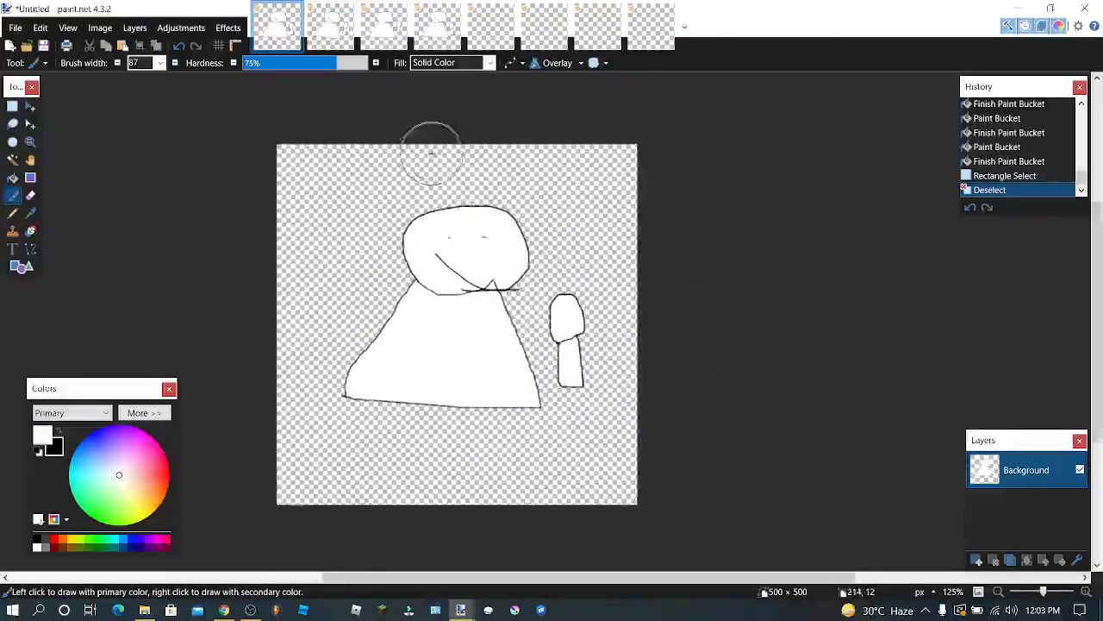
{"action": "scroll", "coordinate": [461, 252], "scroll_direction": "up", "scroll_amount": 1}
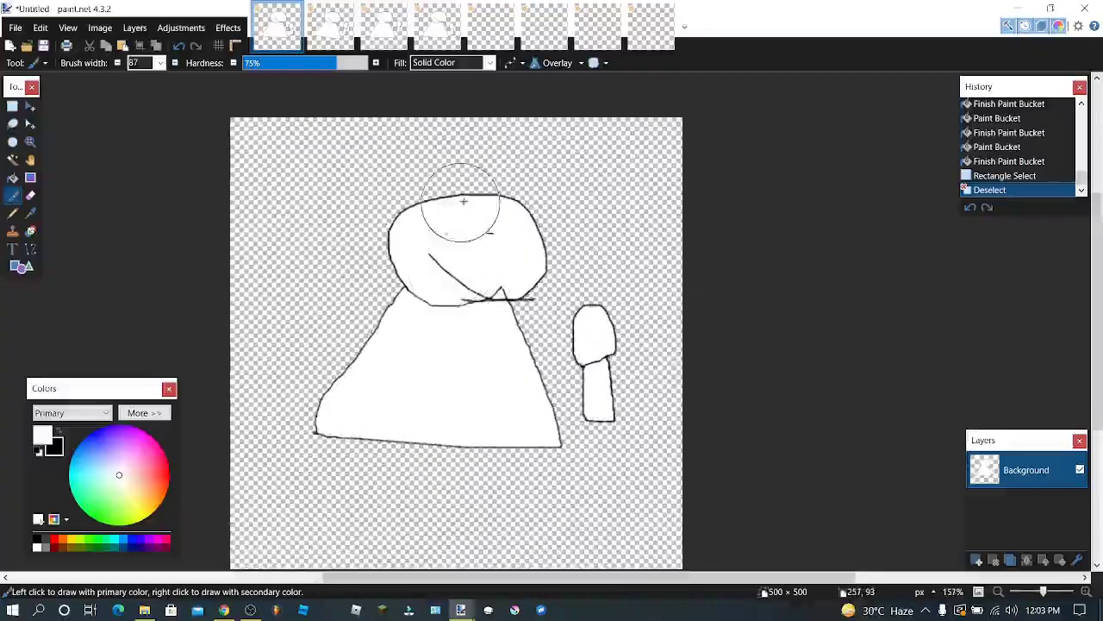
{"action": "left_click", "coordinate": [389, 25]}
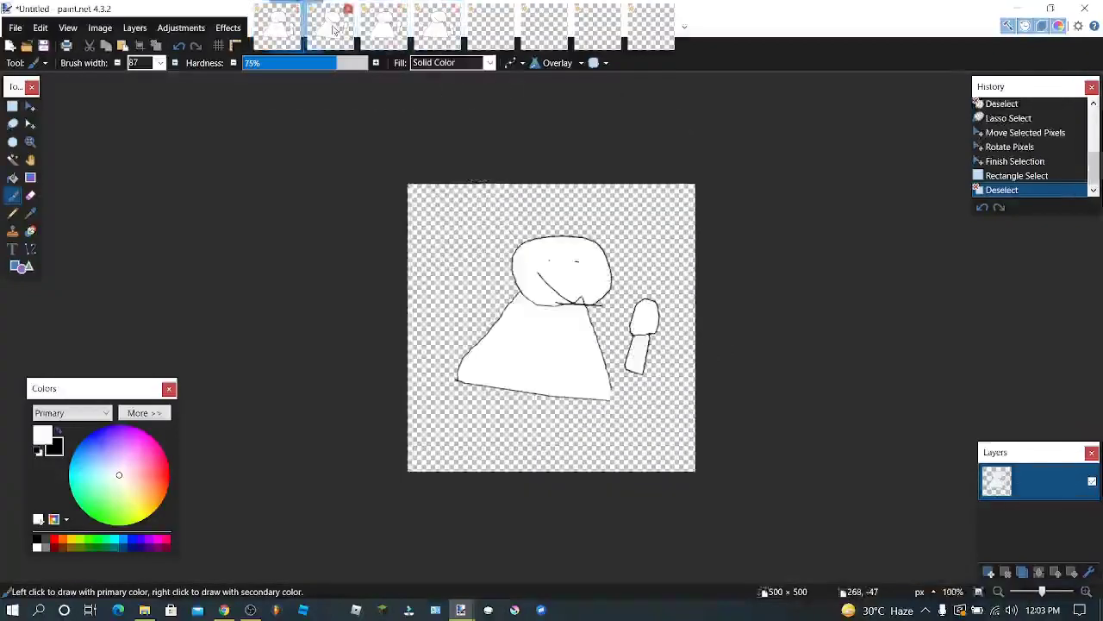
{"action": "left_click", "coordinate": [442, 29]}
{"action": "left_click", "coordinate": [292, 31]}
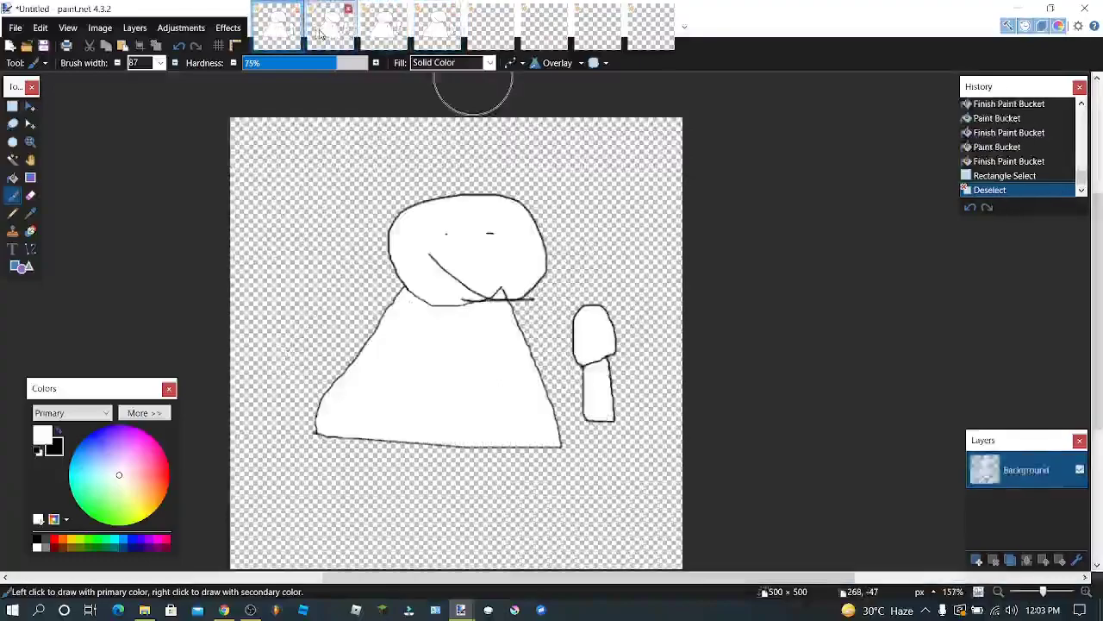
{"action": "left_click", "coordinate": [349, 34]}
{"action": "left_click", "coordinate": [384, 26]}
{"action": "left_click", "coordinate": [437, 26]}
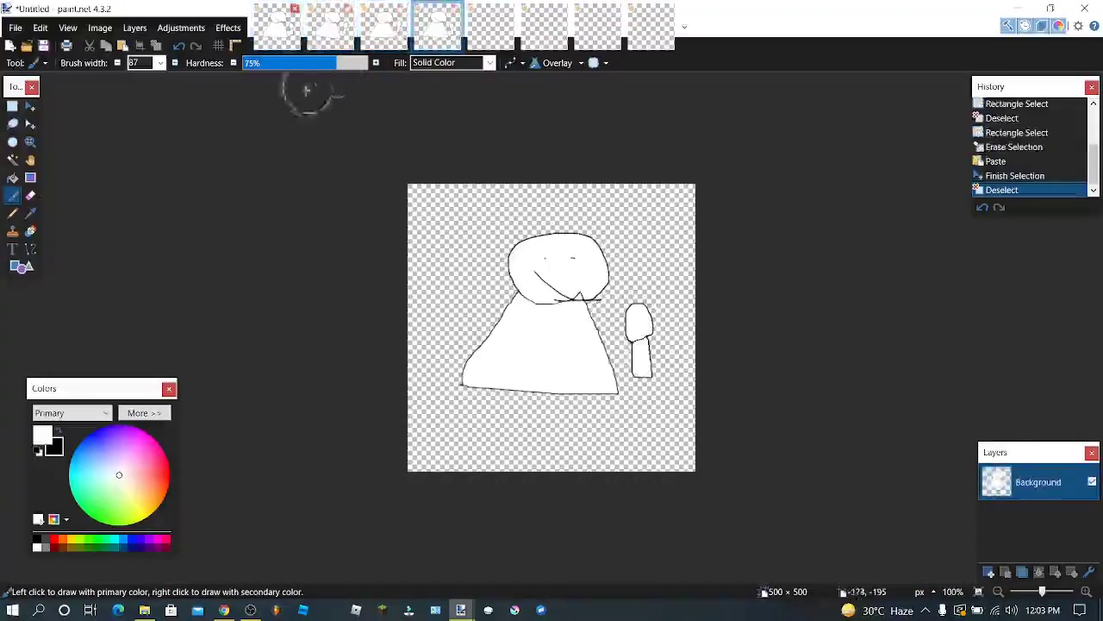
{"action": "scroll", "coordinate": [646, 238], "scroll_direction": "up", "scroll_amount": 6}
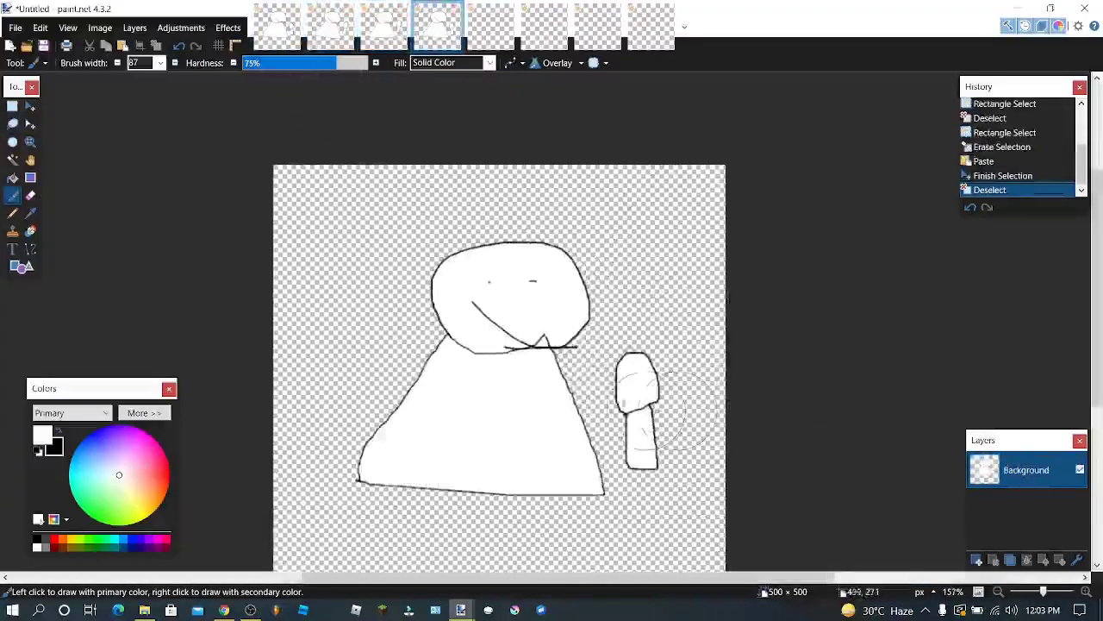
{"action": "left_click", "coordinate": [498, 288]}
{"action": "left_click", "coordinate": [499, 288]}
{"action": "left_click", "coordinate": [499, 287]}
{"action": "left_click", "coordinate": [498, 287]}
{"action": "left_click", "coordinate": [498, 286]}
{"action": "left_click", "coordinate": [498, 286]}
{"action": "left_click", "coordinate": [500, 285]}
{"action": "key", "text": "ctrl+z"}
{"action": "key", "text": "ctrl+z"}
{"action": "key", "text": "ctrl+z"}
{"action": "key", "text": "ctrl+z"}
{"action": "key", "text": "ctrl+z"}
{"action": "key", "text": "ctrl+z"}
{"action": "key", "text": "ctrl+z"}
{"action": "key", "text": "ctrl+z"}
{"action": "key", "text": "ctrl+z"}
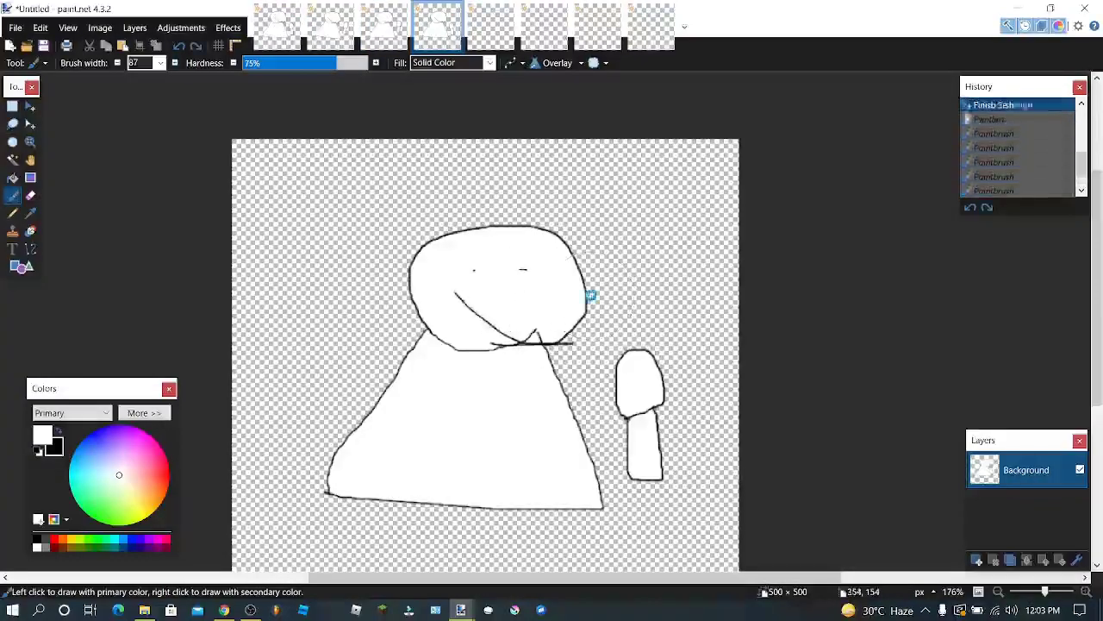
{"action": "key", "text": "ctrl+y"}
{"action": "key", "text": "ctrl+y"}
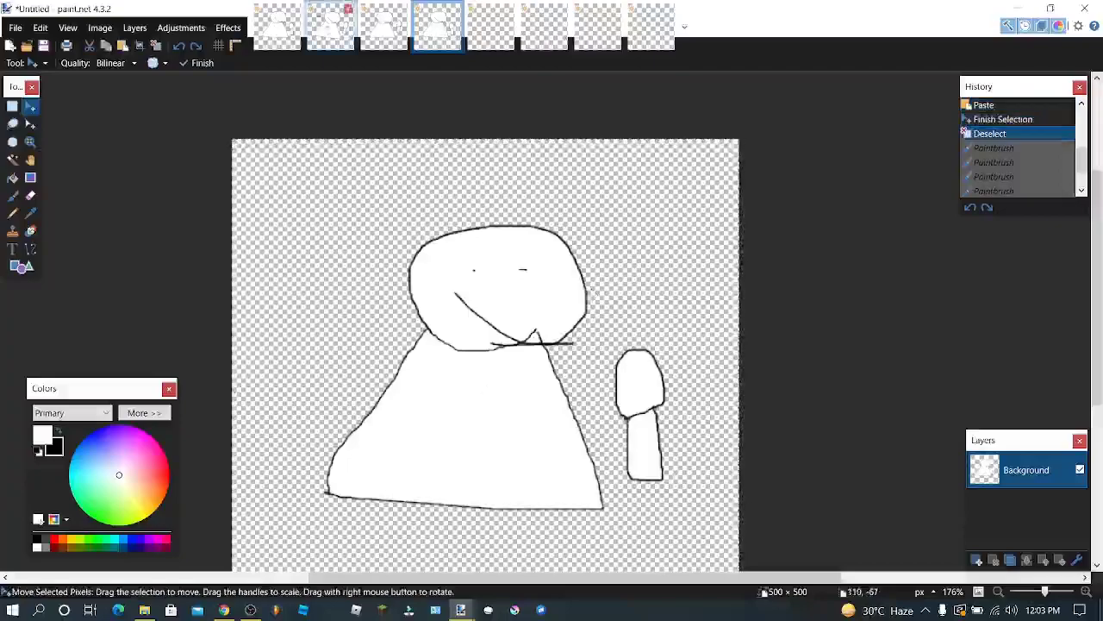
Step: Choose the Paintbrush and reduce its brush width to 2
{"action": "key", "text": "ctrl+Tab"}
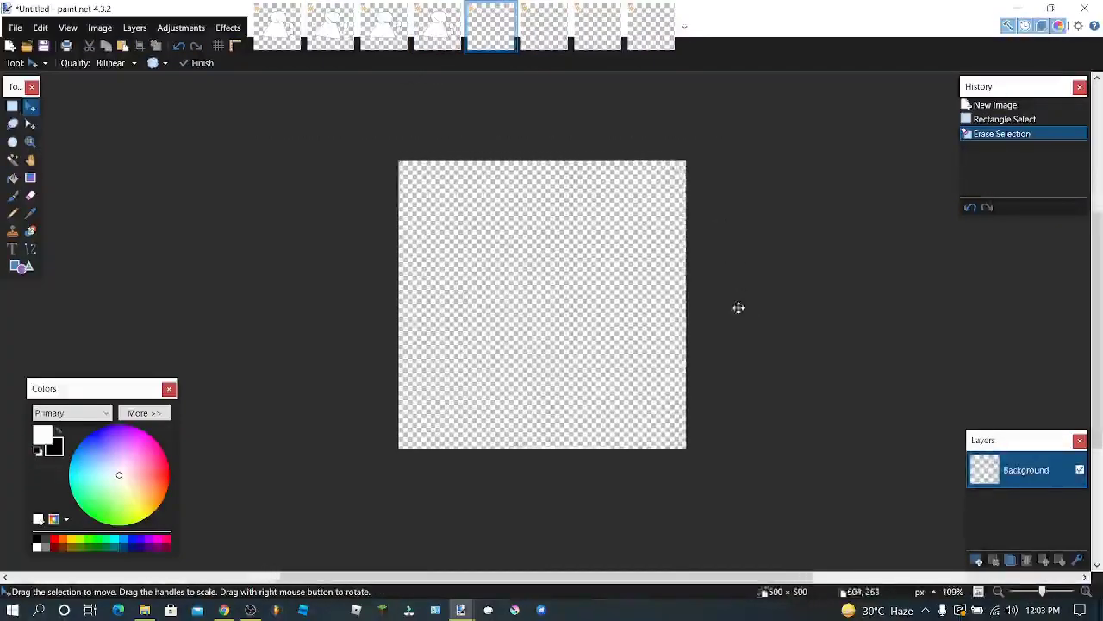
{"action": "left_click", "coordinate": [12, 197]}
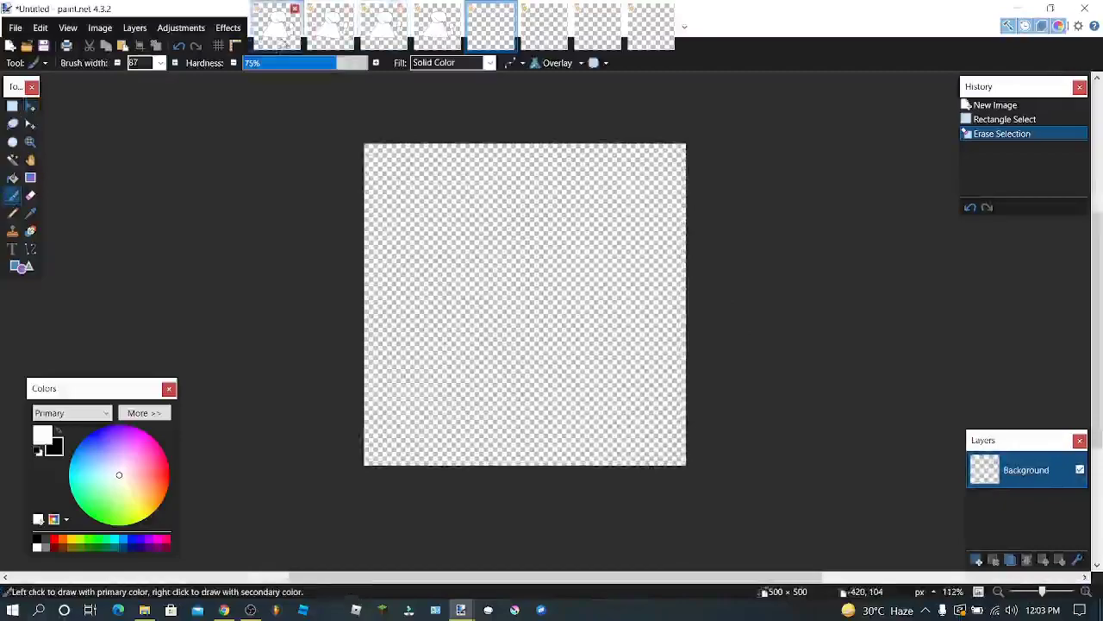
{"action": "left_click", "coordinate": [276, 25]}
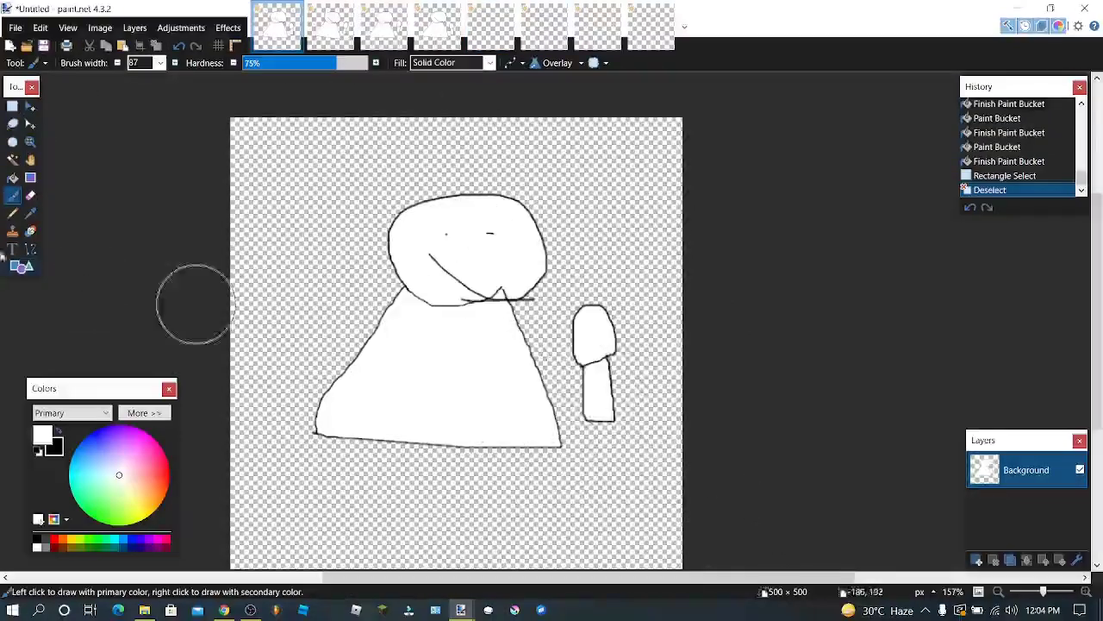
{"action": "left_click", "coordinate": [118, 63]}
{"action": "left_click", "coordinate": [118, 63]}
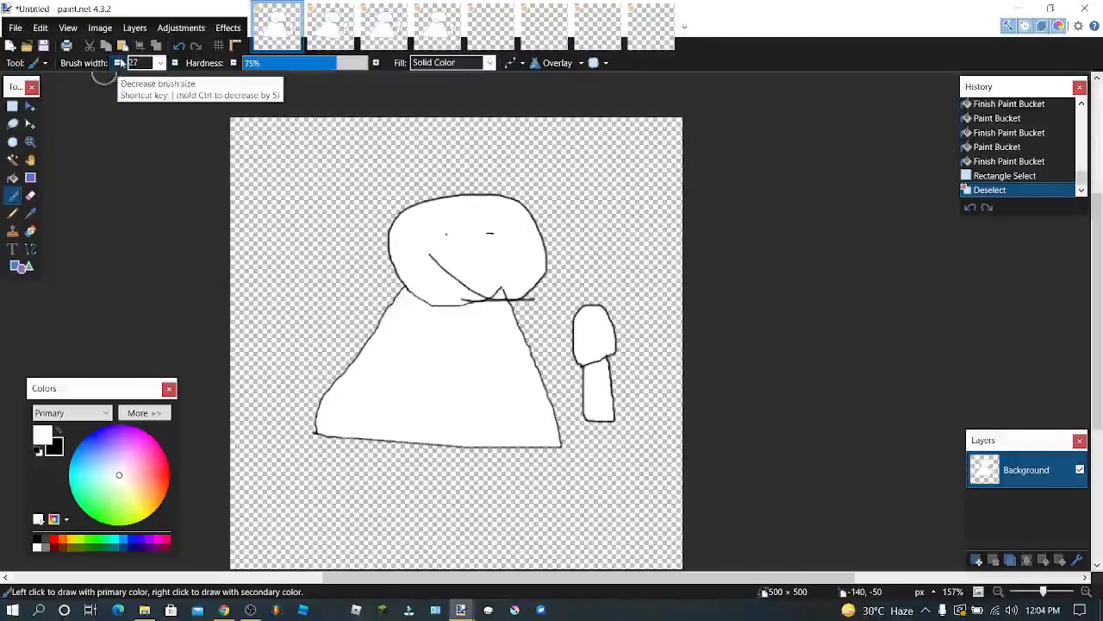
{"action": "left_click", "coordinate": [384, 27]}
{"action": "left_click", "coordinate": [437, 28]}
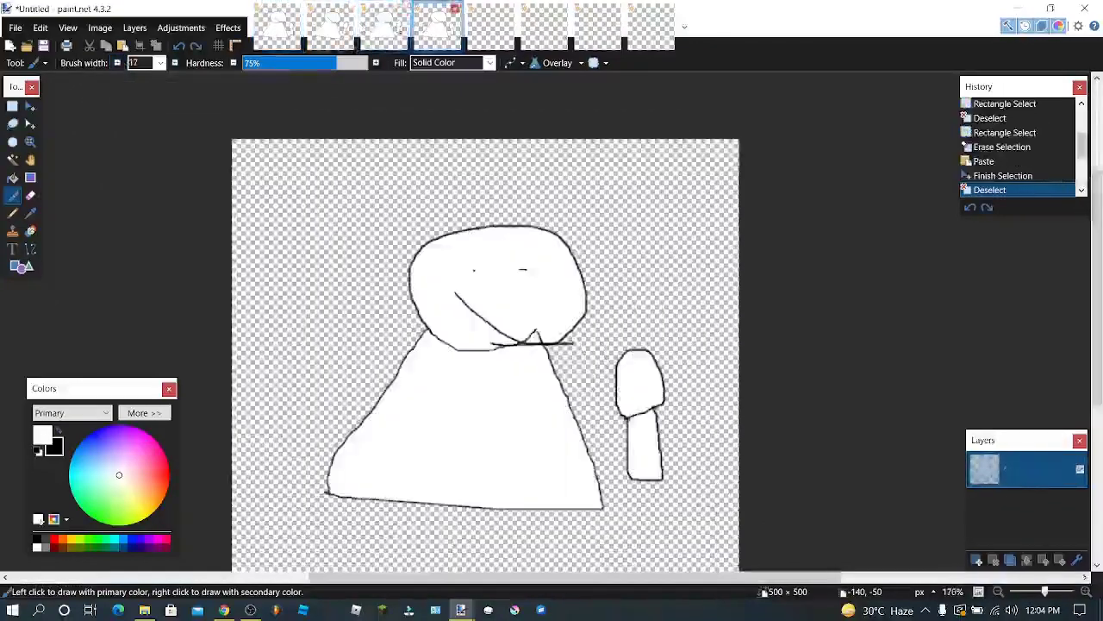
{"action": "left_click", "coordinate": [276, 24]}
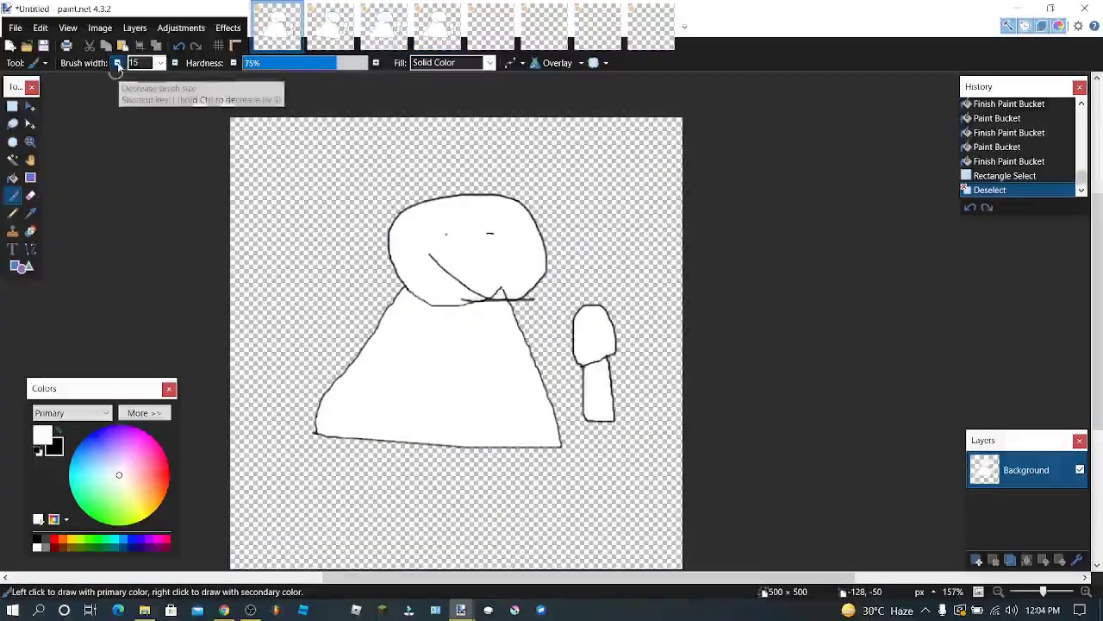
{"action": "left_click", "coordinate": [118, 64]}
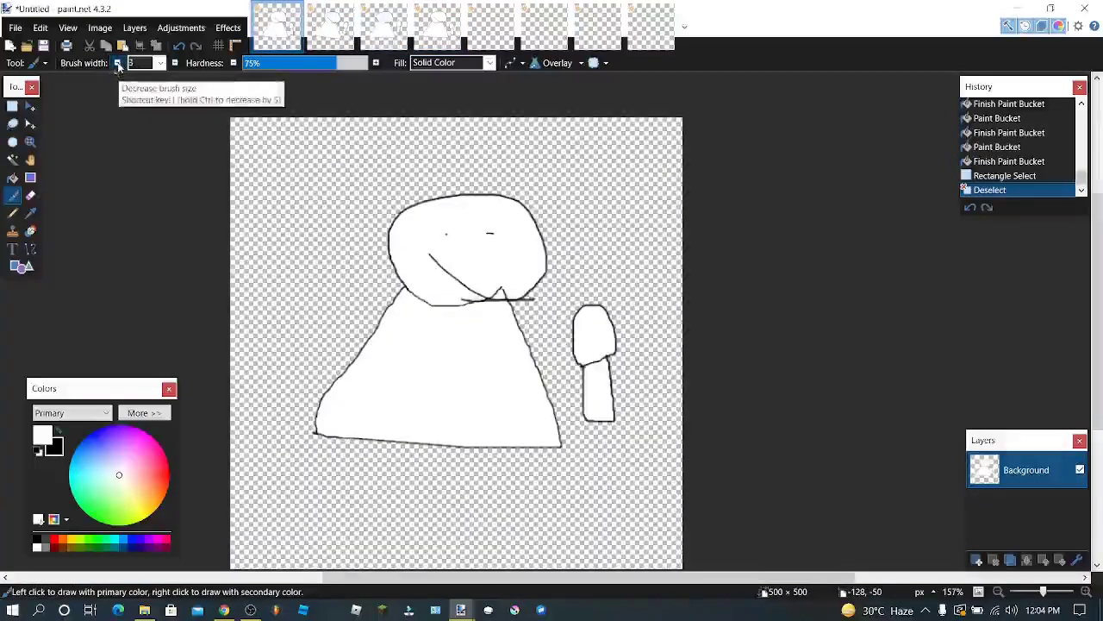
Step: Draw the black outline of a body, a domed head and a two-part microphone beside it on the empty fifth image
{"action": "left_click", "coordinate": [494, 43]}
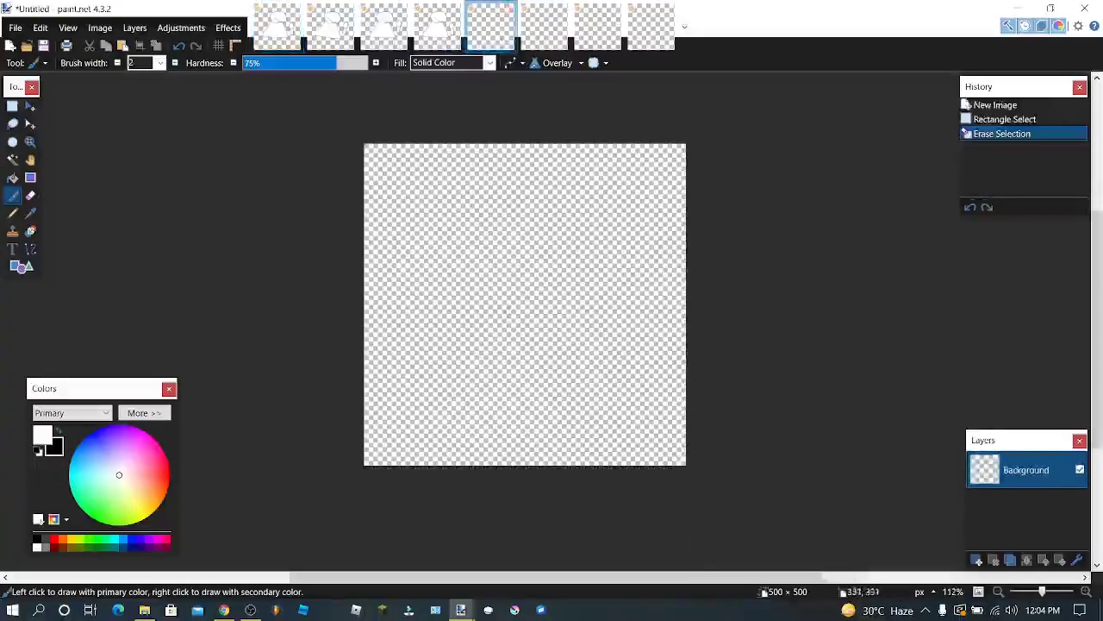
{"action": "scroll", "coordinate": [612, 312], "scroll_direction": "up", "scroll_amount": 4}
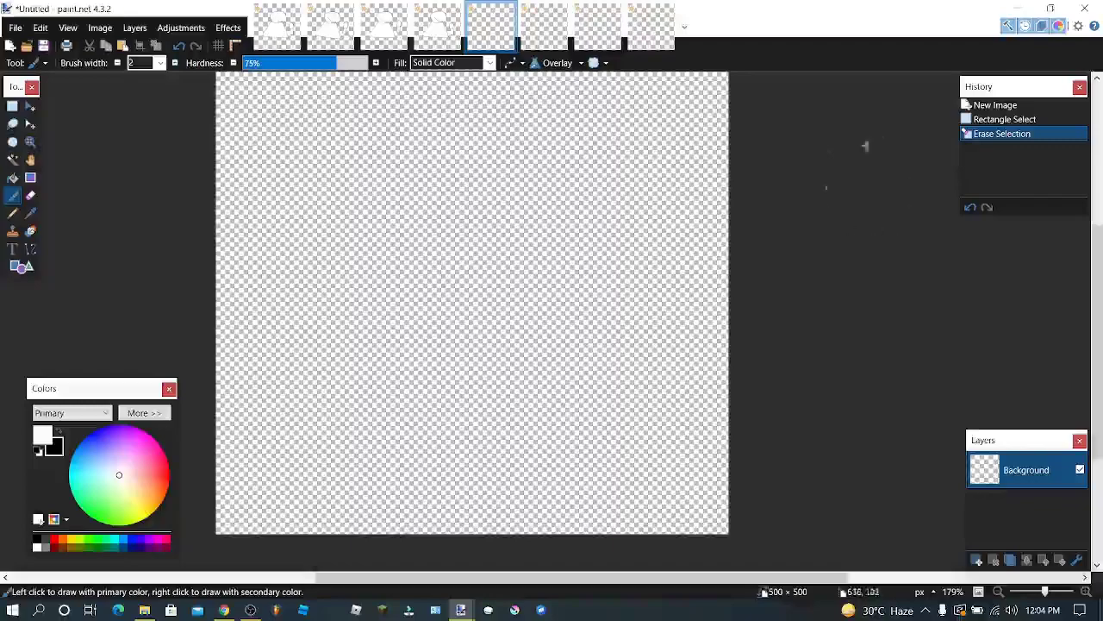
{"action": "left_click_drag", "start_coordinate": [459, 431], "coordinate": [548, 421]}
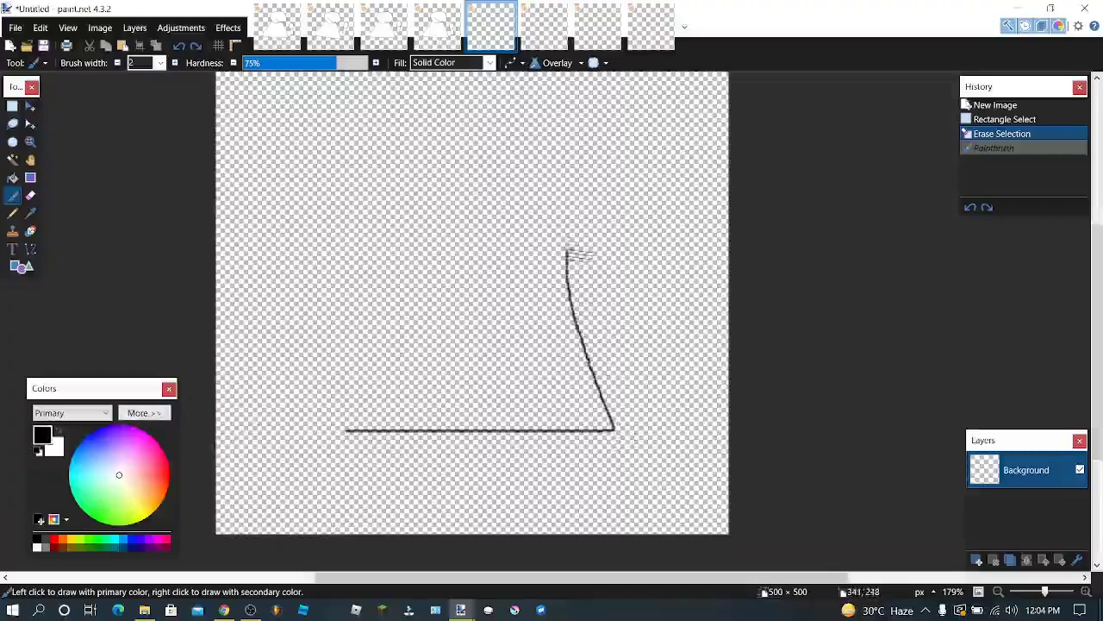
{"action": "left_click_drag", "start_coordinate": [567, 247], "coordinate": [568, 231]}
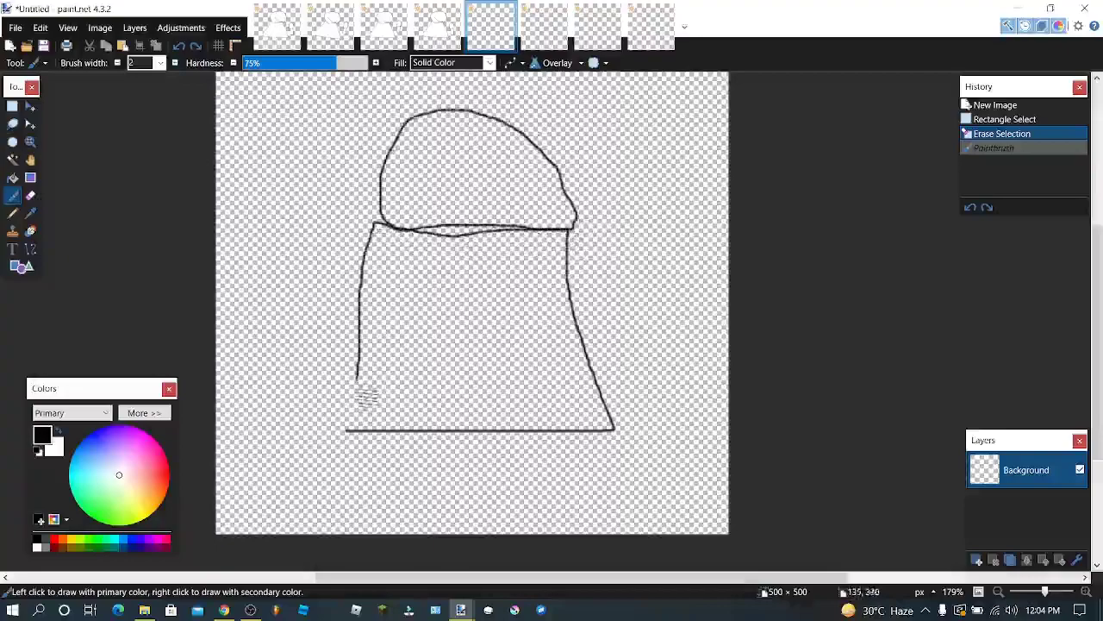
{"action": "left_click_drag", "start_coordinate": [356, 382], "coordinate": [349, 428]}
{"action": "left_click", "coordinate": [347, 431]}
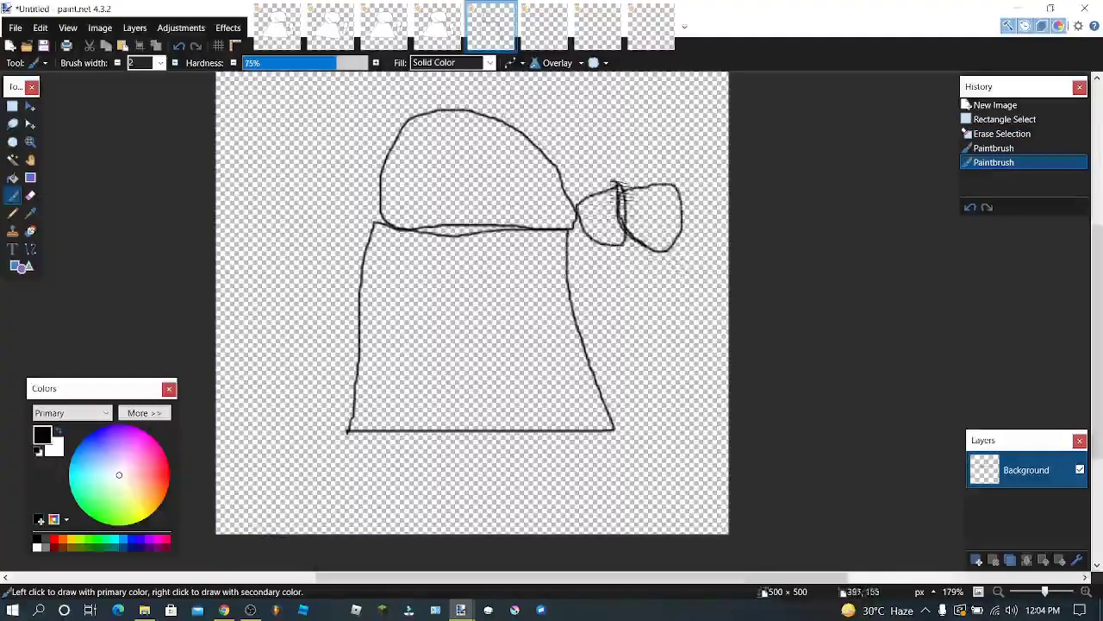
{"action": "left_click_drag", "start_coordinate": [610, 181], "coordinate": [600, 193]}
Step: Draw two small eyes and a rounded mouth at the head's lower edge near the microphone, redoing the first mouth attempt
{"action": "left_click_drag", "start_coordinate": [450, 156], "coordinate": [466, 156]}
{"action": "left_click_drag", "start_coordinate": [452, 159], "coordinate": [511, 173]}
{"action": "left_click", "coordinate": [514, 168]}
{"action": "mouse_move", "coordinate": [547, 229]}
{"action": "left_mouse_down"}
{"action": "mouse_move", "coordinate": [465, 208]}
{"action": "mouse_move", "coordinate": [511, 221]}
{"action": "left_mouse_up"}
{"action": "scroll", "coordinate": [504, 223], "scroll_direction": "down", "scroll_amount": 1}
{"action": "scroll", "coordinate": [556, 130], "scroll_direction": "up", "scroll_amount": 1}
{"action": "key", "text": "ctrl+z"}
{"action": "key", "text": "ctrl+z"}
{"action": "scroll", "coordinate": [556, 164], "scroll_direction": "up", "scroll_amount": 3}
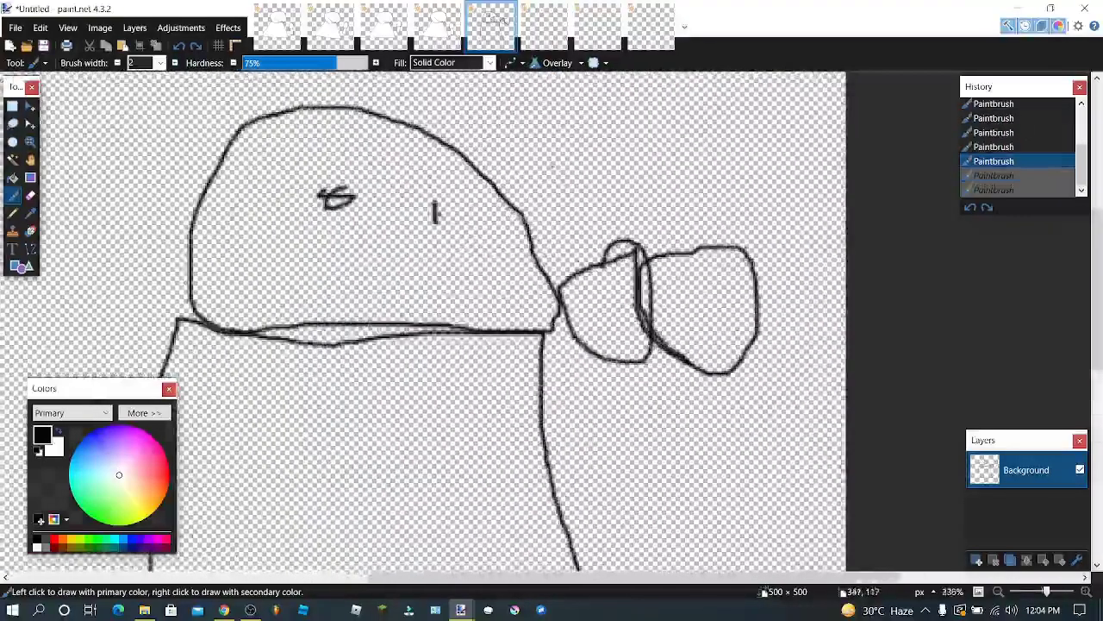
{"action": "mouse_move", "coordinate": [443, 290]}
{"action": "left_mouse_down"}
{"action": "mouse_move", "coordinate": [550, 284]}
{"action": "mouse_move", "coordinate": [446, 313]}
{"action": "left_mouse_up"}
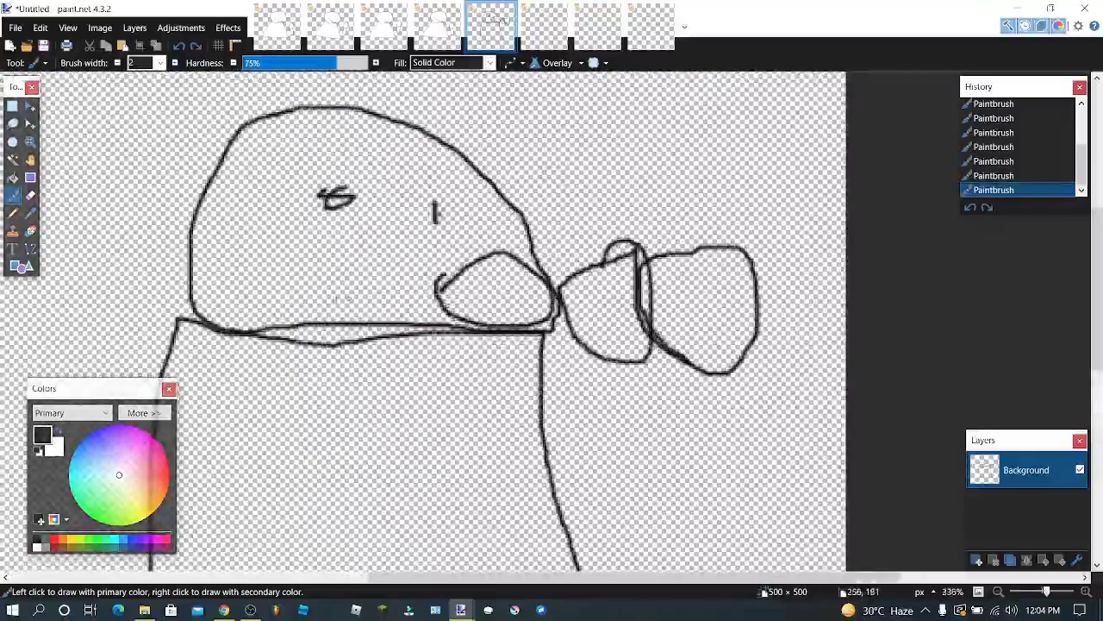
Step: Fill the head, body, neck gap and microphone parts with the white secondary color using the Paint Bucket
{"action": "scroll", "coordinate": [401, 258], "scroll_direction": "down", "scroll_amount": 1}
{"action": "left_click", "coordinate": [13, 176]}
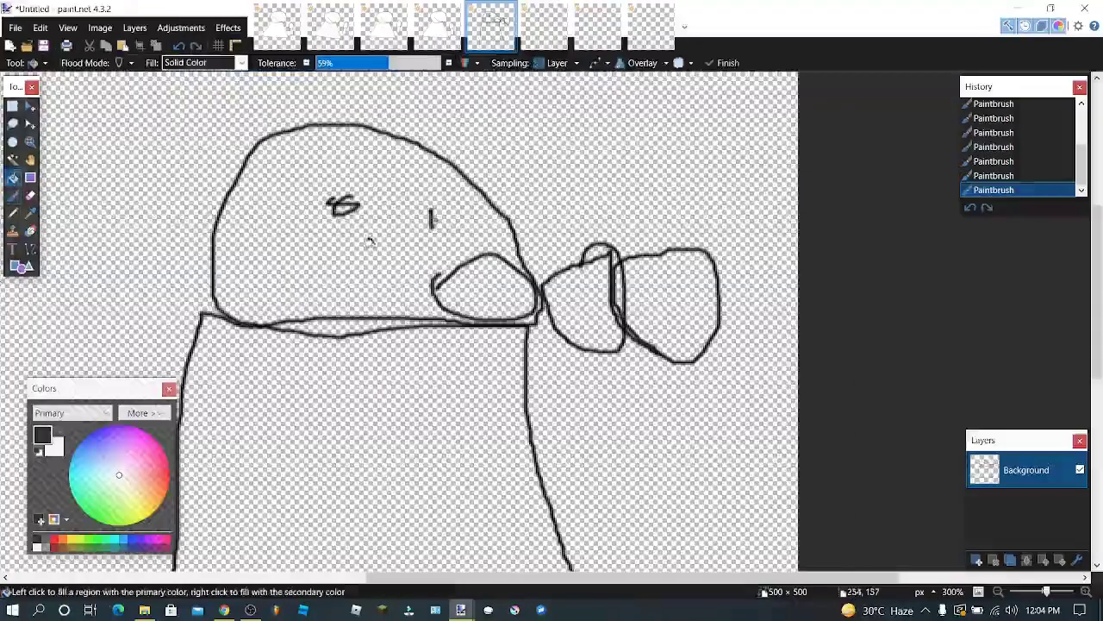
{"action": "scroll", "coordinate": [365, 367], "scroll_direction": "down", "scroll_amount": 2}
{"action": "left_click", "coordinate": [362, 211]}
{"action": "left_click", "coordinate": [378, 308]}
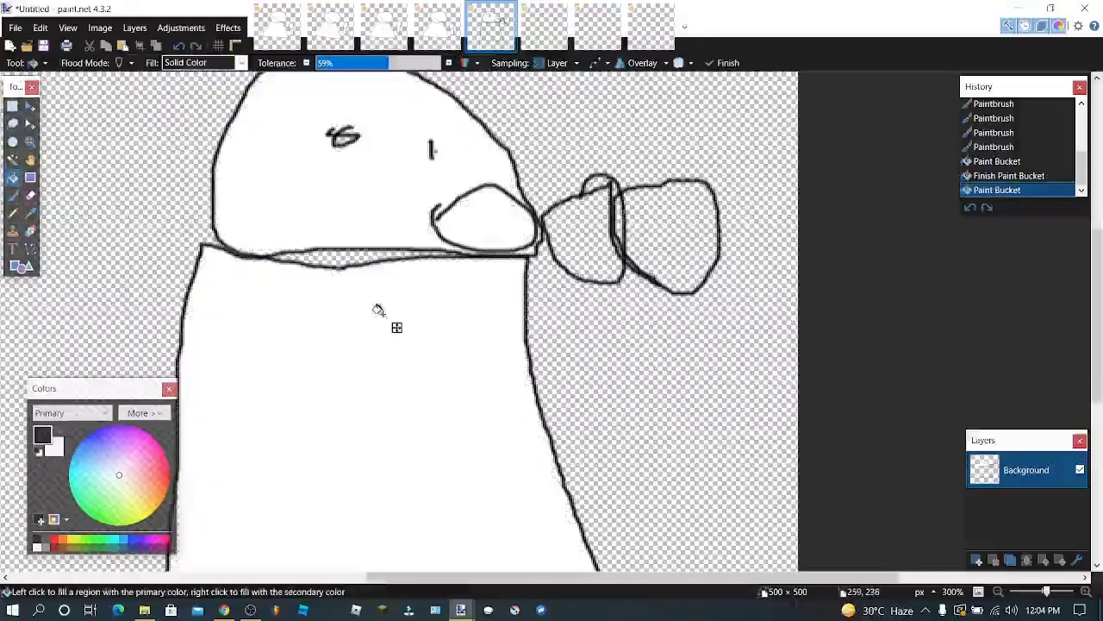
{"action": "left_click", "coordinate": [327, 263]}
{"action": "left_click", "coordinate": [575, 216]}
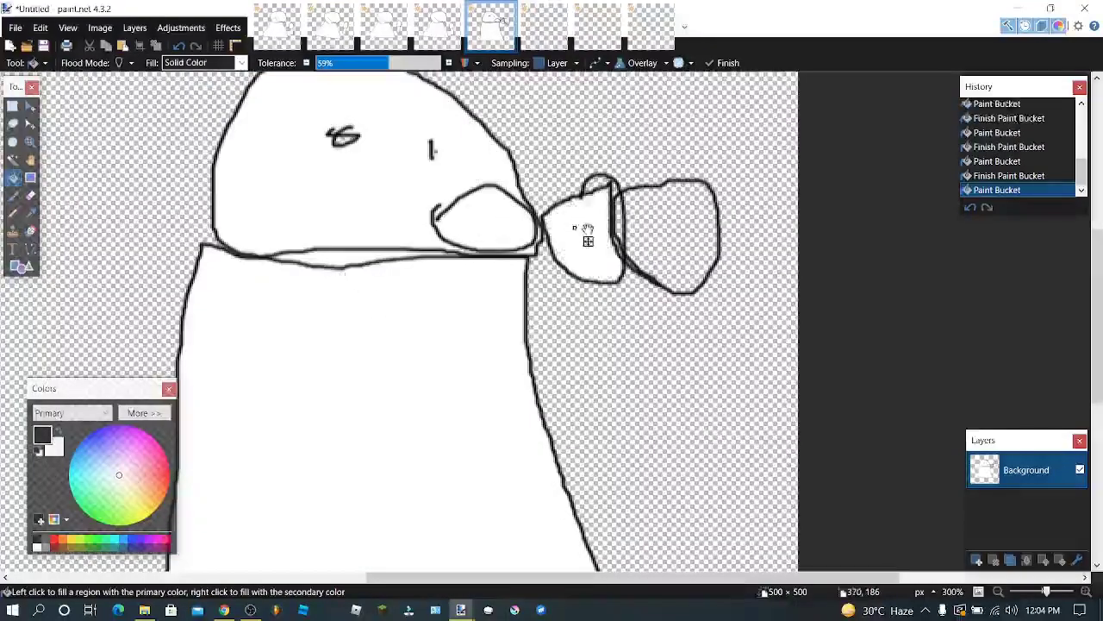
{"action": "left_click", "coordinate": [666, 231]}
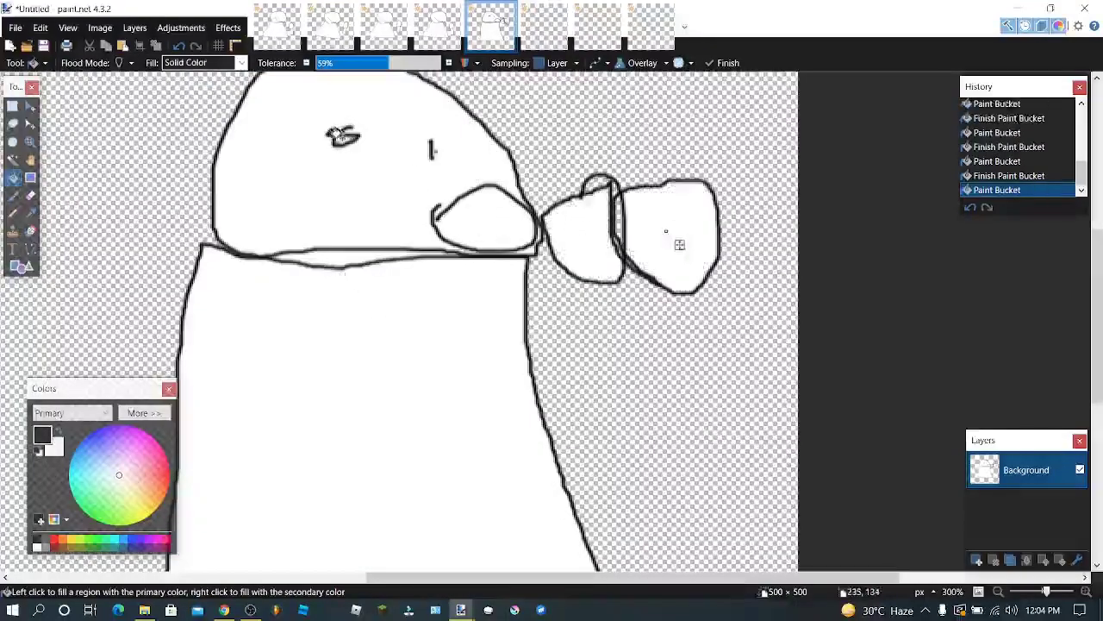
{"action": "scroll", "coordinate": [596, 199], "scroll_direction": "up", "scroll_amount": 1}
{"action": "scroll", "coordinate": [599, 287], "scroll_direction": "down", "scroll_amount": 1}
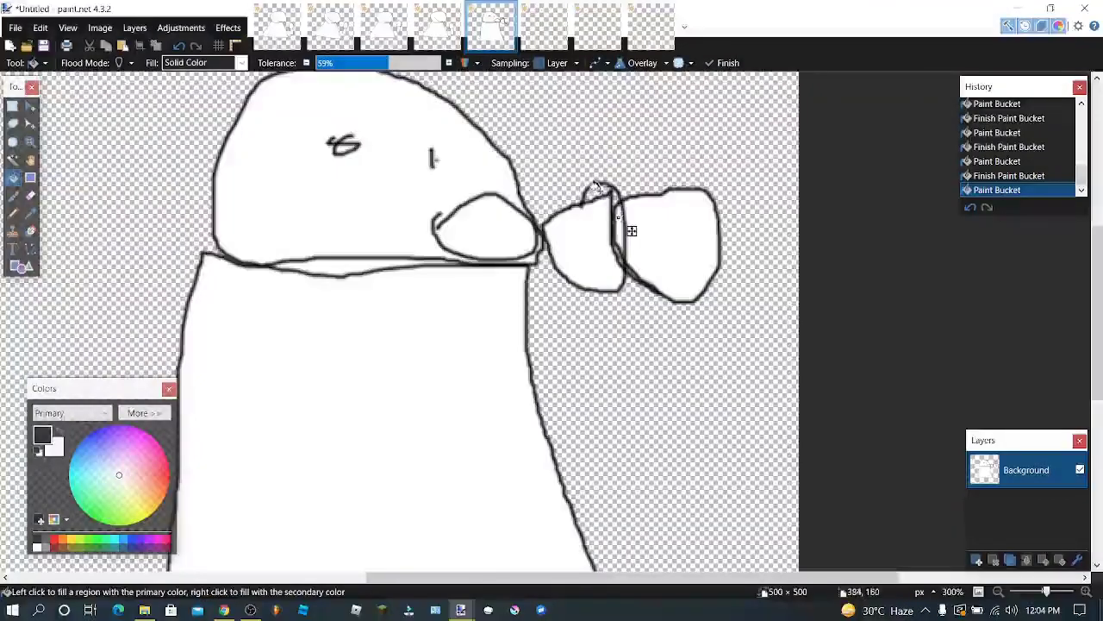
{"action": "scroll", "coordinate": [611, 203], "scroll_direction": "down", "scroll_amount": 2, "text": "ctrl"}
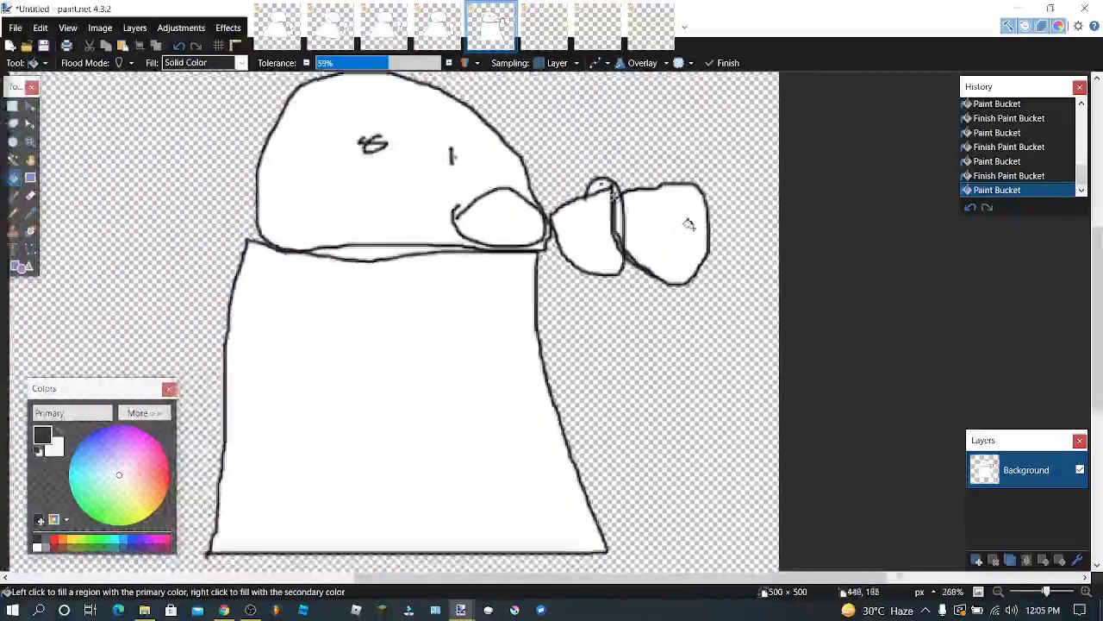
{"action": "scroll", "coordinate": [647, 207], "scroll_direction": "down", "scroll_amount": 5, "text": "ctrl"}
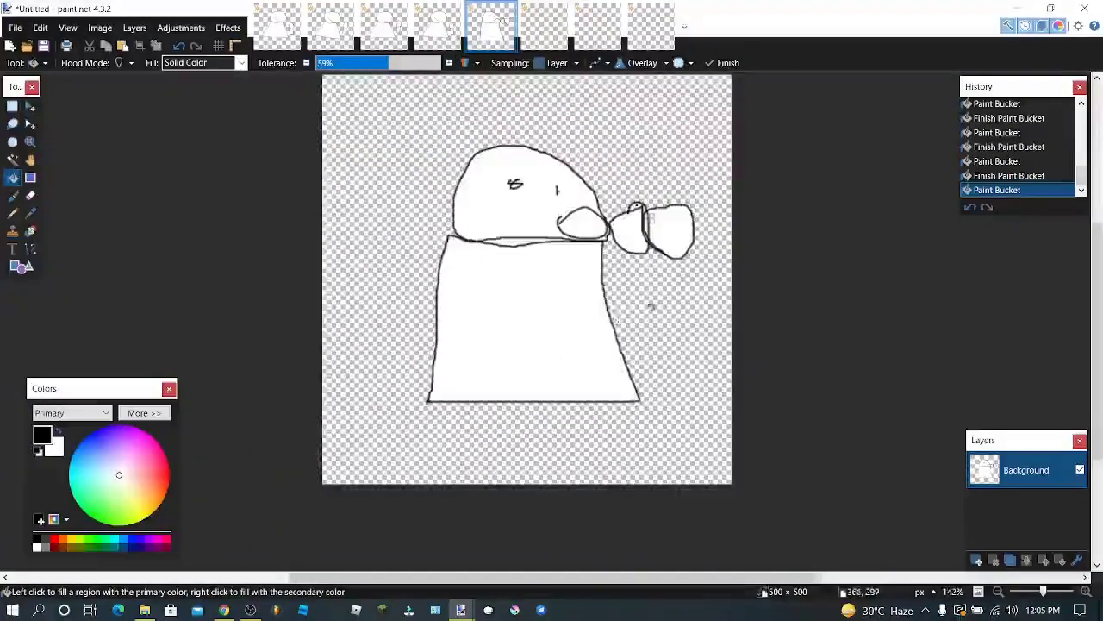
Step: Select the whole 500 × 500 canvas, copy the finished figure and paste it into the empty sixth image
{"action": "left_click", "coordinate": [12, 107]}
{"action": "left_click_drag", "start_coordinate": [429, 131], "coordinate": [779, 445]}
{"action": "left_click", "coordinate": [778, 446]}
{"action": "key", "text": "ctrl+z"}
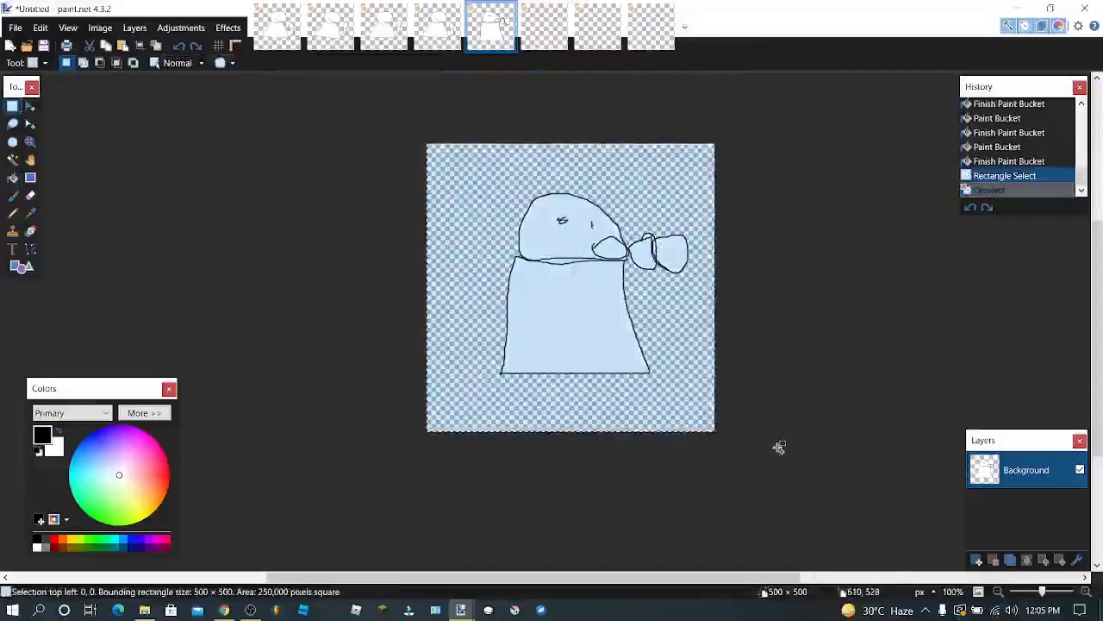
{"action": "key", "text": "ctrl+v"}
{"action": "key", "text": "ctrl+alt+v"}
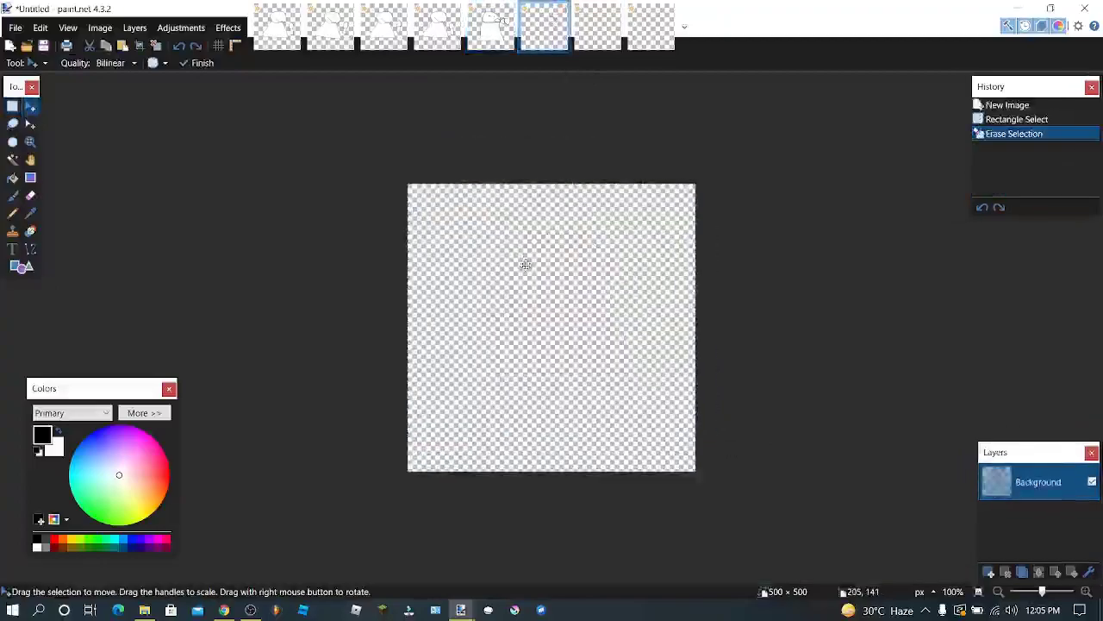
Step: Draw a sideways-bent figure with a curved body, head, face and small microphone in black on the empty seventh image
{"action": "left_click", "coordinate": [597, 26]}
{"action": "left_click", "coordinate": [12, 196]}
{"action": "scroll", "coordinate": [688, 380], "scroll_direction": "up", "scroll_amount": 2}
{"action": "mouse_move", "coordinate": [256, 455]}
{"action": "left_mouse_down"}
{"action": "mouse_move", "coordinate": [474, 333]}
{"action": "mouse_move", "coordinate": [464, 367]}
{"action": "left_mouse_up"}
{"action": "scroll", "coordinate": [464, 345], "scroll_direction": "down", "scroll_amount": 1}
{"action": "left_click_drag", "start_coordinate": [459, 205], "coordinate": [450, 160]}
{"action": "mouse_move", "coordinate": [503, 347]}
{"action": "left_mouse_down"}
{"action": "mouse_move", "coordinate": [527, 341]}
{"action": "mouse_move", "coordinate": [503, 349]}
{"action": "left_mouse_up"}
Step: Fill the sideways figure's enclosed parts with white using the Paint Bucket and try to fill the microphone handle
{"action": "left_click", "coordinate": [13, 177]}
{"action": "left_click", "coordinate": [362, 239]}
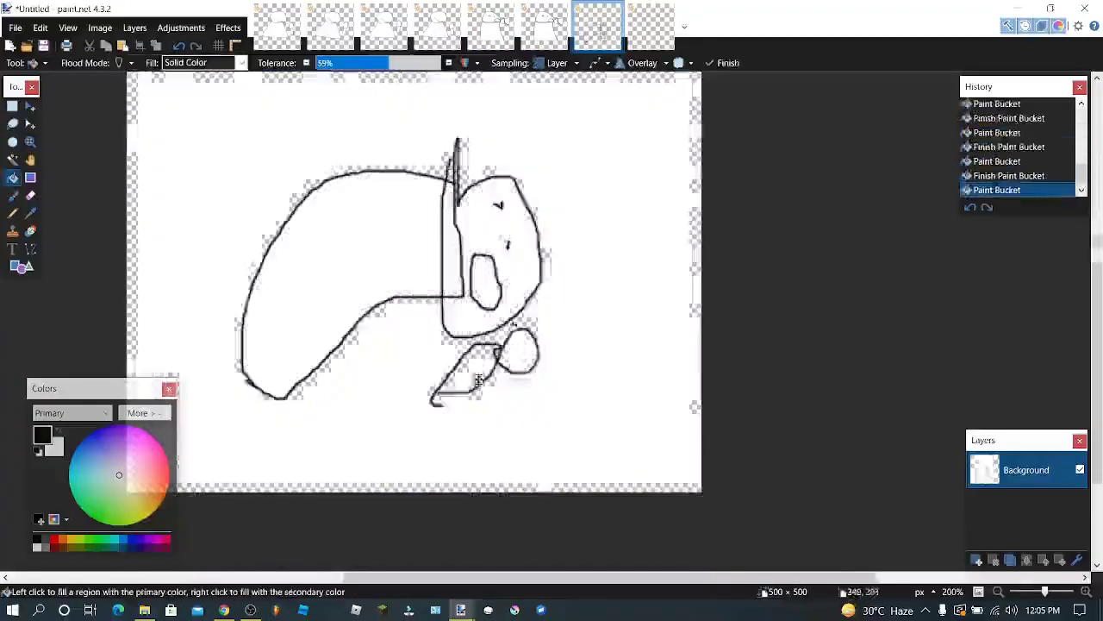
{"action": "key", "text": "ctrl+z"}
{"action": "right_click", "coordinate": [362, 240]}
{"action": "right_click", "coordinate": [466, 367]}
Step: Undo the last handle fill and close the gap at the microphone handle's lower end with the black Paintbrush
{"action": "scroll", "coordinate": [521, 323], "scroll_direction": "up", "scroll_amount": 12}
{"action": "key", "text": "ctrl+z"}
{"action": "left_click", "coordinate": [13, 194]}
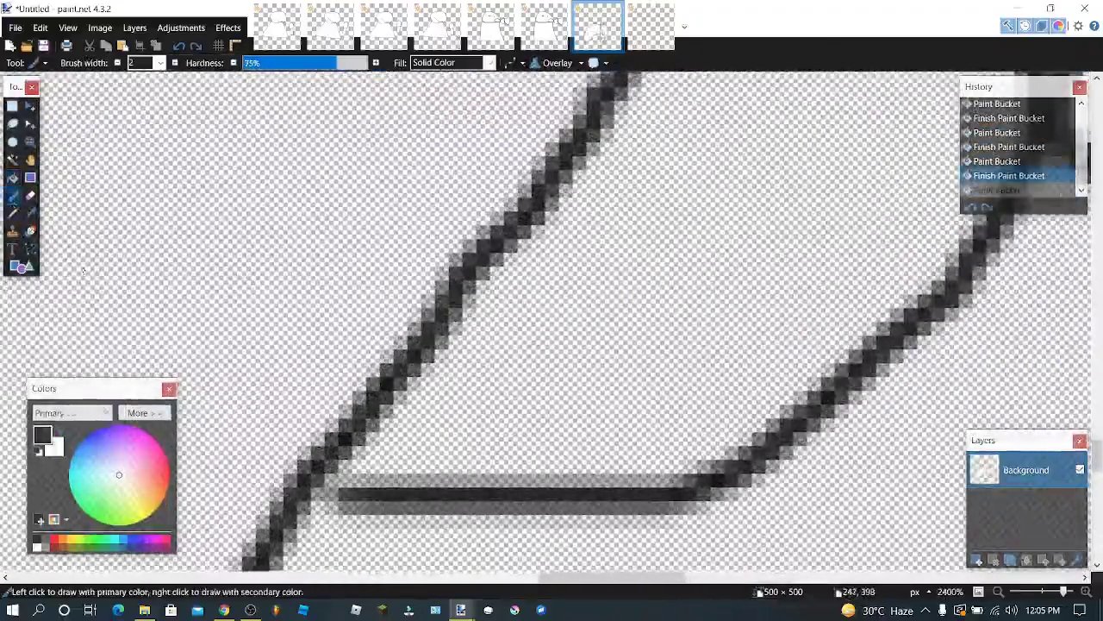
{"action": "left_click_drag", "start_coordinate": [371, 496], "coordinate": [317, 480]}
{"action": "scroll", "coordinate": [320, 470], "scroll_direction": "down", "scroll_amount": 3}
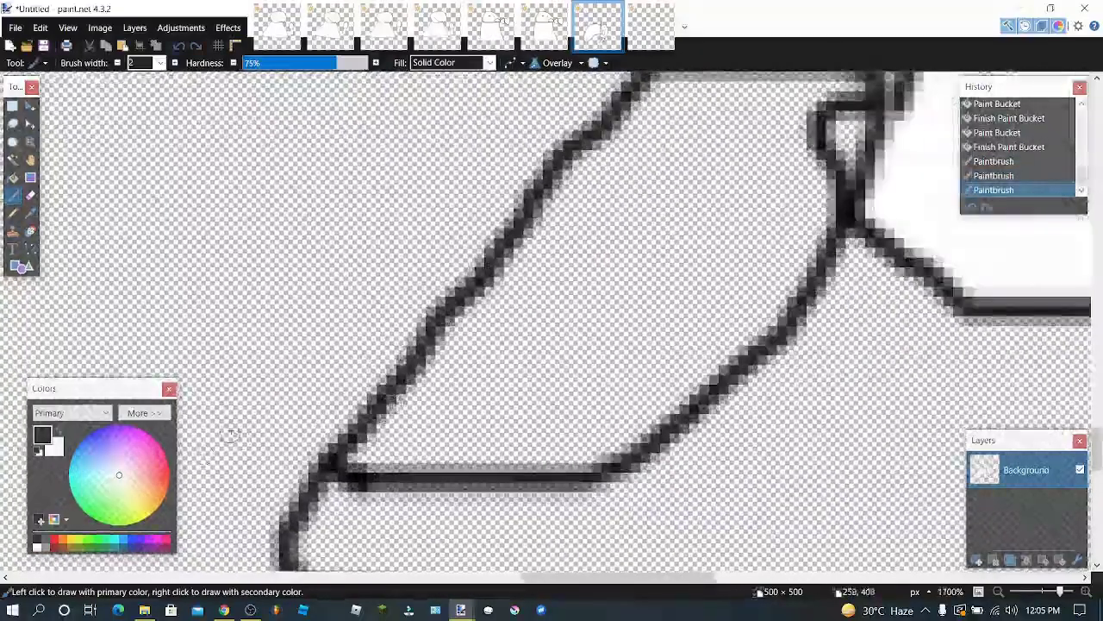
Step: Fill the microphone handle and the small loop beside the microphone head with white using the Paint Bucket
{"action": "left_click", "coordinate": [13, 177]}
{"action": "left_click", "coordinate": [574, 224]}
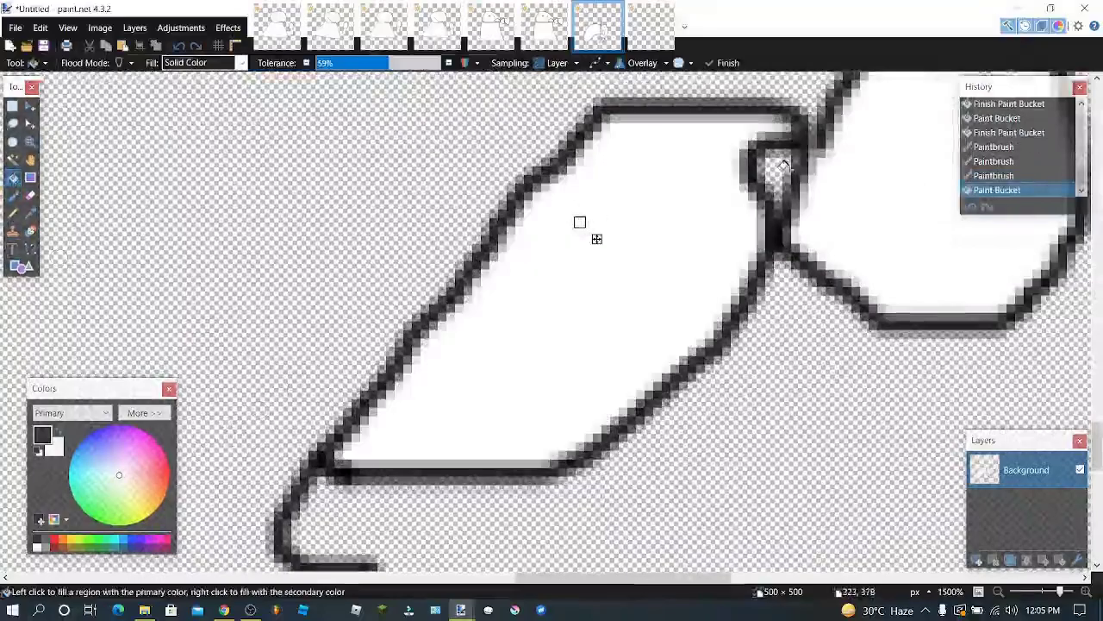
{"action": "left_click", "coordinate": [776, 171]}
{"action": "key", "text": "ctrl+minus"}
{"action": "scroll", "coordinate": [548, 306], "scroll_direction": "up", "scroll_amount": 1}
{"action": "scroll", "coordinate": [586, 302], "scroll_direction": "down", "scroll_amount": 3}
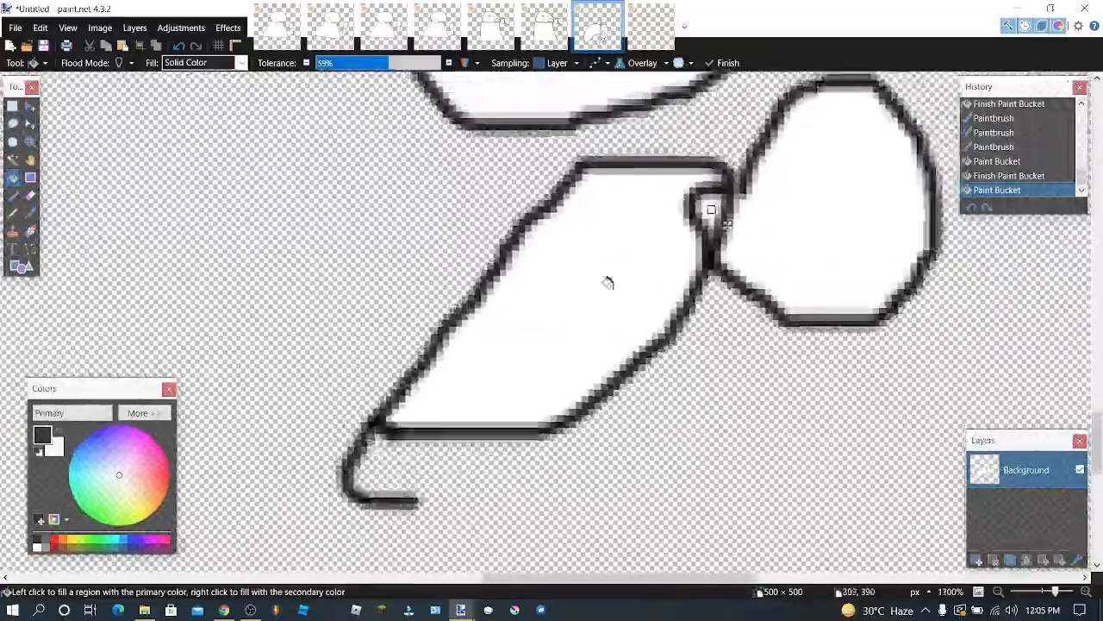
{"action": "scroll", "coordinate": [707, 236], "scroll_direction": "down", "scroll_amount": 5}
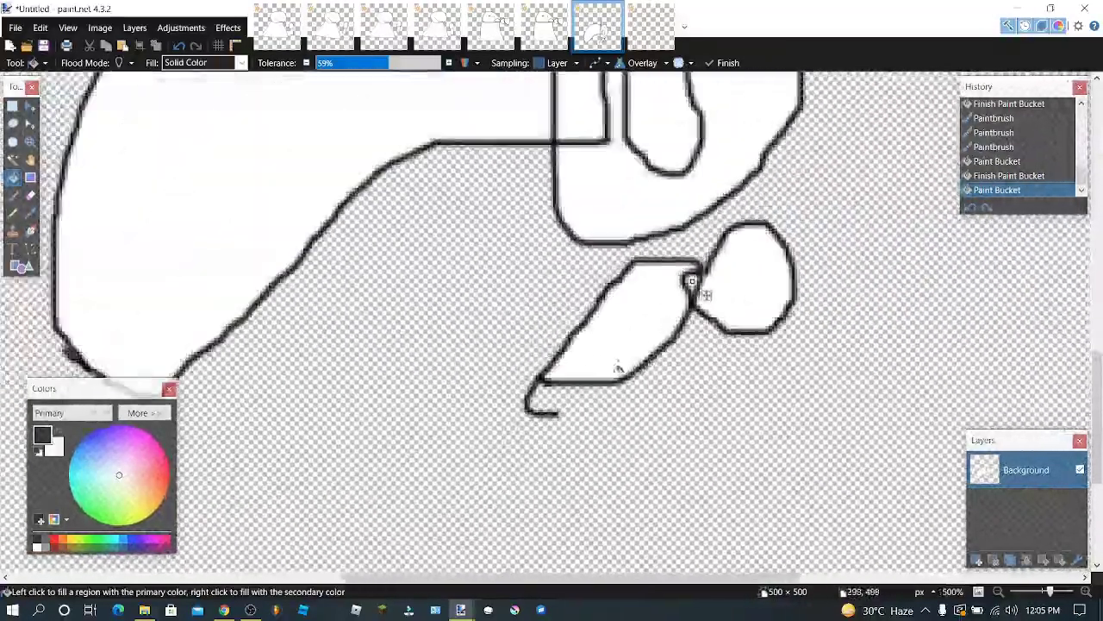
{"action": "scroll", "coordinate": [575, 318], "scroll_direction": "down", "scroll_amount": 4}
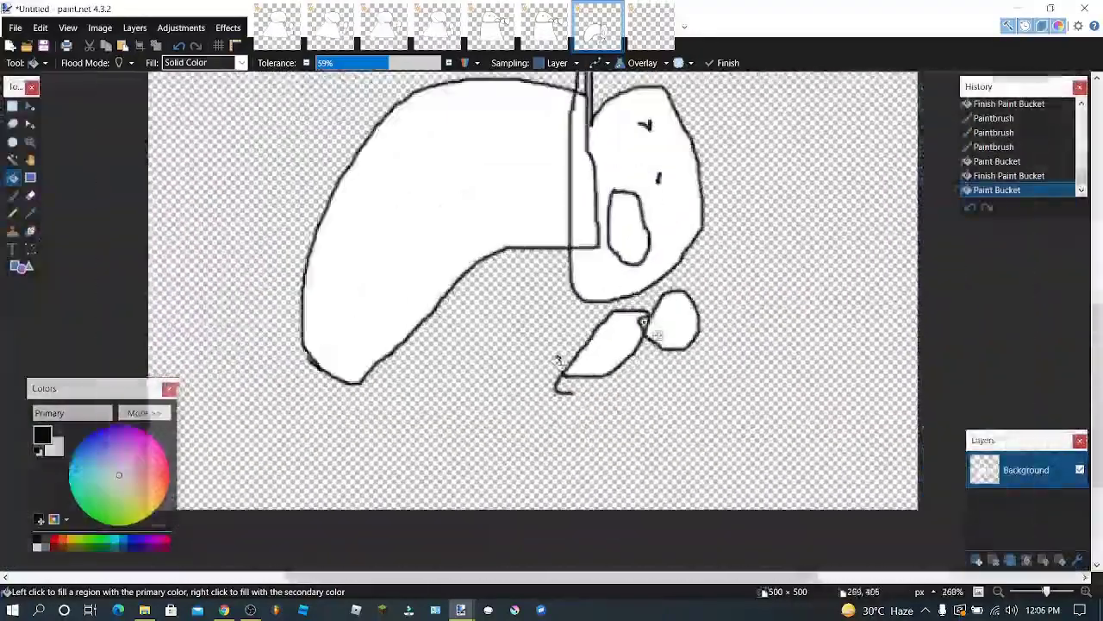
{"action": "scroll", "coordinate": [638, 350], "scroll_direction": "down", "scroll_amount": 5}
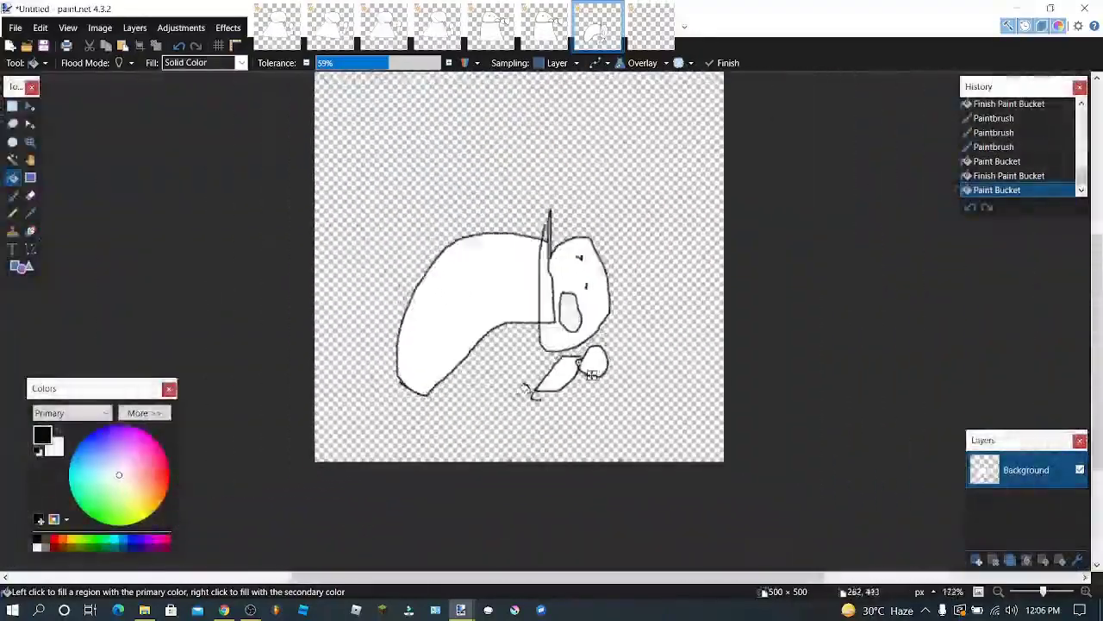
Step: Select the whole 500 × 500 canvas, copy the sideways figure into the empty eighth image and narrow the pasted pixels to 490 × 500
{"action": "key", "text": "s"}
{"action": "mouse_move", "coordinate": [373, 145]}
{"action": "left_mouse_down"}
{"action": "mouse_move", "coordinate": [609, 401]}
{"action": "mouse_move", "coordinate": [662, 441]}
{"action": "left_mouse_up"}
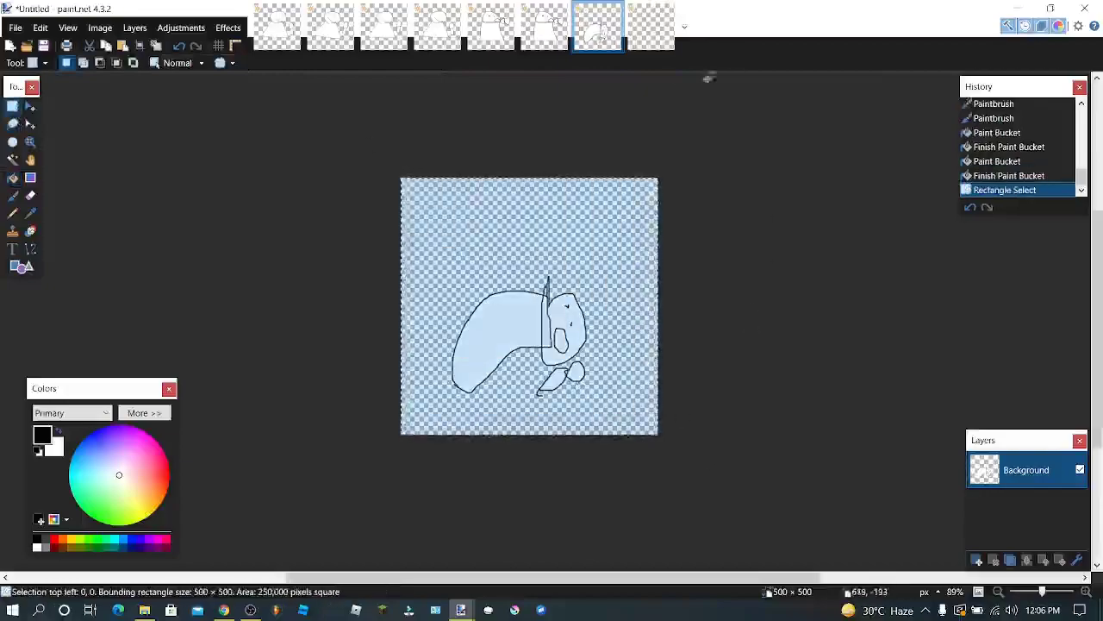
{"action": "left_click", "coordinate": [651, 25]}
{"action": "key", "text": "ctrl+v"}
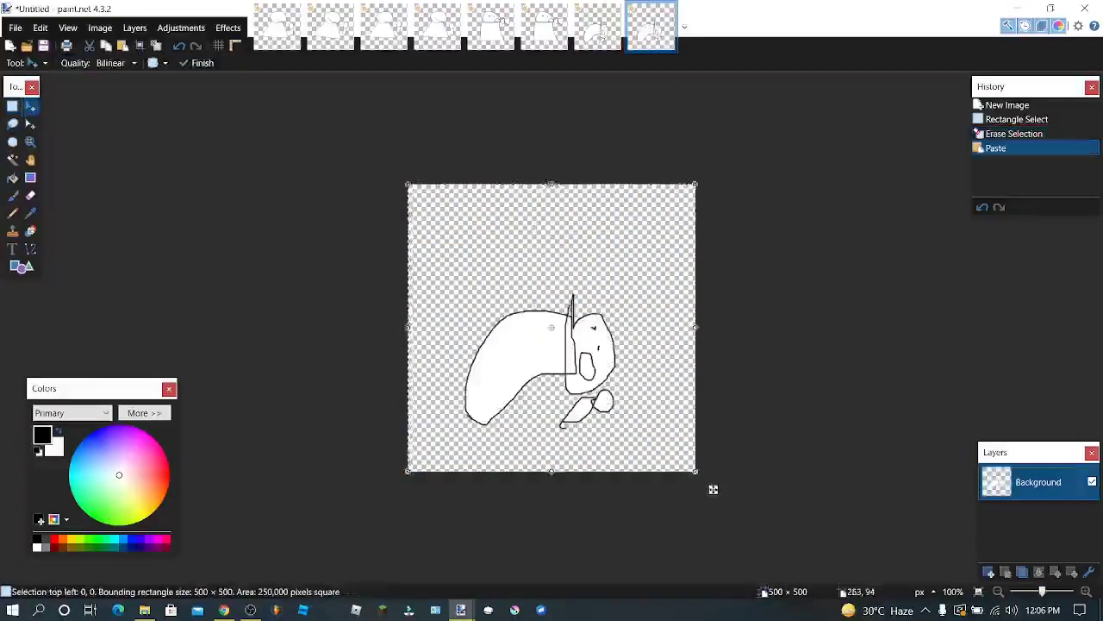
{"action": "left_click", "coordinate": [689, 328]}
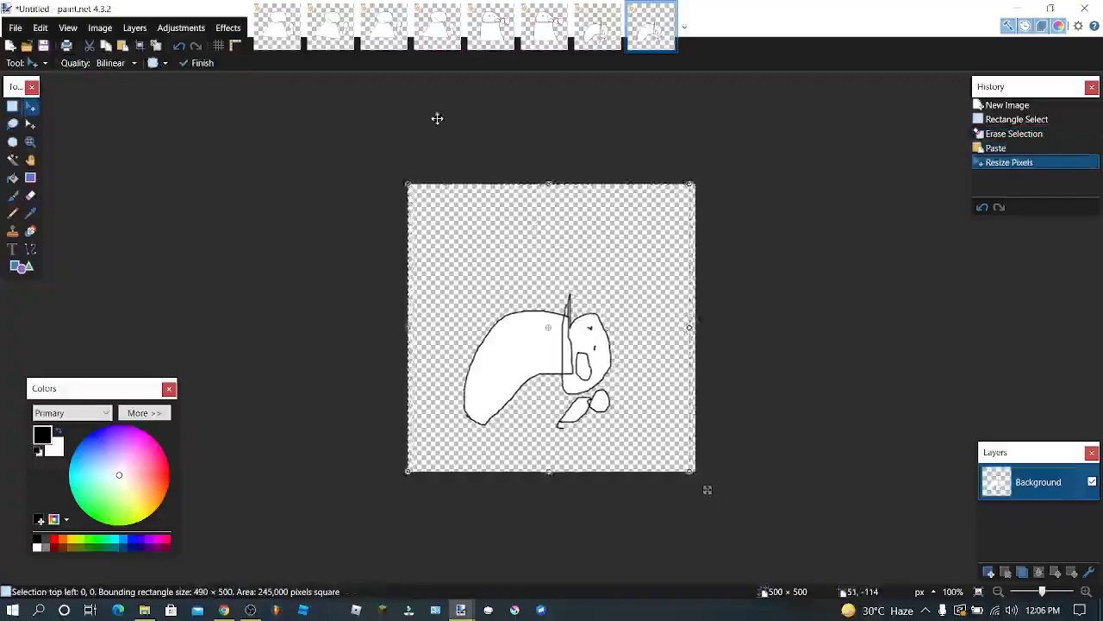
Step: Start saving the untitled pose images as PNG files and choose the Desktop folder as the save location
{"action": "left_click", "coordinate": [1085, 8]}
{"action": "left_click", "coordinate": [539, 328]}
{"action": "key", "text": "ctrl+s"}
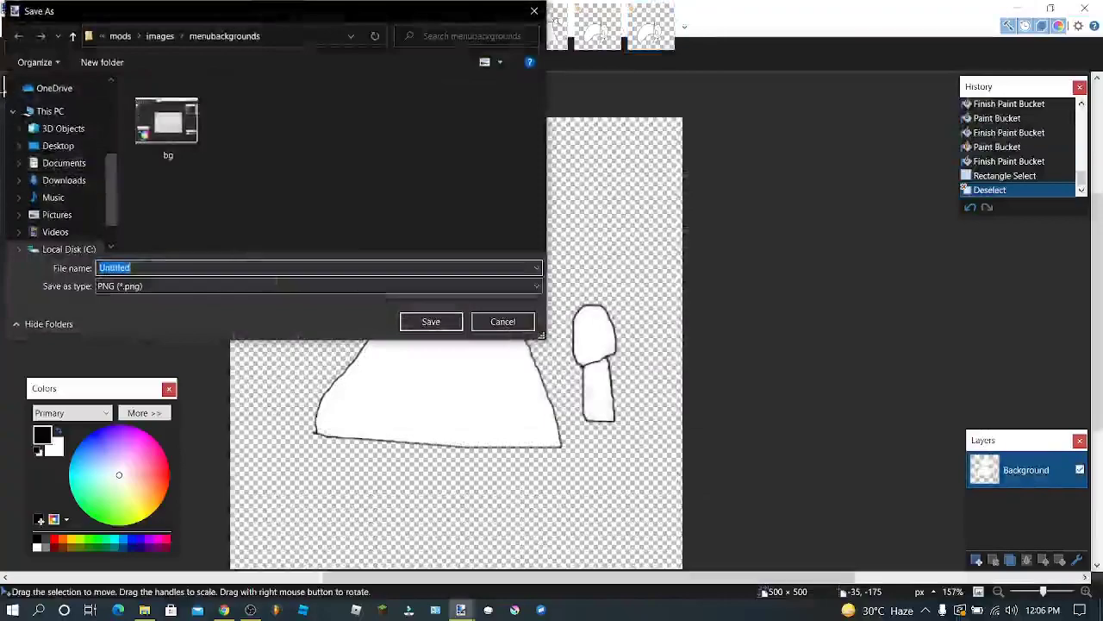
{"action": "left_click", "coordinate": [61, 83]}
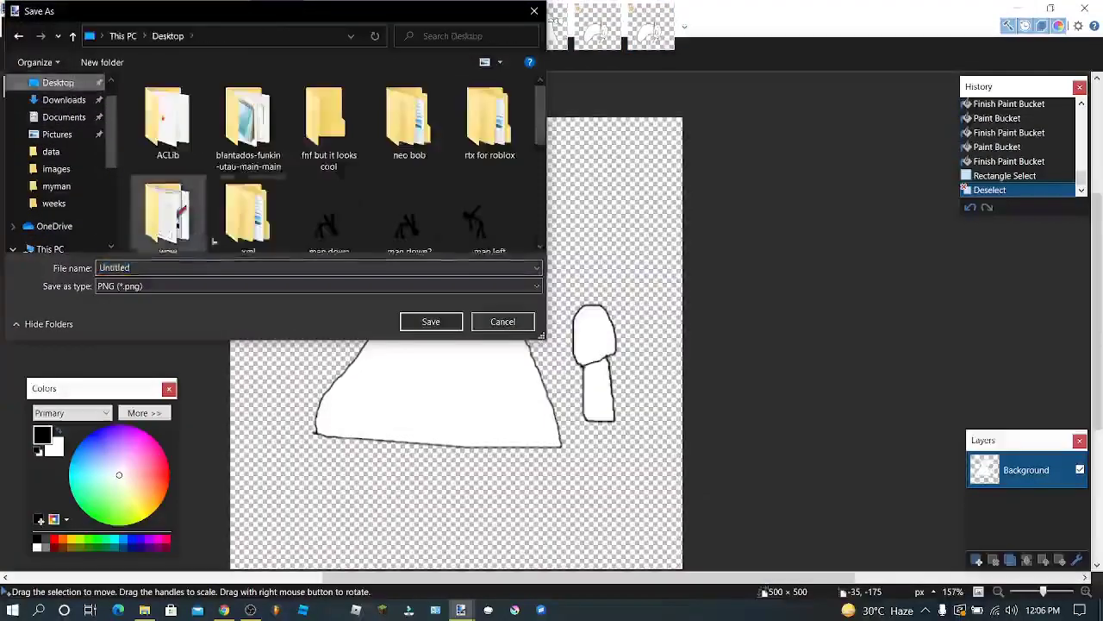
{"action": "scroll", "coordinate": [354, 210], "scroll_direction": "down", "scroll_amount": 1}
{"action": "scroll", "coordinate": [354, 210], "scroll_direction": "up", "scroll_amount": 1}
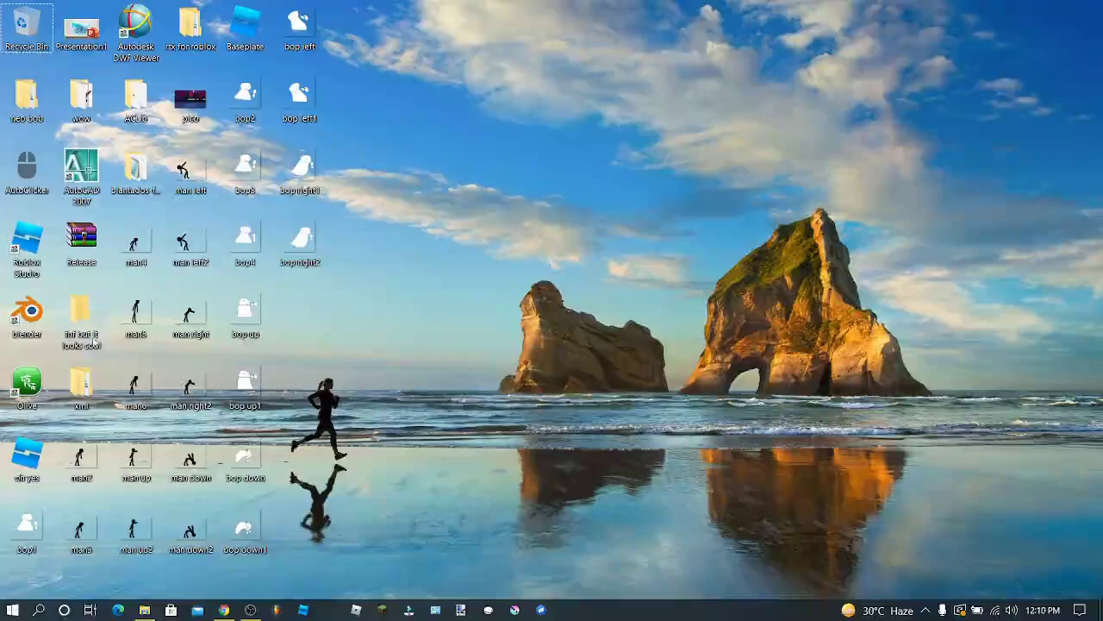
Step: Launch the Friday Night Funkin' spritesheet XML Generator from its folder inside the desktop's xml folder
{"action": "double_click", "coordinate": [81, 388]}
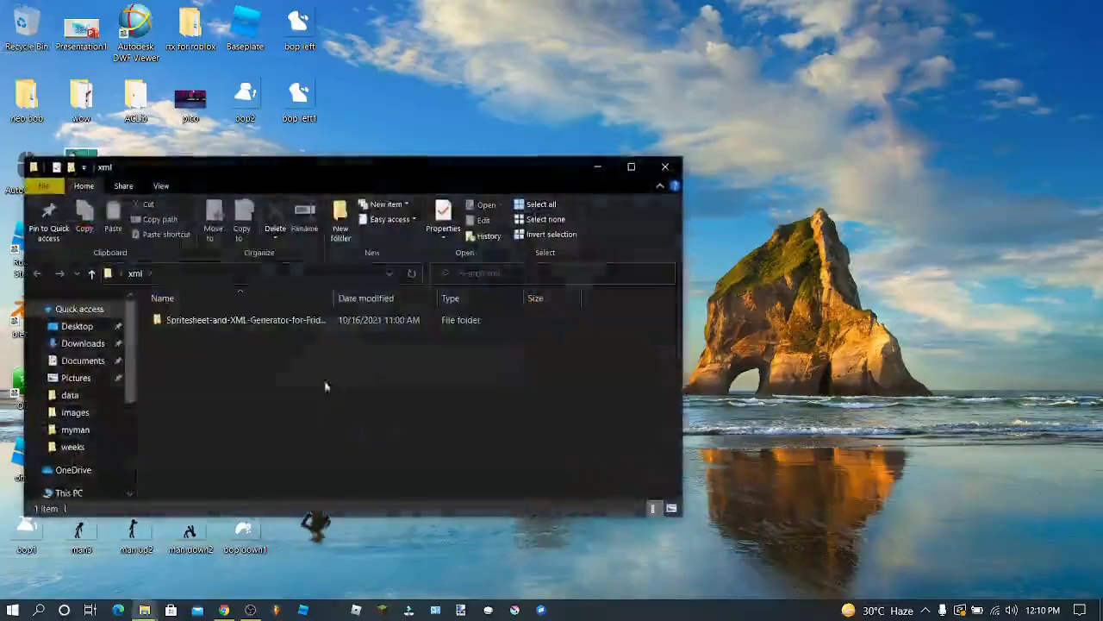
{"action": "double_click", "coordinate": [258, 319]}
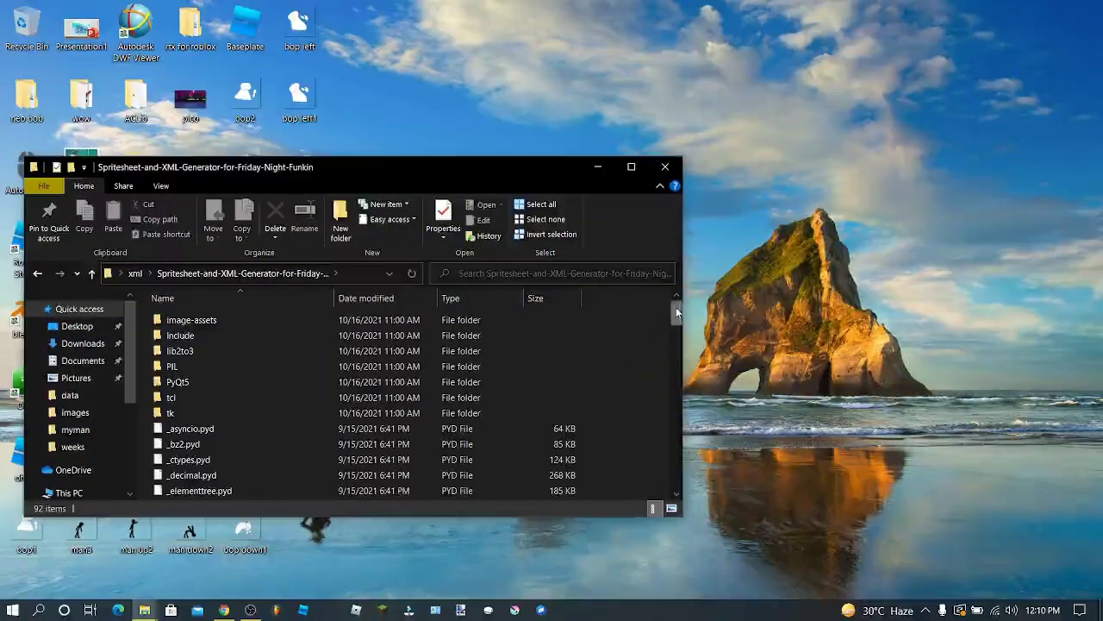
{"action": "left_click_drag", "start_coordinate": [676, 312], "coordinate": [675, 474]}
{"action": "double_click", "coordinate": [284, 383]}
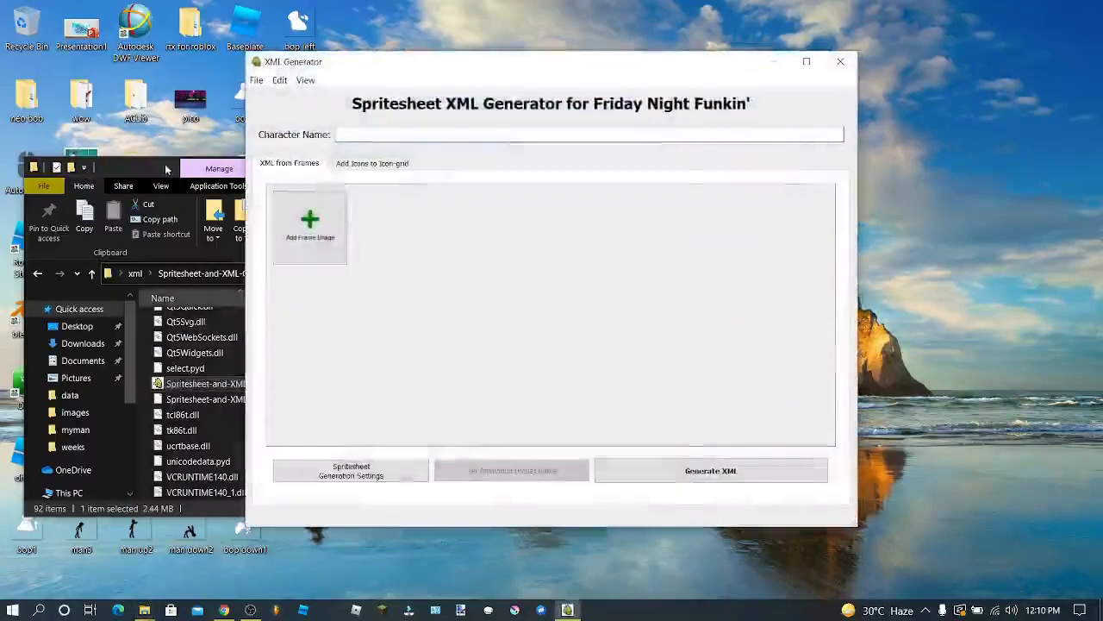
Step: Minimize the folder window and place the XML Generator window beside the desktop icons
{"action": "left_click", "coordinate": [167, 170]}
{"action": "left_click", "coordinate": [606, 168]}
{"action": "double_click", "coordinate": [570, 71]}
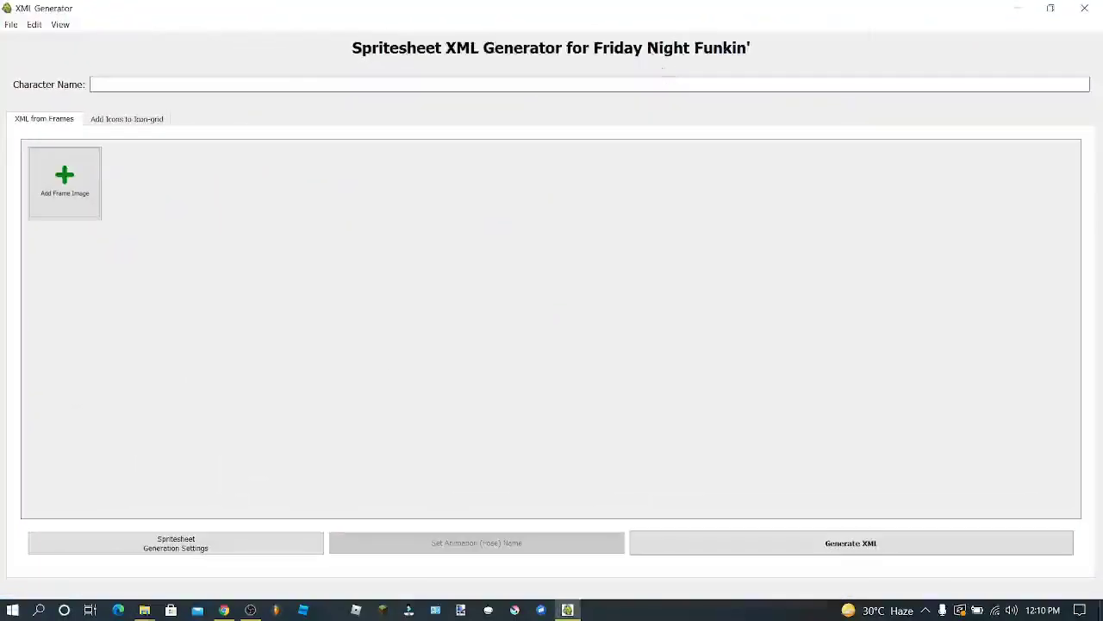
{"action": "left_click", "coordinate": [1055, 15]}
{"action": "left_click_drag", "start_coordinate": [685, 73], "coordinate": [836, 73]}
Step: Start adding frame images and browse to the bop PNG files in the Desktop folder
{"action": "left_click", "coordinate": [466, 215]}
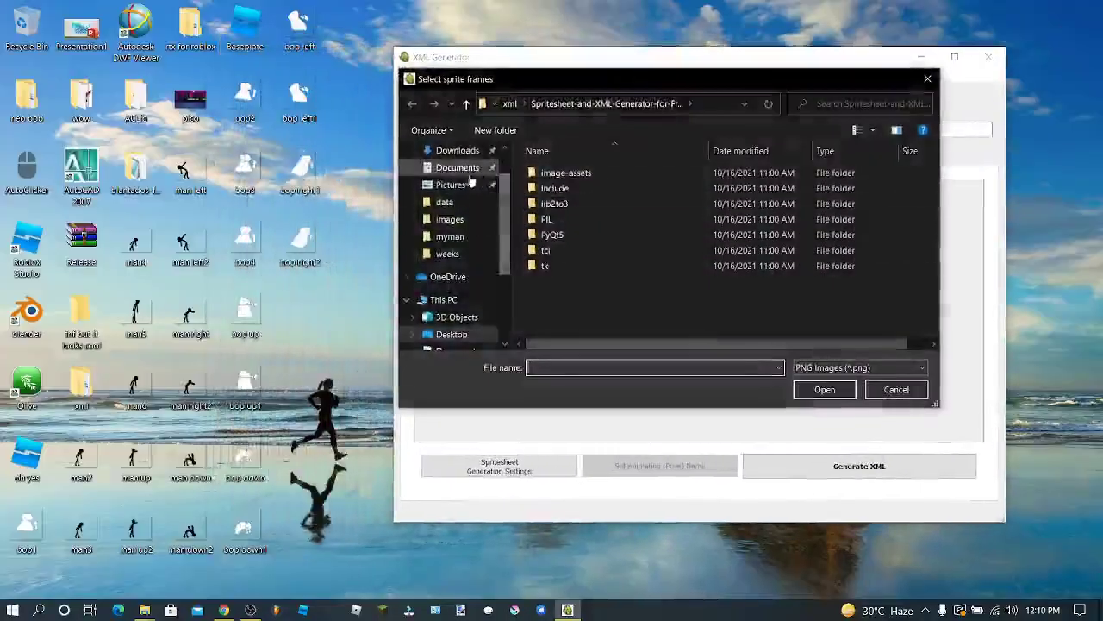
{"action": "scroll", "coordinate": [483, 181], "scroll_direction": "up", "scroll_amount": 2}
{"action": "left_click", "coordinate": [452, 179]}
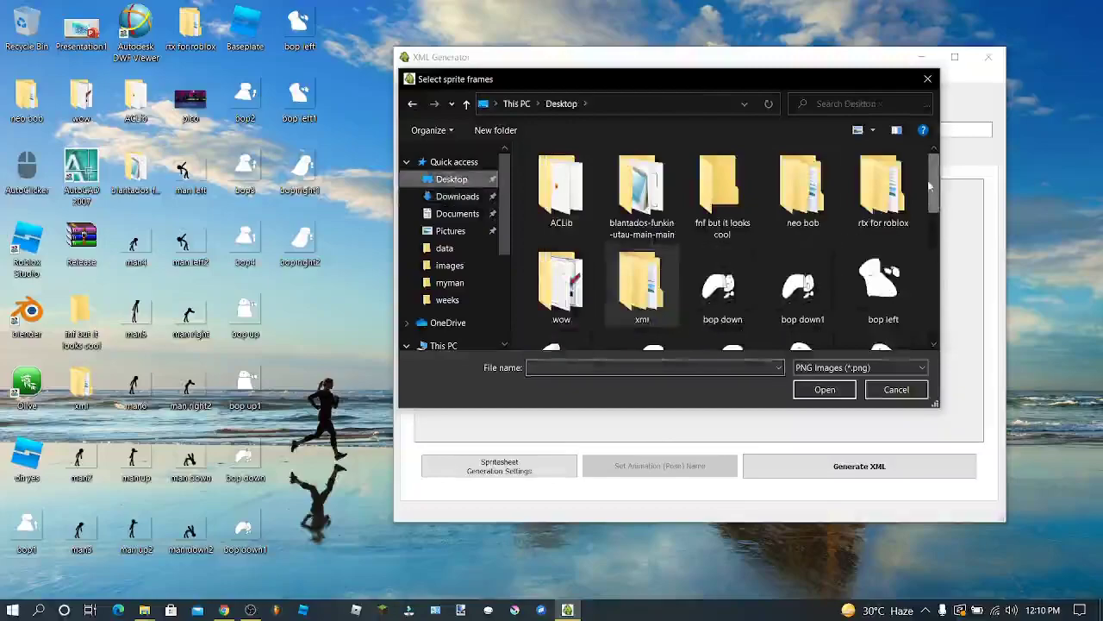
{"action": "left_click_drag", "start_coordinate": [935, 179], "coordinate": [936, 234]}
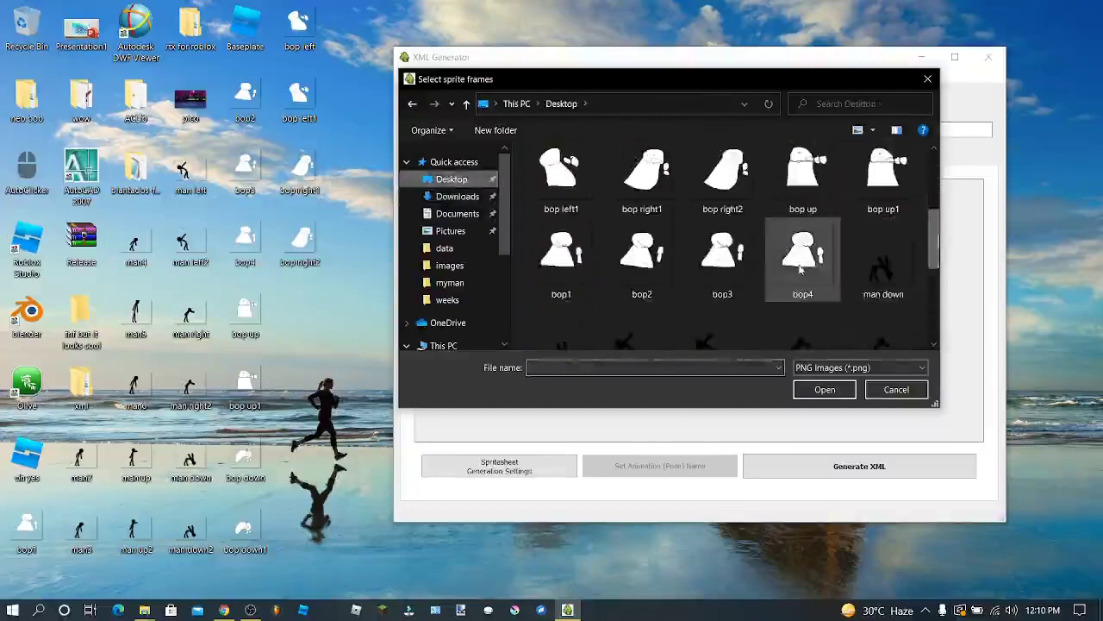
{"action": "double_click", "coordinate": [590, 267]}
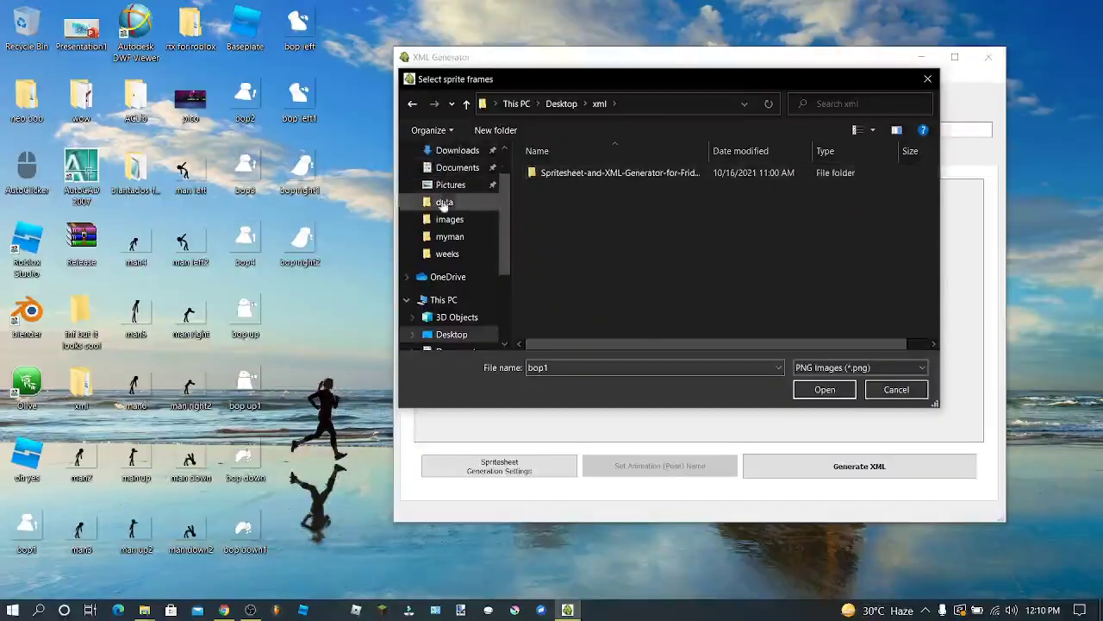
{"action": "left_click", "coordinate": [423, 334]}
{"action": "scroll", "coordinate": [684, 282], "scroll_direction": "down", "scroll_amount": 2}
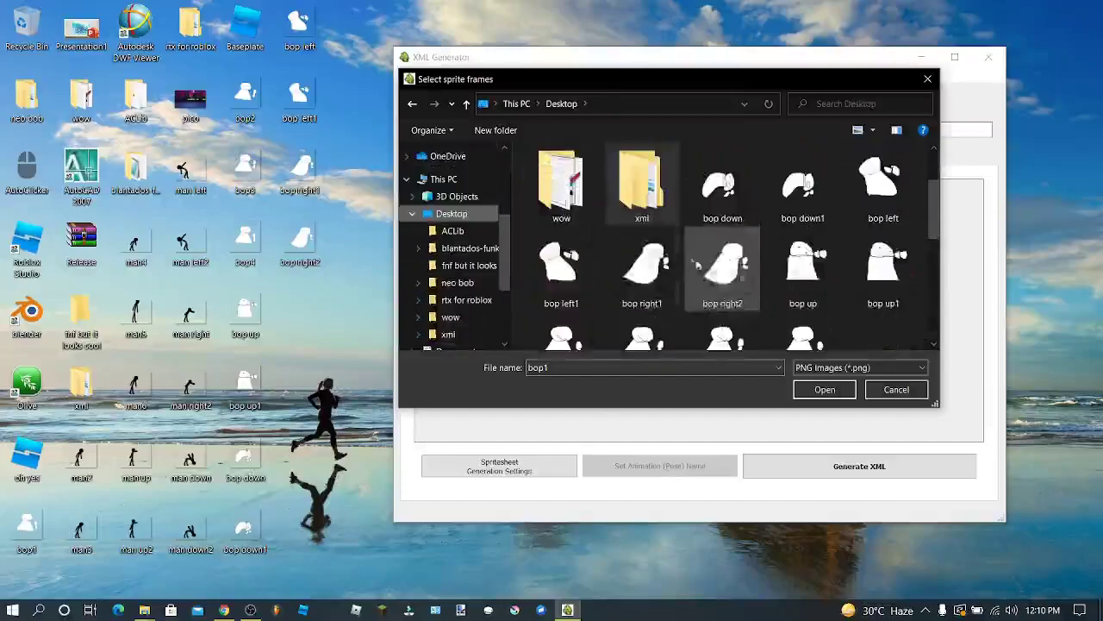
{"action": "scroll", "coordinate": [938, 214], "scroll_direction": "down", "scroll_amount": 2}
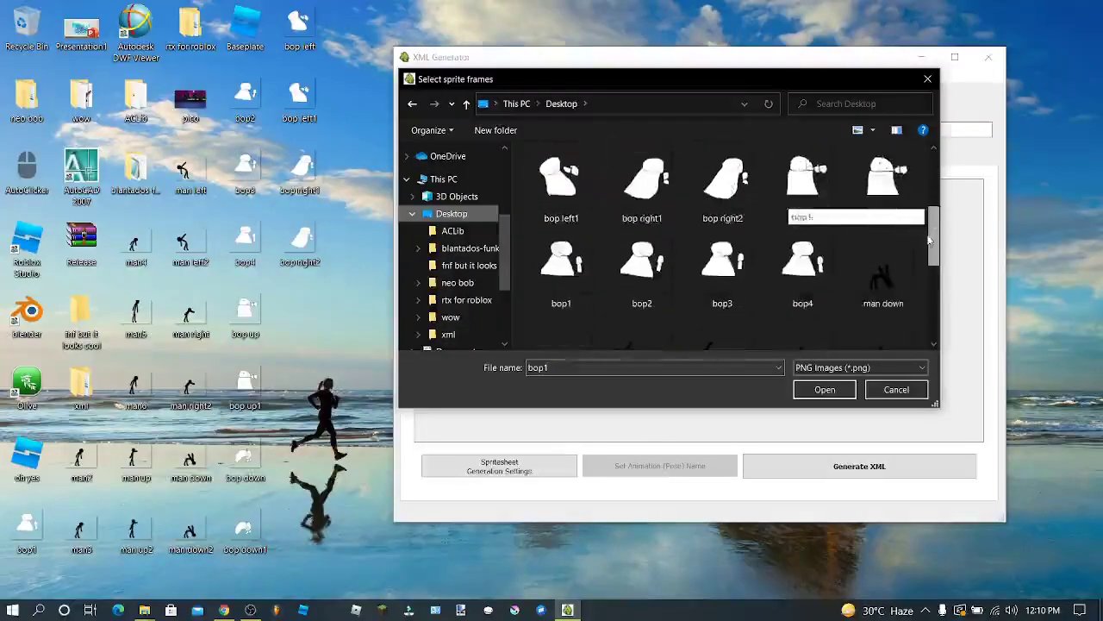
Step: Add bop1, bop2, bop3 and bop4 together as sprite frames
{"action": "left_click", "coordinate": [642, 267]}
{"action": "left_click", "coordinate": [561, 267]}
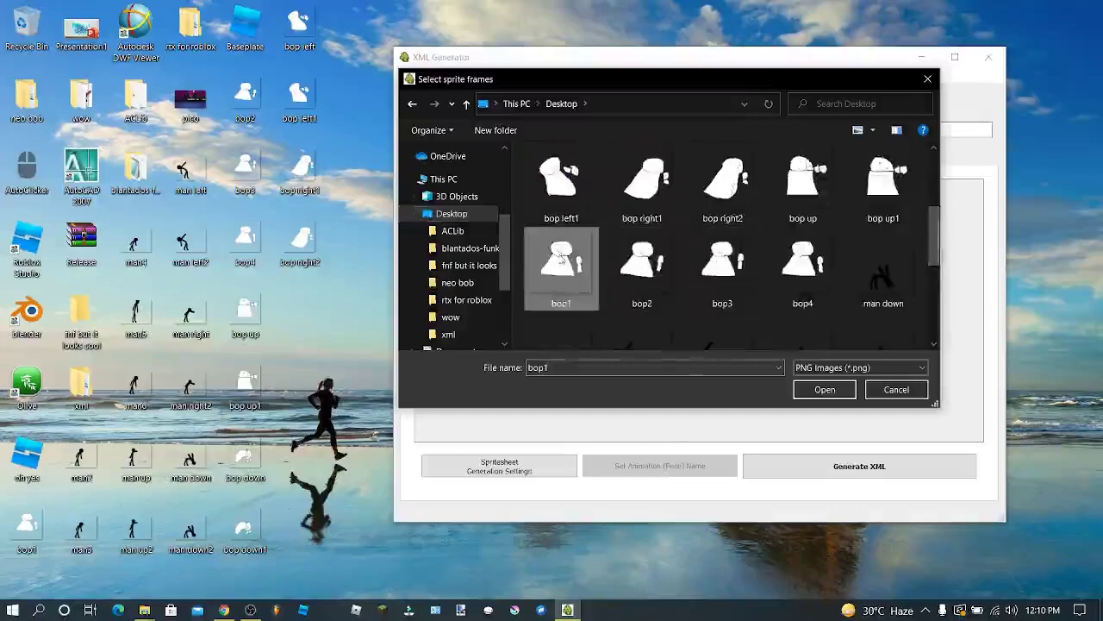
{"action": "left_click", "coordinate": [642, 267], "text": "ctrl"}
{"action": "left_click", "coordinate": [723, 268], "text": "ctrl"}
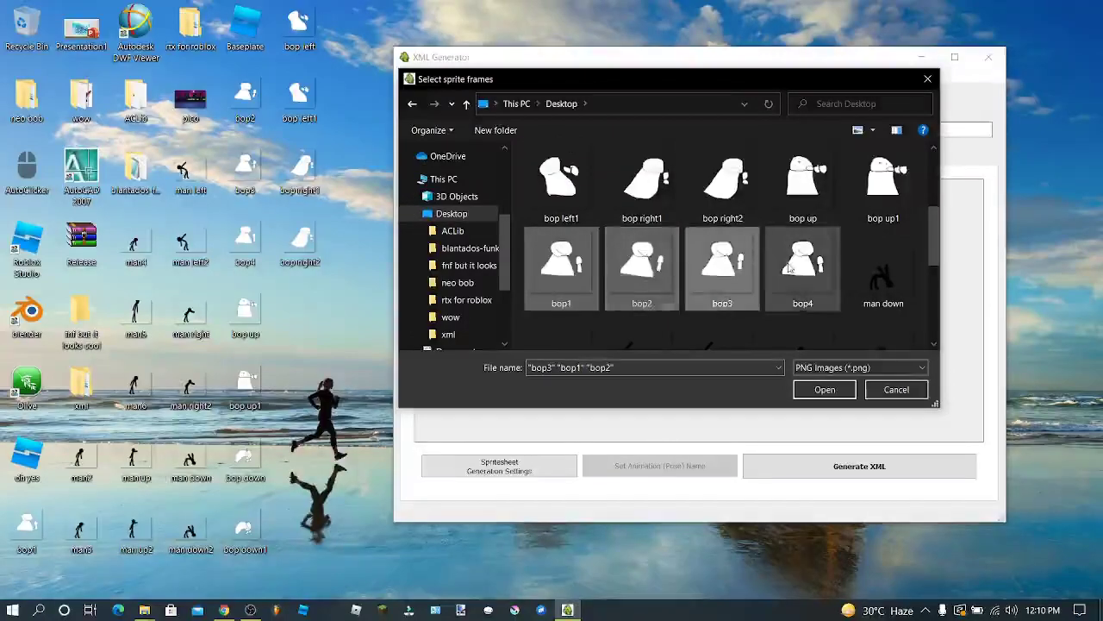
{"action": "left_click", "coordinate": [791, 269], "text": "ctrl"}
{"action": "left_click", "coordinate": [818, 393]}
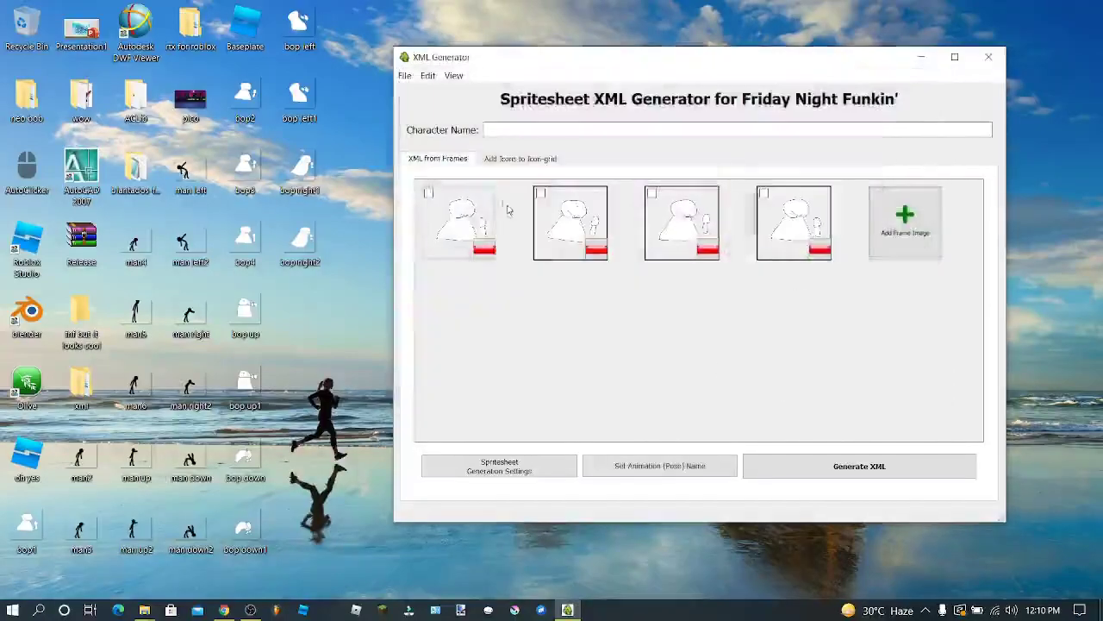
Step: Mark all four bop frames and set their animation pose prefix to "idle"
{"action": "left_click", "coordinate": [430, 195]}
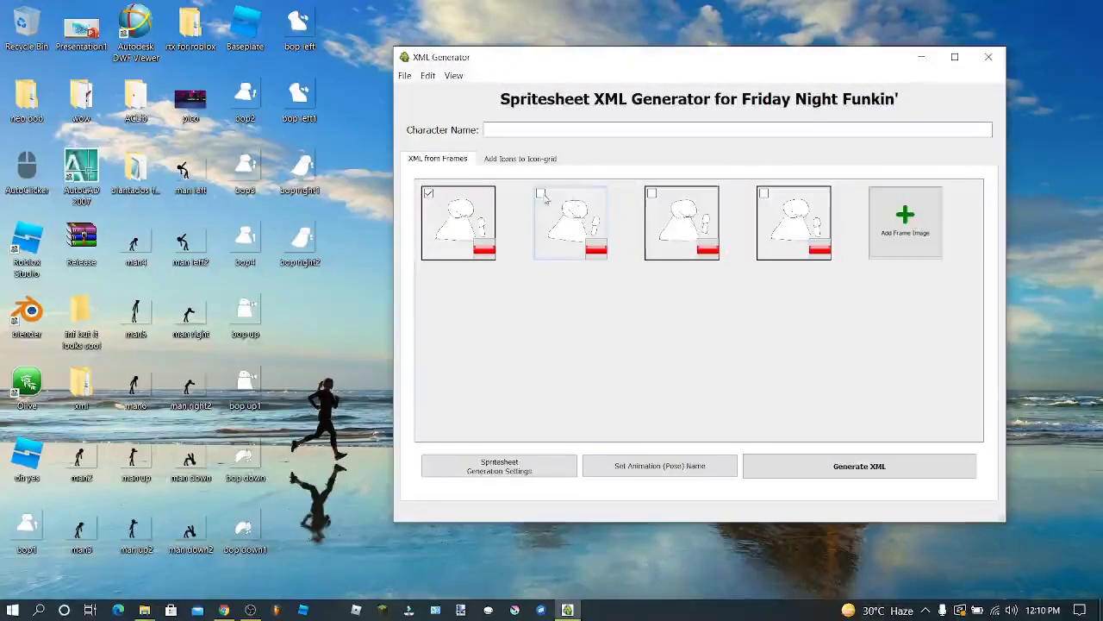
{"action": "left_click", "coordinate": [652, 195]}
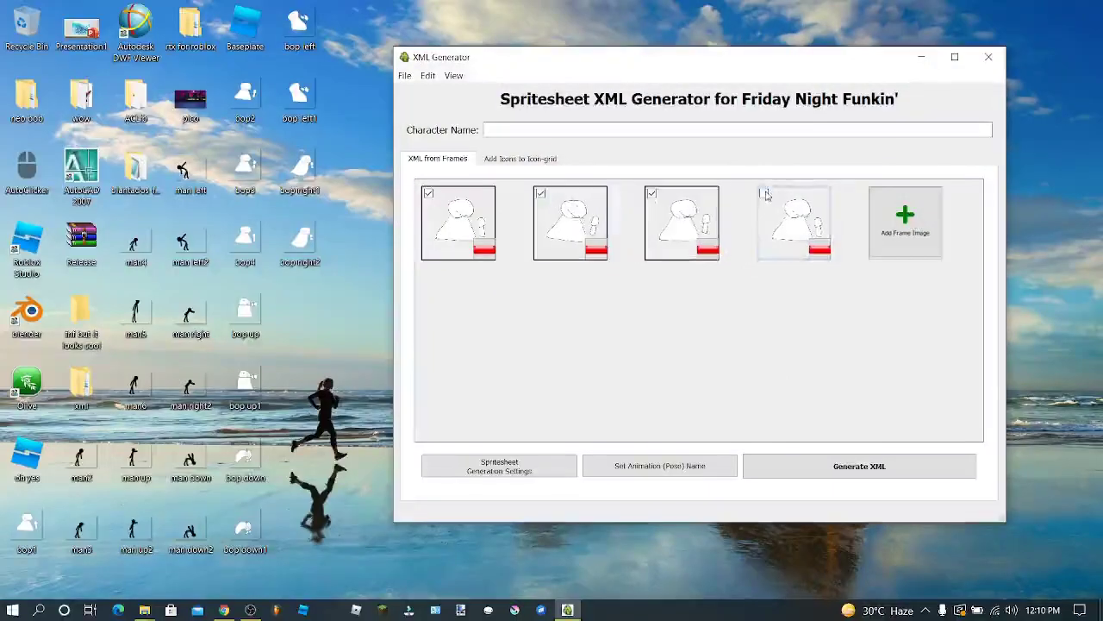
{"action": "left_click", "coordinate": [655, 466]}
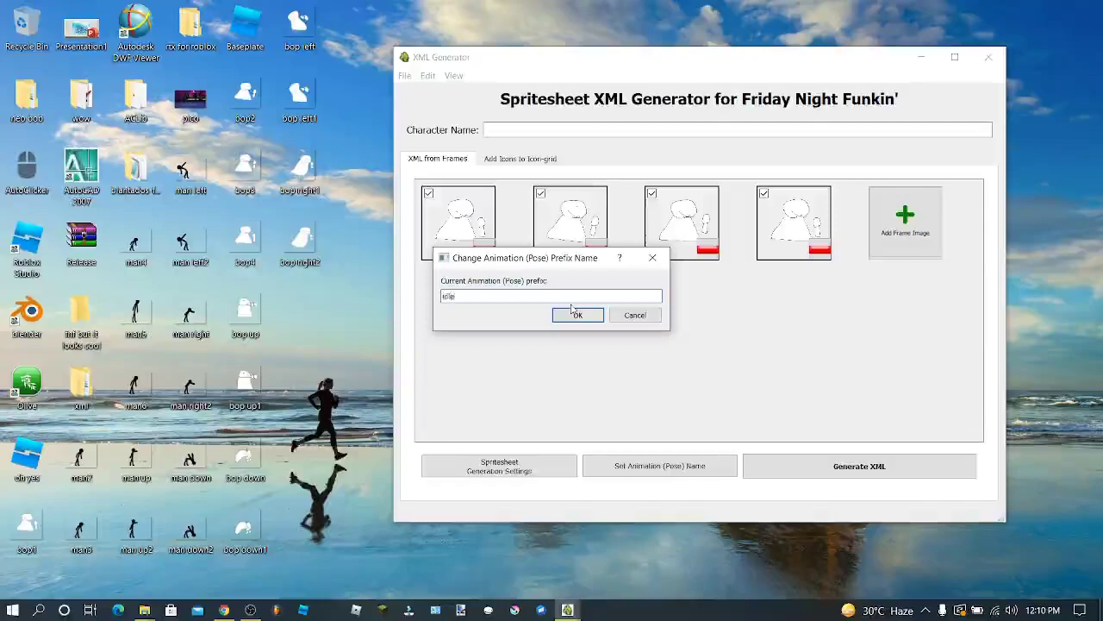
{"action": "left_click", "coordinate": [576, 314]}
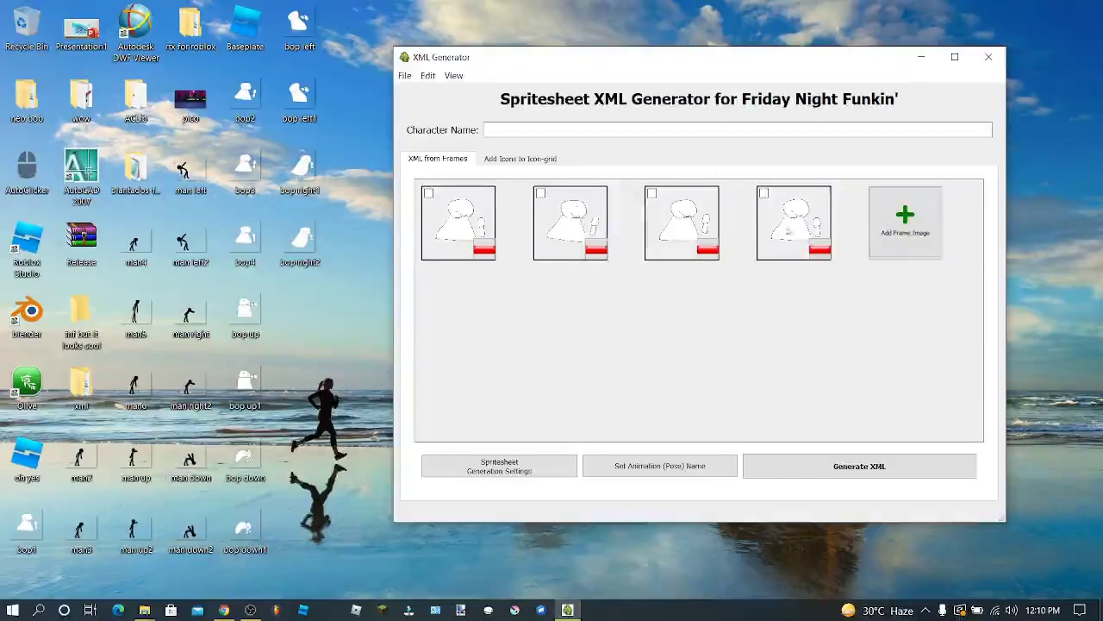
Step: Add the bop down and bop down1 images from the Desktop folder as sprite frames
{"action": "left_click", "coordinate": [878, 222]}
{"action": "left_click", "coordinate": [722, 284]}
{"action": "left_click", "coordinate": [802, 285], "text": "ctrl"}
{"action": "left_click", "coordinate": [825, 389]}
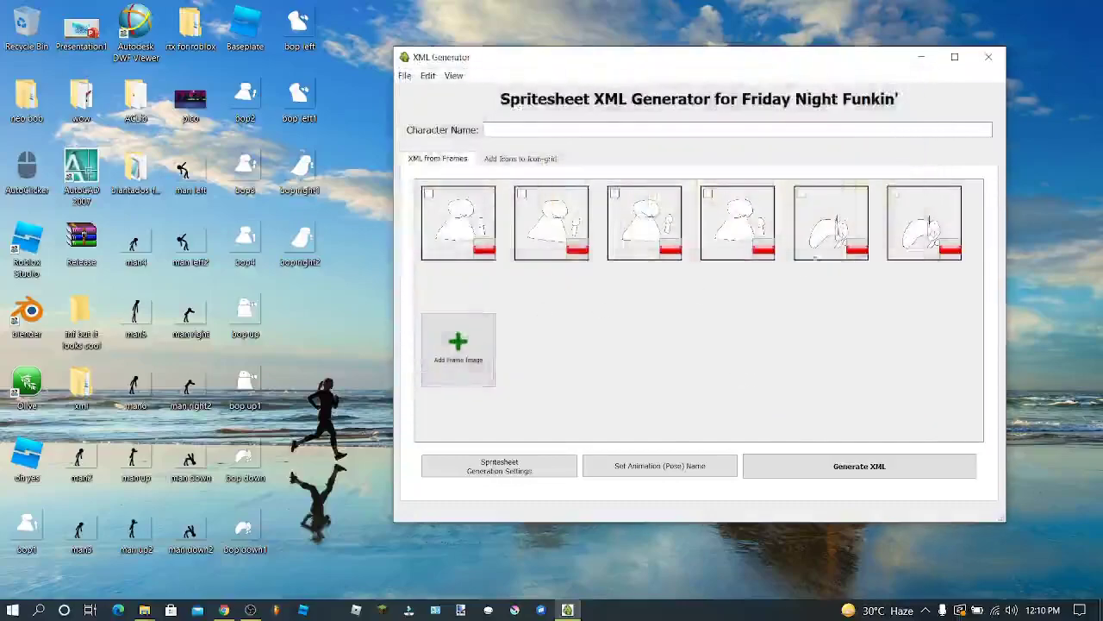
Step: Mark the two bop down frames and set their animation pose prefix to "down"
{"action": "left_click", "coordinate": [800, 193]}
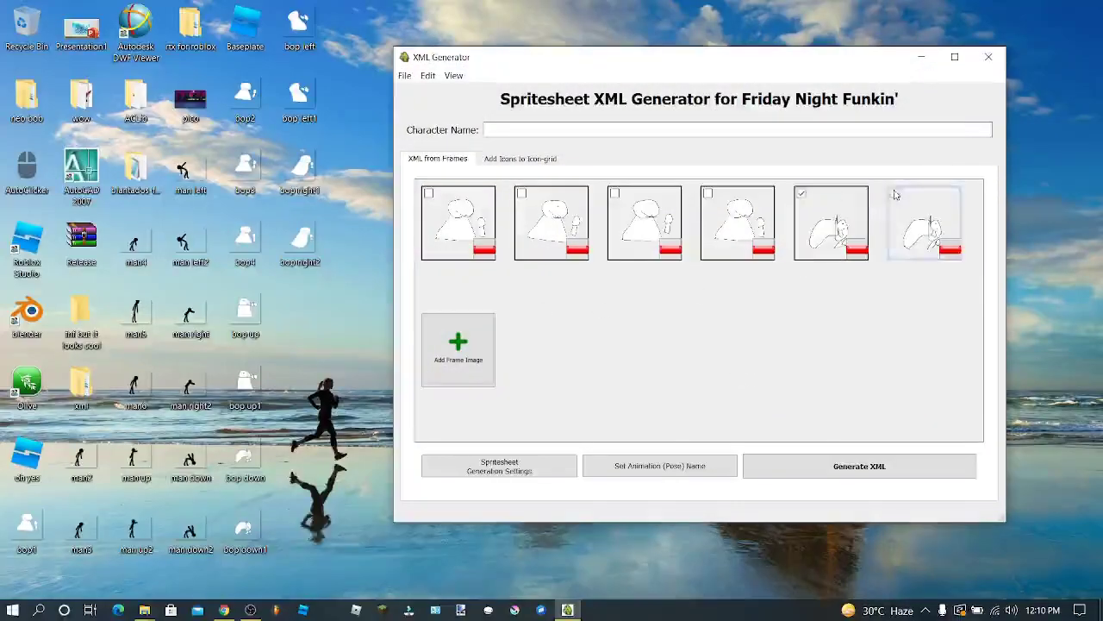
{"action": "left_click", "coordinate": [894, 194]}
{"action": "left_click", "coordinate": [716, 465]}
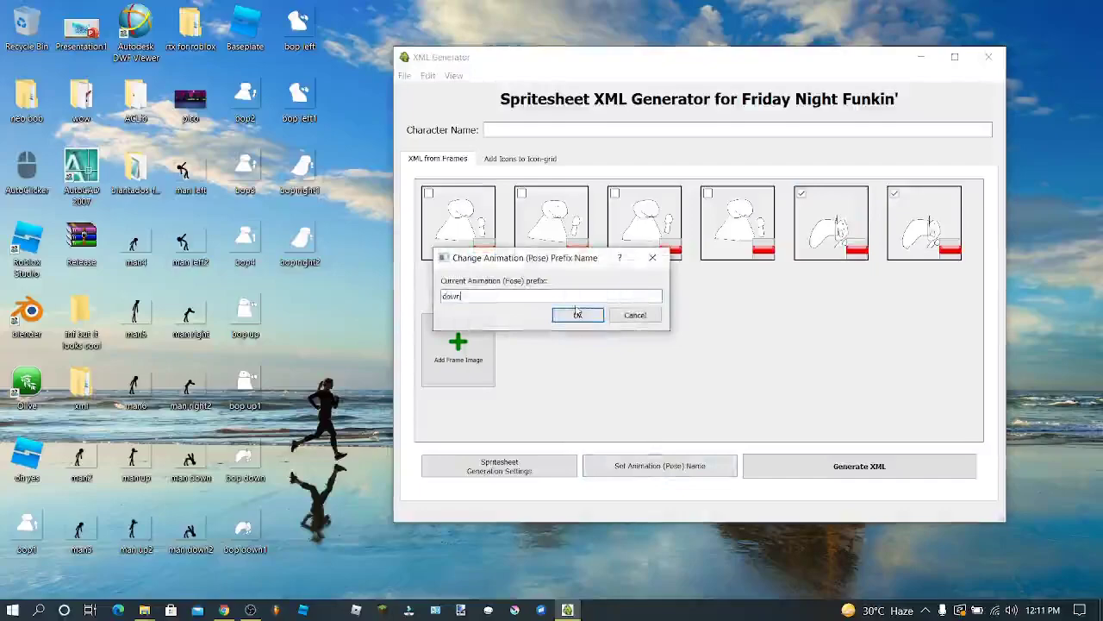
{"action": "left_click", "coordinate": [577, 314]}
Step: Add the bop left and bop left1 images from the Desktop folder as sprite frames
{"action": "left_click", "coordinate": [458, 346]}
{"action": "left_click", "coordinate": [884, 284]}
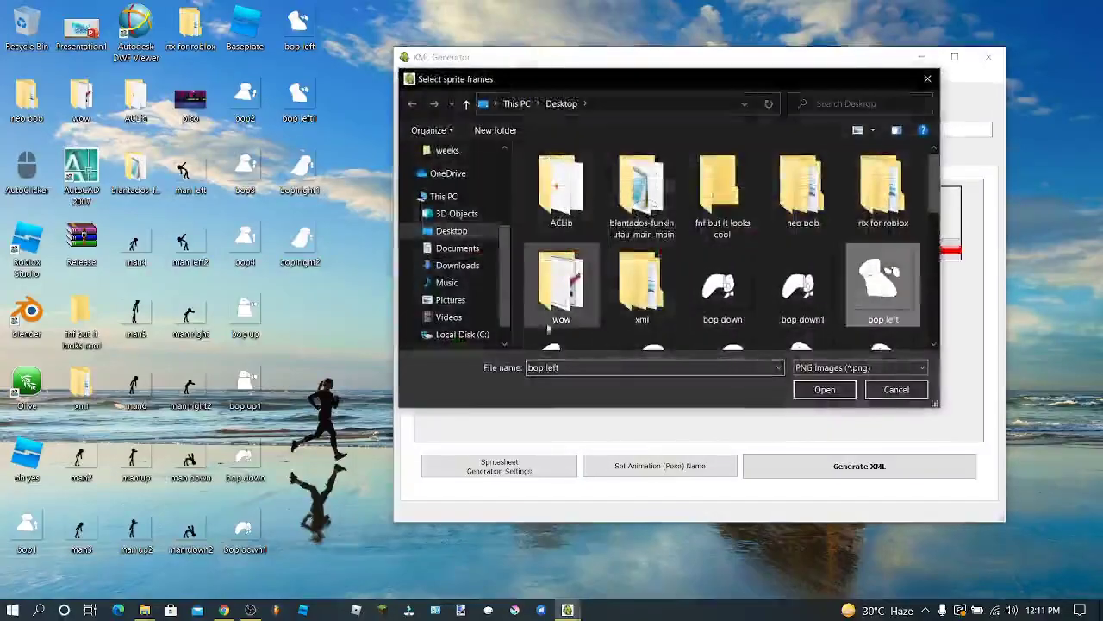
{"action": "left_click", "coordinate": [561, 346], "text": "ctrl"}
{"action": "left_click", "coordinate": [825, 389]}
Step: Mark the two bop left frames and set their animation pose prefix to "left"
{"action": "left_click", "coordinate": [428, 321]}
{"action": "left_click", "coordinate": [652, 465]}
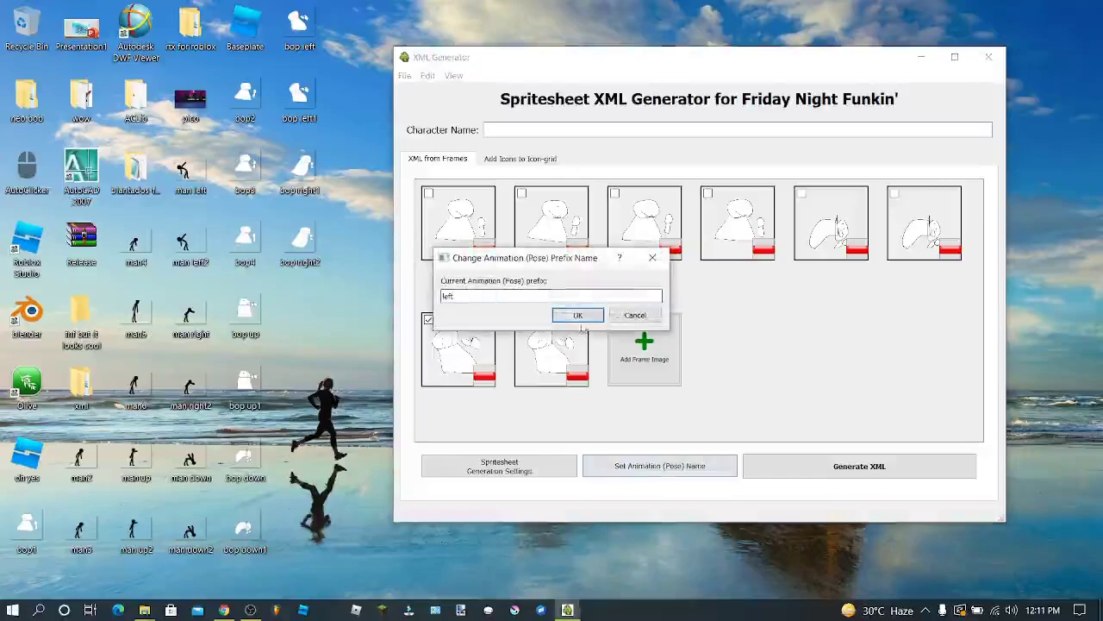
{"action": "left_click", "coordinate": [577, 315]}
Step: Add the bop right1 and bop right2 images from the Desktop folder as sprite frames
{"action": "left_click", "coordinate": [644, 346]}
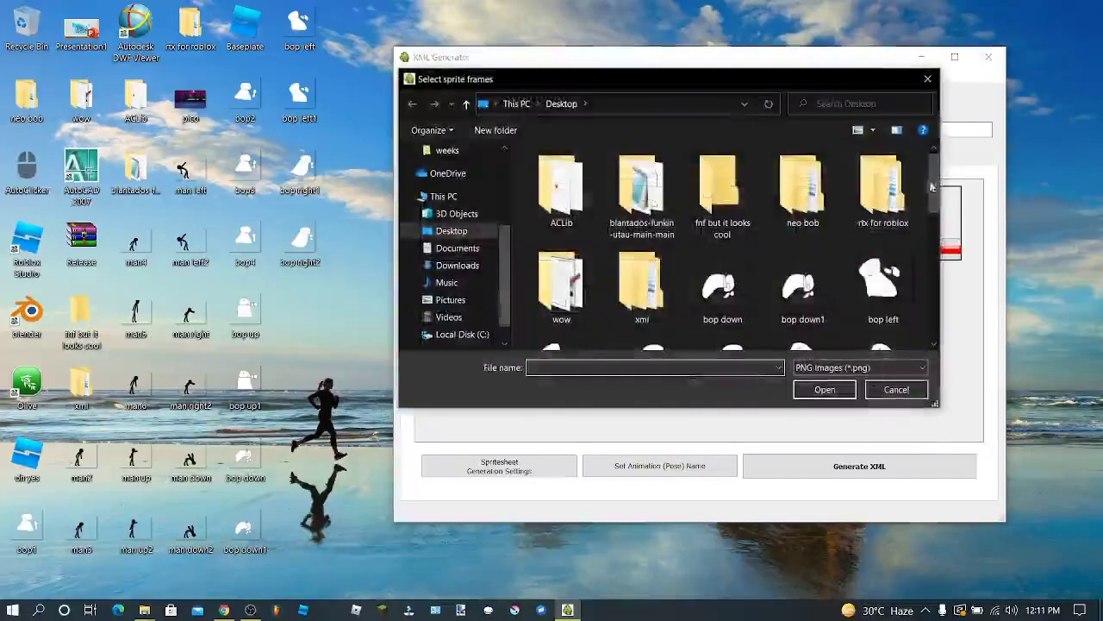
{"action": "scroll", "coordinate": [936, 181], "scroll_direction": "down", "scroll_amount": 1}
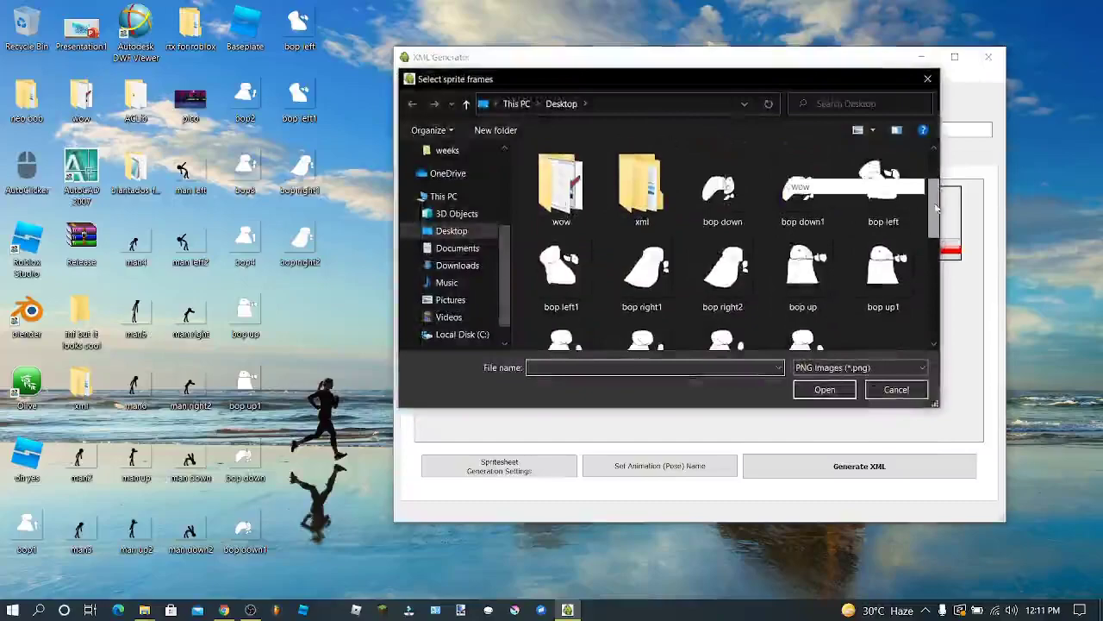
{"action": "left_click", "coordinate": [644, 274]}
{"action": "left_click", "coordinate": [705, 279], "text": "ctrl"}
{"action": "left_click", "coordinate": [844, 395]}
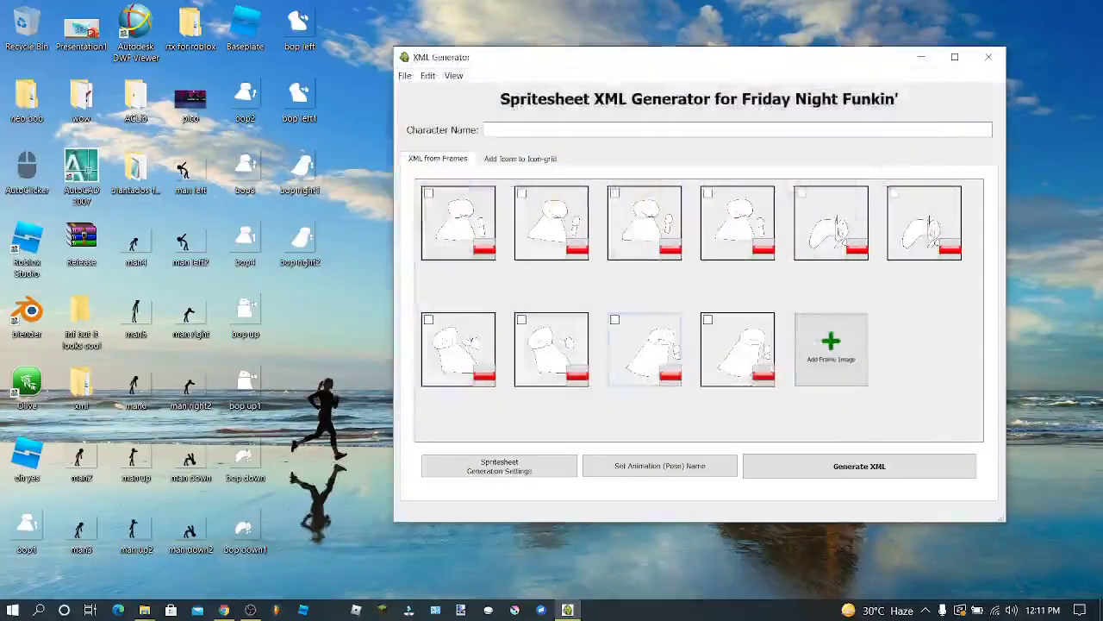
Step: Mark the two bop right frames and set their animation pose prefix to "right"
{"action": "left_click", "coordinate": [707, 320]}
{"action": "left_click", "coordinate": [655, 464]}
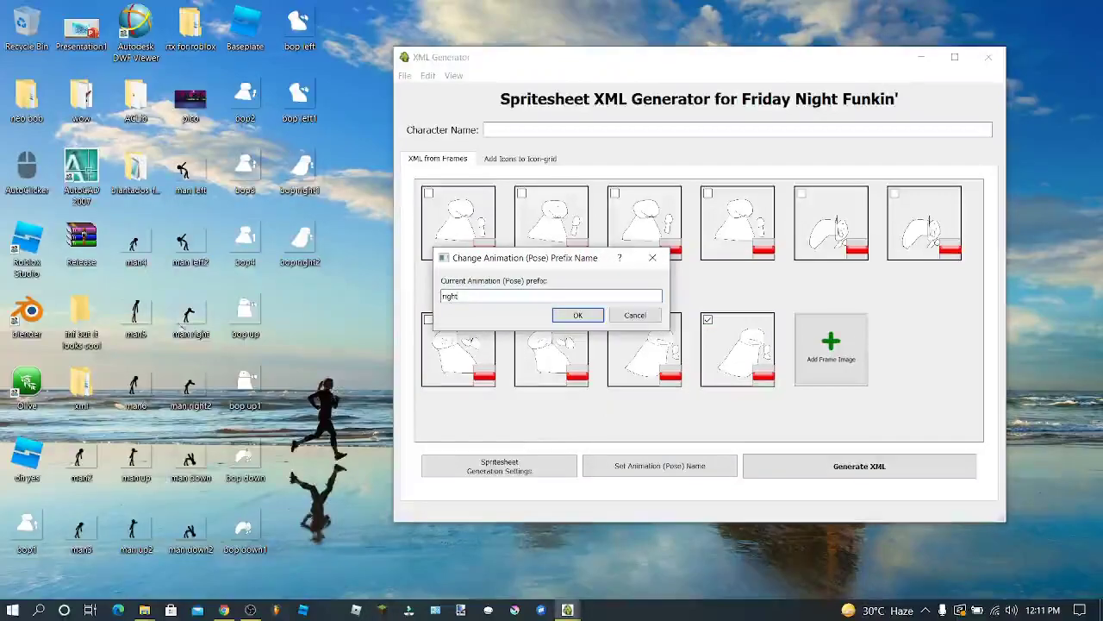
{"action": "left_click", "coordinate": [575, 315]}
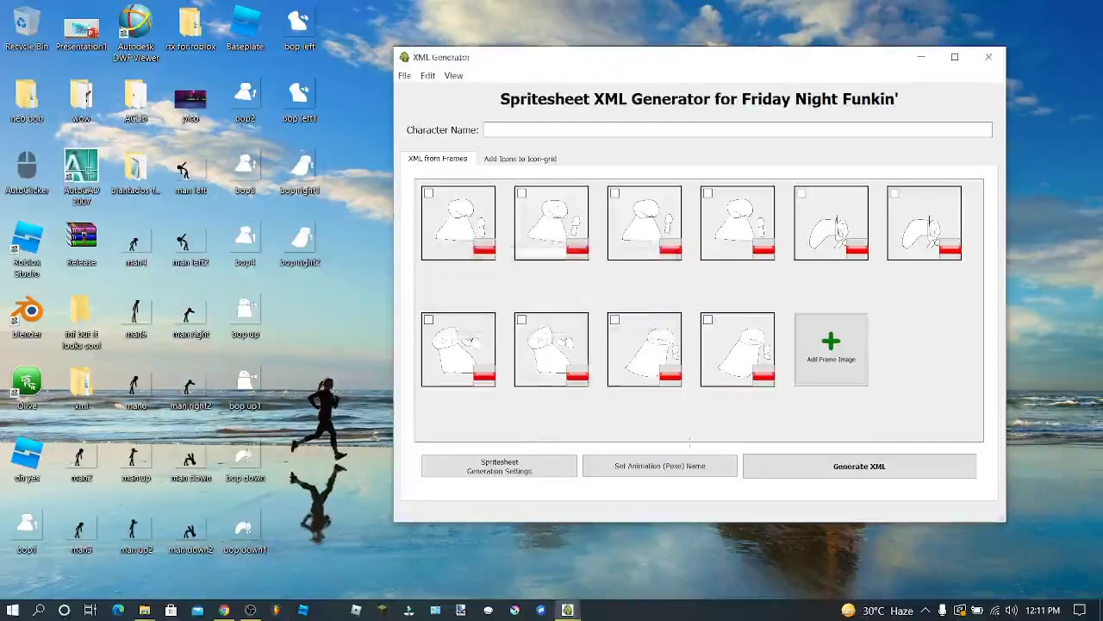
{"action": "left_click", "coordinate": [670, 465]}
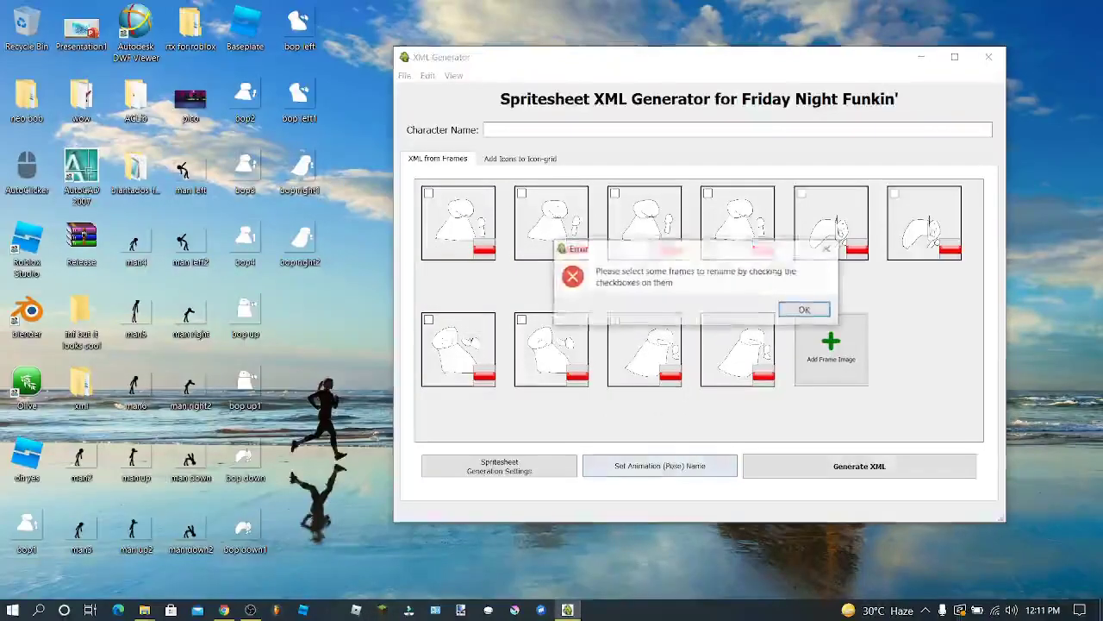
{"action": "left_click", "coordinate": [825, 248]}
Step: Add the bop up and bop up1 images from the Desktop folder as sprite frames
{"action": "left_click", "coordinate": [831, 349]}
{"action": "left_click", "coordinate": [879, 296]}
{"action": "left_click", "coordinate": [810, 387]}
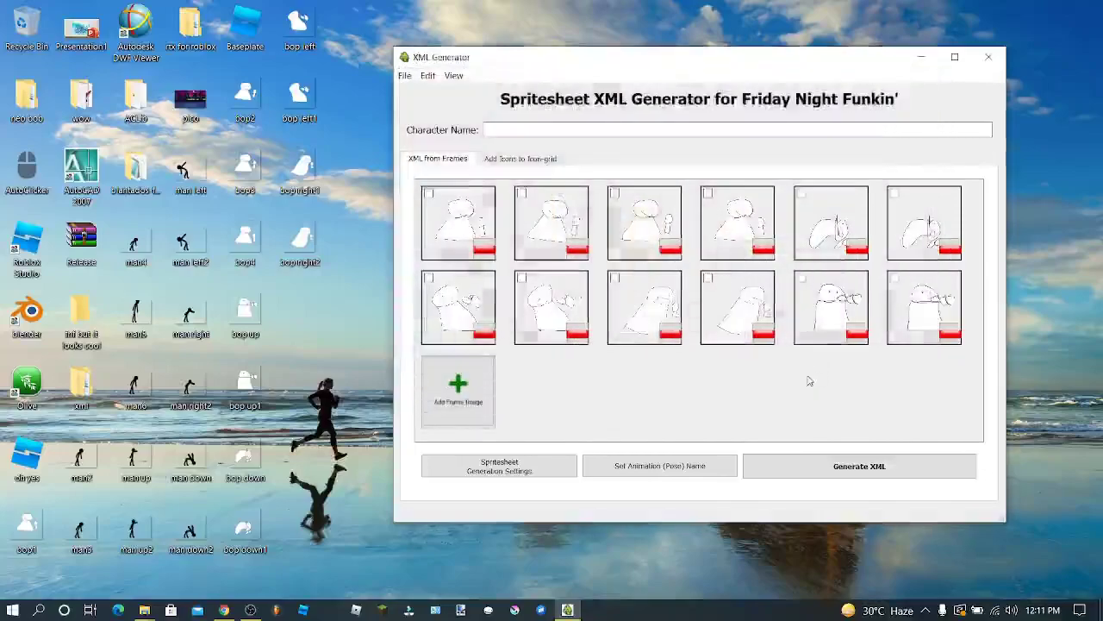
Step: Mark the two bop up frames and set their animation pose prefix to "up"
{"action": "left_click", "coordinate": [894, 278]}
{"action": "left_click", "coordinate": [660, 466]}
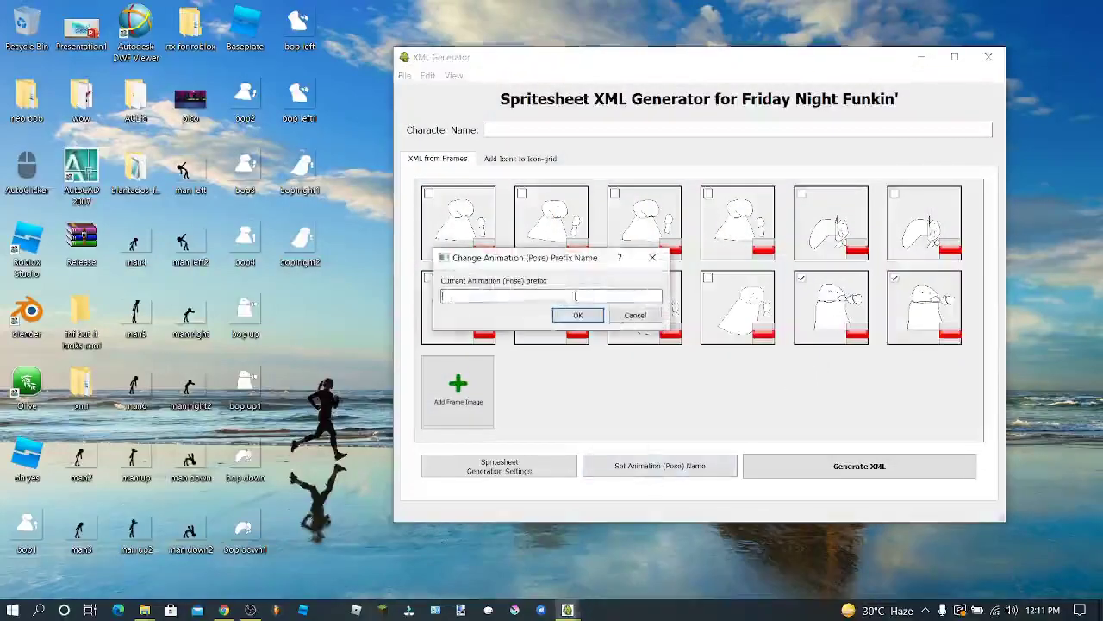
{"action": "type", "text": "up"}
{"action": "left_click", "coordinate": [577, 315]}
Step: Enter "bop" as the character name and start generating the XML
{"action": "left_click", "coordinate": [955, 476]}
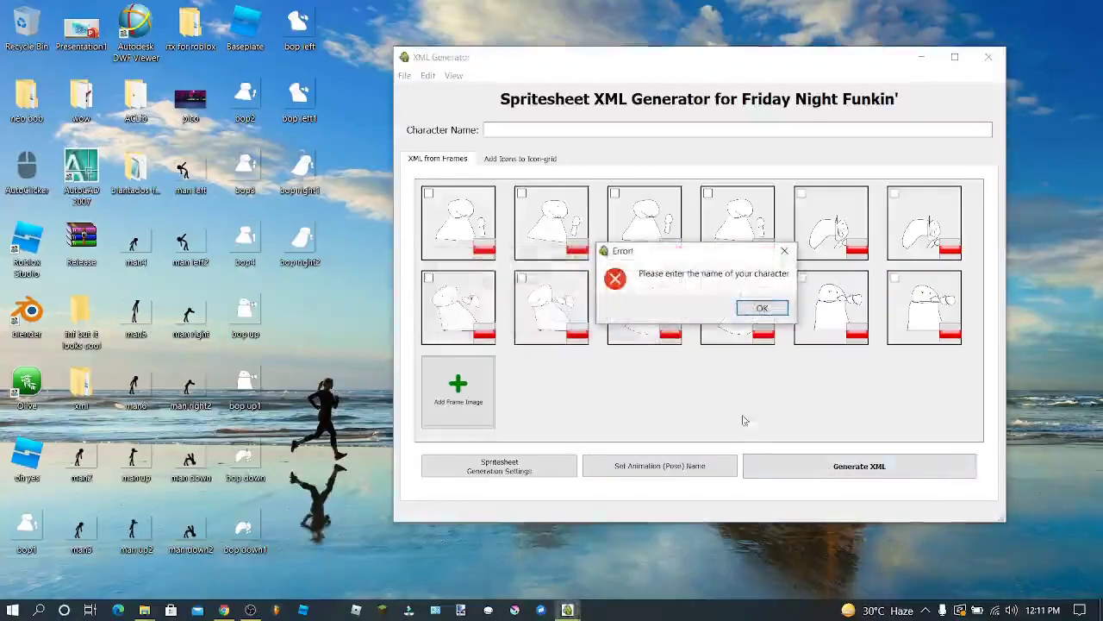
{"action": "left_click", "coordinate": [780, 312]}
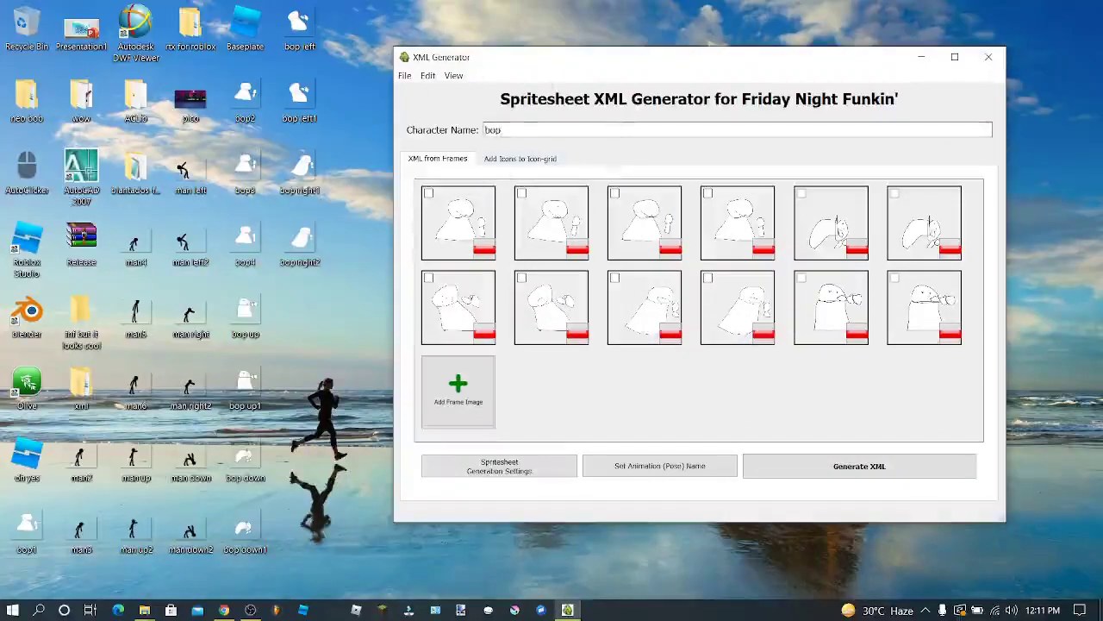
{"action": "left_click", "coordinate": [896, 468]}
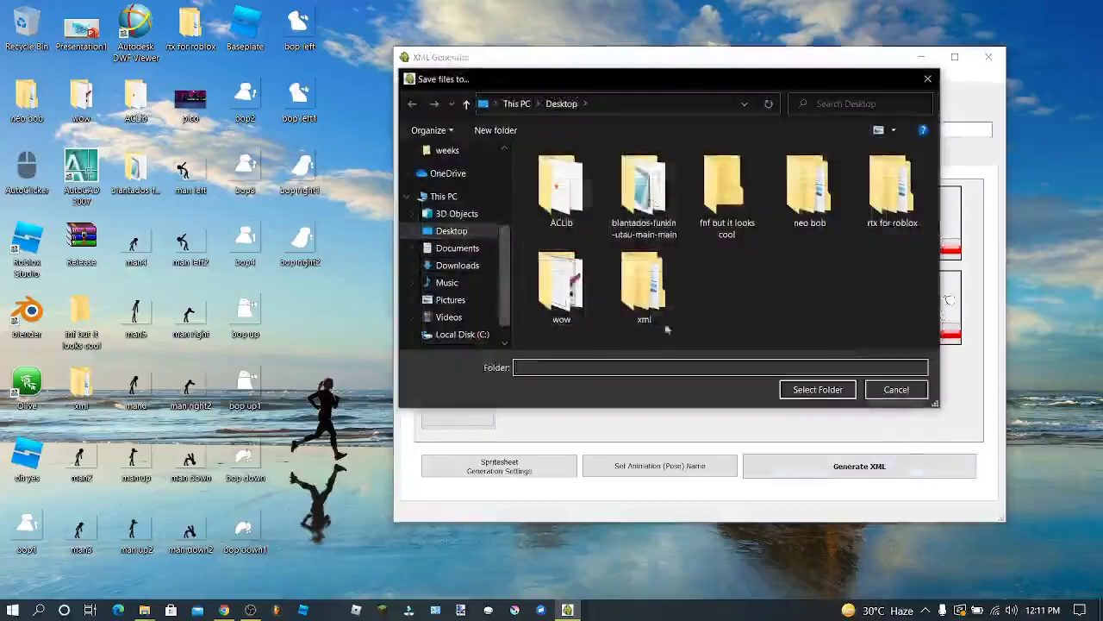
Step: Try to save the generated files to a folder named "bop"
{"action": "type", "text": "bop"}
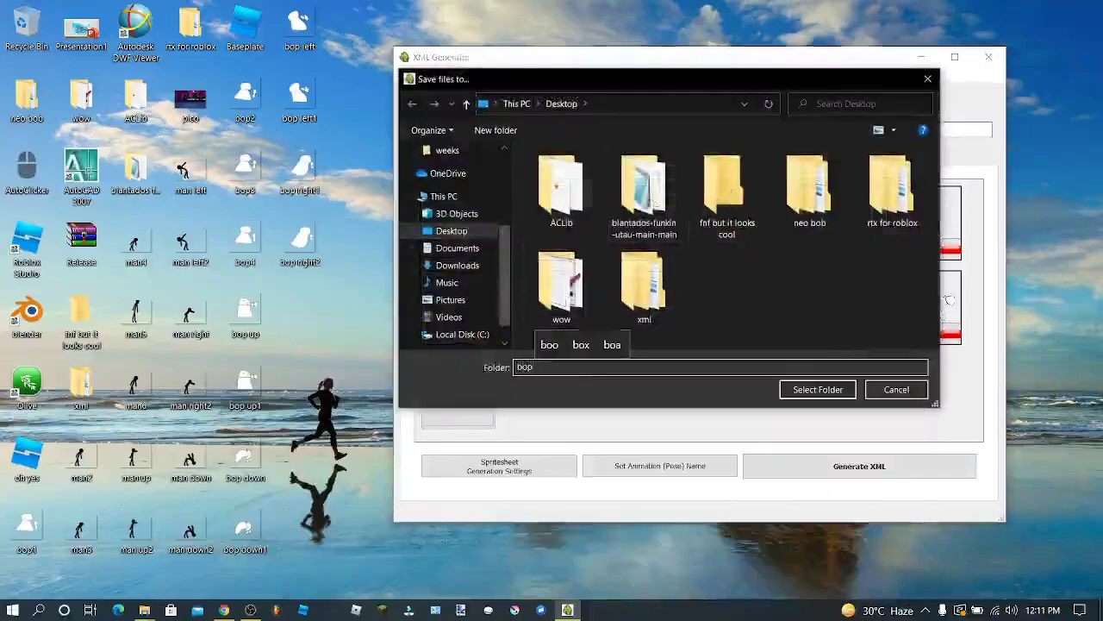
{"action": "left_click", "coordinate": [818, 390]}
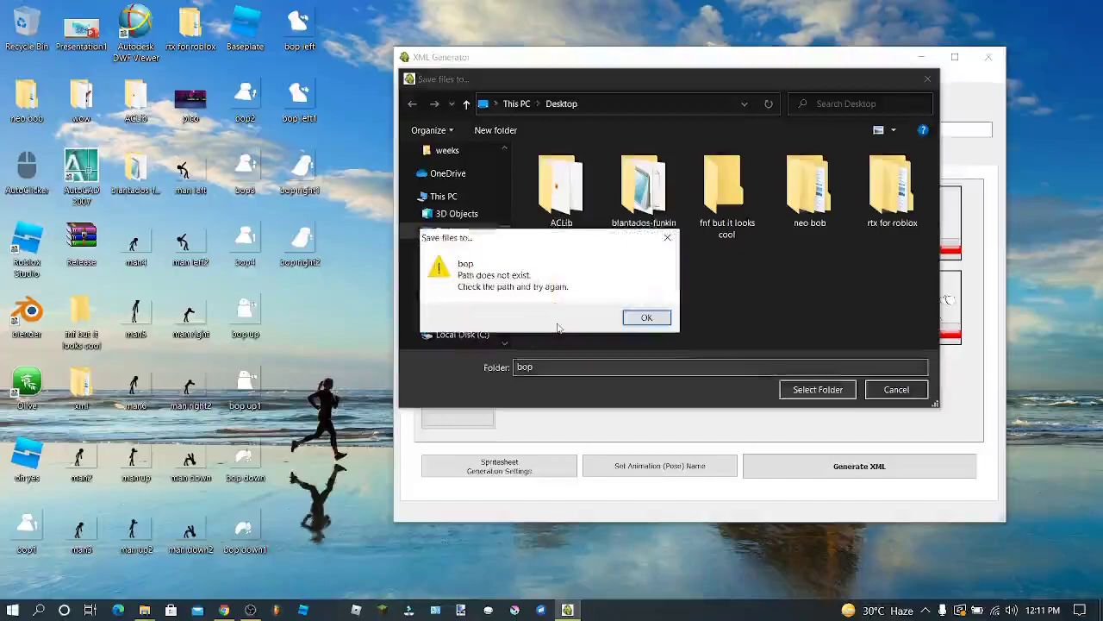
{"action": "left_click", "coordinate": [667, 237]}
Step: Save the generated spritesheet and XML into the "fnf but it looks cool" folder on the Desktop, and close the generator
{"action": "left_click", "coordinate": [644, 186]}
{"action": "left_click", "coordinate": [727, 185]}
{"action": "double_click", "coordinate": [726, 185]}
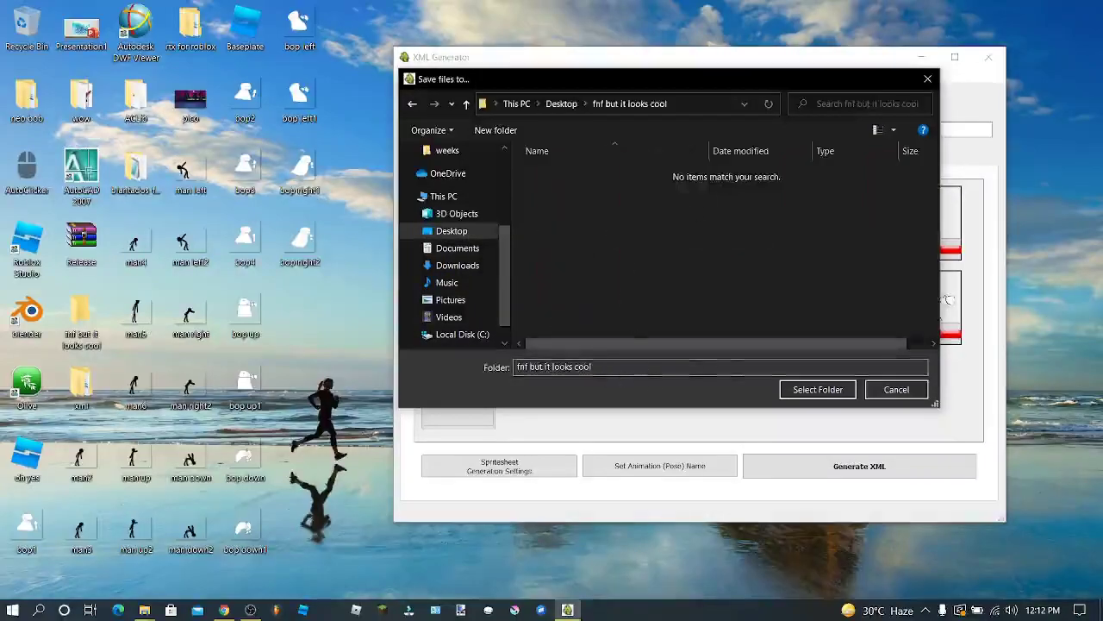
{"action": "left_click", "coordinate": [705, 366]}
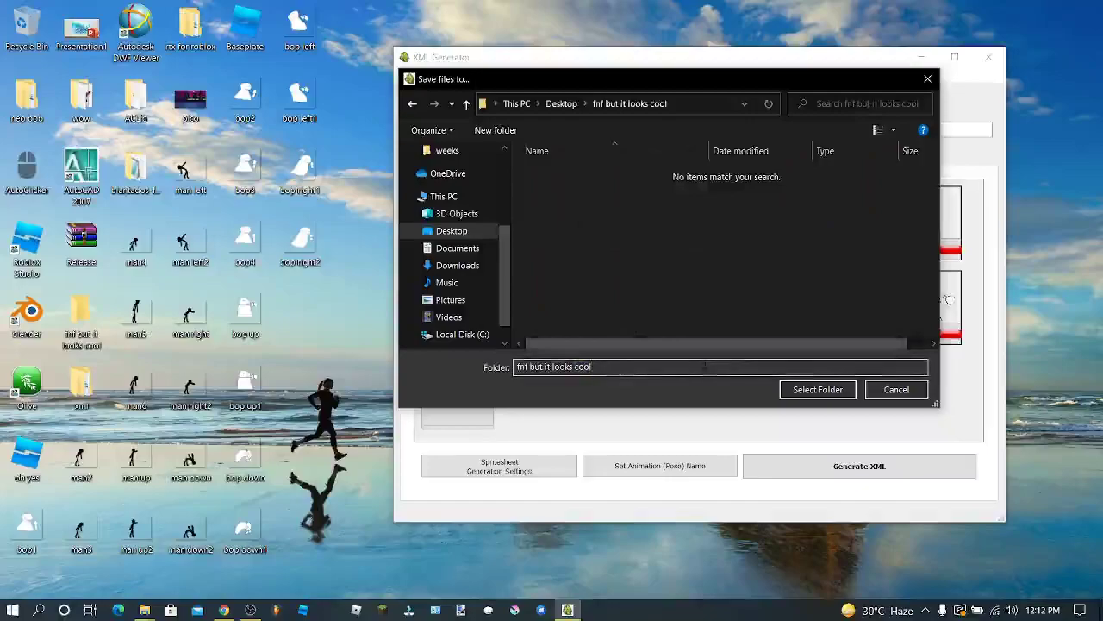
{"action": "left_click", "coordinate": [793, 390]}
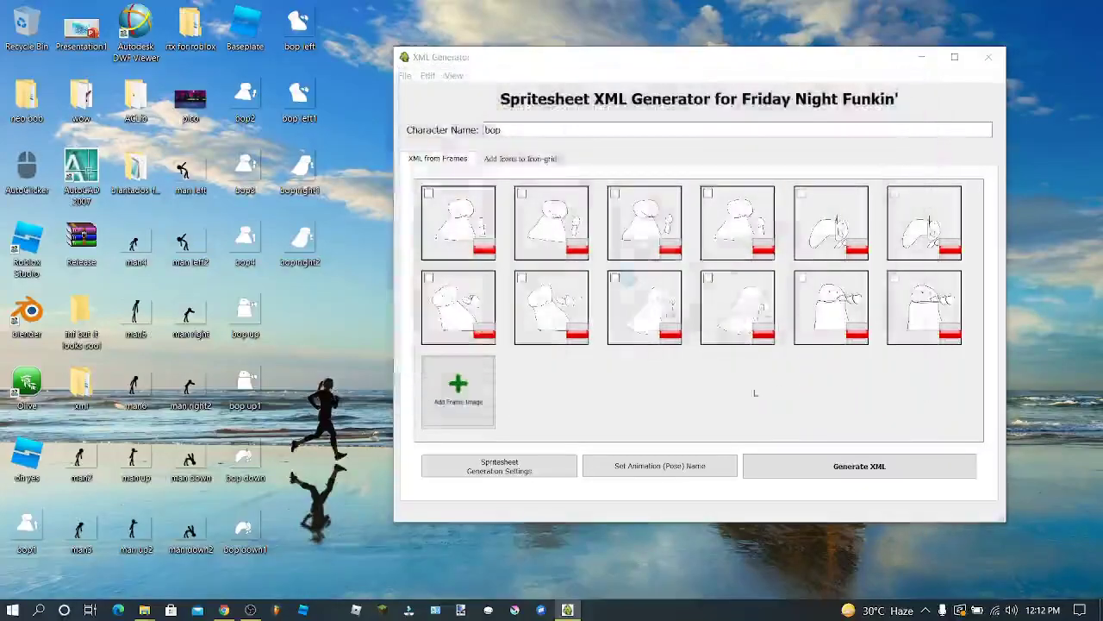
{"action": "left_click", "coordinate": [751, 310]}
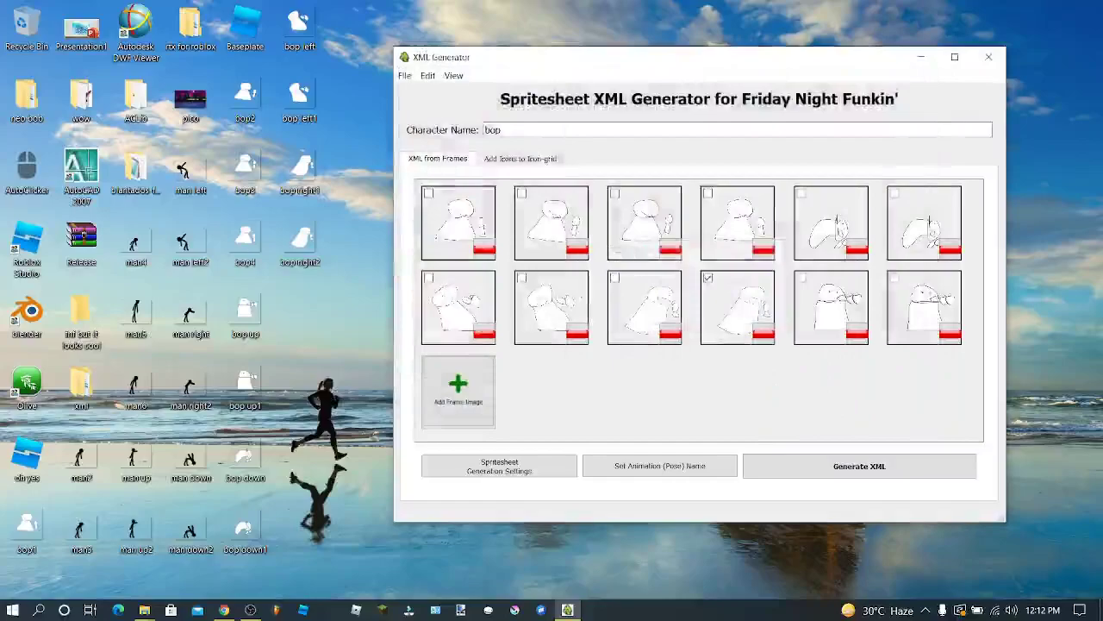
{"action": "left_click", "coordinate": [990, 58]}
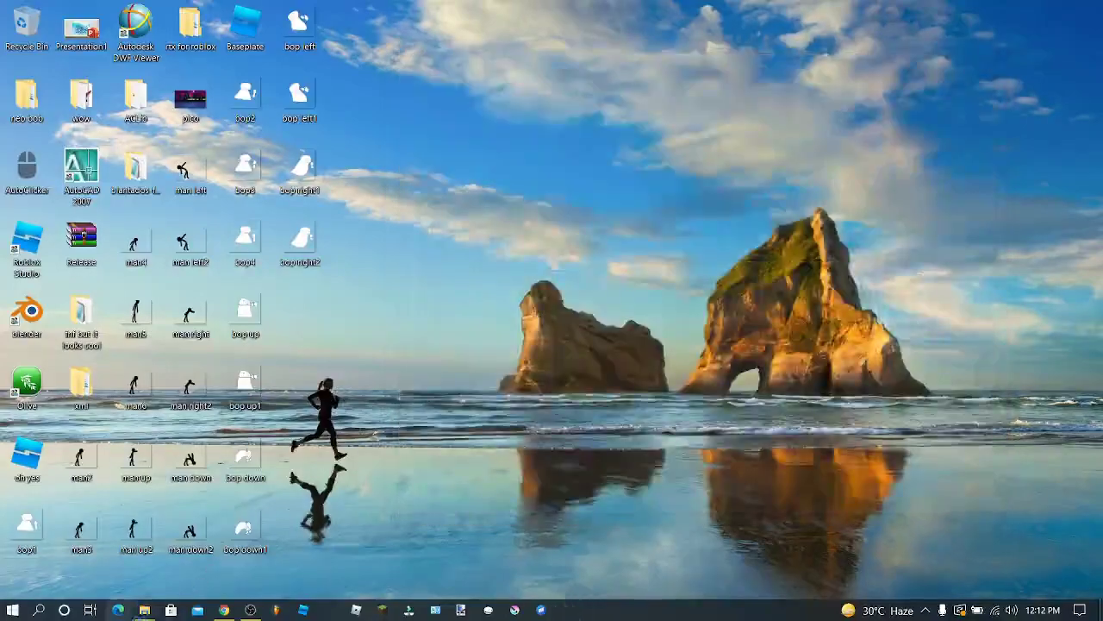
Step: Switch to File Explorer, open the PsychEngine folder in Downloads, and minimize the browser behind it
{"action": "left_click", "coordinate": [122, 611]}
{"action": "left_click", "coordinate": [1087, 8]}
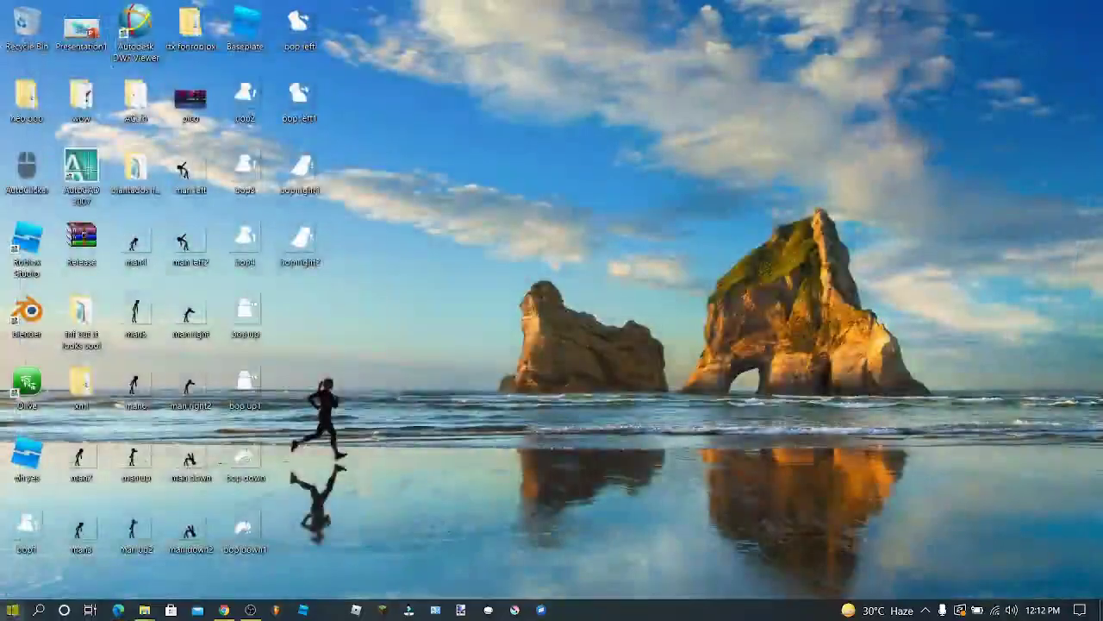
{"action": "mouse_move", "coordinate": [145, 609]}
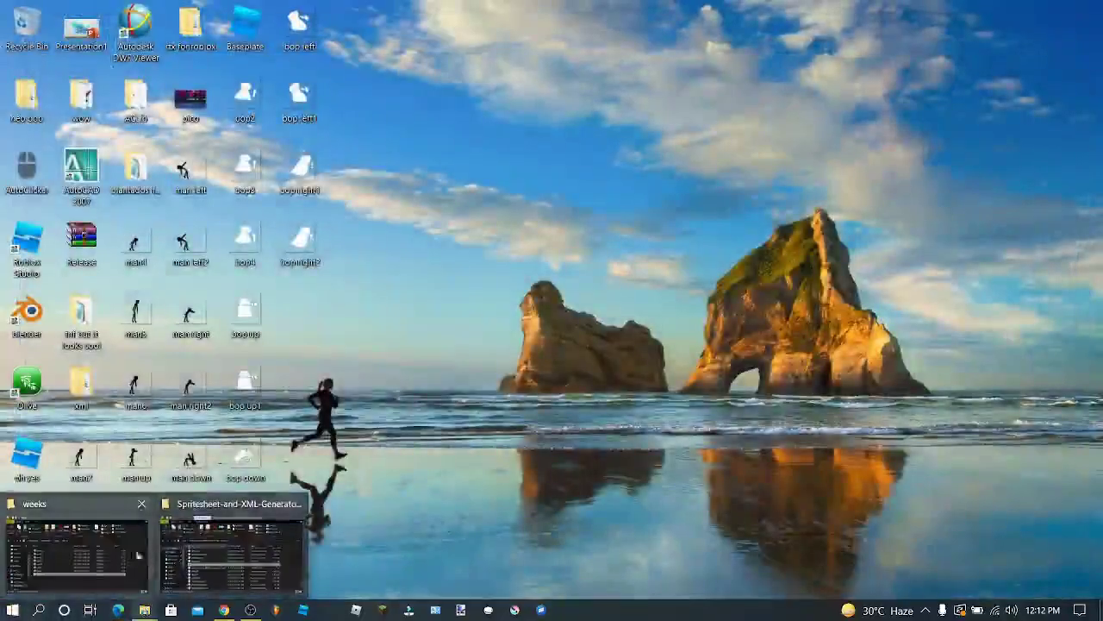
{"action": "left_click", "coordinate": [103, 556]}
{"action": "left_click_drag", "start_coordinate": [401, 154], "coordinate": [621, 167]}
{"action": "left_click", "coordinate": [246, 267]}
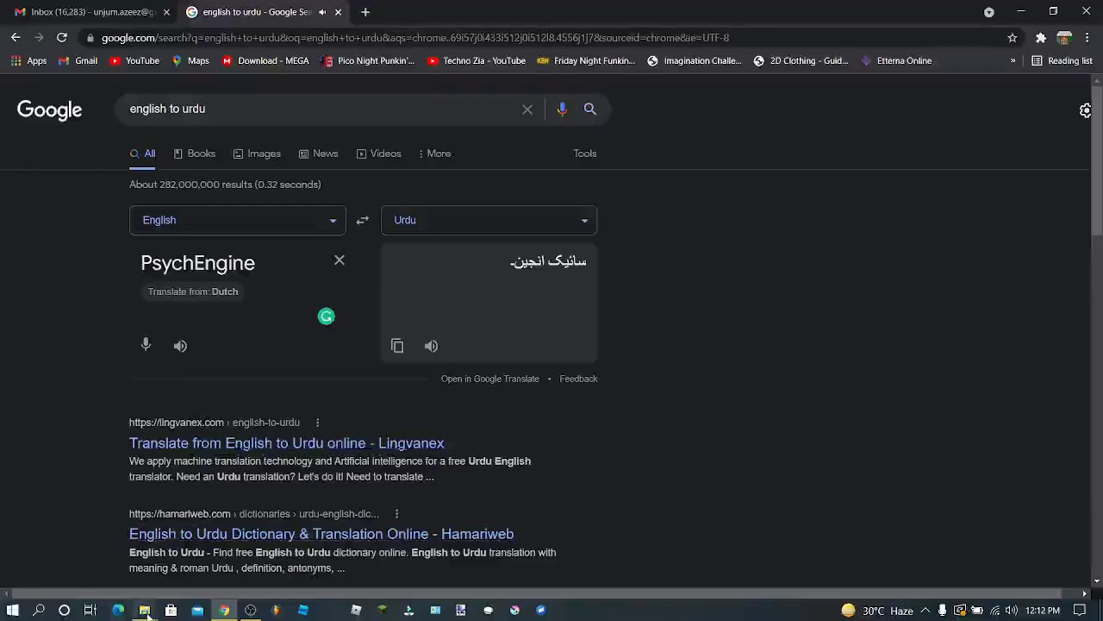
{"action": "left_click", "coordinate": [146, 611]}
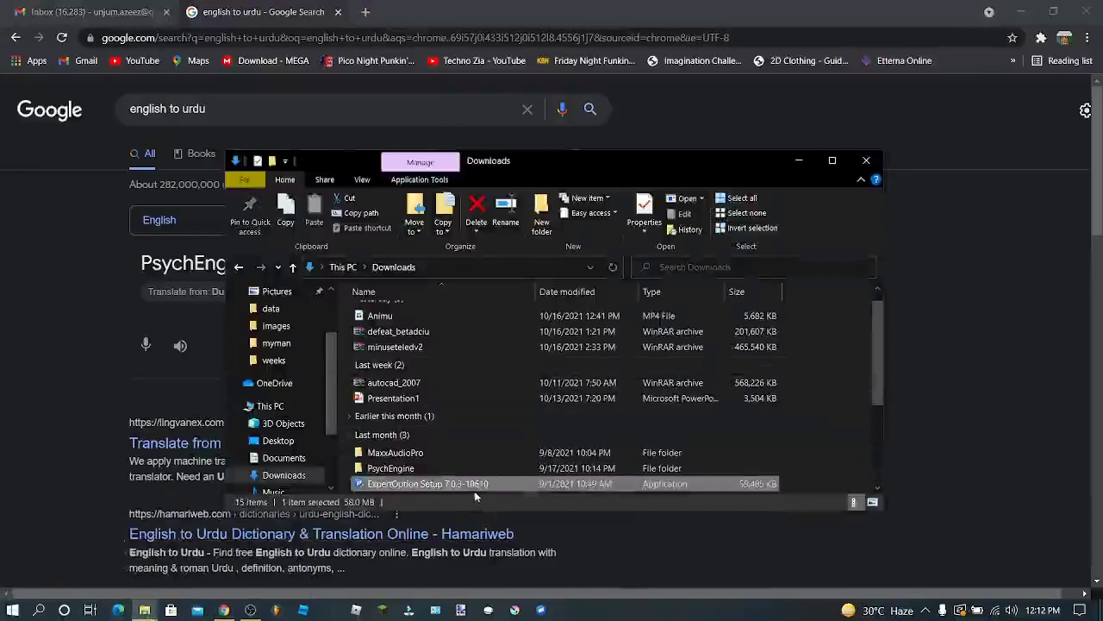
{"action": "double_click", "coordinate": [487, 468]}
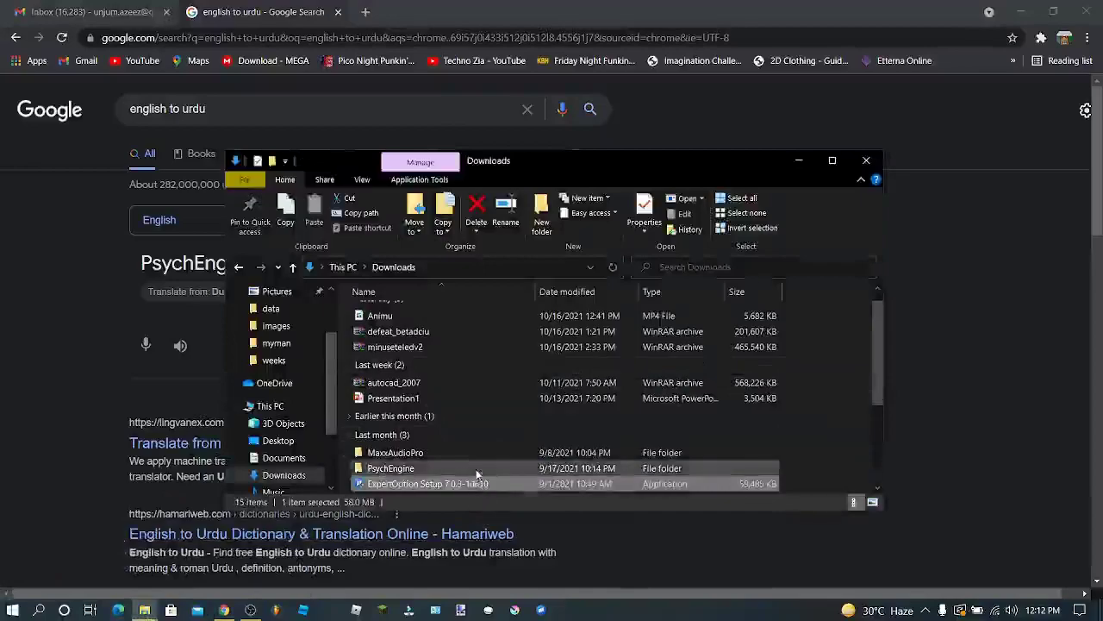
{"action": "left_click", "coordinate": [1025, 7]}
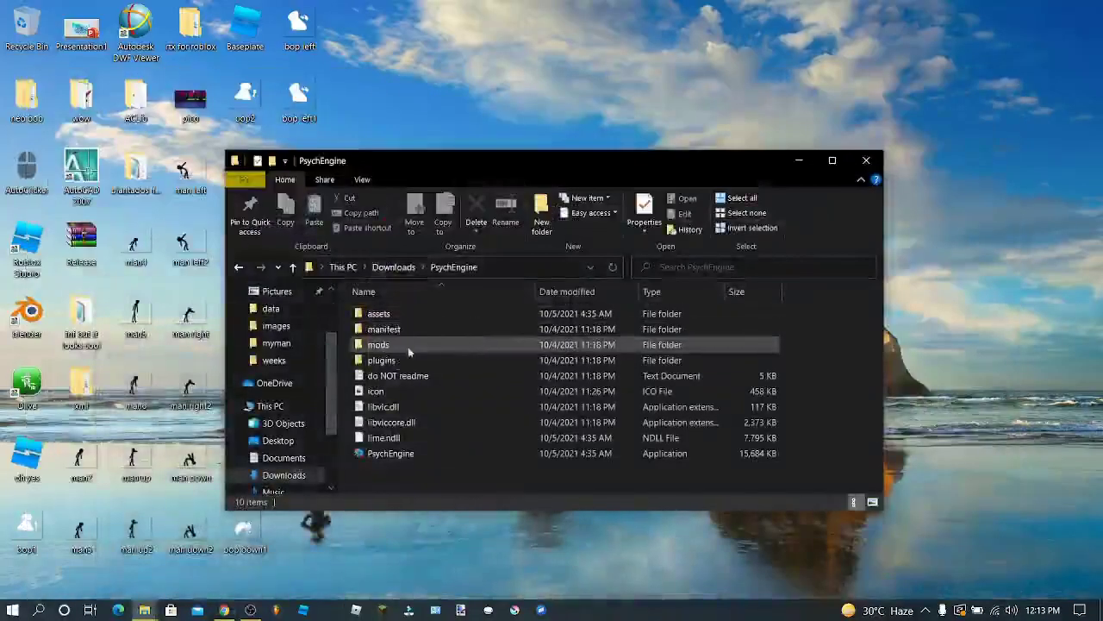
Step: Open the characters folder inside PsychEngine's mods and images folders
{"action": "double_click", "coordinate": [416, 347]}
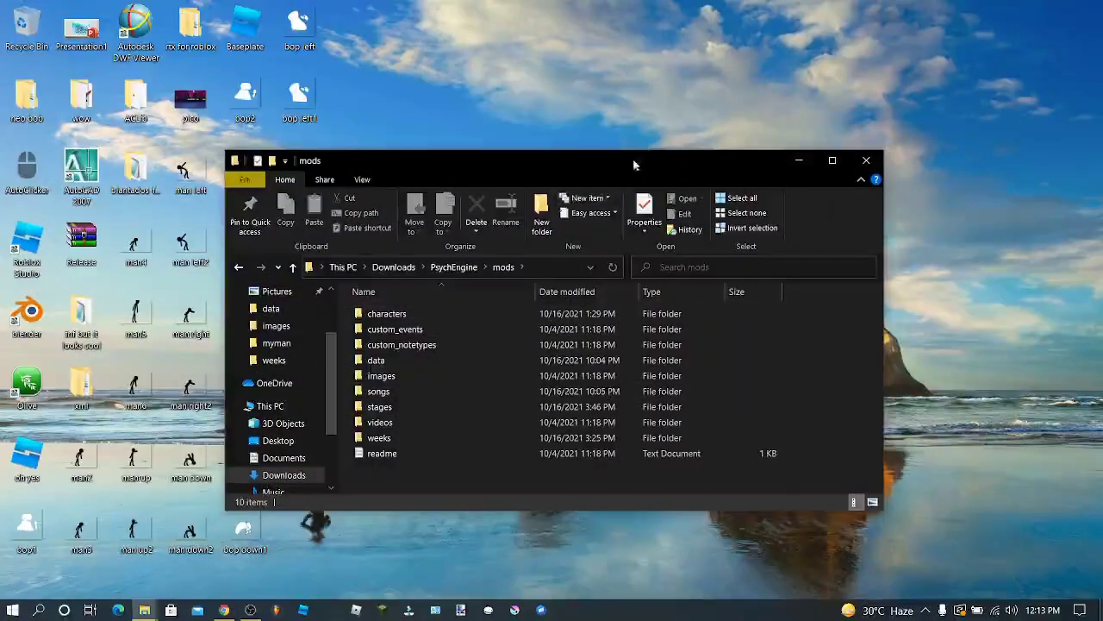
{"action": "left_click_drag", "start_coordinate": [634, 164], "coordinate": [789, 170]}
{"action": "double_click", "coordinate": [546, 382]}
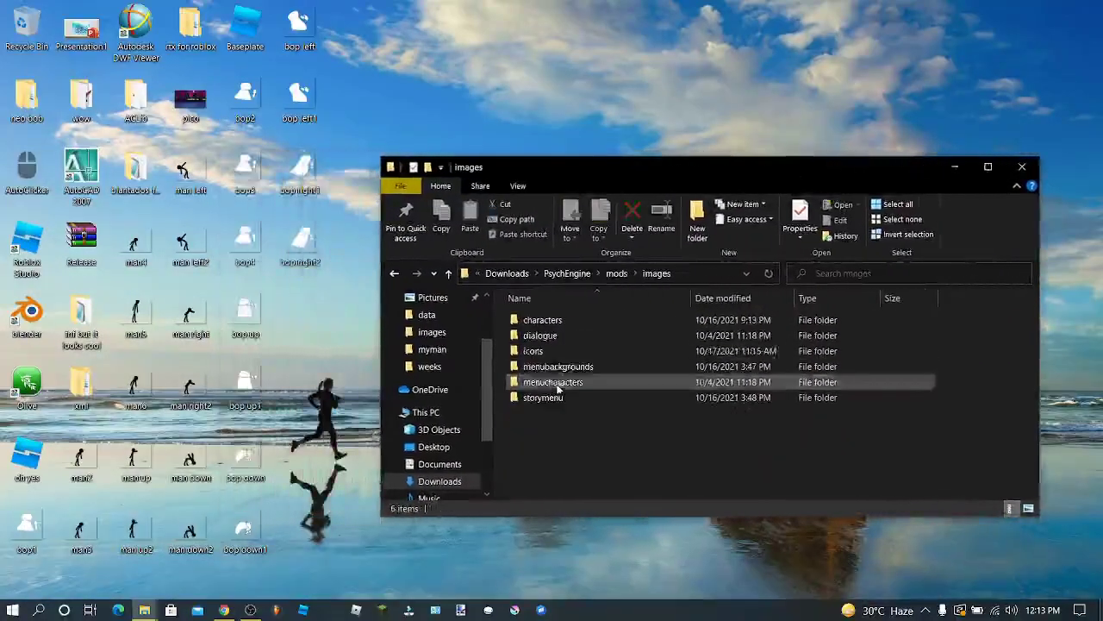
{"action": "double_click", "coordinate": [601, 323]}
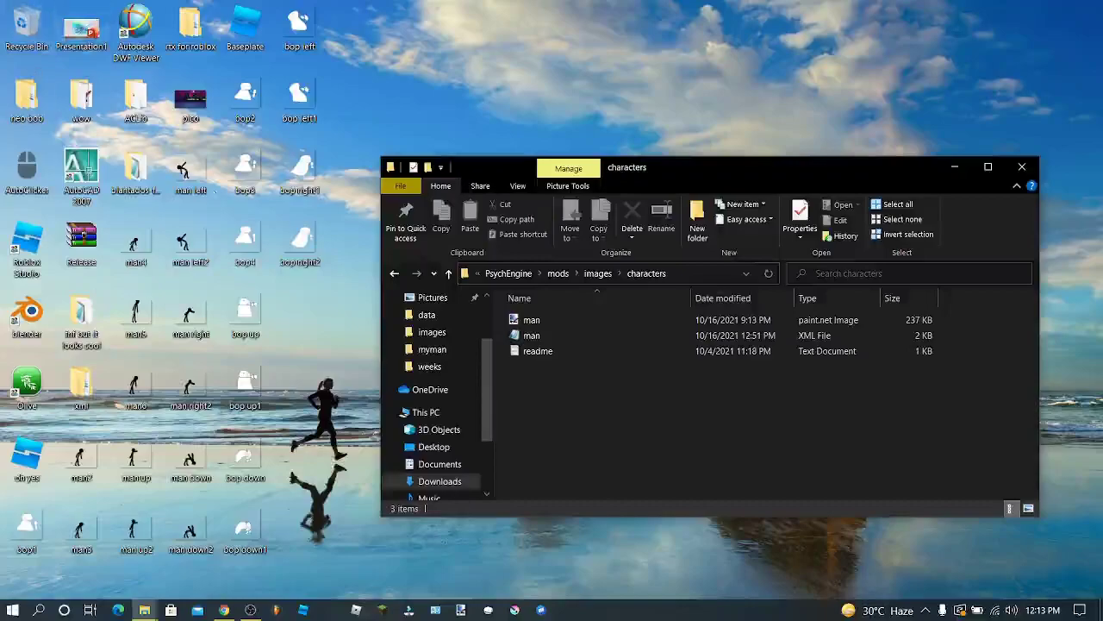
Step: Move both bop files from the Desktop folder "fnf but it looks cool" into the characters folder, and close the source folder
{"action": "double_click", "coordinate": [84, 315]}
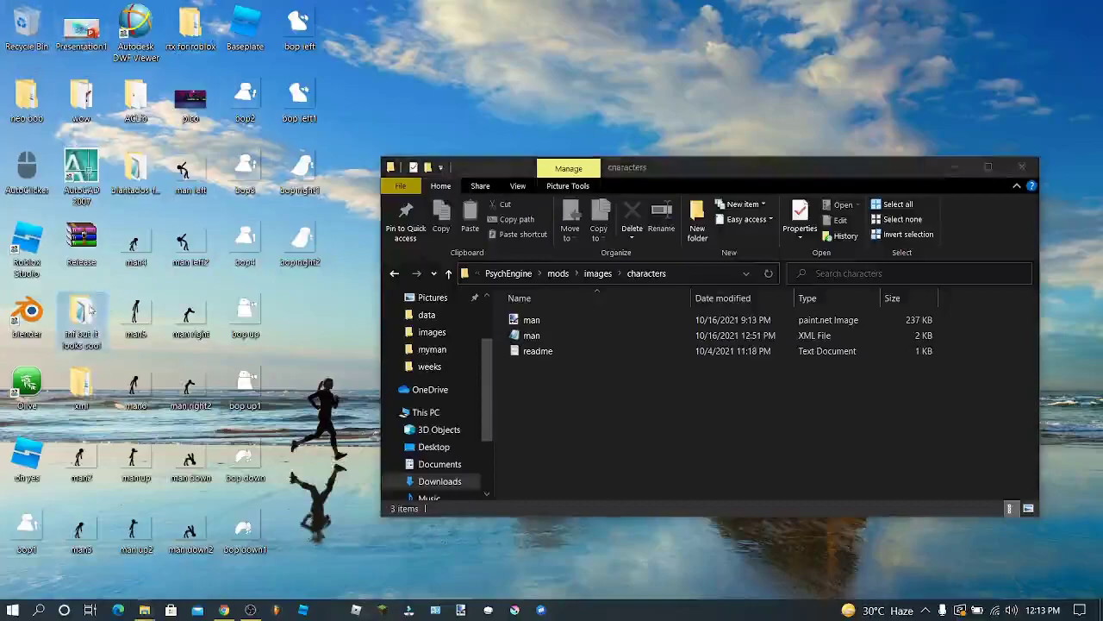
{"action": "key", "text": "ctrl+a"}
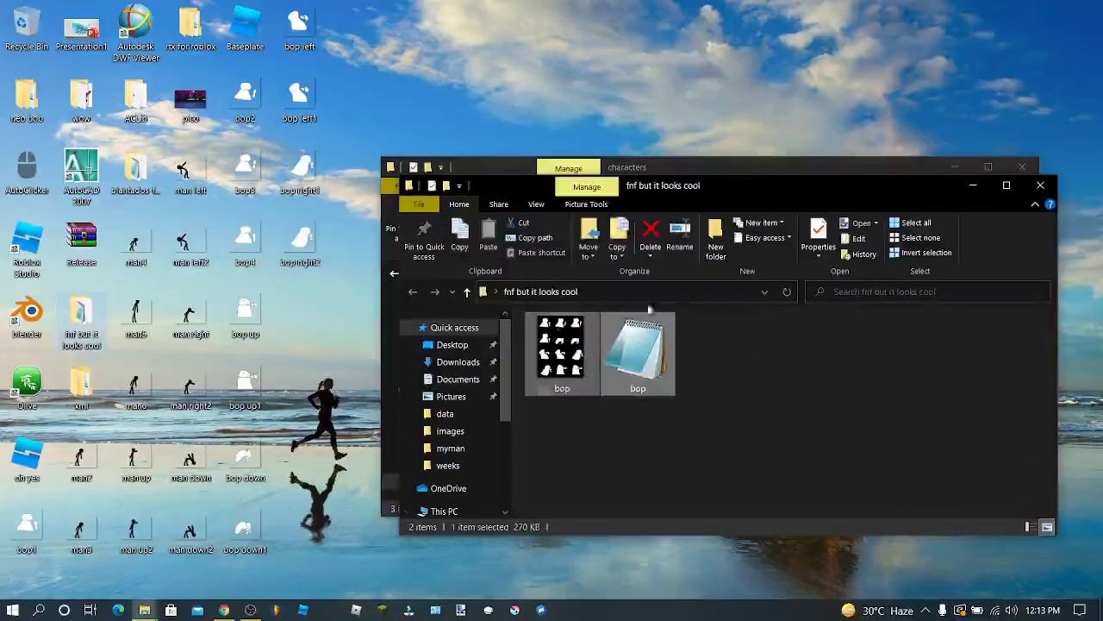
{"action": "left_click_drag", "start_coordinate": [752, 190], "coordinate": [360, 92]}
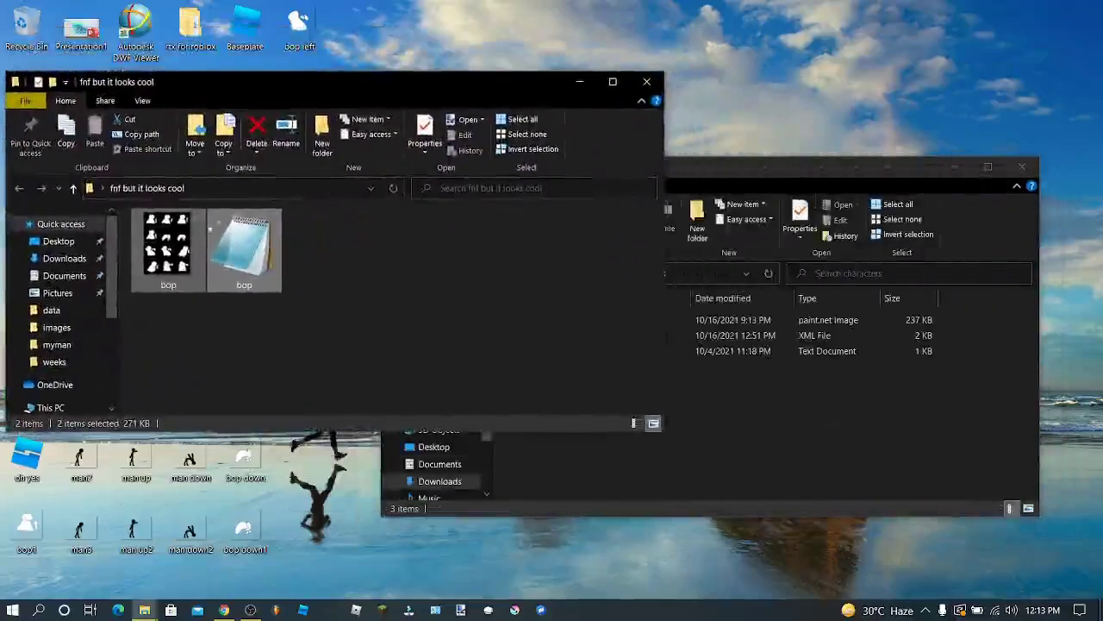
{"action": "left_click_drag", "start_coordinate": [172, 250], "coordinate": [788, 438]}
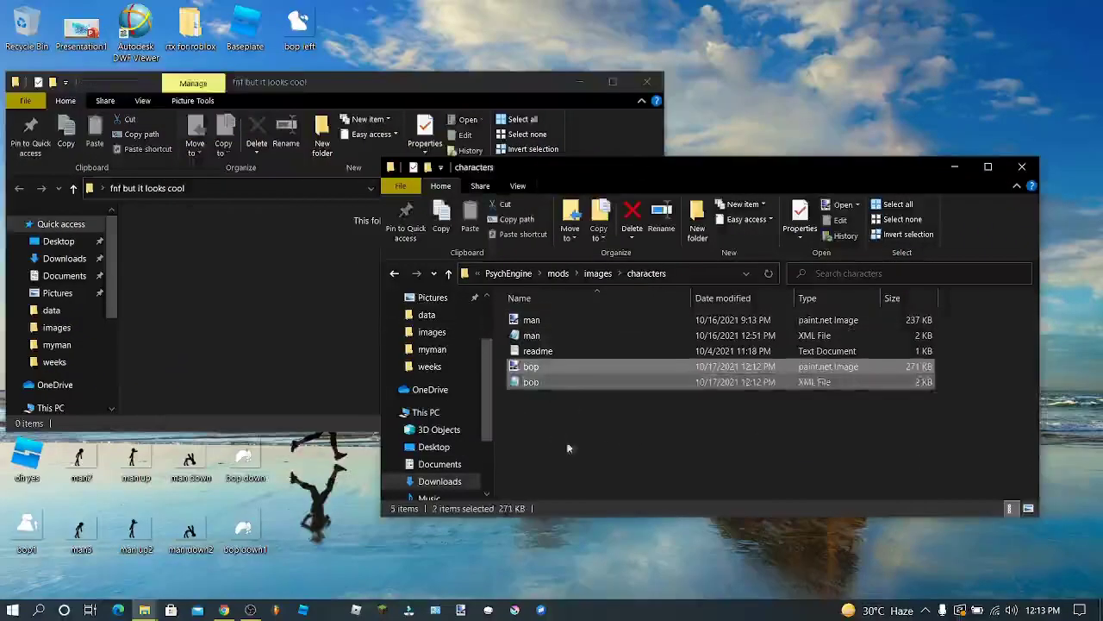
{"action": "left_click", "coordinate": [568, 445]}
{"action": "left_click", "coordinate": [648, 81]}
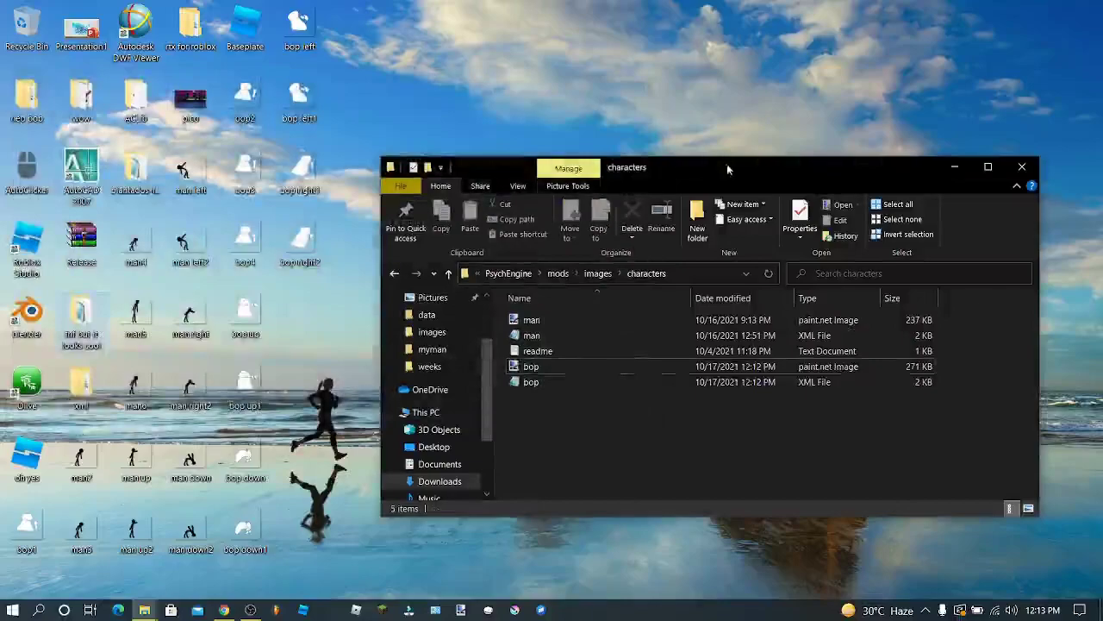
Step: Go back to the mod's images folder and open its icons folder
{"action": "left_click_drag", "start_coordinate": [729, 170], "coordinate": [642, 161]}
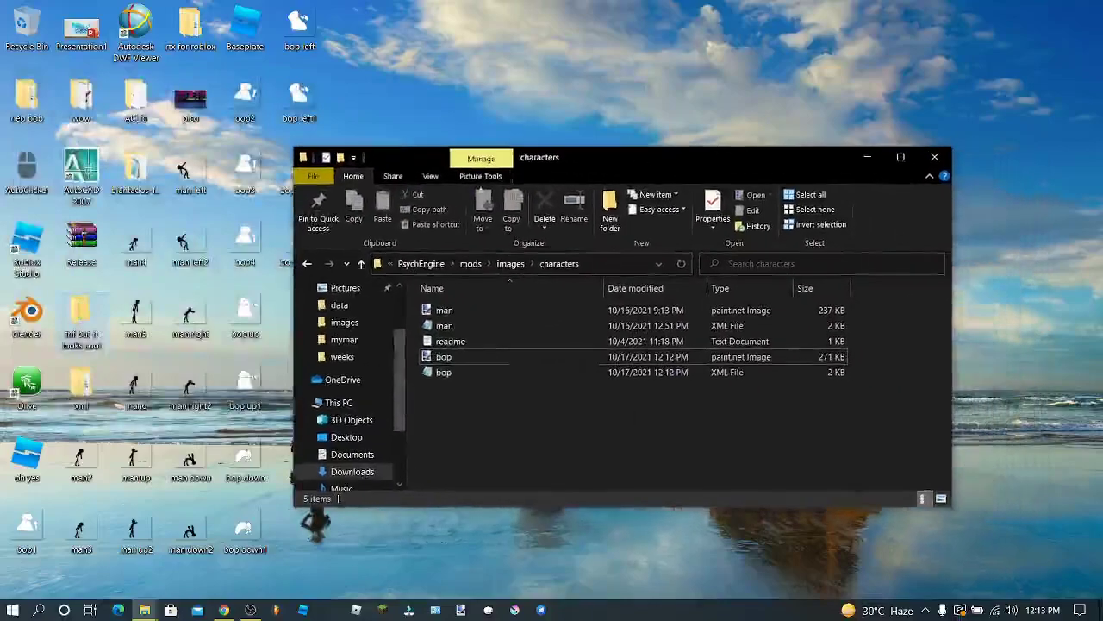
{"action": "left_click", "coordinate": [308, 265]}
{"action": "double_click", "coordinate": [500, 341]}
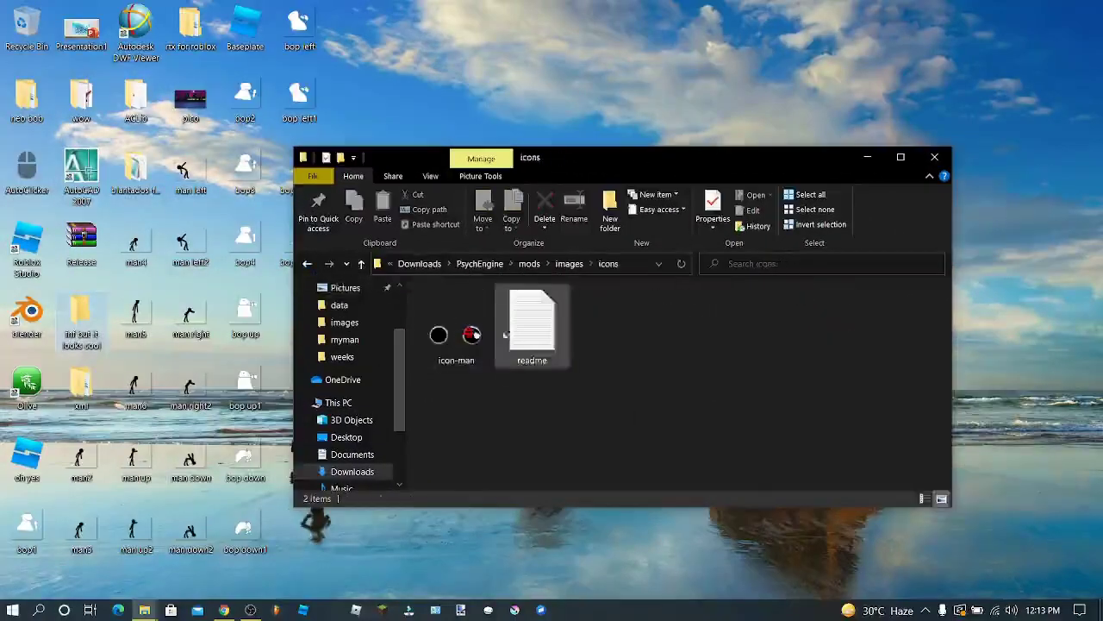
Step: Copy the icon-gf image from the icons folder inside PsychEngine's assets and images folders
{"action": "left_click", "coordinate": [306, 265]}
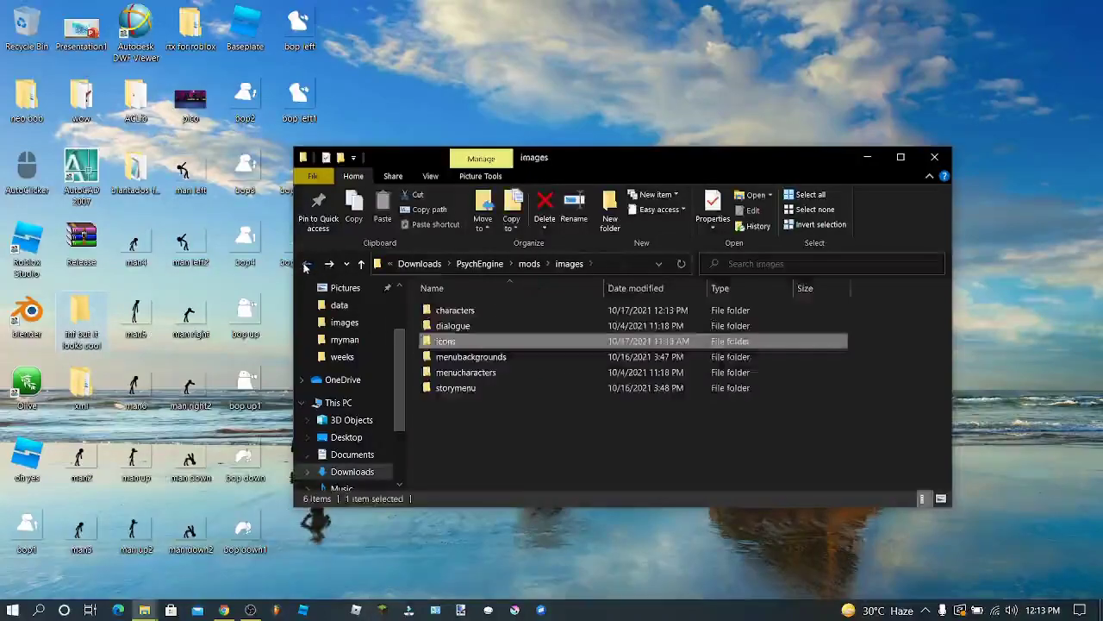
{"action": "left_click", "coordinate": [306, 265]}
{"action": "double_click", "coordinate": [455, 310]}
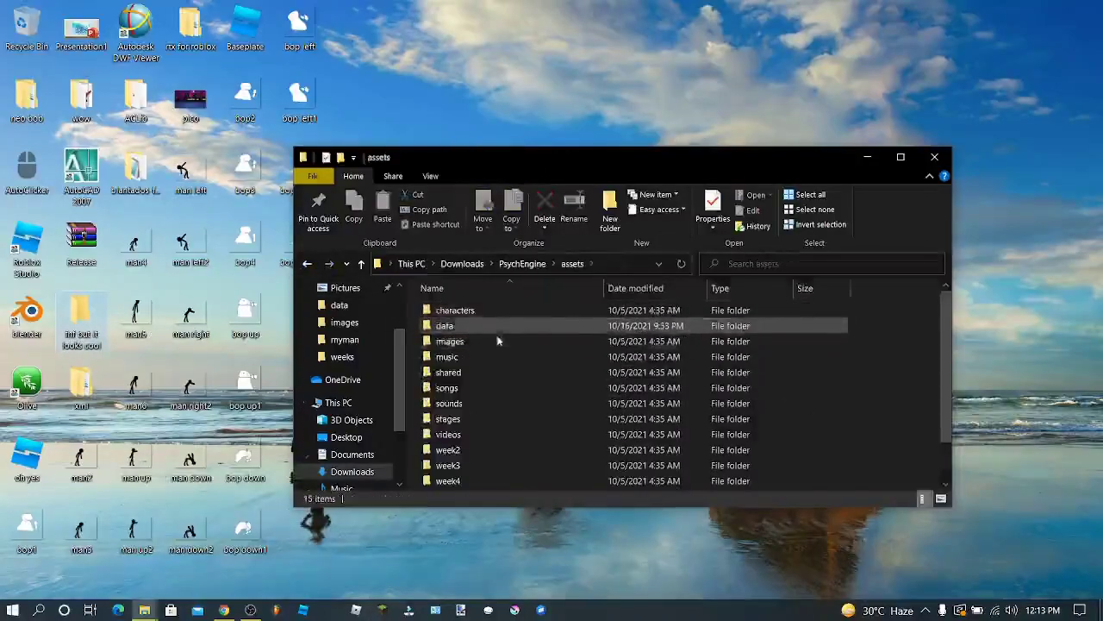
{"action": "double_click", "coordinate": [498, 342]}
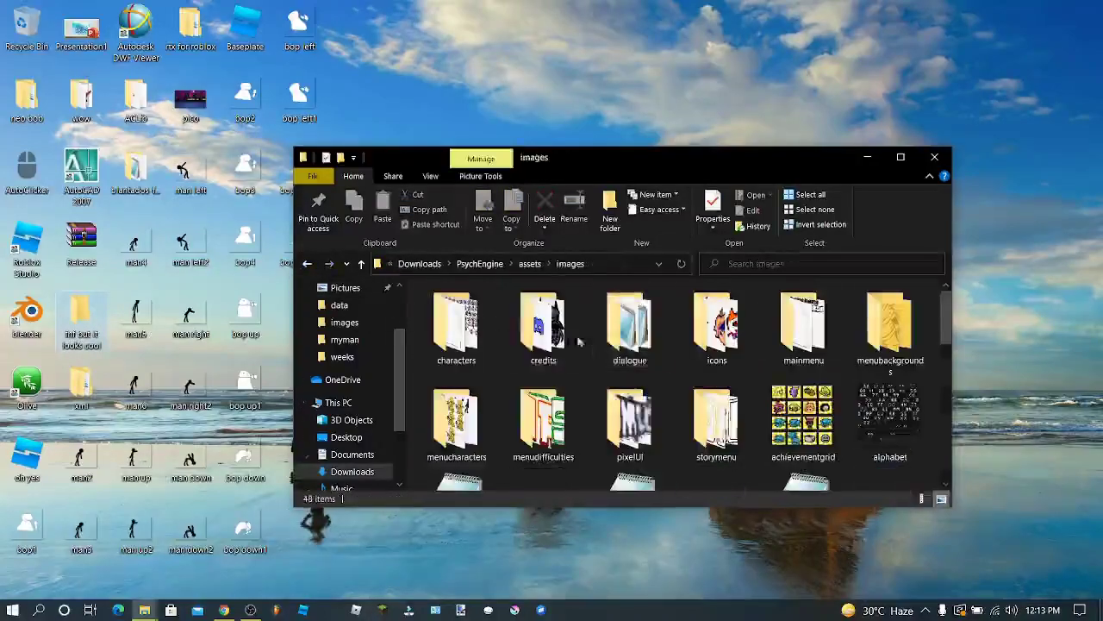
{"action": "double_click", "coordinate": [703, 338]}
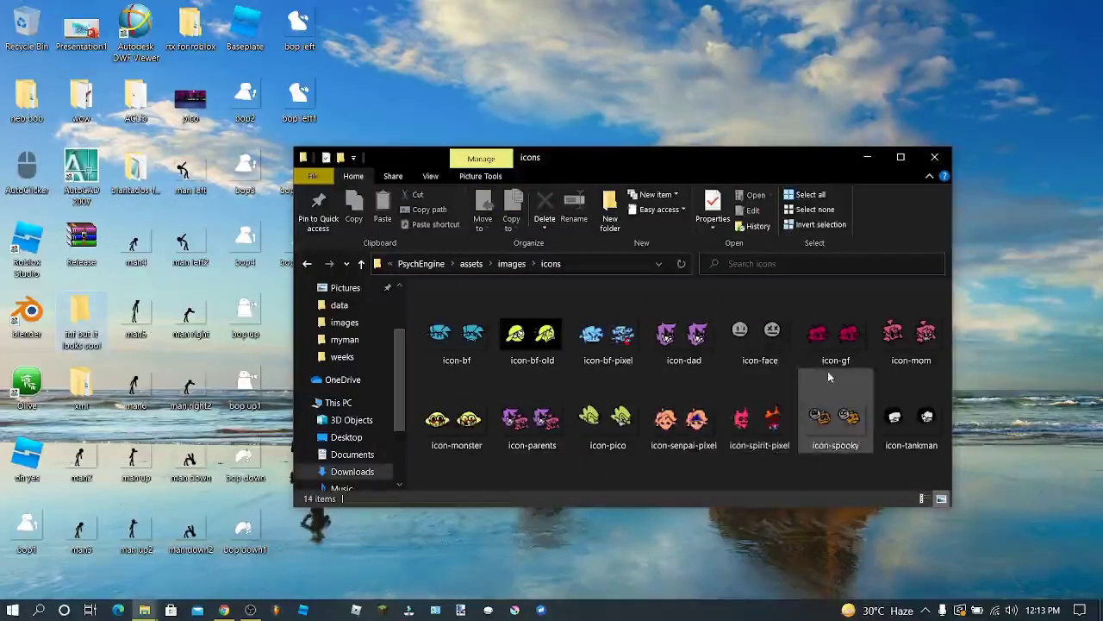
{"action": "right_click", "coordinate": [845, 341]}
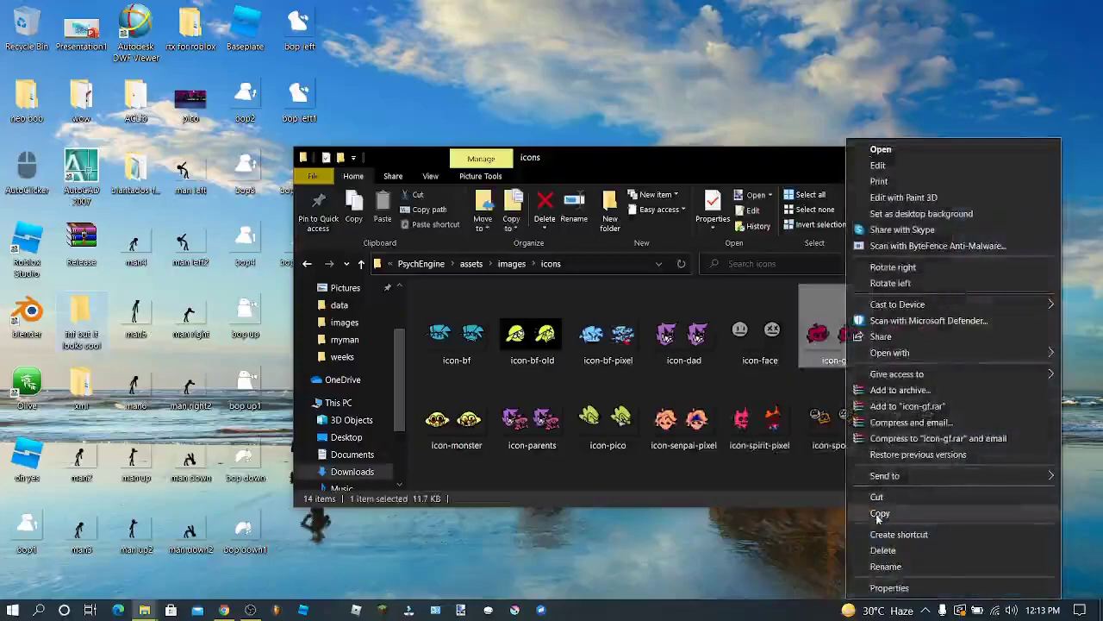
{"action": "left_click", "coordinate": [875, 514]}
Step: Paste the copied icon into the icons folder under PsychEngine's mods and images folders, and rename it icon-bop
{"action": "left_click", "coordinate": [309, 264]}
{"action": "left_click", "coordinate": [310, 264]}
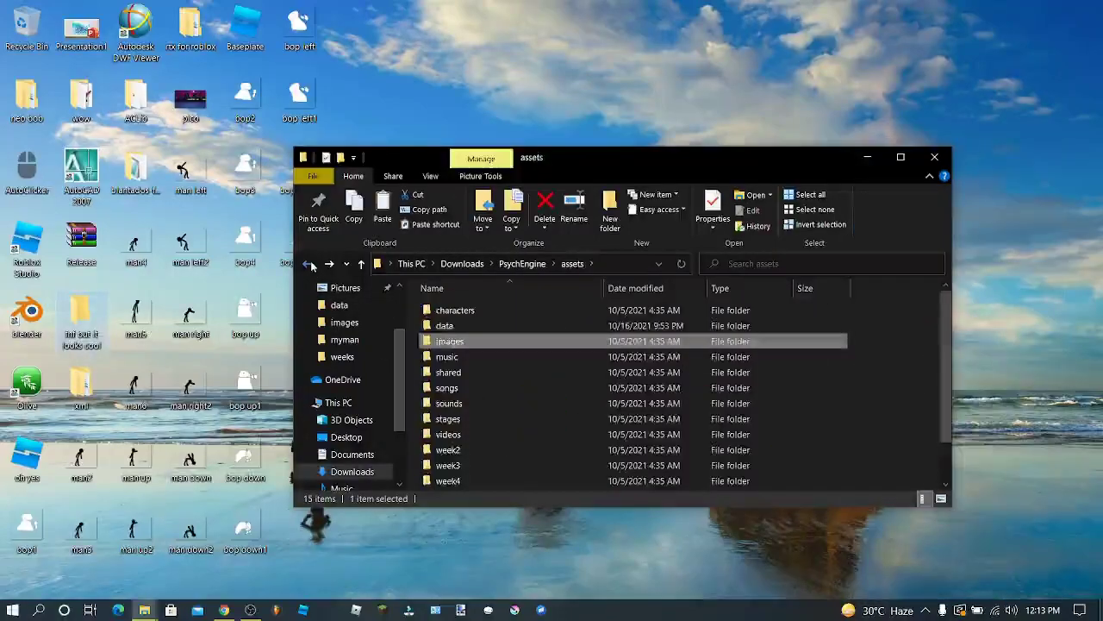
{"action": "left_click", "coordinate": [310, 264]}
{"action": "double_click", "coordinate": [461, 342]}
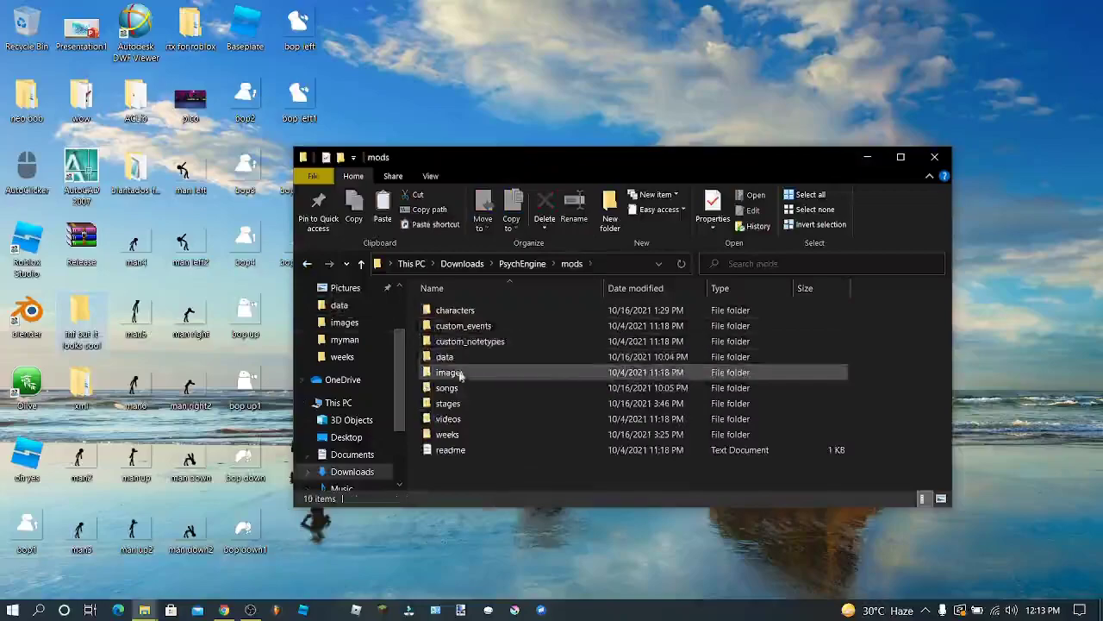
{"action": "double_click", "coordinate": [461, 373]}
{"action": "double_click", "coordinate": [460, 339]}
{"action": "right_click", "coordinate": [565, 409]}
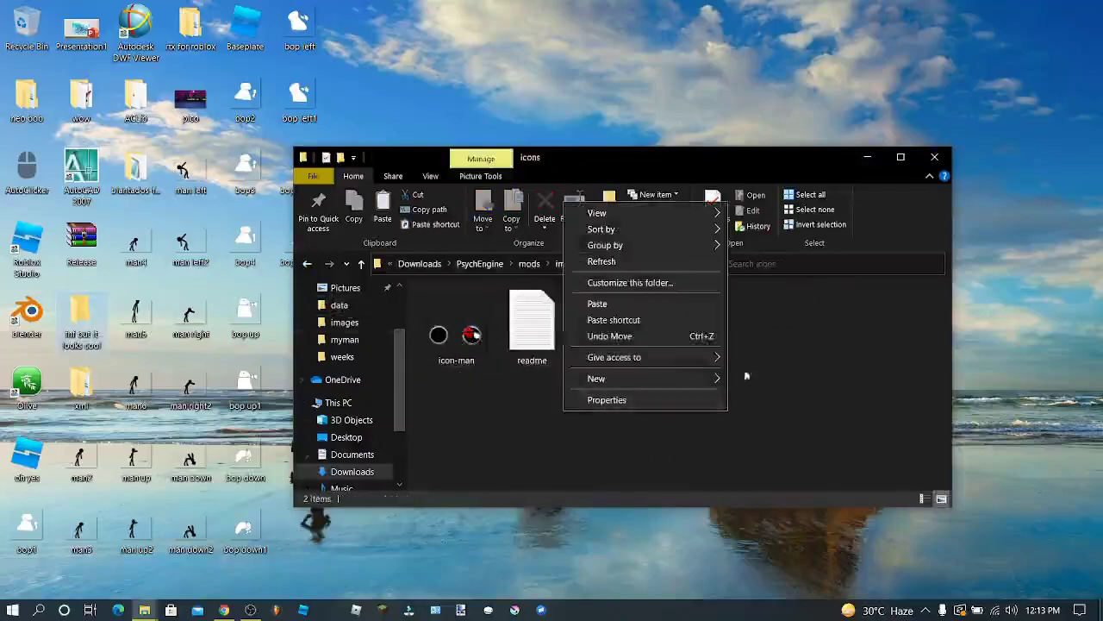
{"action": "left_click", "coordinate": [598, 304]}
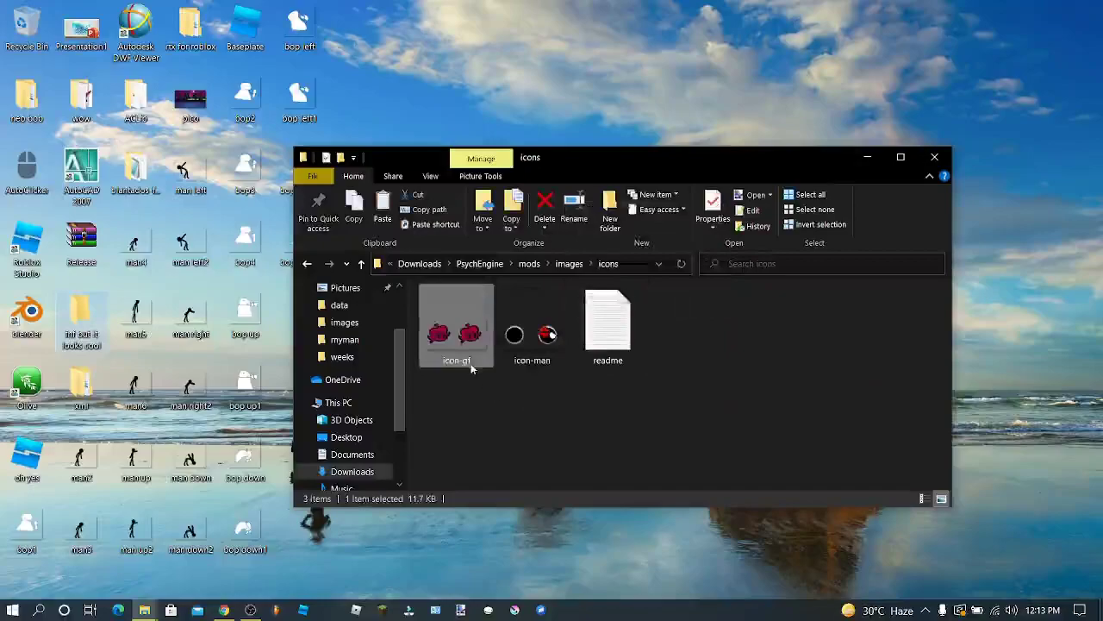
{"action": "key", "text": "F2"}
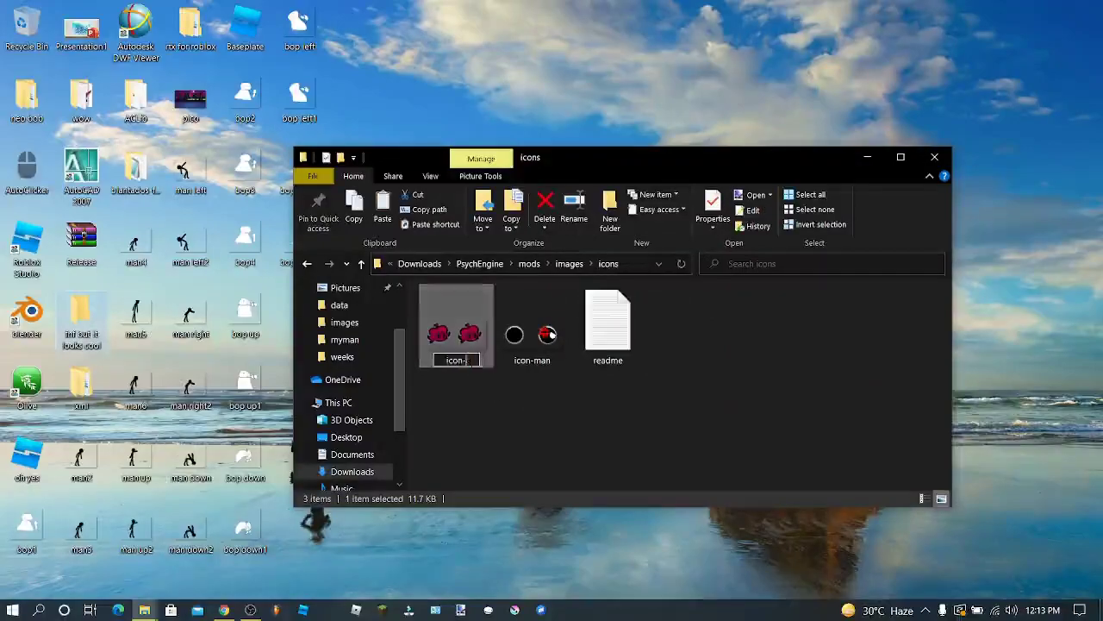
{"action": "key", "text": "Return"}
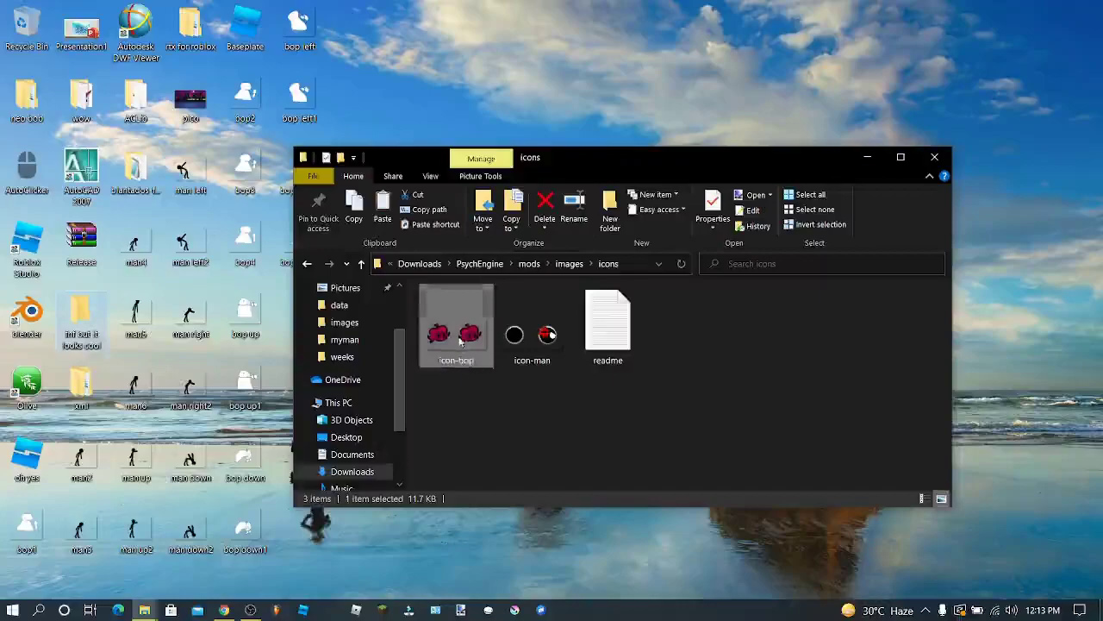
Step: Open icon-bop in paint.net and add a new layer above the Background layer
{"action": "double_click", "coordinate": [459, 343]}
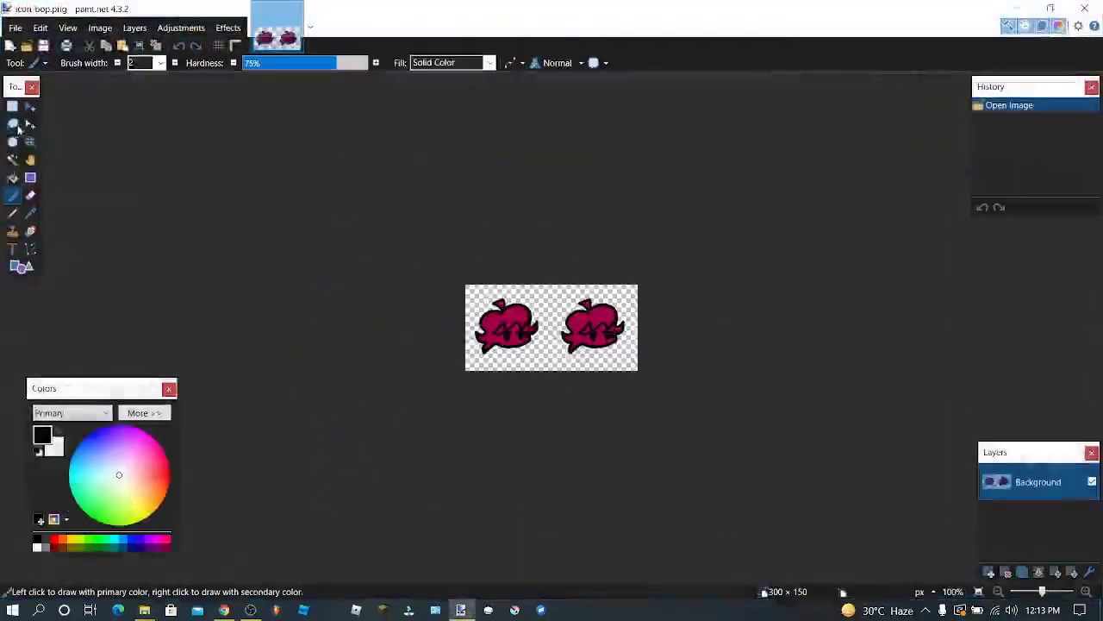
{"action": "left_click", "coordinate": [13, 107]}
{"action": "scroll", "coordinate": [617, 226], "scroll_direction": "up", "scroll_amount": 7}
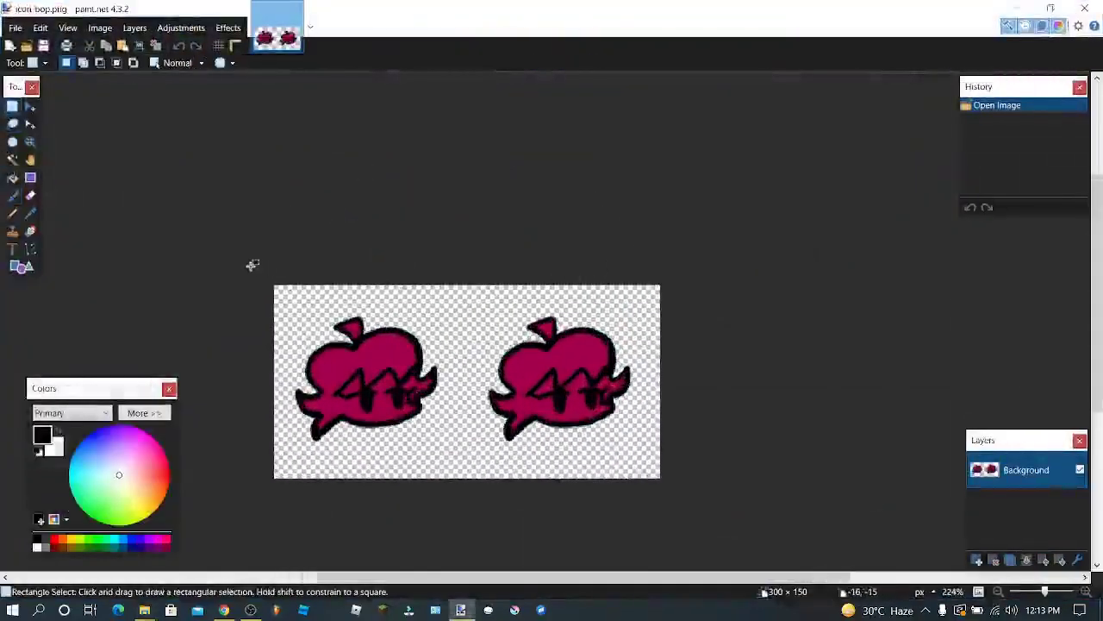
{"action": "left_click", "coordinate": [977, 560]}
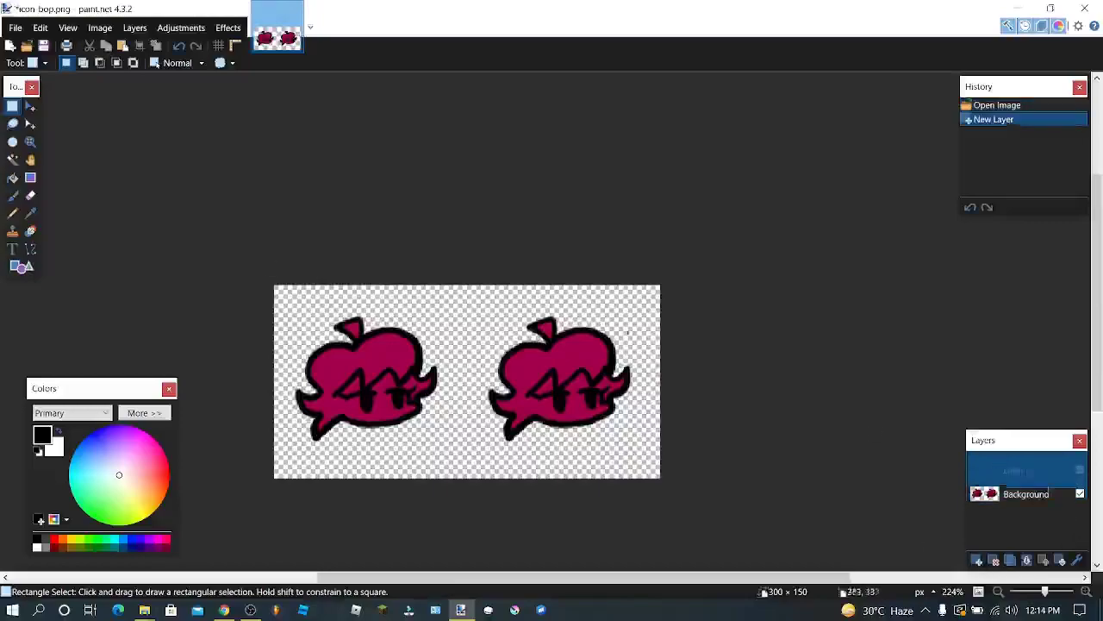
{"action": "scroll", "coordinate": [320, 359], "scroll_direction": "down", "scroll_amount": 1}
{"action": "scroll", "coordinate": [524, 250], "scroll_direction": "up", "scroll_amount": 3}
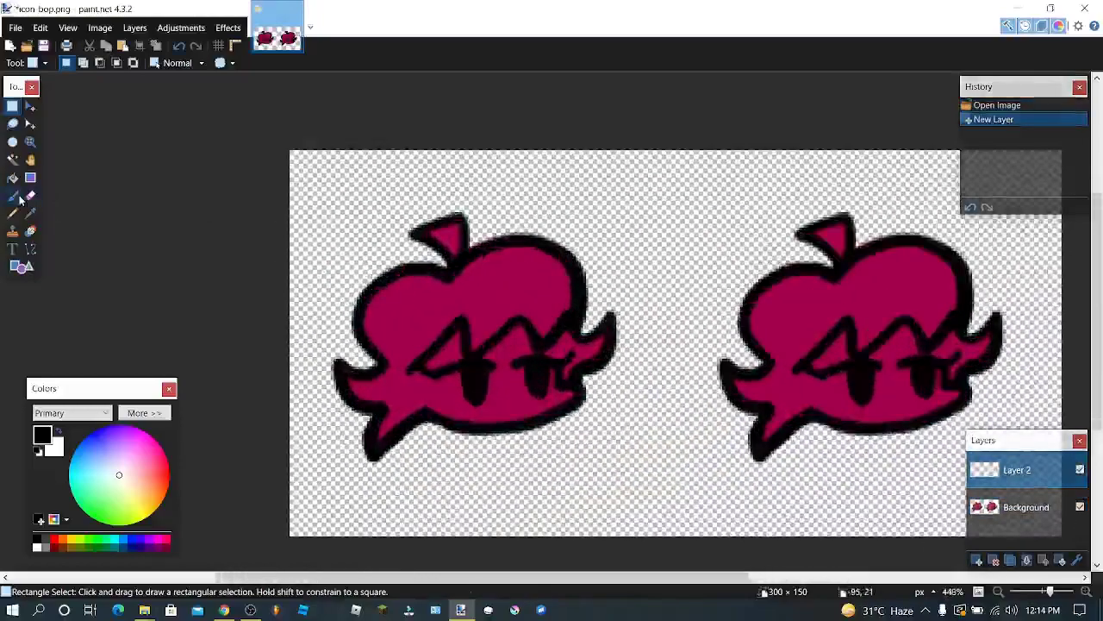
Step: Draw a black circle outline over the left head on the new layer and fill it with white
{"action": "left_click", "coordinate": [15, 196]}
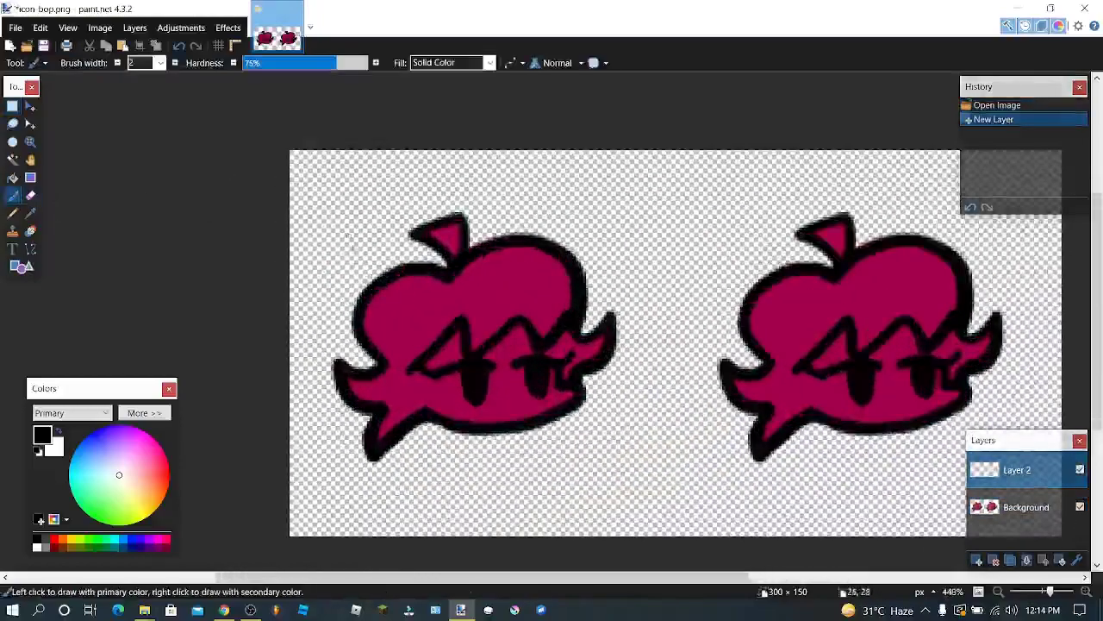
{"action": "left_click", "coordinate": [24, 267]}
{"action": "left_click", "coordinate": [116, 65]}
{"action": "left_click", "coordinate": [118, 93]}
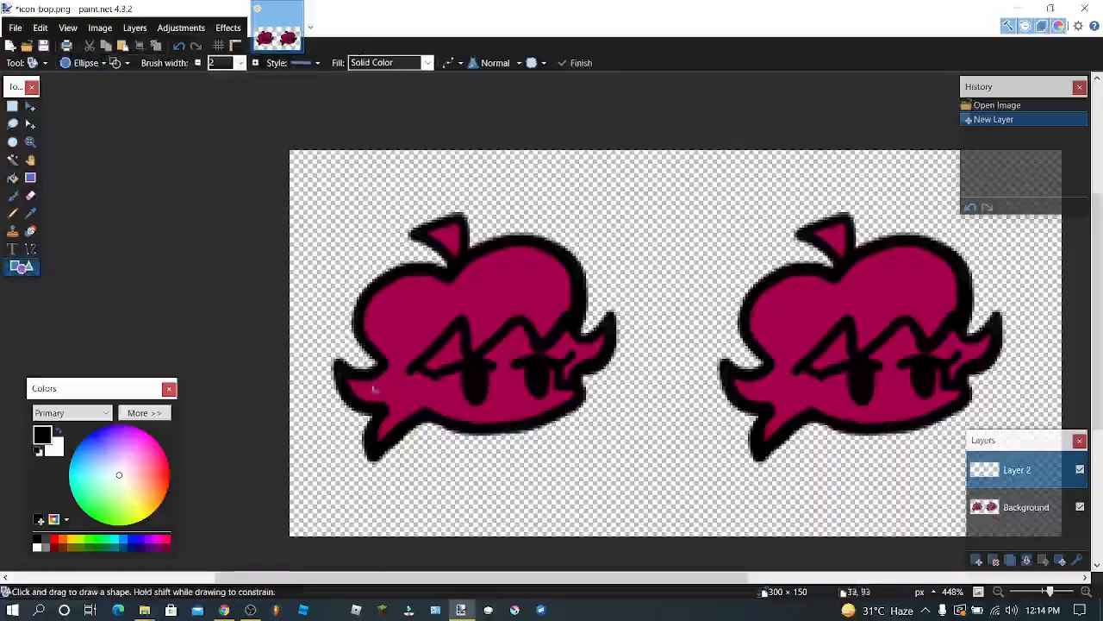
{"action": "mouse_move", "coordinate": [368, 442]}
{"action": "left_mouse_down"}
{"action": "mouse_move", "coordinate": [551, 345]}
{"action": "mouse_move", "coordinate": [587, 227]}
{"action": "left_mouse_up"}
{"action": "left_click", "coordinate": [581, 64]}
{"action": "left_click", "coordinate": [12, 178]}
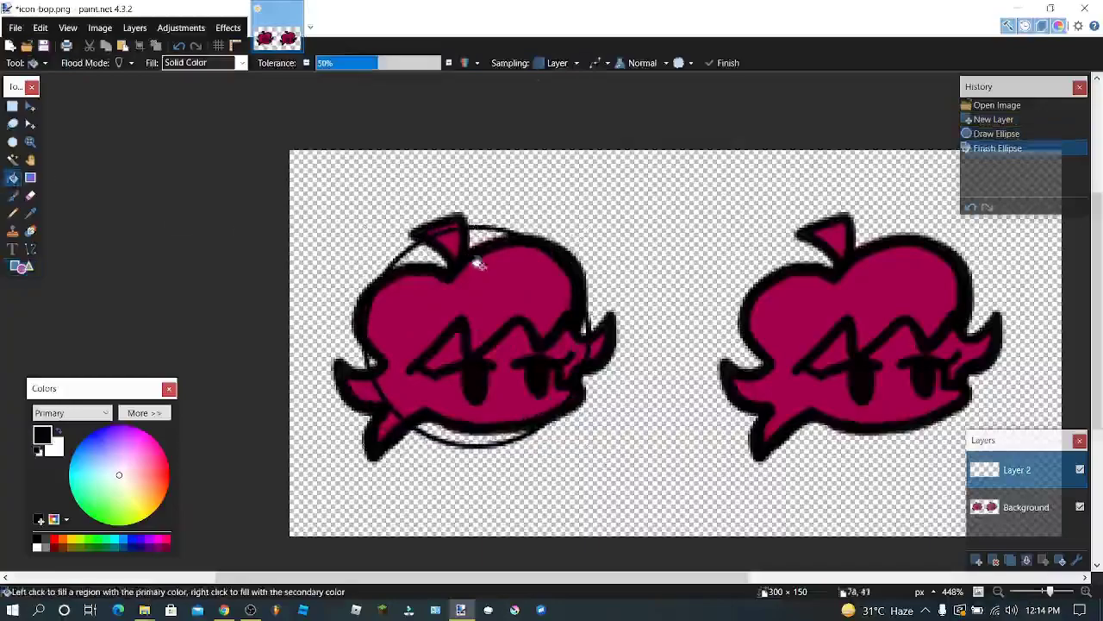
{"action": "left_click", "coordinate": [523, 252]}
{"action": "left_click", "coordinate": [728, 63]}
Step: Paint two small black dot eyes and a curved smile on the white circle with the Paintbrush at width 2
{"action": "scroll", "coordinate": [492, 249], "scroll_direction": "up", "scroll_amount": 4}
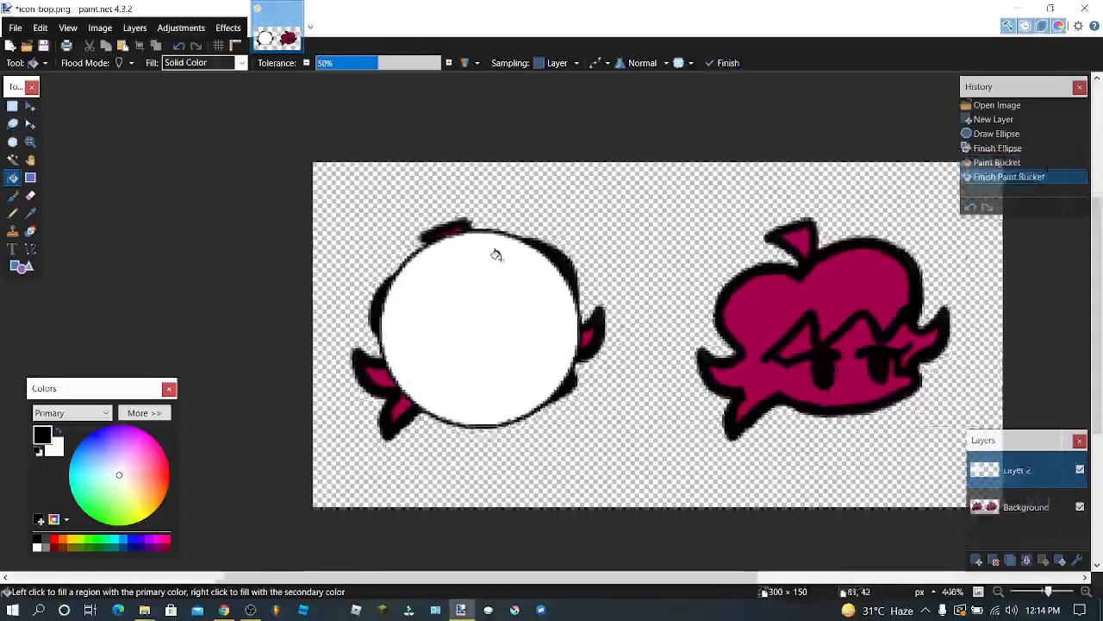
{"action": "key", "text": "b"}
{"action": "scroll", "coordinate": [401, 317], "scroll_direction": "up", "scroll_amount": 2}
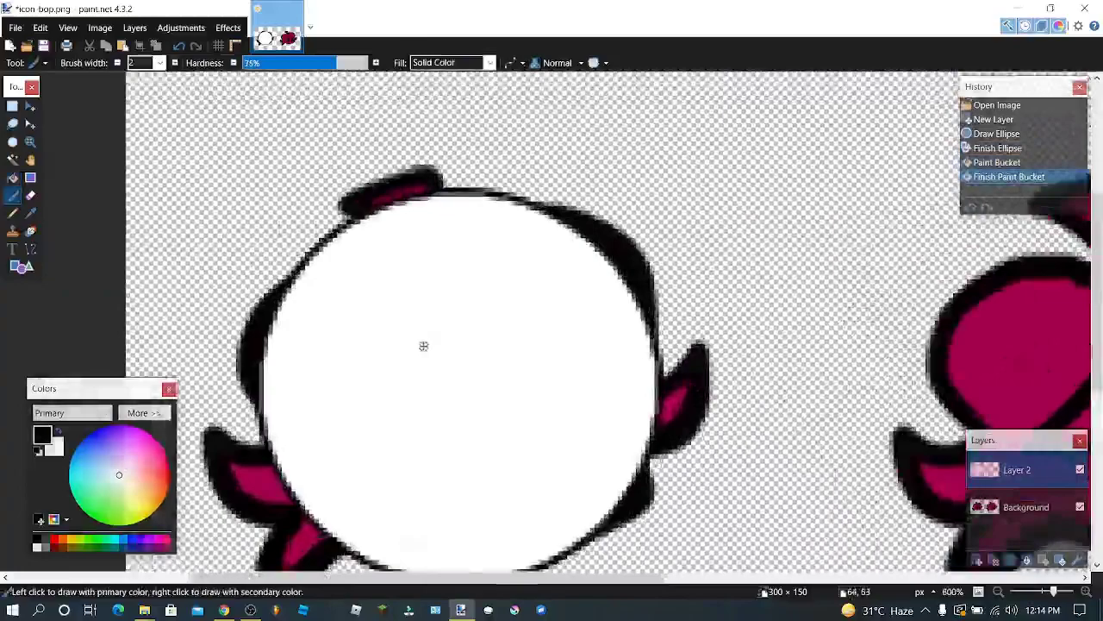
{"action": "left_click_drag", "start_coordinate": [396, 301], "coordinate": [399, 310]}
{"action": "mouse_move", "coordinate": [398, 298]}
{"action": "left_mouse_down"}
{"action": "mouse_move", "coordinate": [402, 316]}
{"action": "mouse_move", "coordinate": [399, 301]}
{"action": "left_mouse_up"}
{"action": "left_click_drag", "start_coordinate": [591, 303], "coordinate": [593, 321]}
{"action": "scroll", "coordinate": [592, 317], "scroll_direction": "down", "scroll_amount": 2}
{"action": "left_click_drag", "start_coordinate": [393, 454], "coordinate": [540, 499]}
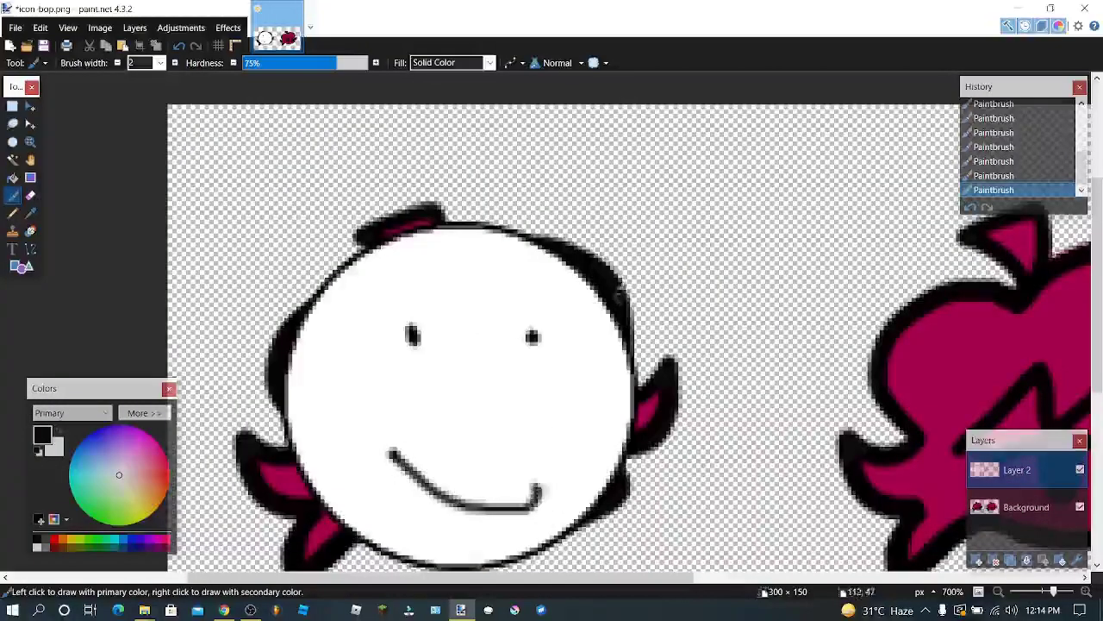
{"action": "scroll", "coordinate": [620, 295], "scroll_direction": "up", "scroll_amount": 2}
{"action": "scroll", "coordinate": [568, 269], "scroll_direction": "down", "scroll_amount": 4}
{"action": "scroll", "coordinate": [587, 316], "scroll_direction": "up", "scroll_amount": 1}
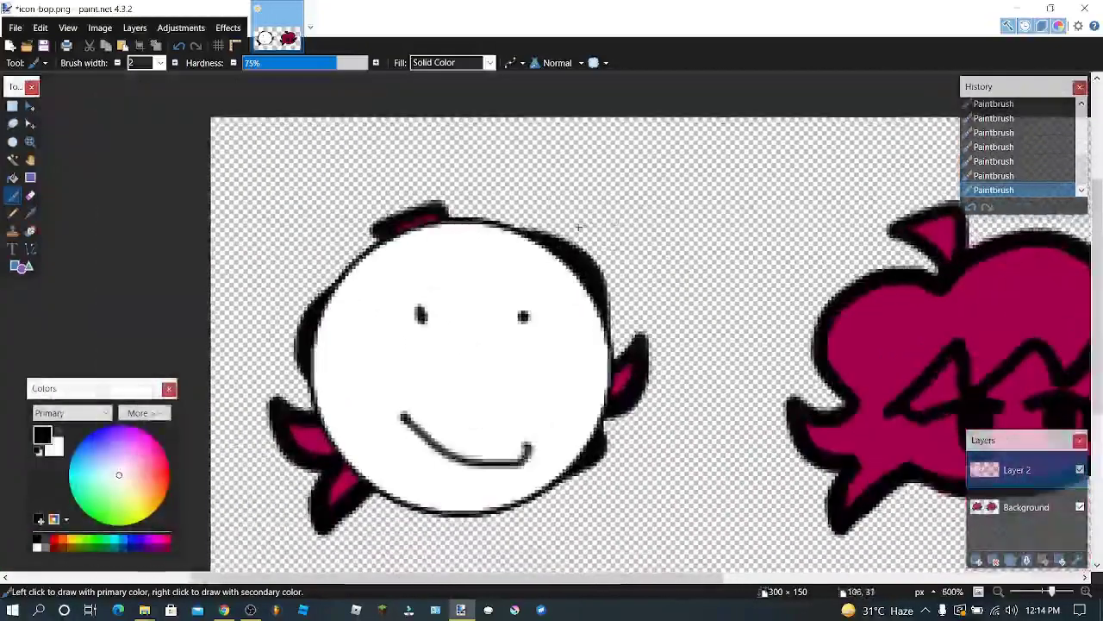
Step: Copy the left half of the layer, place the copied face over the right head, and deselect it
{"action": "scroll", "coordinate": [577, 226], "scroll_direction": "down", "scroll_amount": 3}
{"action": "key", "text": "s"}
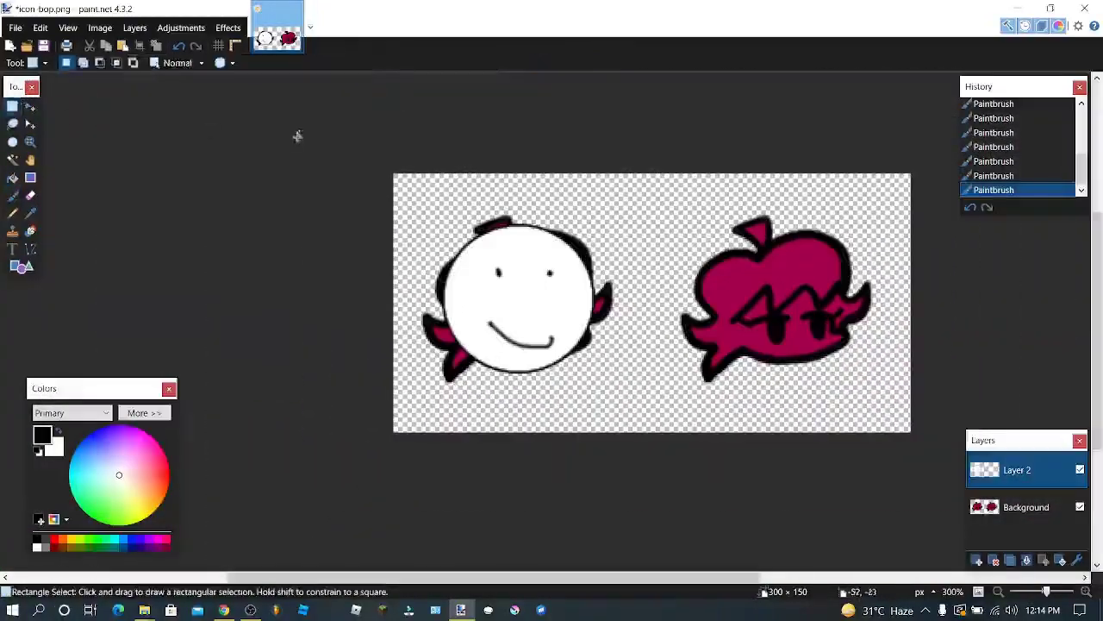
{"action": "mouse_move", "coordinate": [387, 169]}
{"action": "left_mouse_down"}
{"action": "mouse_move", "coordinate": [581, 391]}
{"action": "mouse_move", "coordinate": [640, 434]}
{"action": "left_mouse_up"}
{"action": "key", "text": "ctrl+v"}
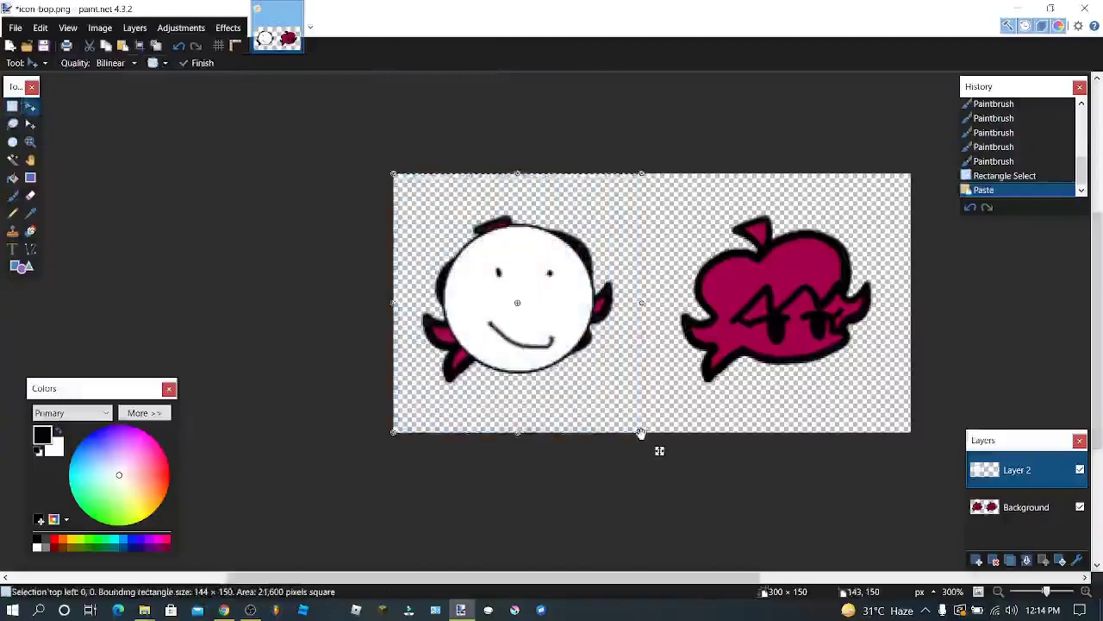
{"action": "left_click_drag", "start_coordinate": [554, 376], "coordinate": [646, 320]}
{"action": "left_click_drag", "start_coordinate": [603, 278], "coordinate": [771, 335]}
{"action": "left_click", "coordinate": [200, 63]}
{"action": "key", "text": "ctrl+d"}
{"action": "scroll", "coordinate": [948, 294], "scroll_direction": "up", "scroll_amount": 3}
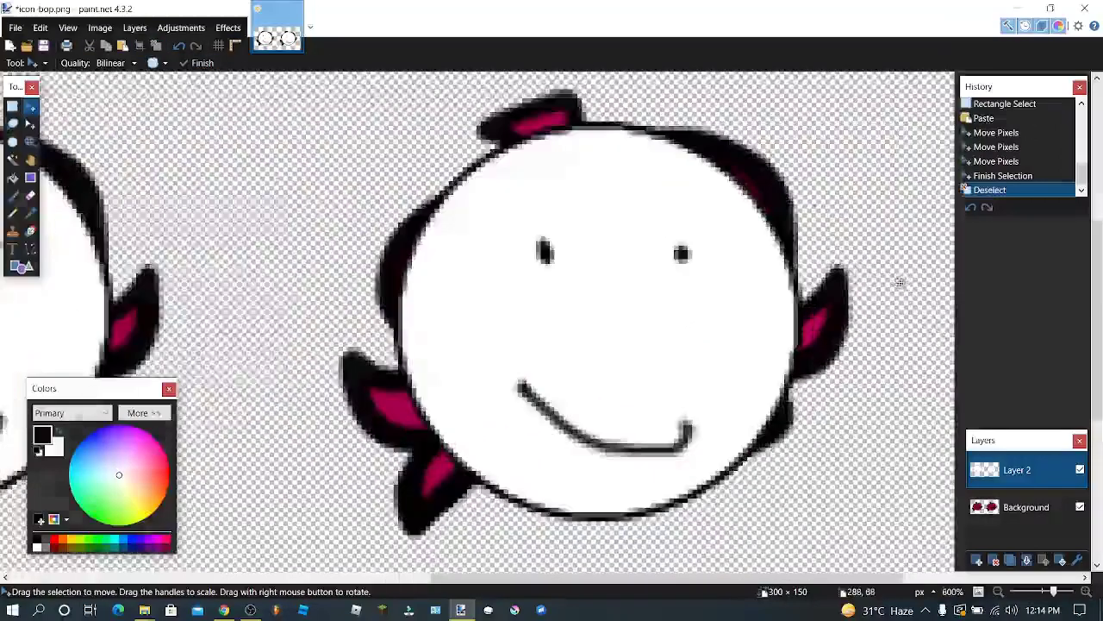
Step: Cover the right face's eyes and smile in white using the Paintbrush at width 27
{"action": "left_click", "coordinate": [12, 195]}
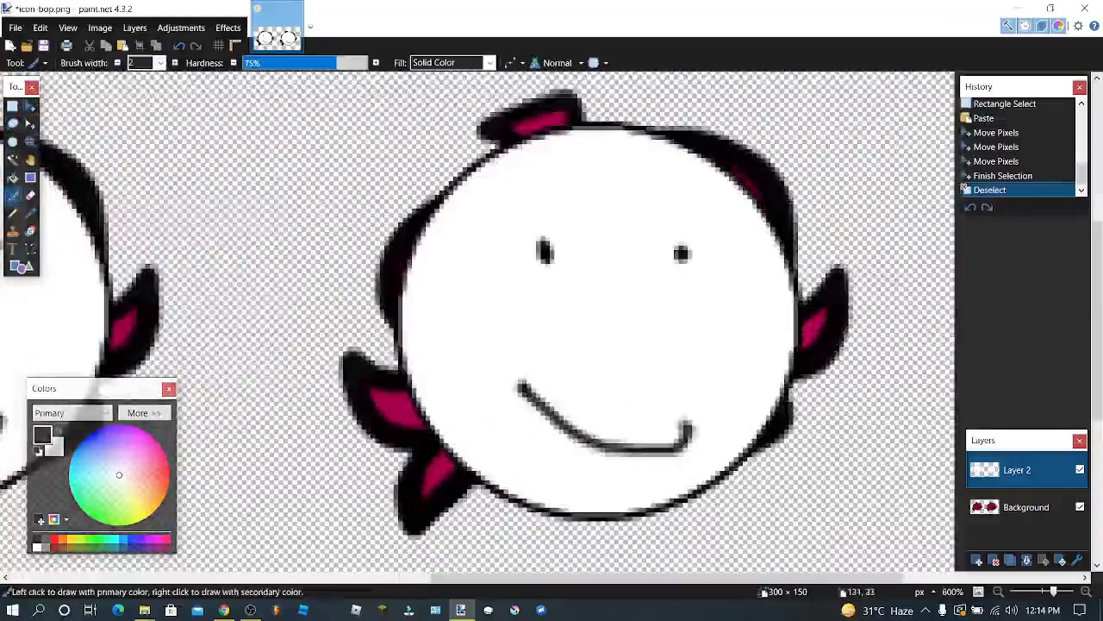
{"action": "left_click", "coordinate": [177, 63]}
{"action": "mouse_move", "coordinate": [552, 245]}
{"action": "left_mouse_down"}
{"action": "mouse_move", "coordinate": [546, 290]}
{"action": "mouse_move", "coordinate": [625, 434]}
{"action": "mouse_move", "coordinate": [681, 336]}
{"action": "mouse_move", "coordinate": [681, 256]}
{"action": "left_mouse_up"}
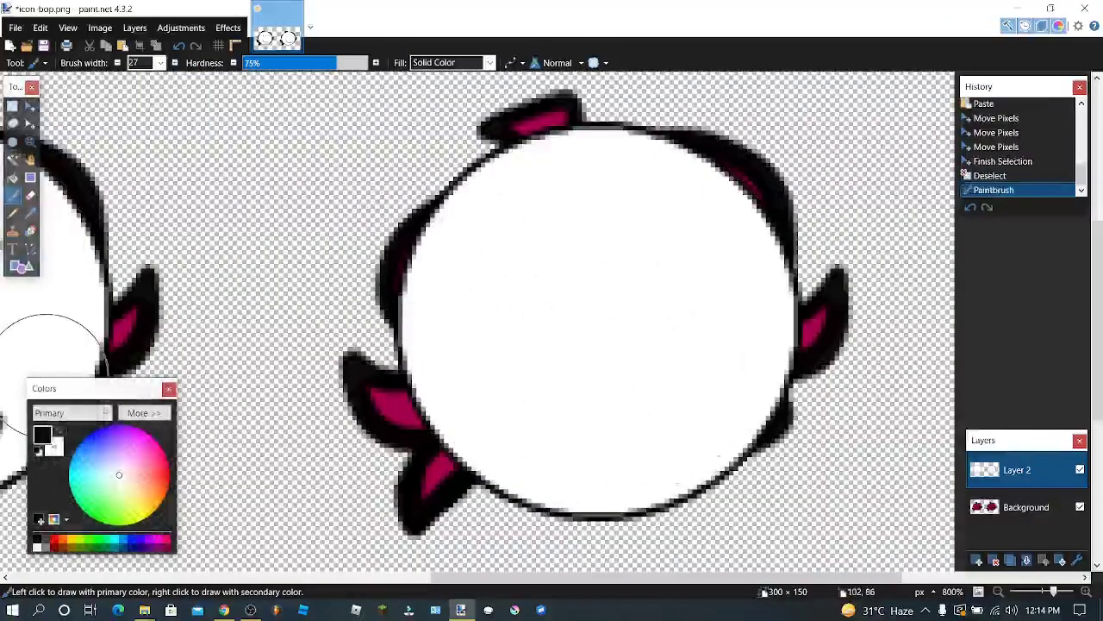
Step: Paint two X-shaped eyes and a jagged mouth in black on the right circle with brush width 2
{"action": "left_click", "coordinate": [117, 63]}
{"action": "left_click_drag", "start_coordinate": [496, 210], "coordinate": [642, 349]}
{"action": "mouse_move", "coordinate": [560, 315]}
{"action": "left_mouse_down"}
{"action": "mouse_move", "coordinate": [646, 237]}
{"action": "mouse_move", "coordinate": [756, 341]}
{"action": "left_mouse_up"}
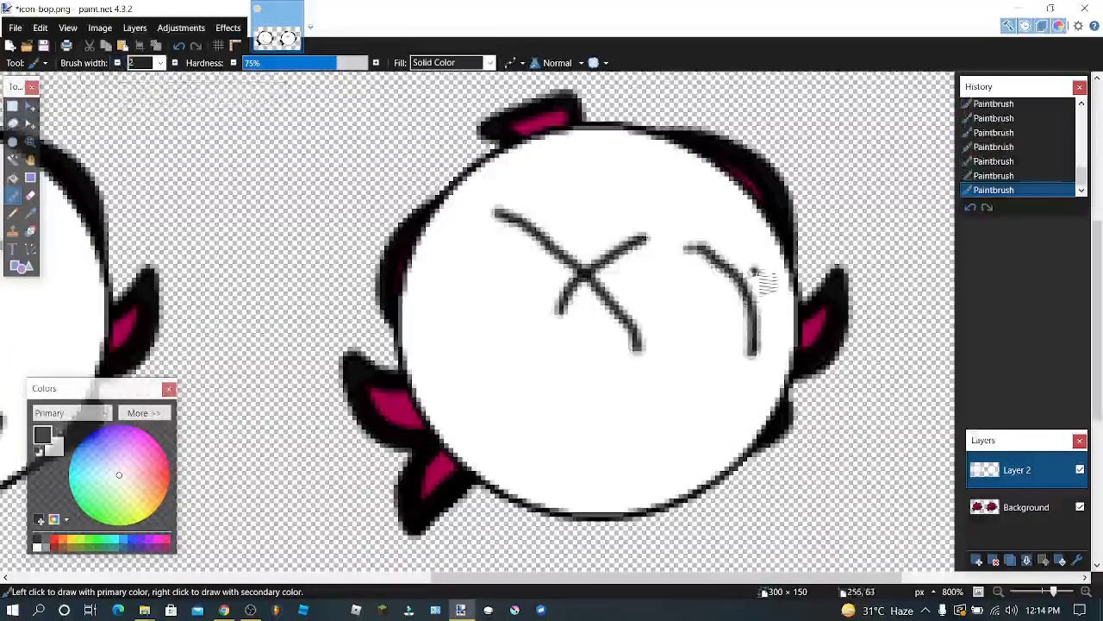
{"action": "left_click_drag", "start_coordinate": [757, 274], "coordinate": [709, 328]}
{"action": "left_click", "coordinate": [532, 398]}
{"action": "mouse_move", "coordinate": [556, 413]}
{"action": "left_mouse_down"}
{"action": "mouse_move", "coordinate": [729, 419]}
{"action": "mouse_move", "coordinate": [645, 438]}
{"action": "mouse_move", "coordinate": [551, 420]}
{"action": "mouse_move", "coordinate": [522, 398]}
{"action": "left_mouse_up"}
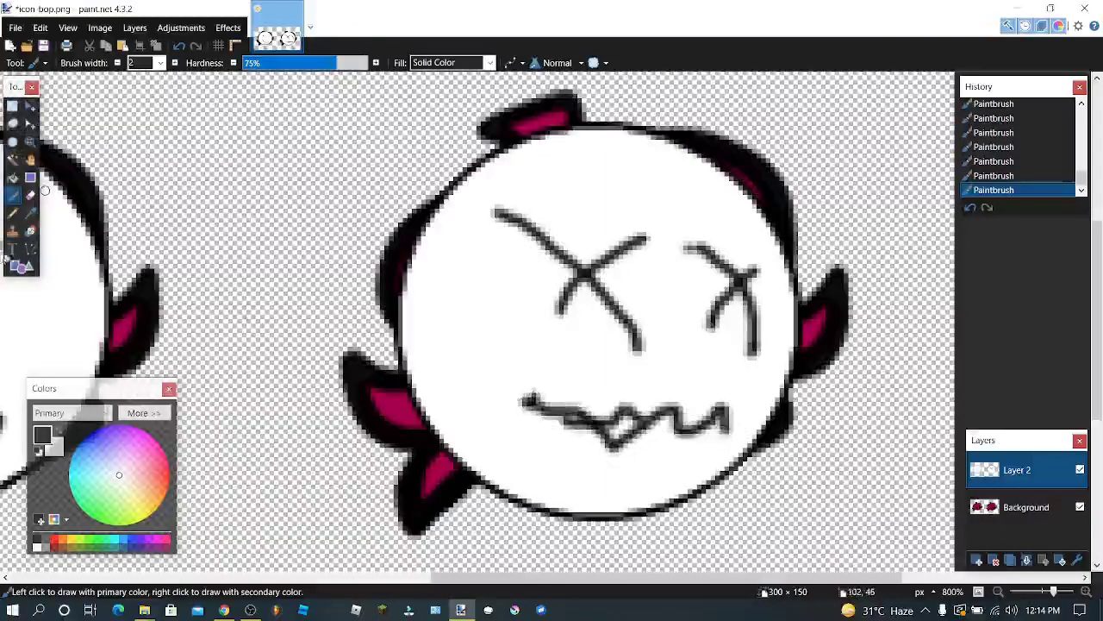
Step: Try to erase the leftover hair around the right circle with the Eraser at width 12, and undo the strokes
{"action": "left_click", "coordinate": [30, 195]}
{"action": "left_click", "coordinate": [175, 62]}
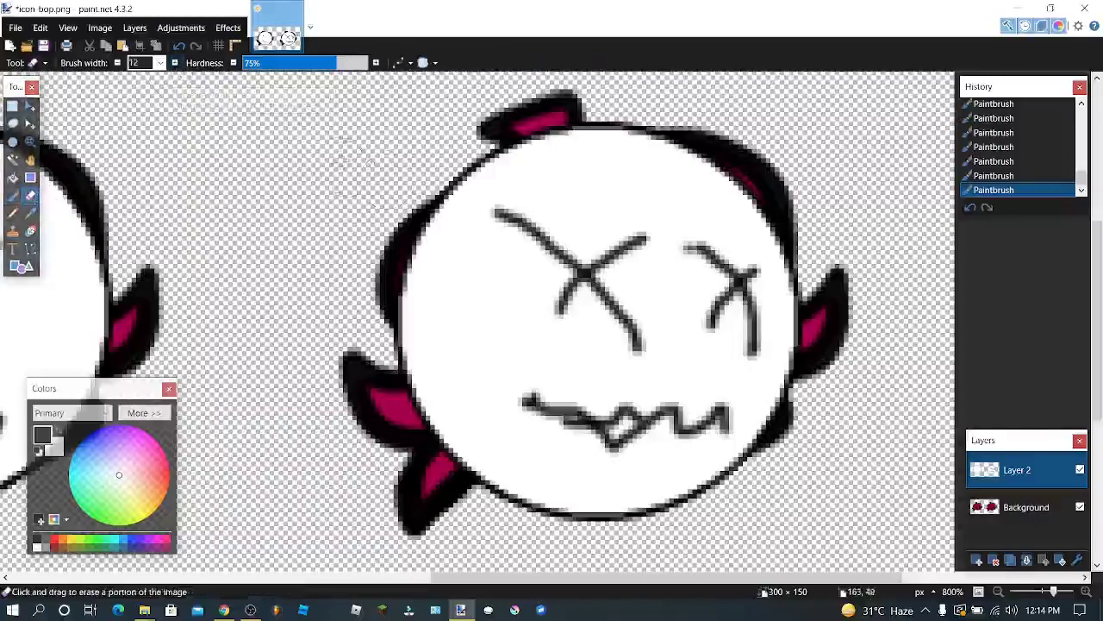
{"action": "mouse_move", "coordinate": [379, 276]}
{"action": "left_mouse_down"}
{"action": "mouse_move", "coordinate": [358, 327]}
{"action": "mouse_move", "coordinate": [370, 379]}
{"action": "mouse_move", "coordinate": [435, 259]}
{"action": "mouse_move", "coordinate": [576, 140]}
{"action": "mouse_move", "coordinate": [636, 131]}
{"action": "left_mouse_up"}
{"action": "left_click", "coordinate": [642, 134]}
{"action": "left_click", "coordinate": [643, 136]}
{"action": "key", "text": "ctrl+z"}
{"action": "key", "text": "ctrl+z"}
{"action": "key", "text": "ctrl+z"}
Step: Delete the Background layer with the original heads, then close paint.net while saving the changes to icon-bop
{"action": "left_click", "coordinate": [1026, 507]}
{"action": "left_click", "coordinate": [994, 560]}
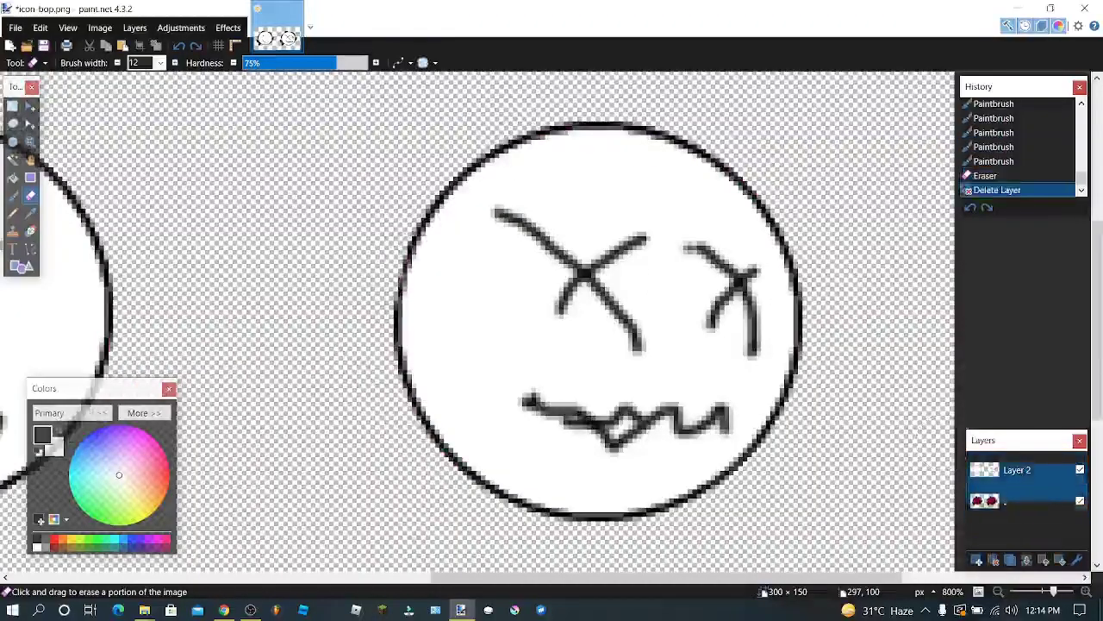
{"action": "key", "text": "ctrl+minus"}
{"action": "key", "text": "ctrl+minus"}
{"action": "left_click", "coordinate": [1085, 8]}
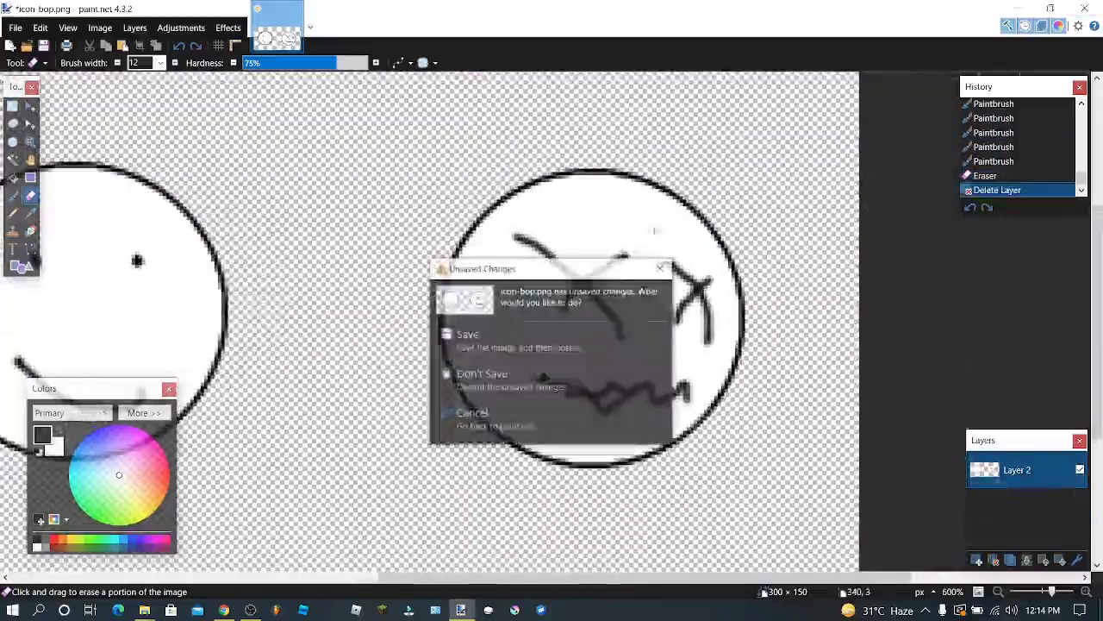
{"action": "left_click", "coordinate": [602, 349]}
{"action": "left_click", "coordinate": [468, 416]}
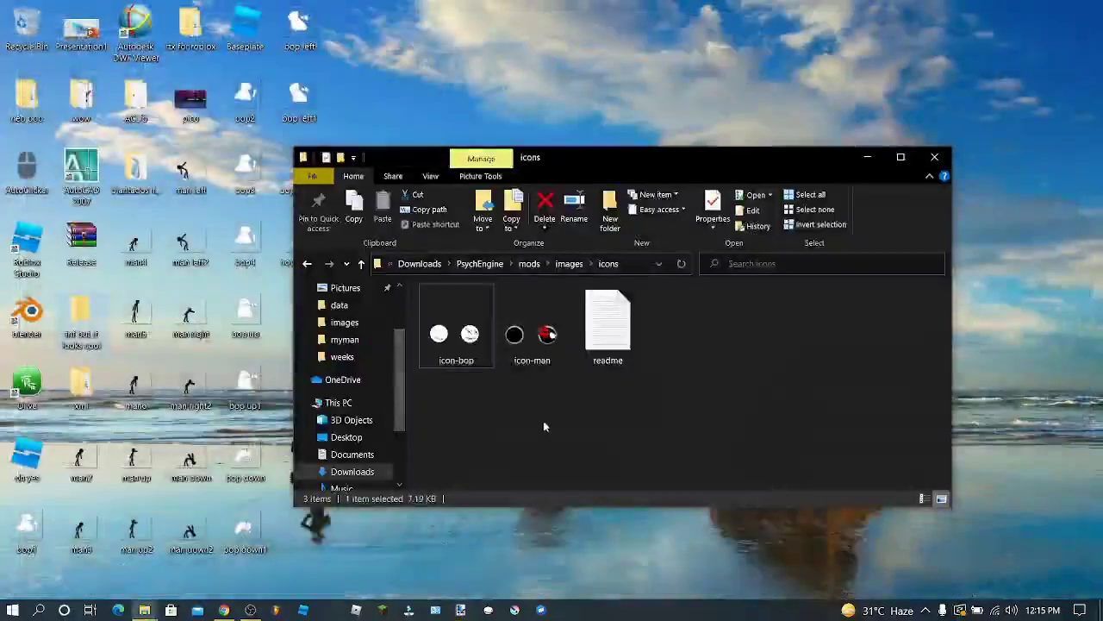
Step: Return to the PsychEngine folder and launch the PsychEngine application
{"action": "left_click", "coordinate": [309, 264]}
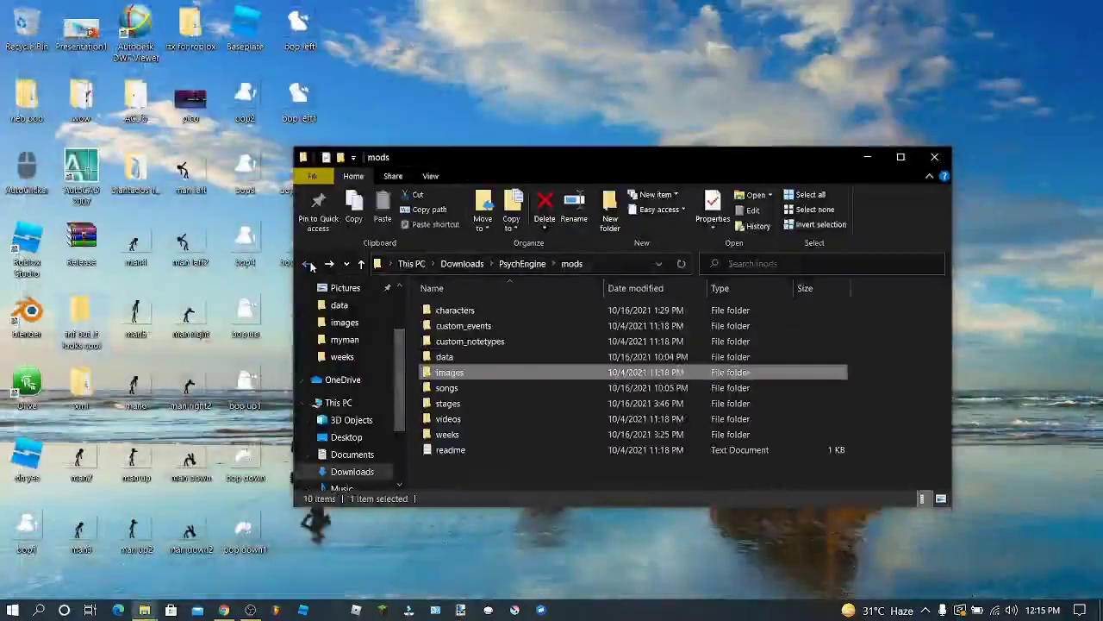
{"action": "left_click", "coordinate": [309, 264]}
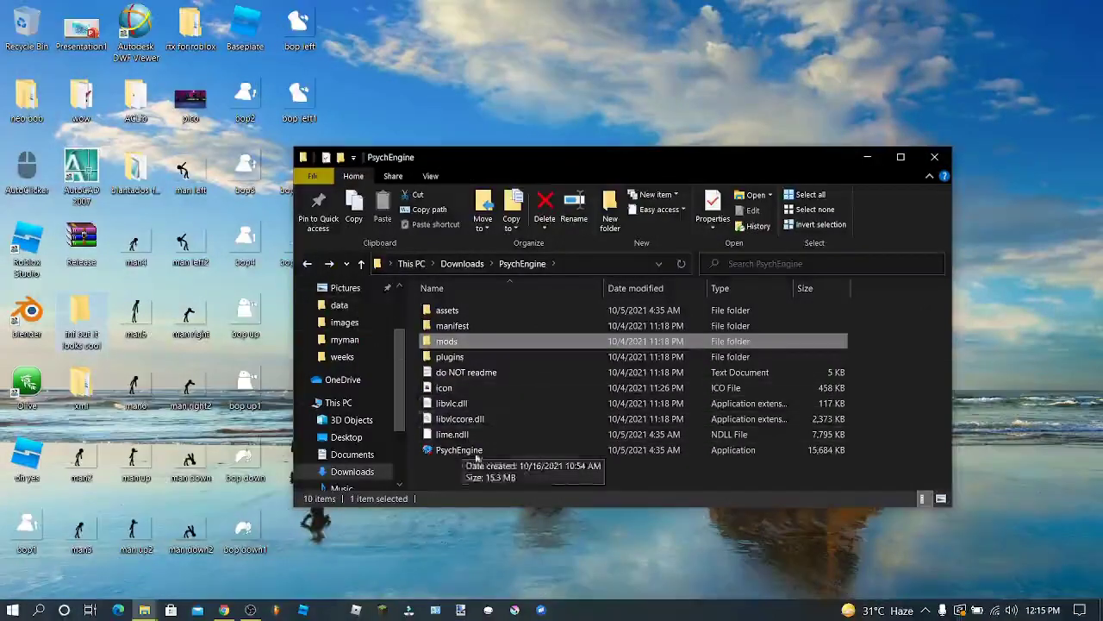
{"action": "double_click", "coordinate": [476, 453]}
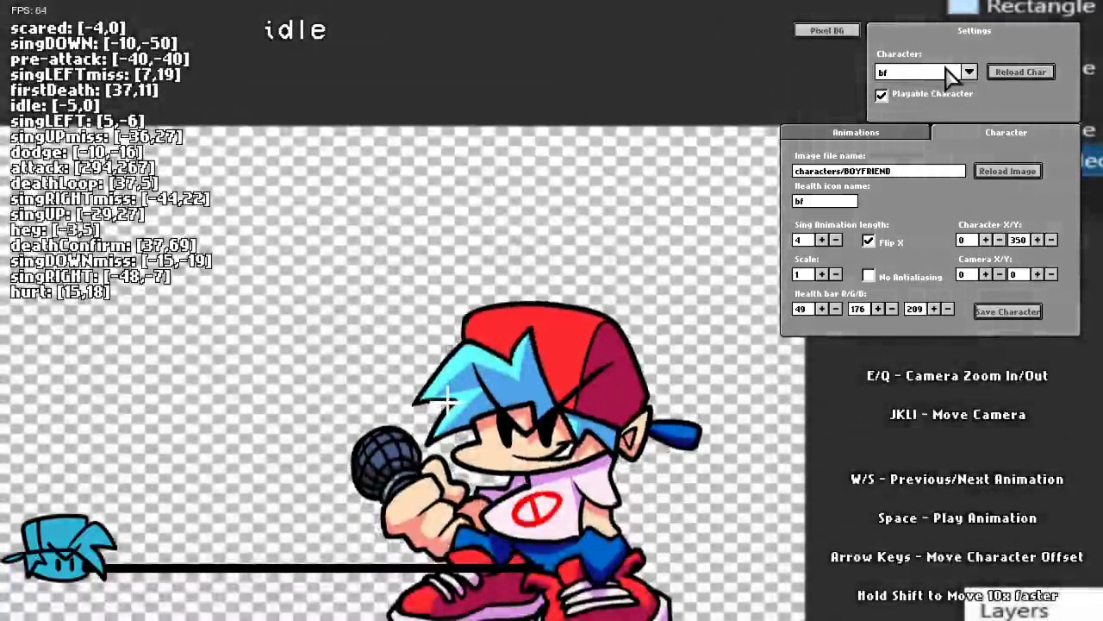
Step: Load the man character for a look, and then load the dad character as the template
{"action": "left_click", "coordinate": [949, 73]}
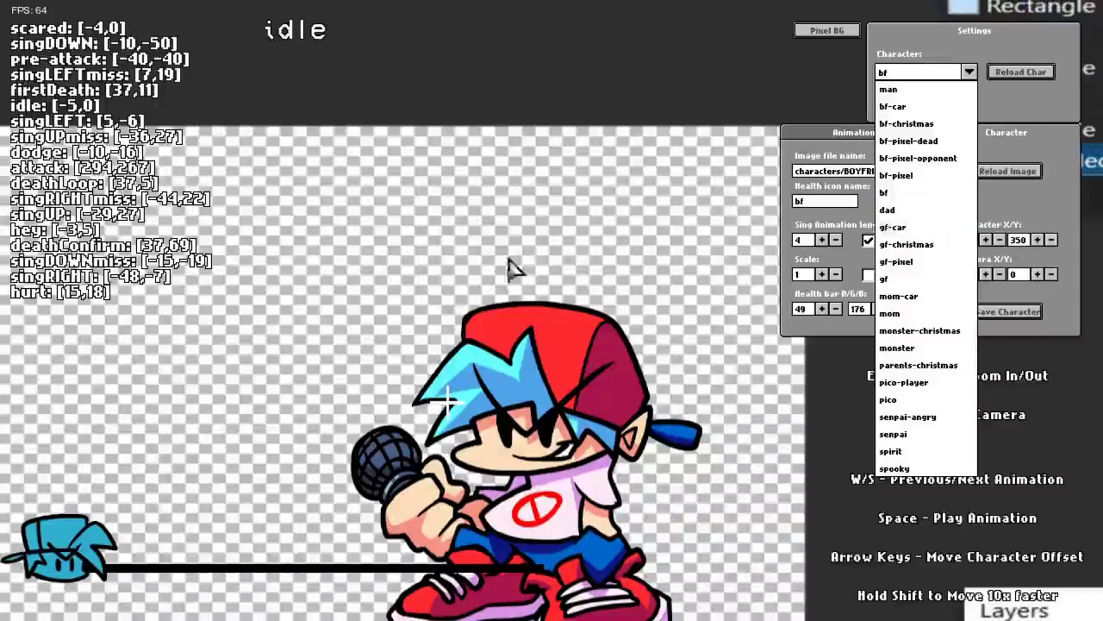
{"action": "left_click", "coordinate": [915, 90]}
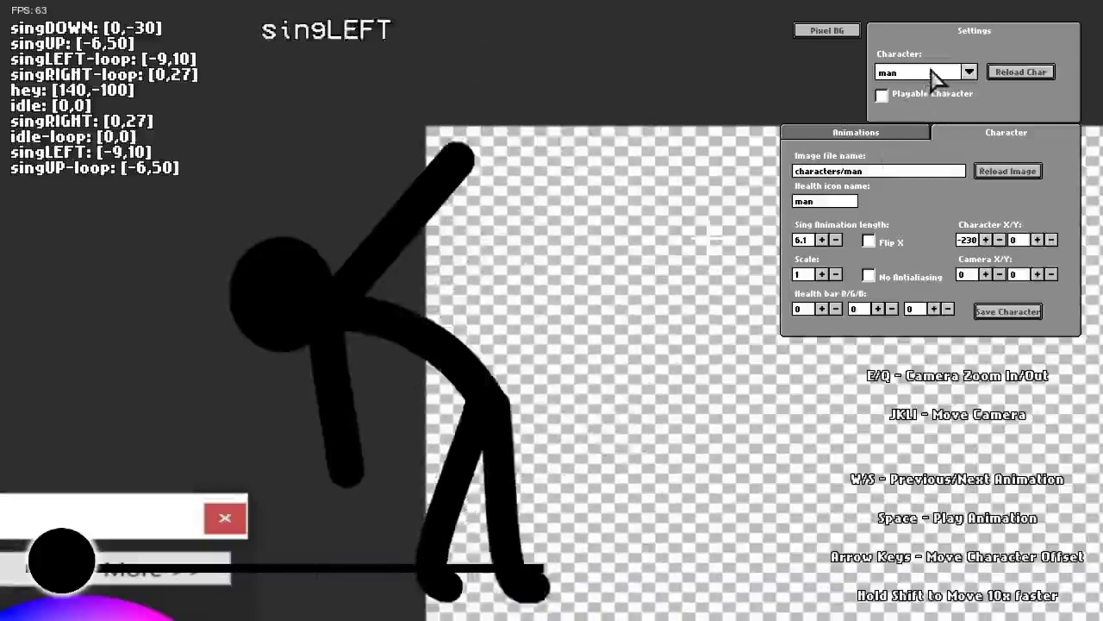
{"action": "left_click", "coordinate": [935, 74]}
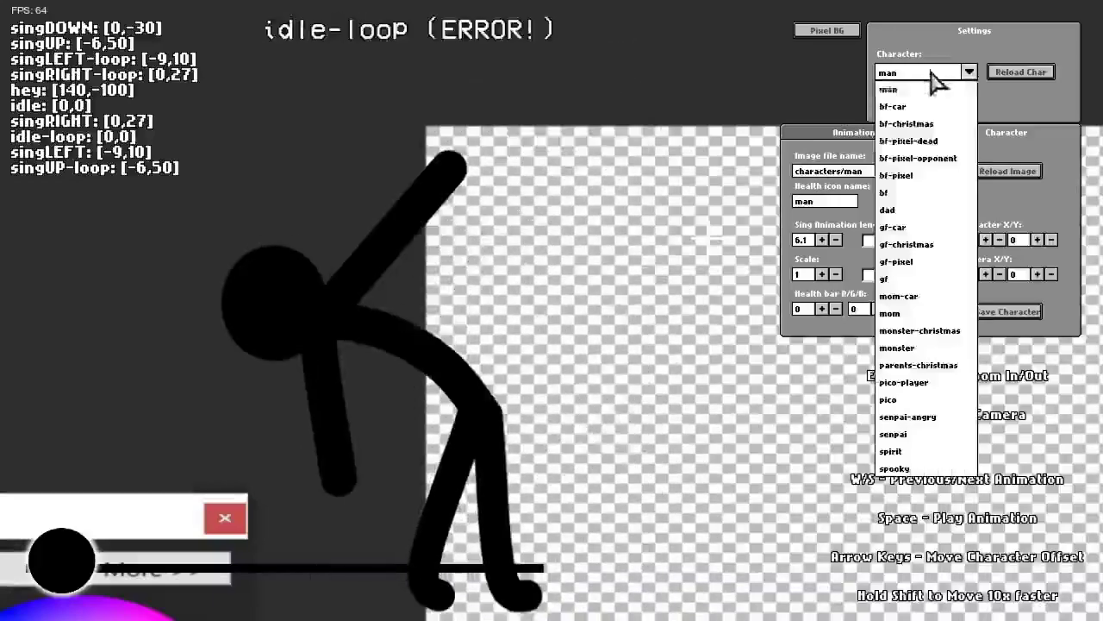
{"action": "left_click", "coordinate": [905, 211]}
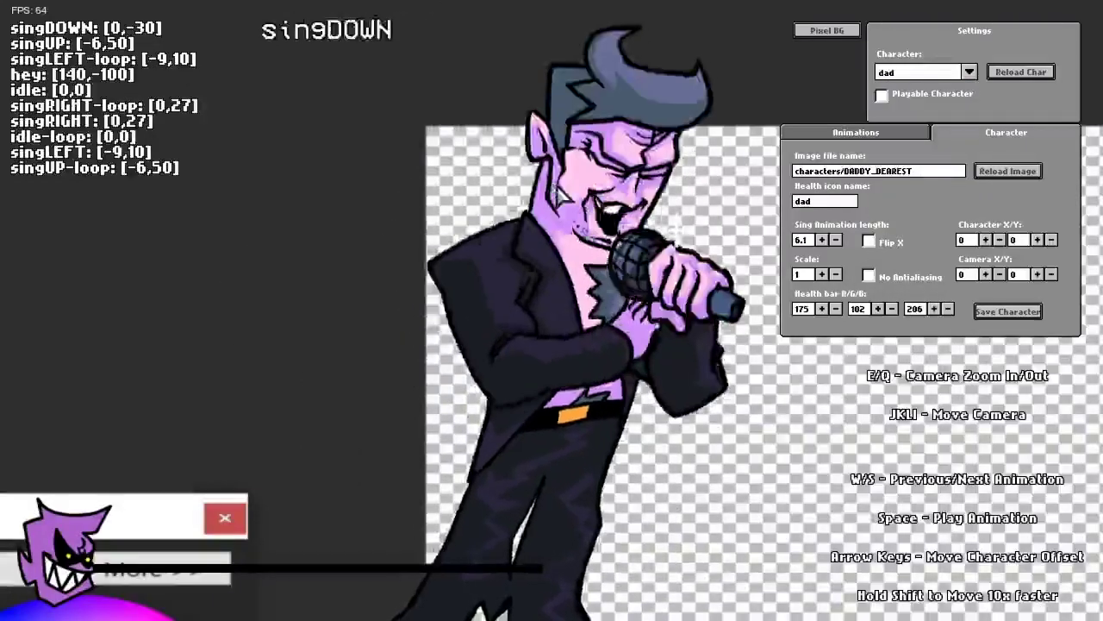
Step: Cycle forward and back through the dad character's animations to preview them
{"action": "key", "text": "s"}
{"action": "key", "text": "s"}
{"action": "key", "text": "s"}
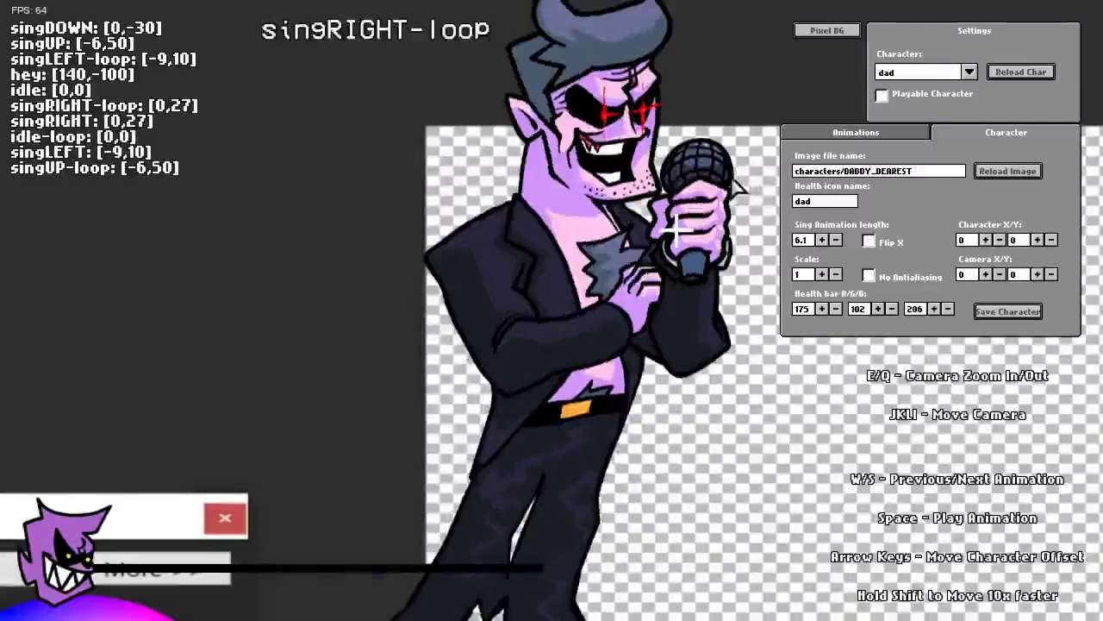
{"action": "key", "text": "w"}
{"action": "key", "text": "w"}
{"action": "key", "text": "w"}
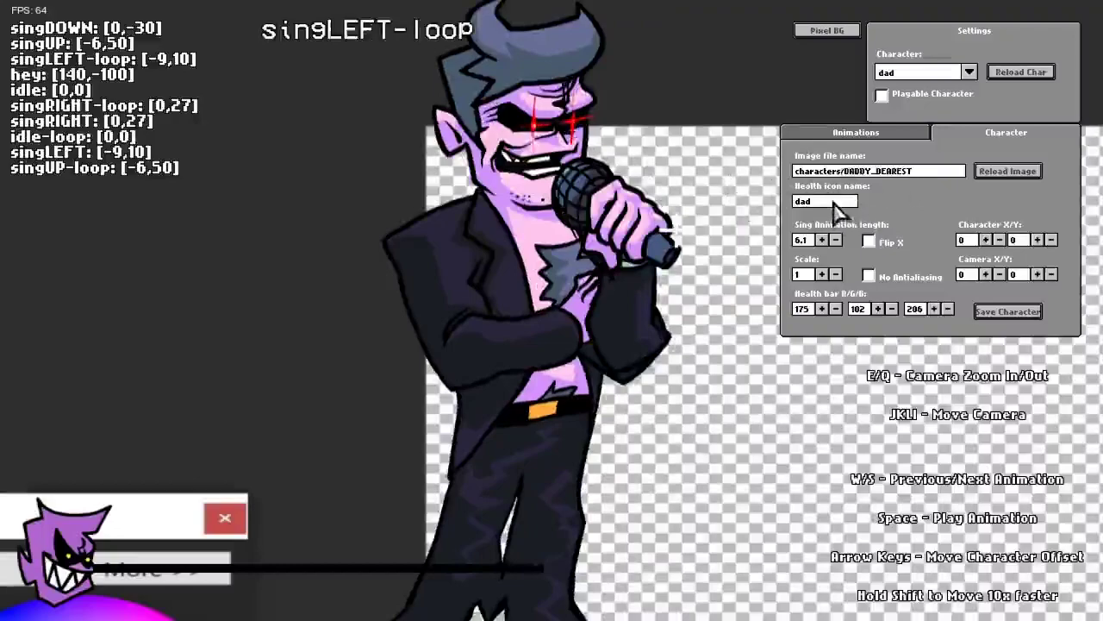
Step: Set the character's health icon name to bop
{"action": "key", "text": "BackSpace"}
{"action": "key", "text": "BackSpace"}
{"action": "type", "text": "bop"}
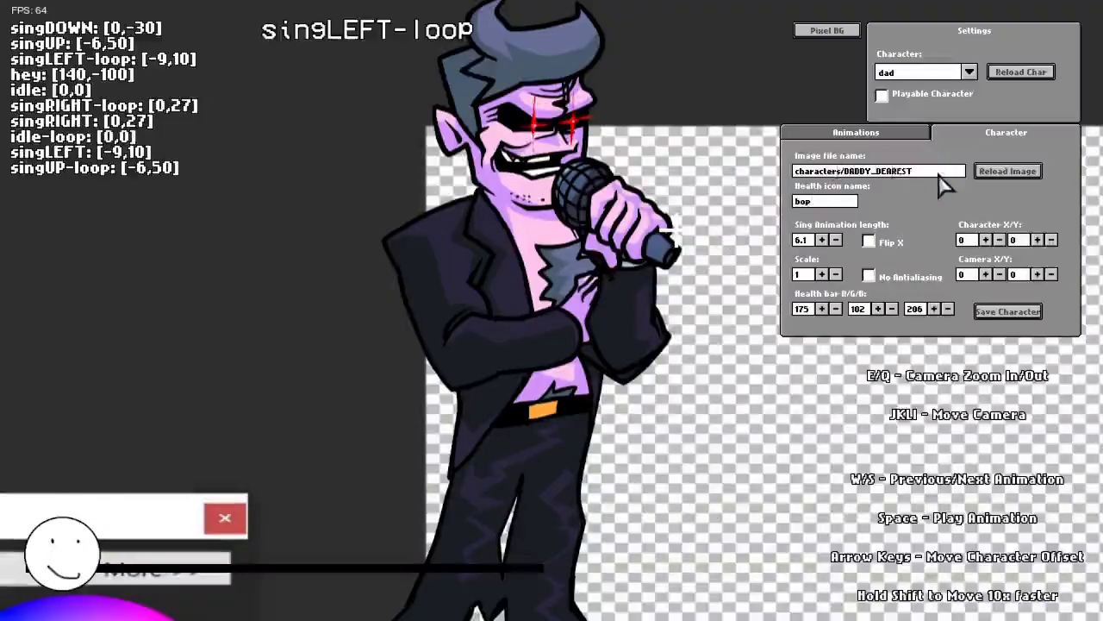
Step: Set the image file name to characters/bop and reload the character's image
{"action": "key", "text": "BackSpace"}
{"action": "key", "text": "BackSpace"}
{"action": "key", "text": "BackSpace"}
{"action": "key", "text": "BackSpace"}
{"action": "key", "text": "BackSpace"}
{"action": "key", "text": "BackSpace"}
{"action": "key", "text": "BackSpace"}
{"action": "key", "text": "BackSpace"}
{"action": "key", "text": "BackSpace"}
{"action": "key", "text": "BackSpace"}
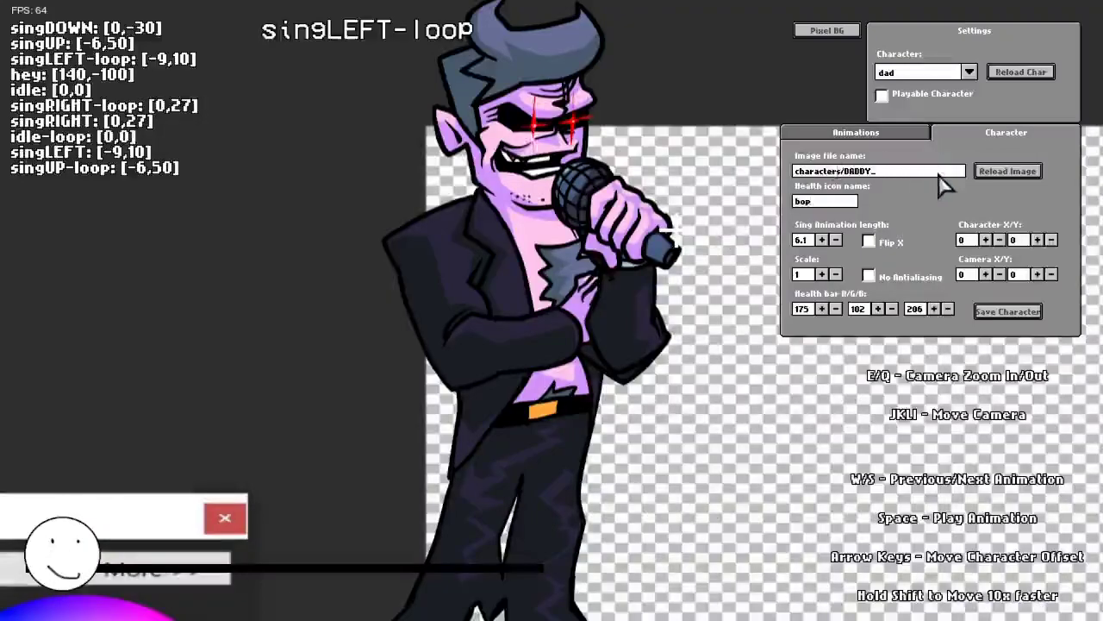
{"action": "key", "text": "BackSpace"}
{"action": "key", "text": "BackSpace"}
{"action": "key", "text": "BackSpace"}
{"action": "type", "text": "bop"}
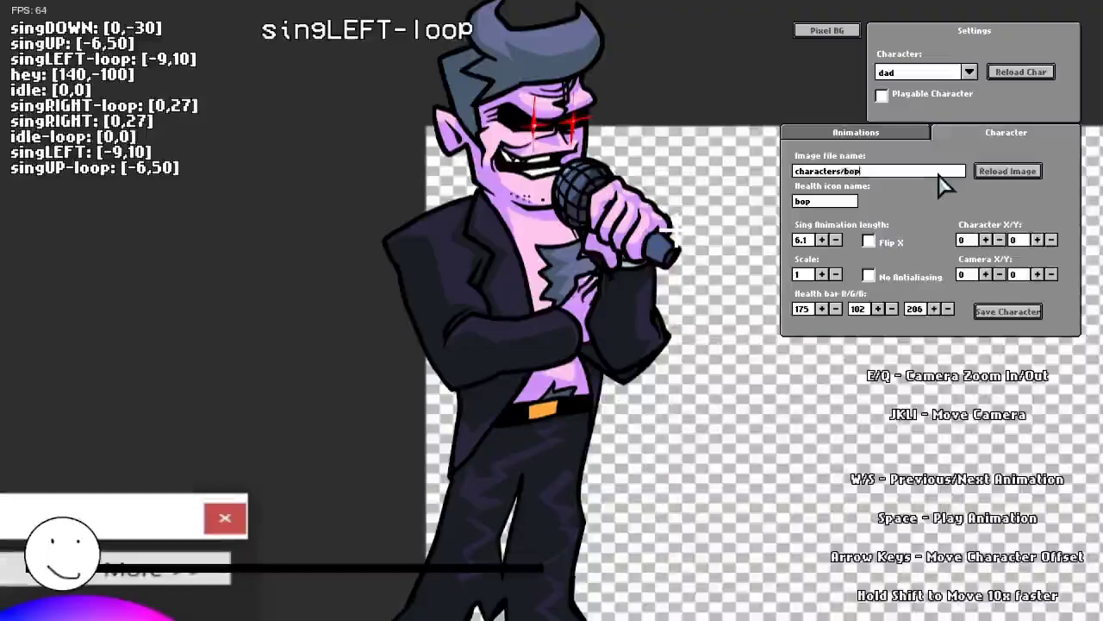
{"action": "left_click", "coordinate": [1005, 173]}
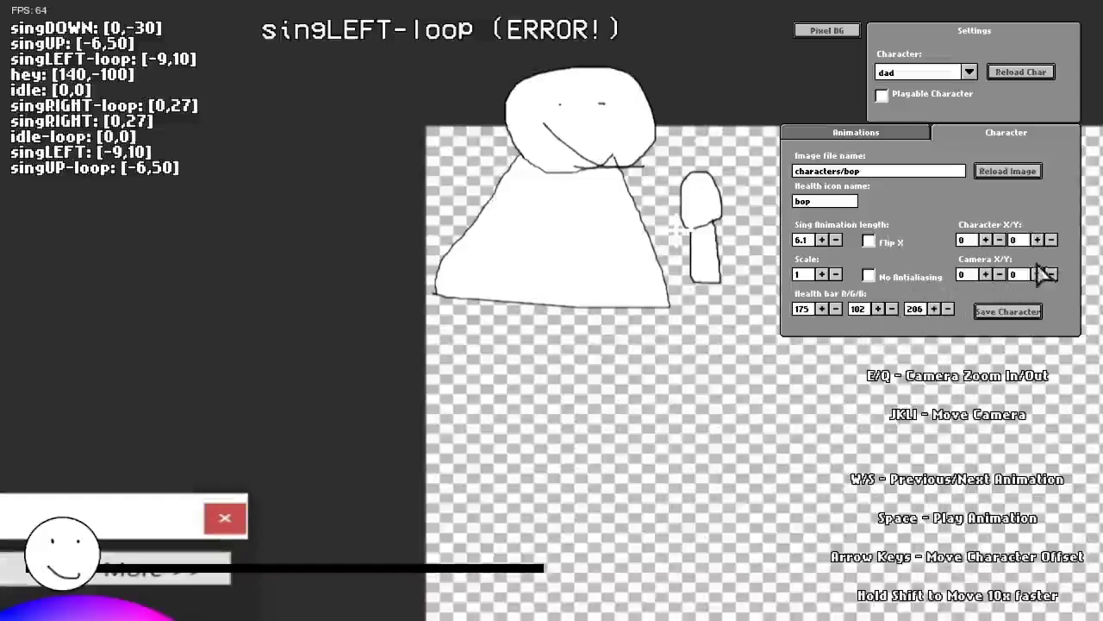
Step: Reposition the bop character by setting its X to -70 and its Y to 260
{"action": "left_click", "coordinate": [1050, 240]}
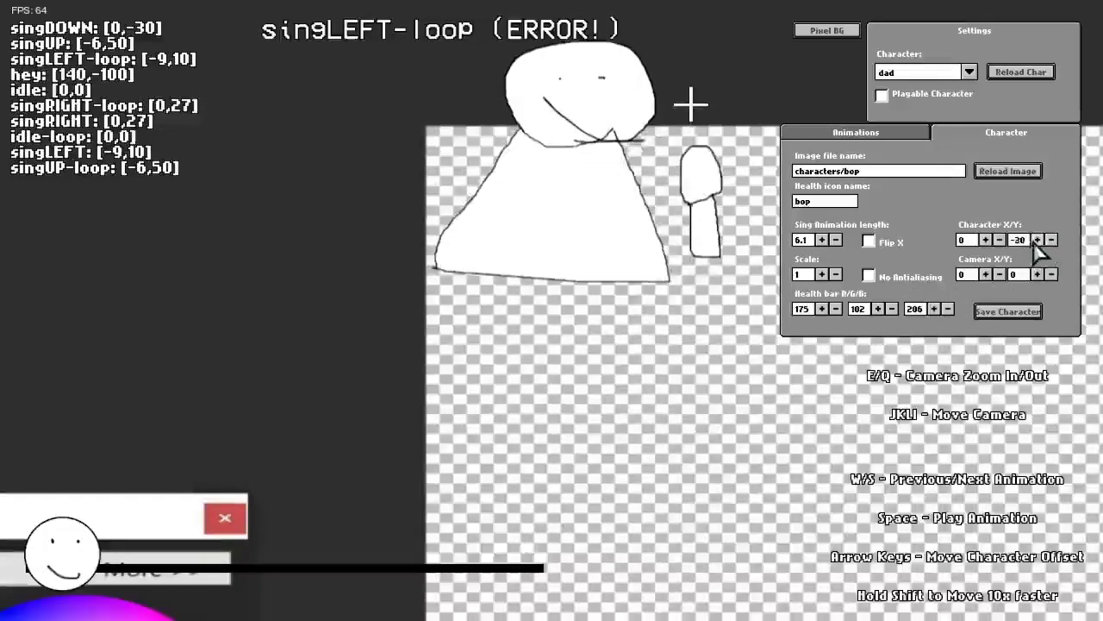
{"action": "left_click", "coordinate": [1036, 239]}
{"action": "left_click", "coordinate": [1037, 240]}
{"action": "left_click", "coordinate": [1037, 239]}
{"action": "left_click", "coordinate": [1037, 240]}
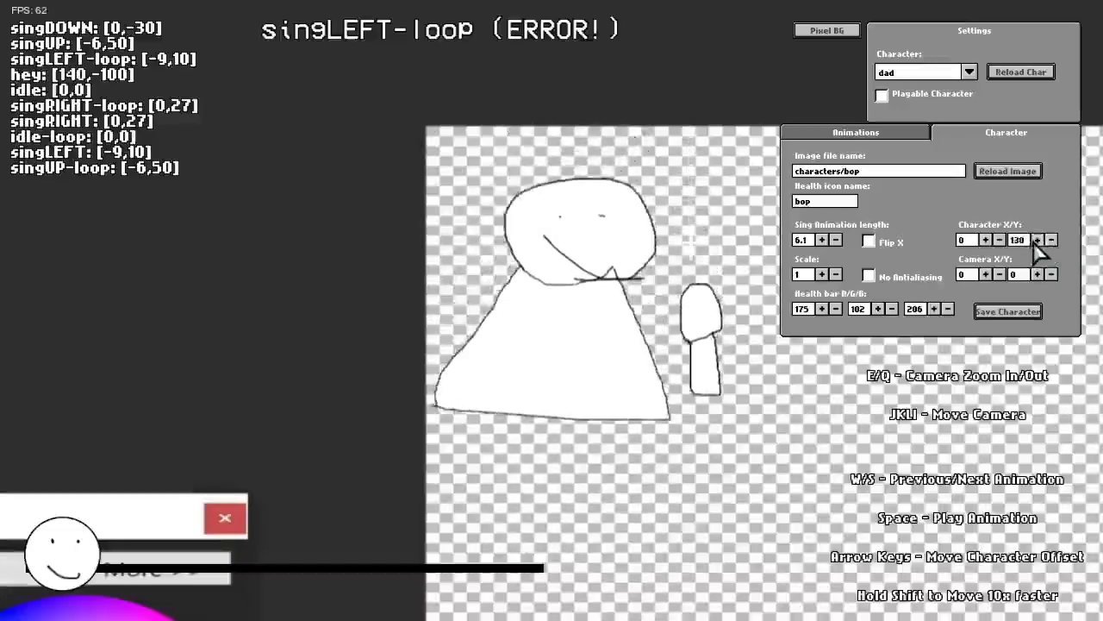
{"action": "left_click", "coordinate": [1035, 240]}
{"action": "left_click", "coordinate": [1035, 241]}
{"action": "left_click", "coordinate": [1035, 241]}
{"action": "left_click", "coordinate": [986, 241]}
{"action": "left_click", "coordinate": [998, 241]}
{"action": "left_click", "coordinate": [998, 240]}
{"action": "left_click", "coordinate": [998, 241]}
{"action": "left_click", "coordinate": [998, 241]}
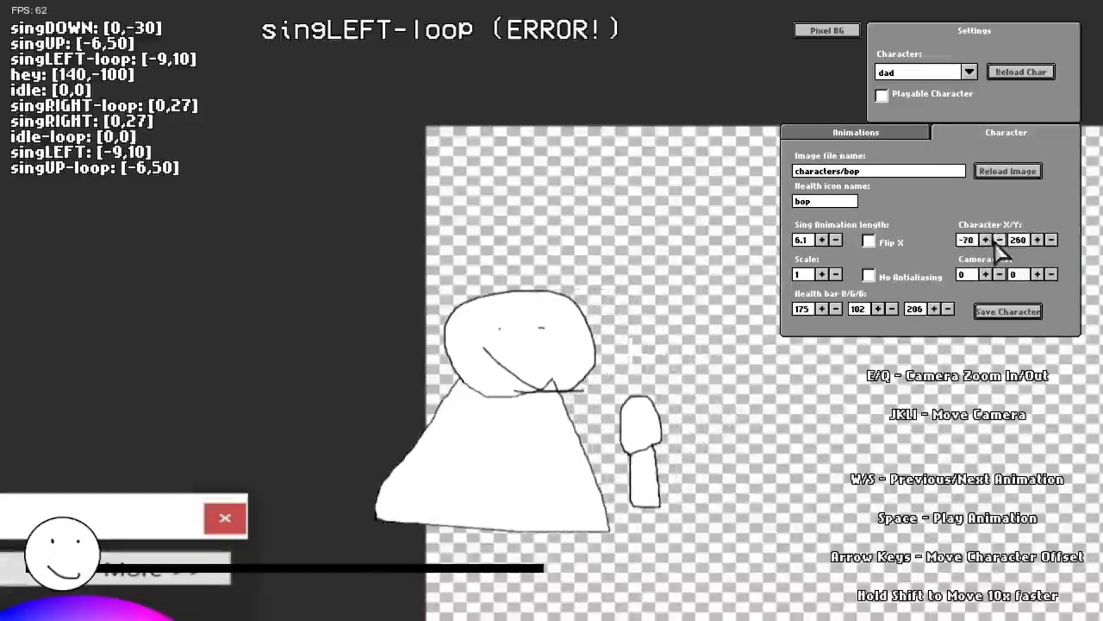
Step: Make the health bar white by setting its R/G/B values to 255, 255 and 255
{"action": "left_click", "coordinate": [823, 308]}
{"action": "left_click", "coordinate": [822, 309]}
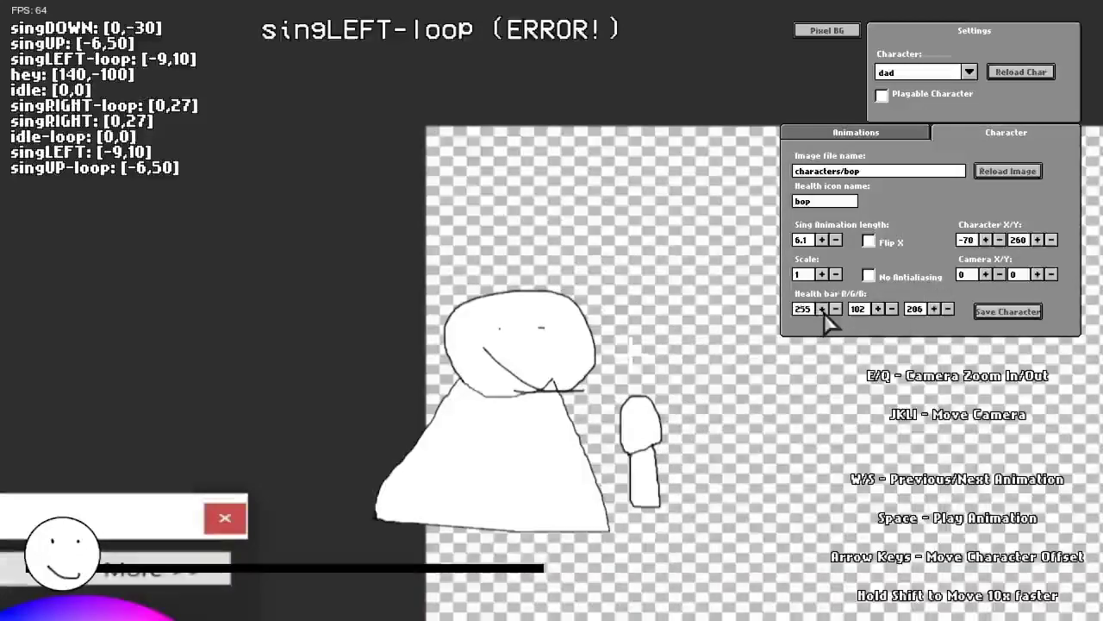
{"action": "left_click", "coordinate": [878, 309]}
{"action": "left_click", "coordinate": [879, 308]}
{"action": "left_click", "coordinate": [878, 308]}
{"action": "left_click", "coordinate": [878, 309]}
{"action": "left_click", "coordinate": [934, 309]}
{"action": "left_click", "coordinate": [933, 309]}
{"action": "left_click", "coordinate": [933, 308]}
{"action": "left_click", "coordinate": [934, 308]}
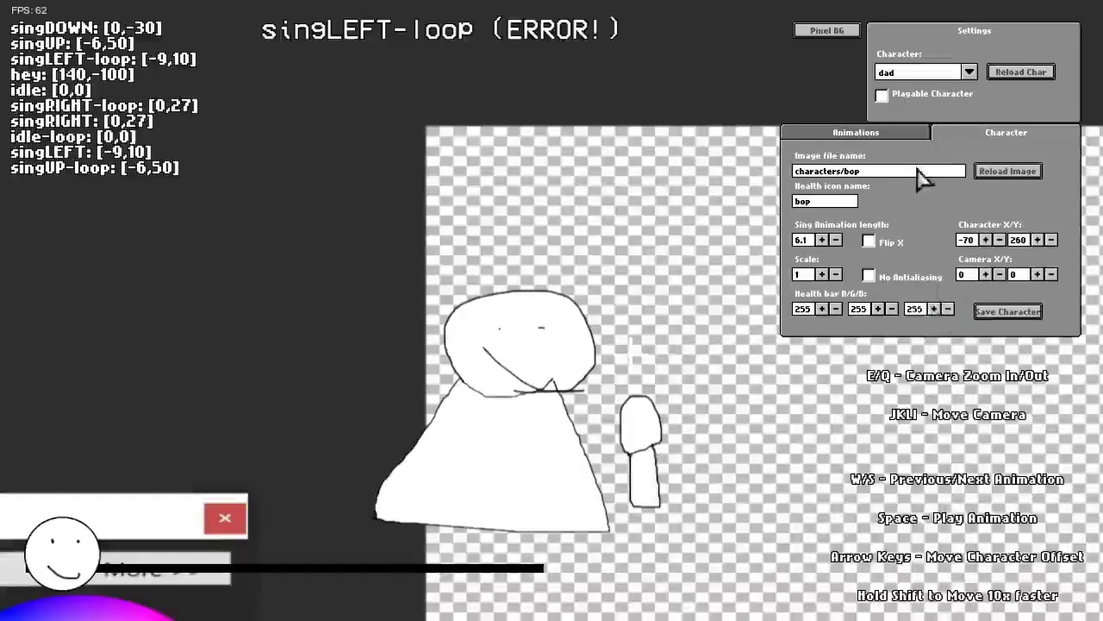
Step: Show the animation settings and cycle through the existing animations to check each with the bop sprite
{"action": "left_click", "coordinate": [879, 134]}
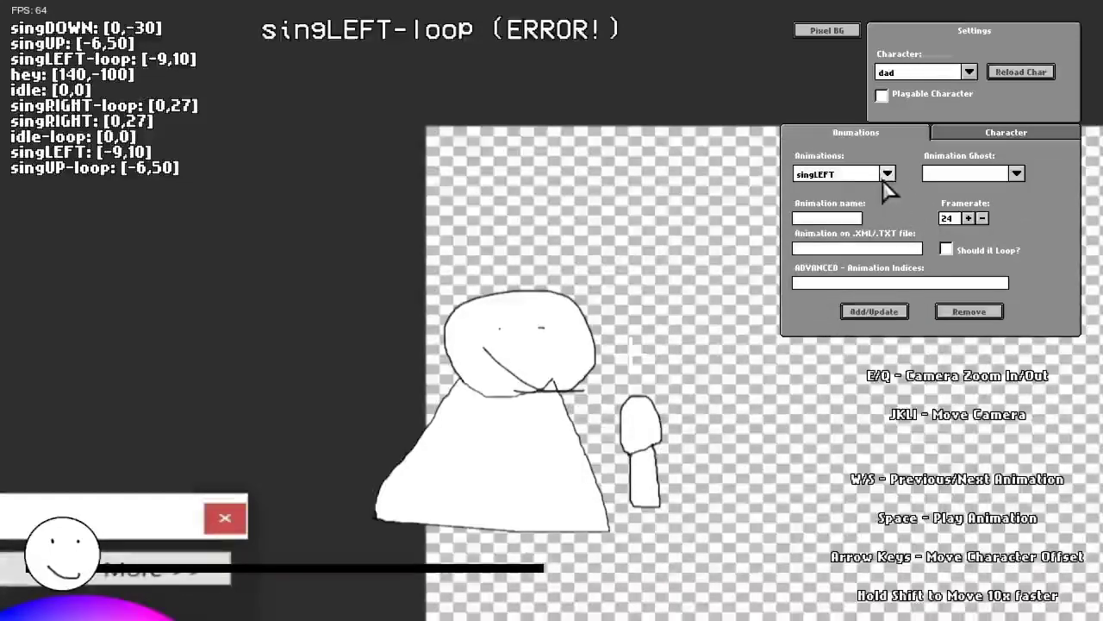
{"action": "key", "text": "w"}
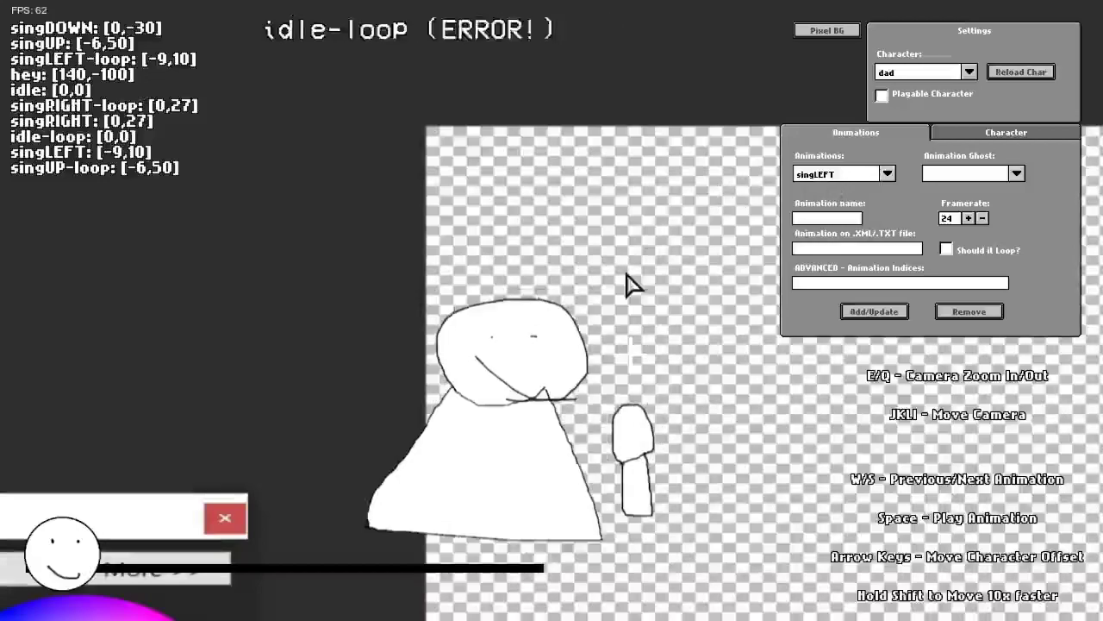
{"action": "key", "text": "w"}
{"action": "key", "text": "w"}
{"action": "key", "text": "w"}
{"action": "key", "text": "w"}
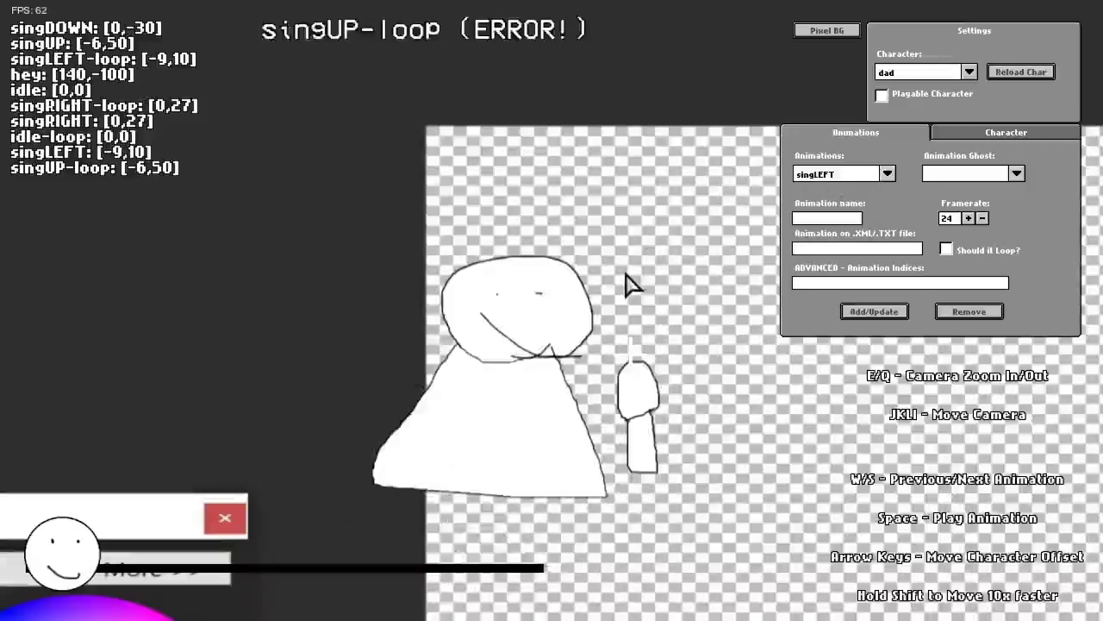
{"action": "key", "text": "w"}
{"action": "key", "text": "w"}
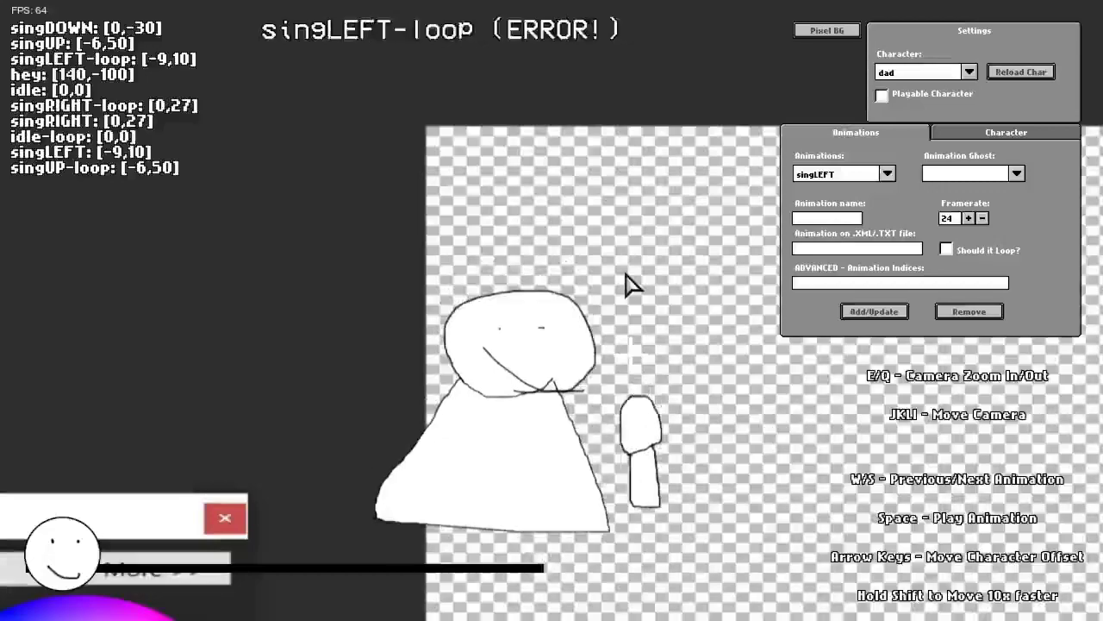
{"action": "key", "text": "w"}
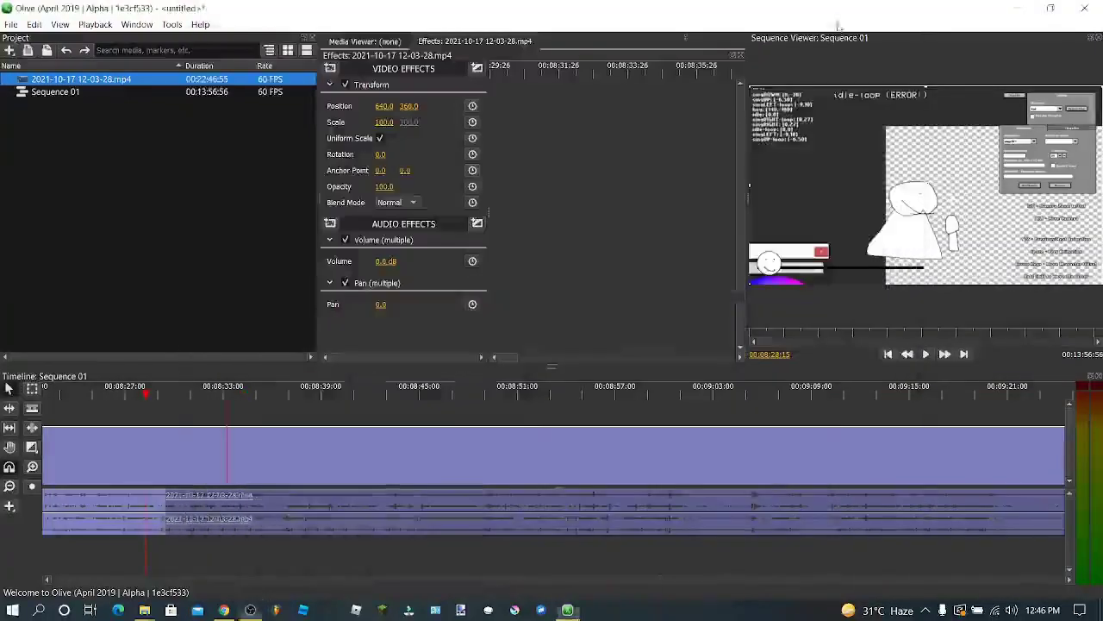
Step: Launch Psych Engine again from its folder and move the game window aside
{"action": "mouse_move", "coordinate": [156, 615]}
{"action": "left_click", "coordinate": [77, 551]}
{"action": "left_click", "coordinate": [209, 314]}
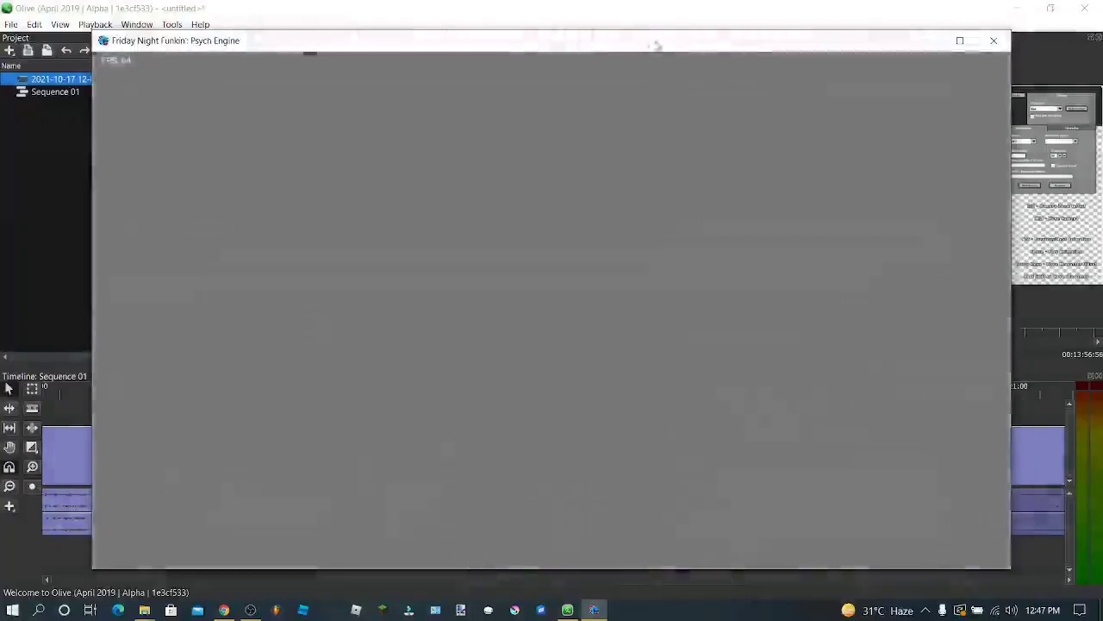
{"action": "left_click_drag", "start_coordinate": [654, 44], "coordinate": [820, 51]}
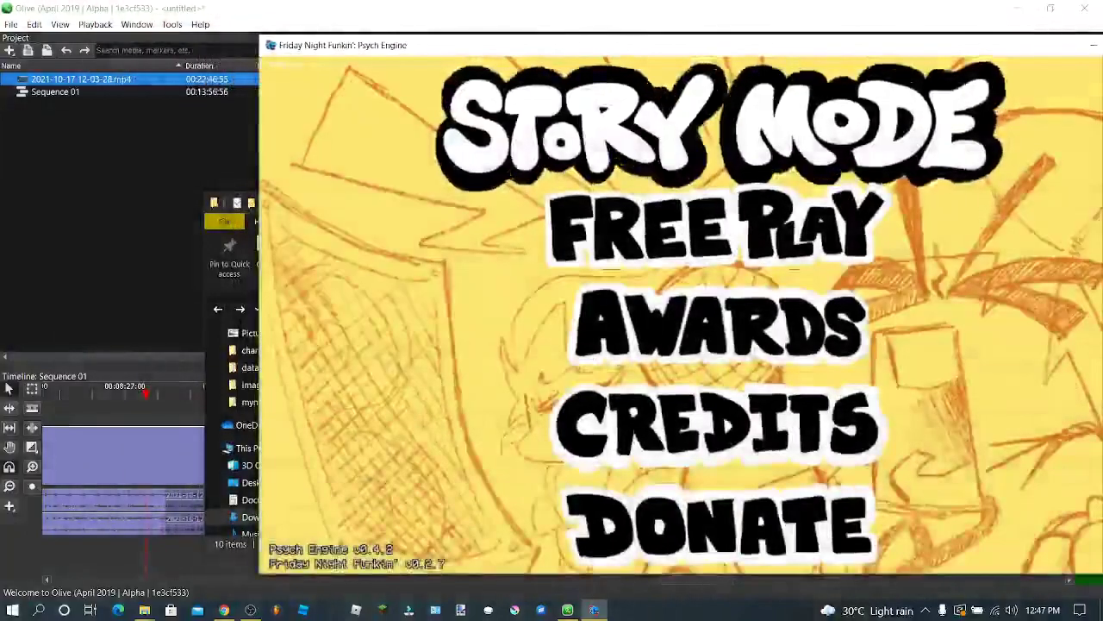
Step: Open the Character Editor from the game's editor selection
{"action": "key", "text": "7"}
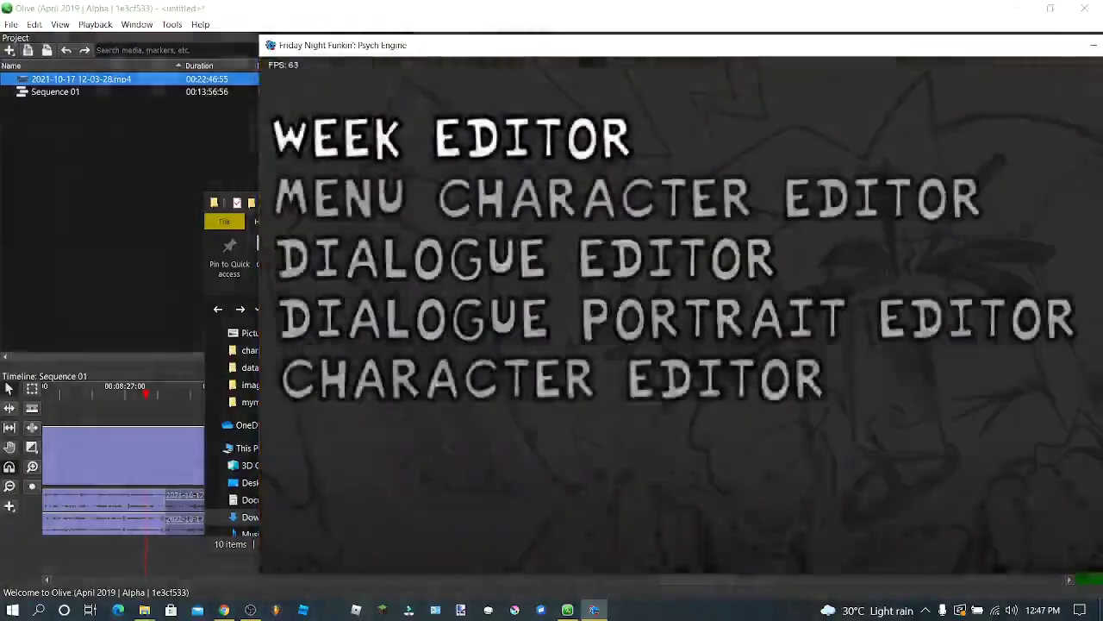
{"action": "key", "text": "Down"}
{"action": "key", "text": "Down"}
{"action": "key", "text": "Down"}
{"action": "key", "text": "Down"}
{"action": "key", "text": "Return"}
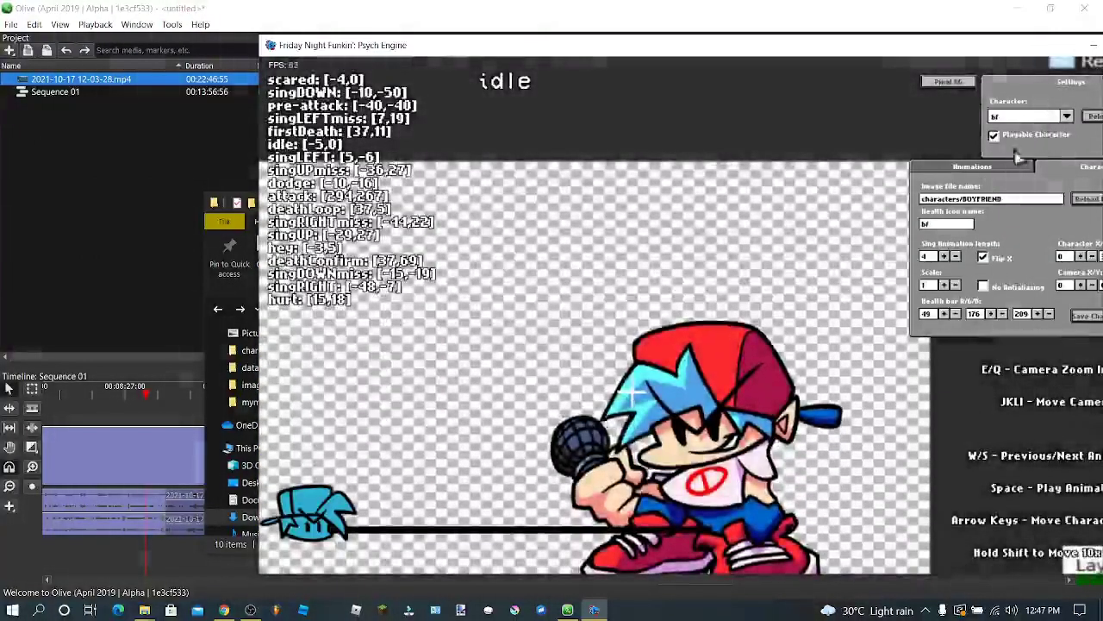
Step: Load the dad character and set its health bar R/G/B to 255, 255, 255 and its health icon name to bop
{"action": "left_click", "coordinate": [1060, 116]}
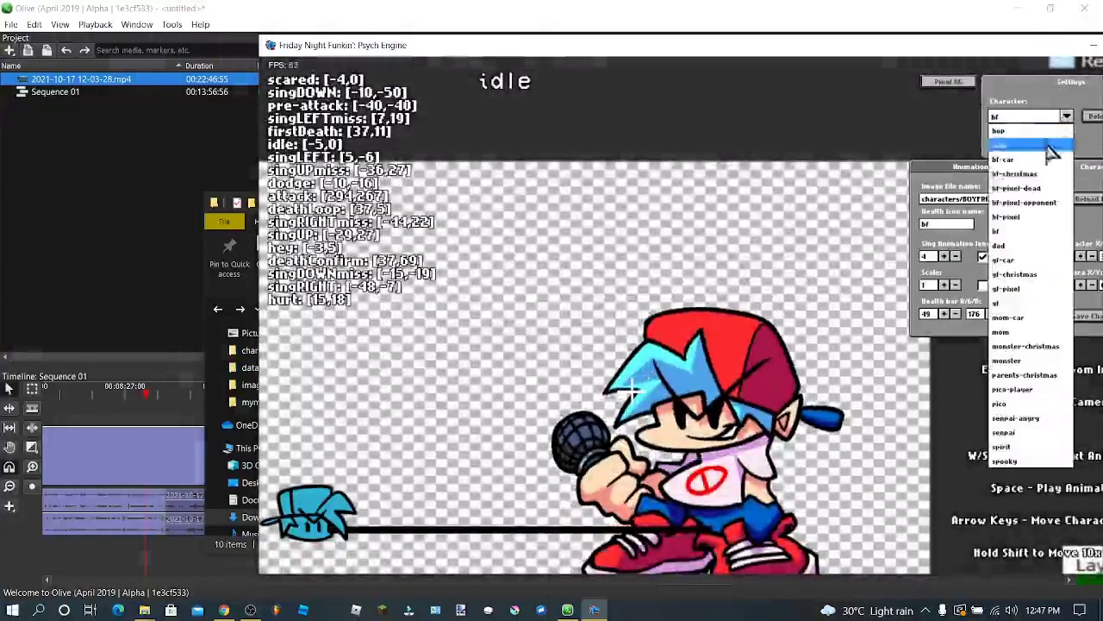
{"action": "left_click", "coordinate": [1023, 249]}
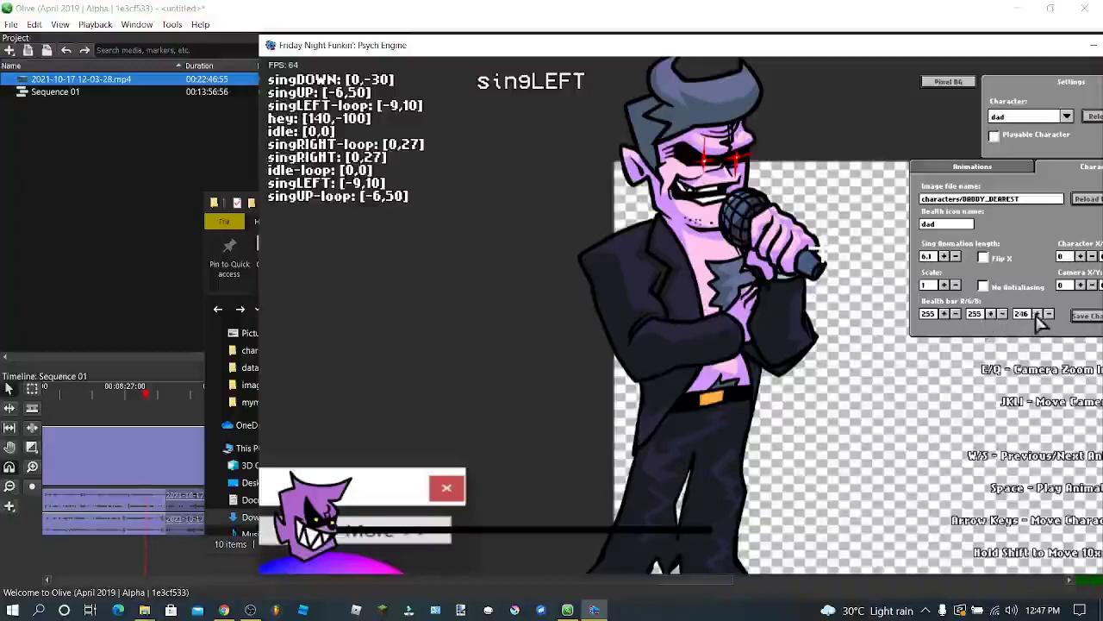
{"action": "key", "text": "BackSpace"}
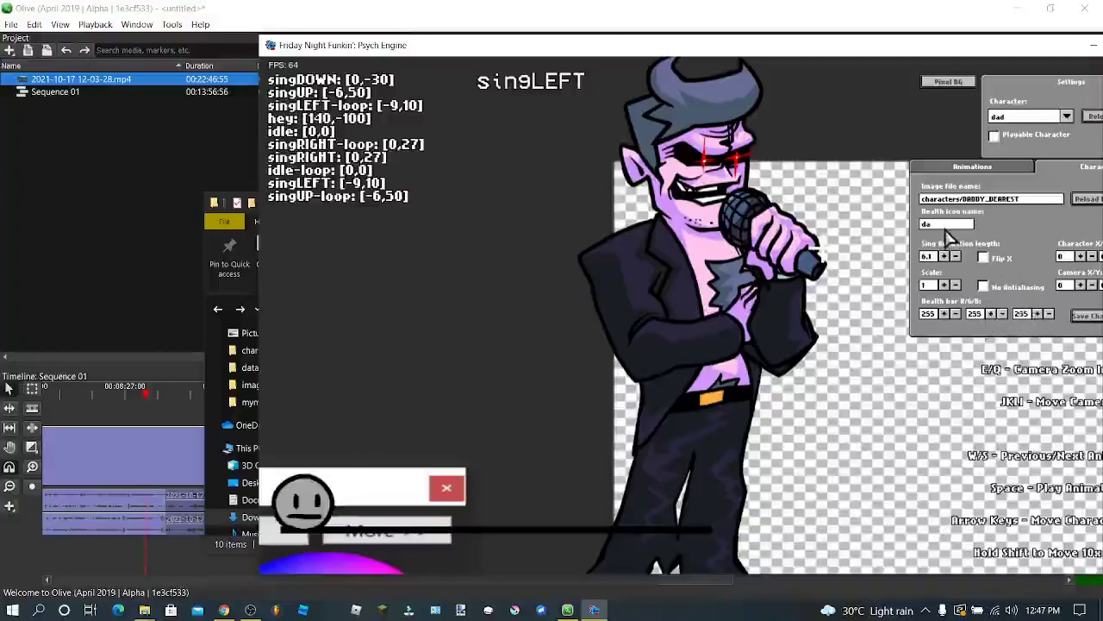
{"action": "type", "text": "bop"}
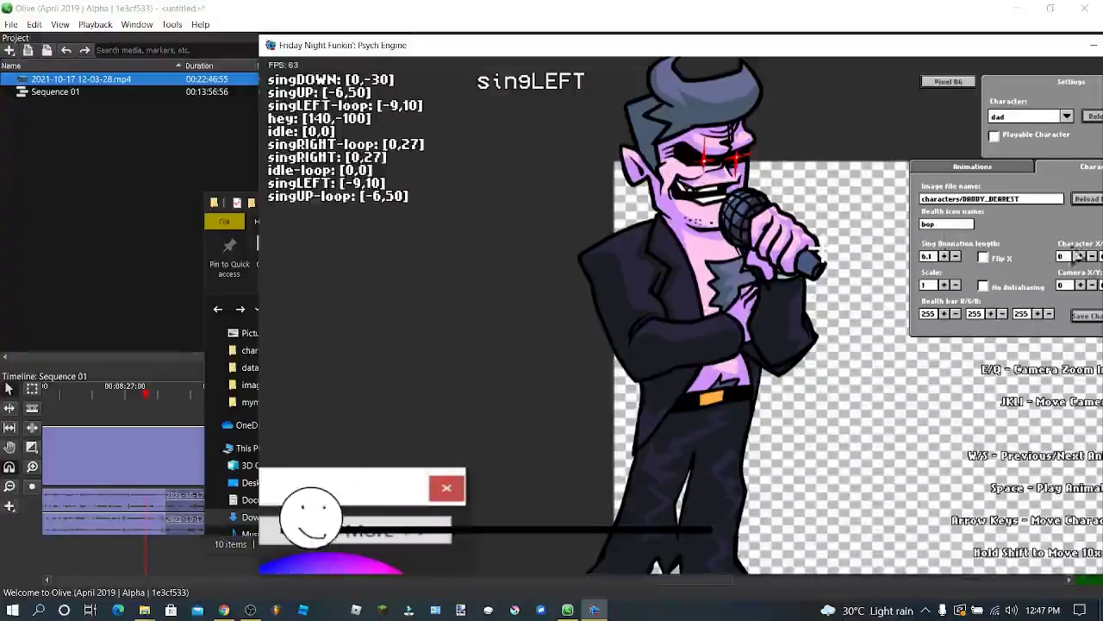
Step: Point the character to the image file characters/bop and reload the image
{"action": "left_click", "coordinate": [1029, 198]}
{"action": "key", "text": "BackSpace"}
{"action": "type", "text": "bop"}
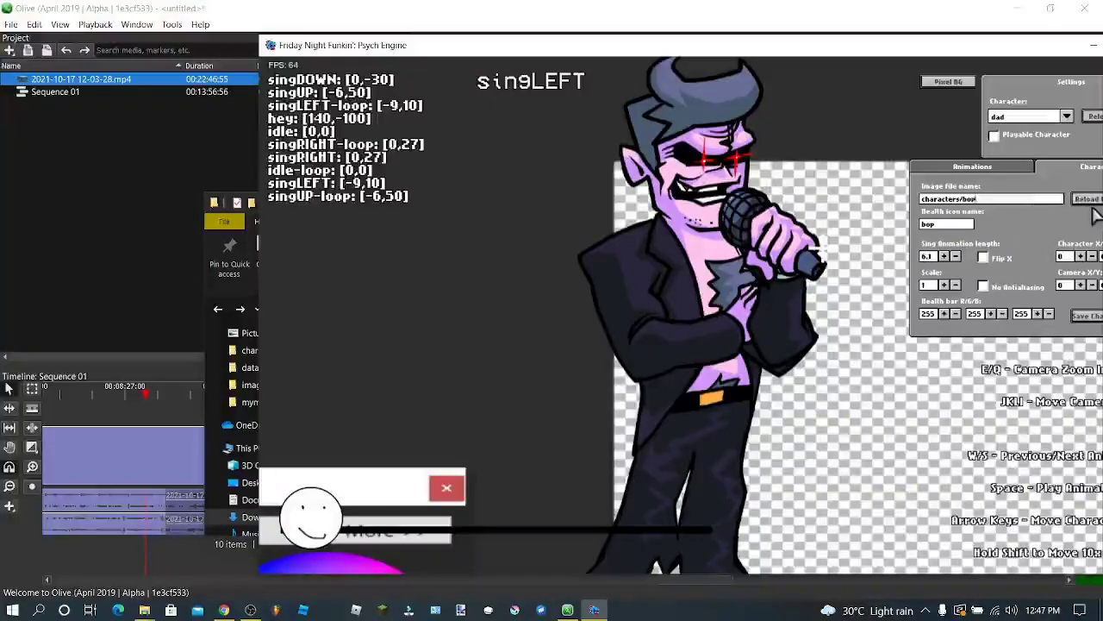
{"action": "left_click", "coordinate": [1089, 201]}
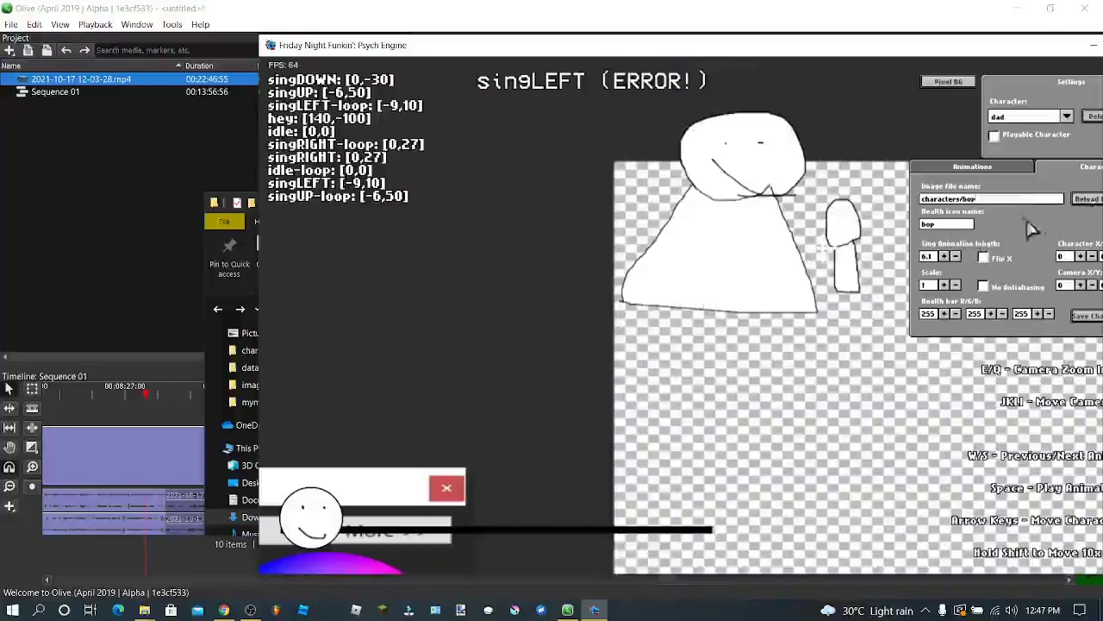
Step: Load the idle animation's settings for editing
{"action": "left_click", "coordinate": [973, 167]}
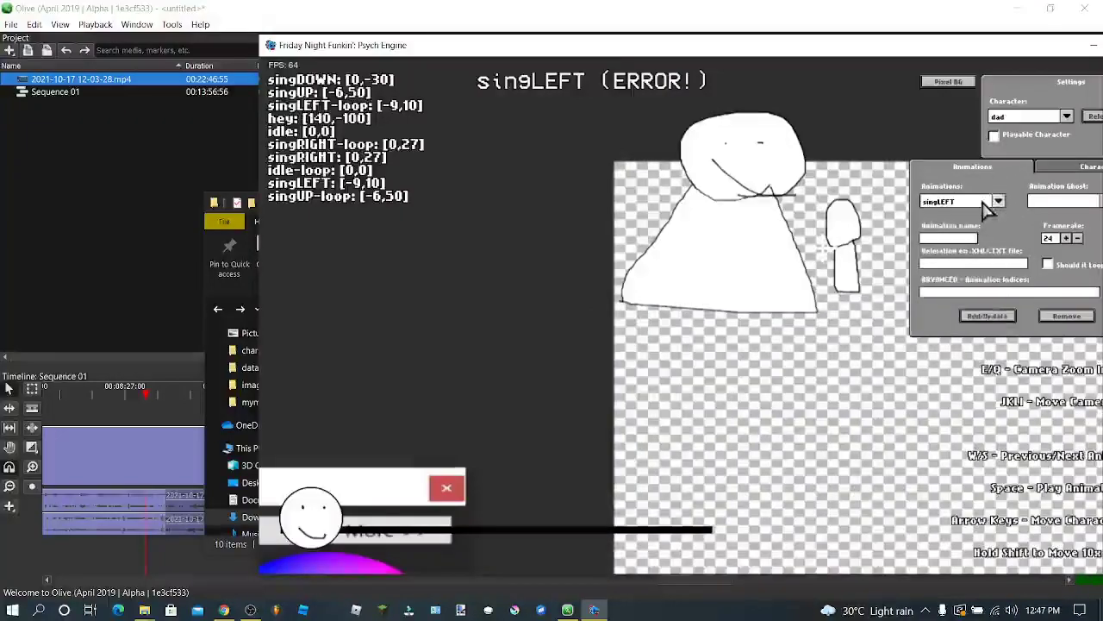
{"action": "left_click", "coordinate": [997, 202]}
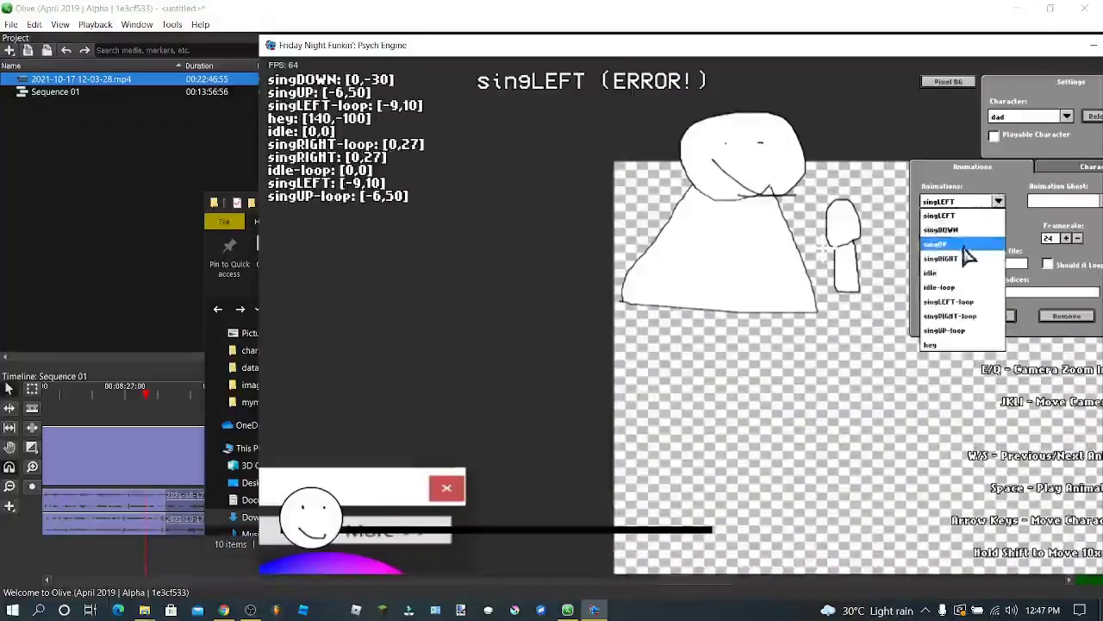
{"action": "left_click", "coordinate": [935, 272]}
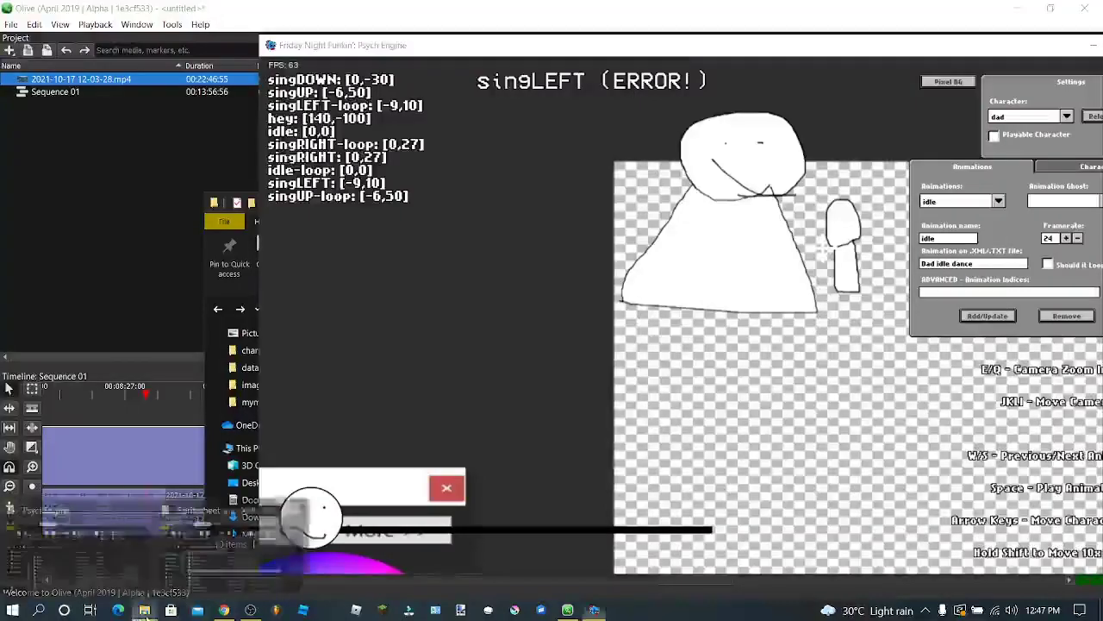
Step: Open the bop XML file from the mods/images/characters folder in Notepad and minimise the folder window
{"action": "left_click", "coordinate": [145, 610]}
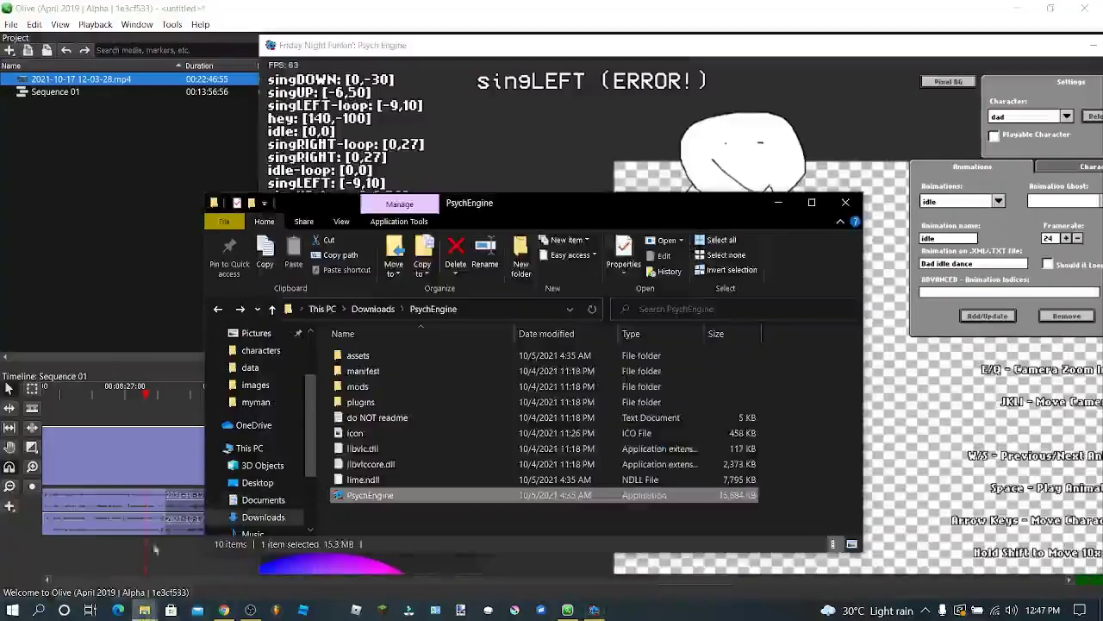
{"action": "double_click", "coordinate": [410, 386]}
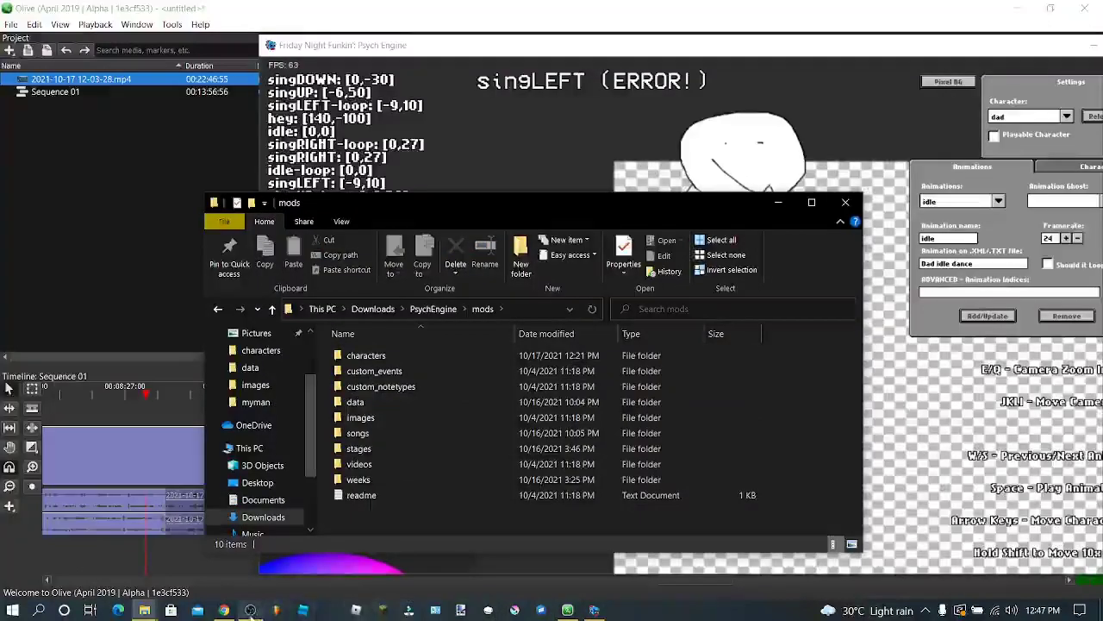
{"action": "double_click", "coordinate": [398, 419]}
{"action": "left_click", "coordinate": [405, 354]}
{"action": "double_click", "coordinate": [405, 355]}
{"action": "double_click", "coordinate": [365, 372]}
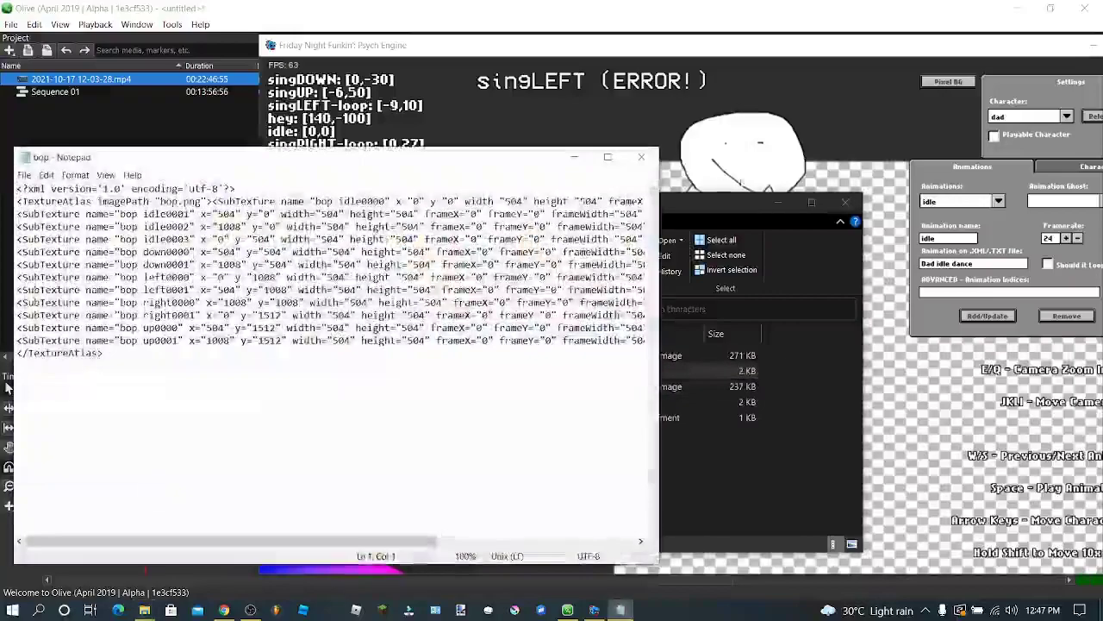
{"action": "left_click", "coordinate": [779, 203]}
{"action": "left_click", "coordinate": [779, 202]}
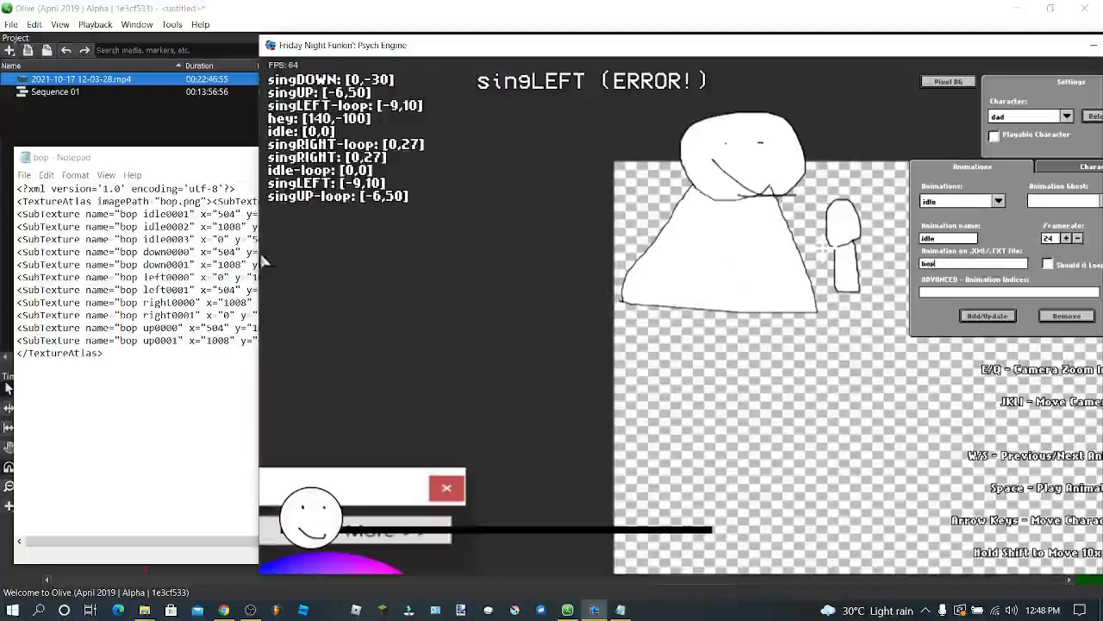
Step: Switch to OBS, lower the Mic/Aux volume all the way down, and minimise OBS
{"action": "left_click", "coordinate": [250, 610]}
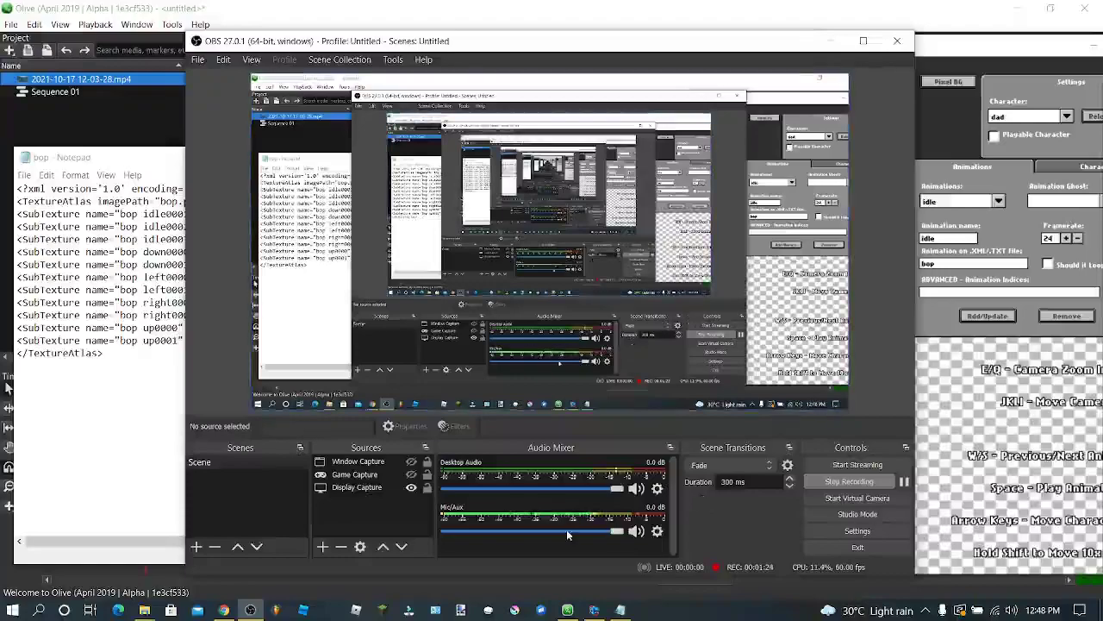
{"action": "left_click_drag", "start_coordinate": [566, 535], "coordinate": [444, 533]}
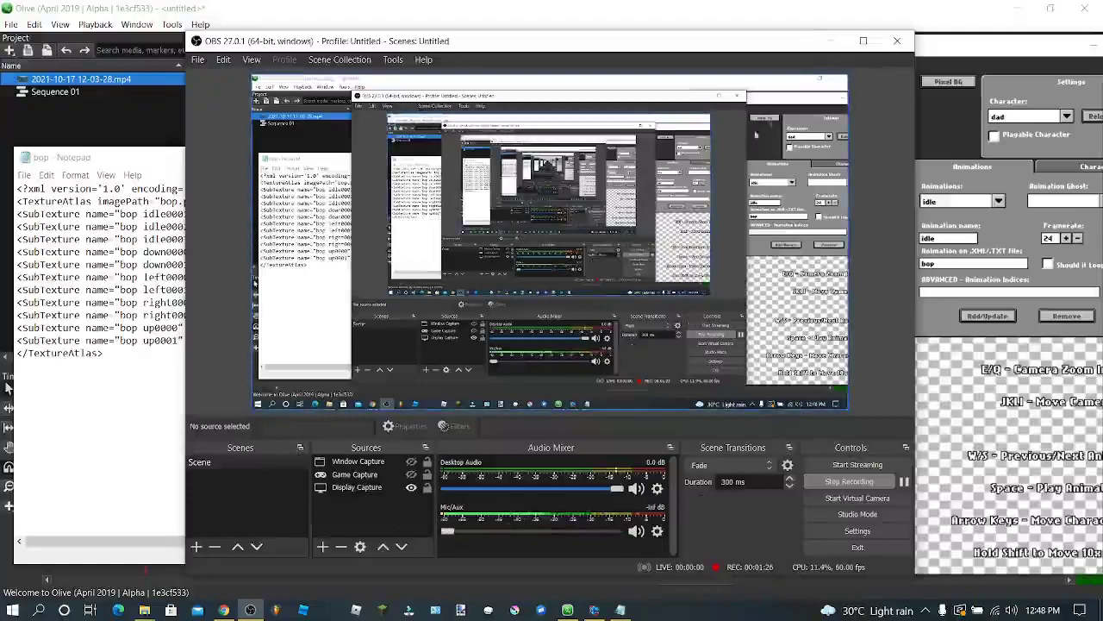
{"action": "left_click", "coordinate": [831, 43]}
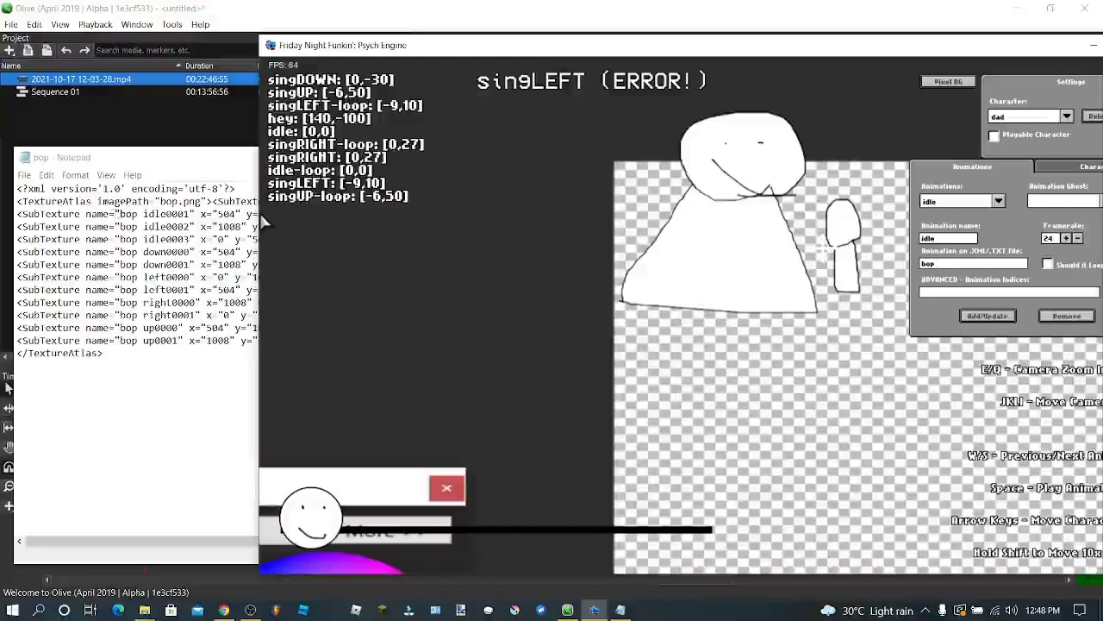
Step: Copy the name bop idle from the XML into the idle animation's XML name and update the animation
{"action": "left_click_drag", "start_coordinate": [121, 214], "coordinate": [161, 213]}
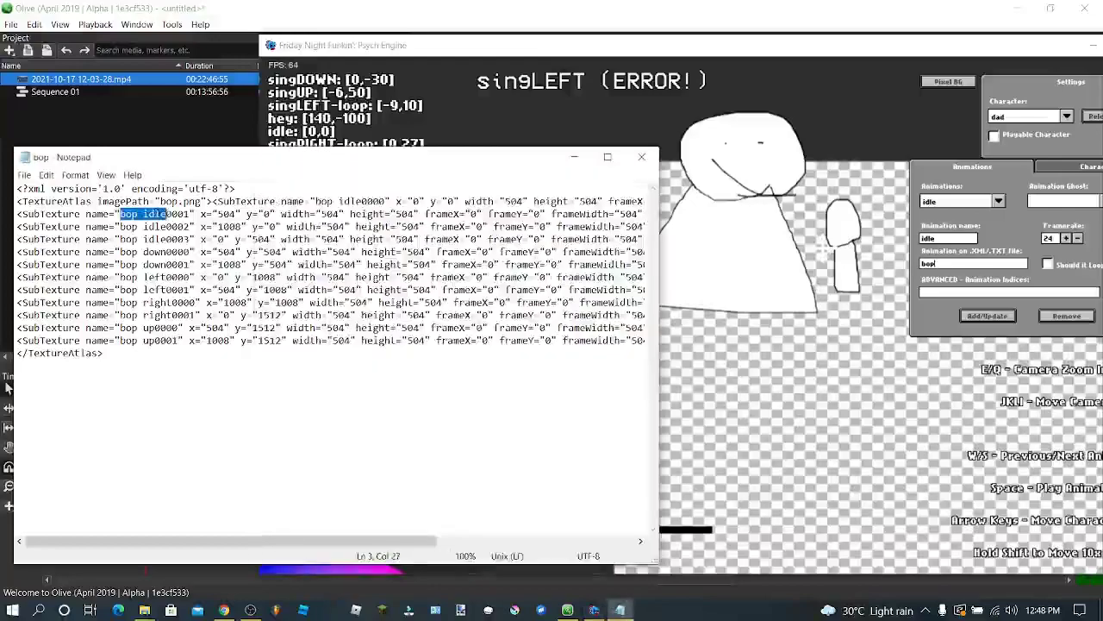
{"action": "right_click", "coordinate": [155, 214]}
{"action": "left_click", "coordinate": [198, 252]}
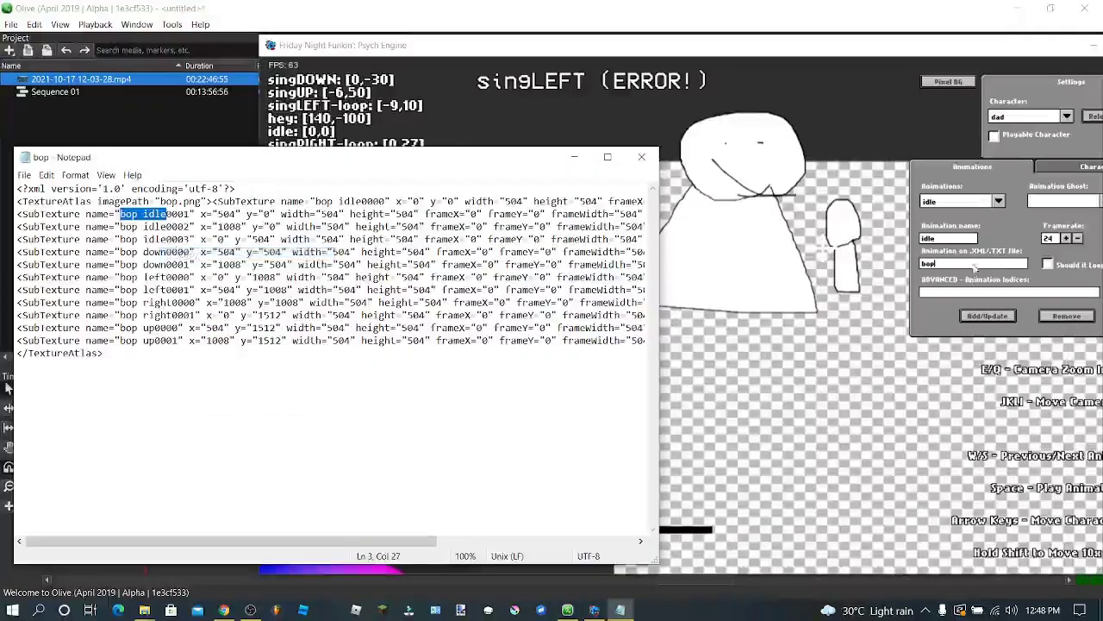
{"action": "left_click", "coordinate": [976, 269]}
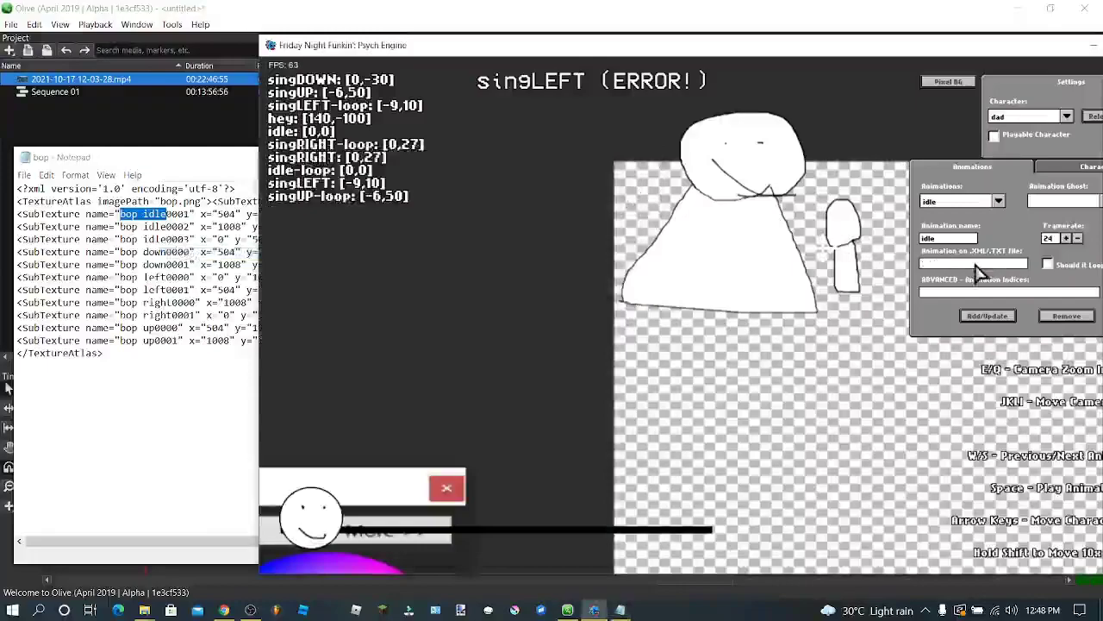
{"action": "key", "text": "ctrl+v"}
{"action": "left_click", "coordinate": [987, 316]}
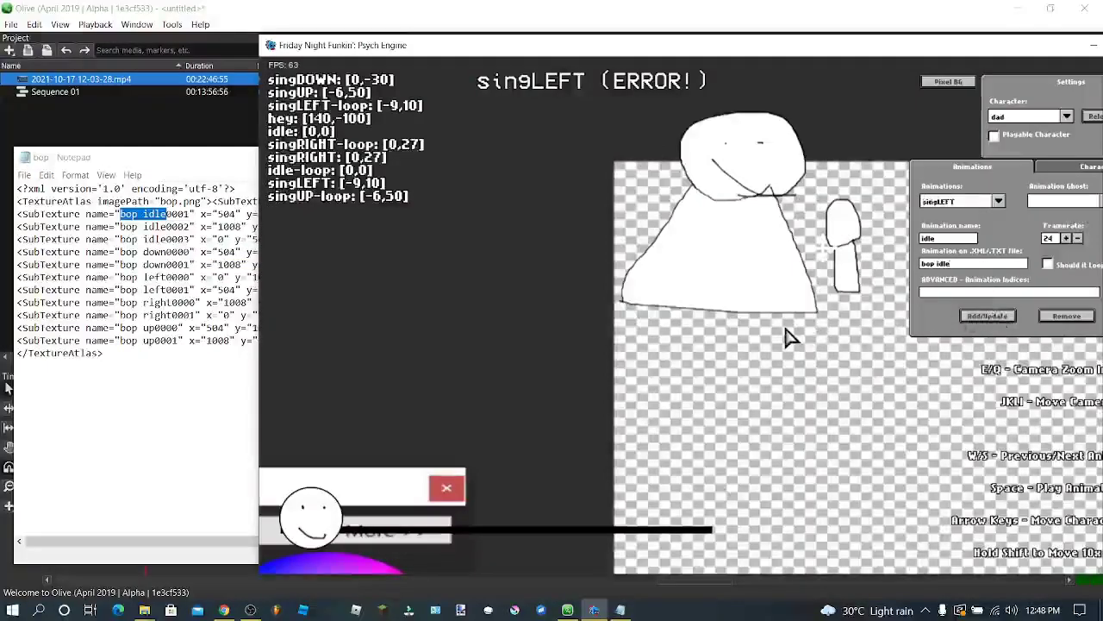
Step: Cycle through the character's animations to check which ones still show errors and preview idle
{"action": "key", "text": "w"}
{"action": "key", "text": "w"}
{"action": "key", "text": "w"}
{"action": "key", "text": "w"}
{"action": "key", "text": "w"}
{"action": "key", "text": "w"}
{"action": "key", "text": "w"}
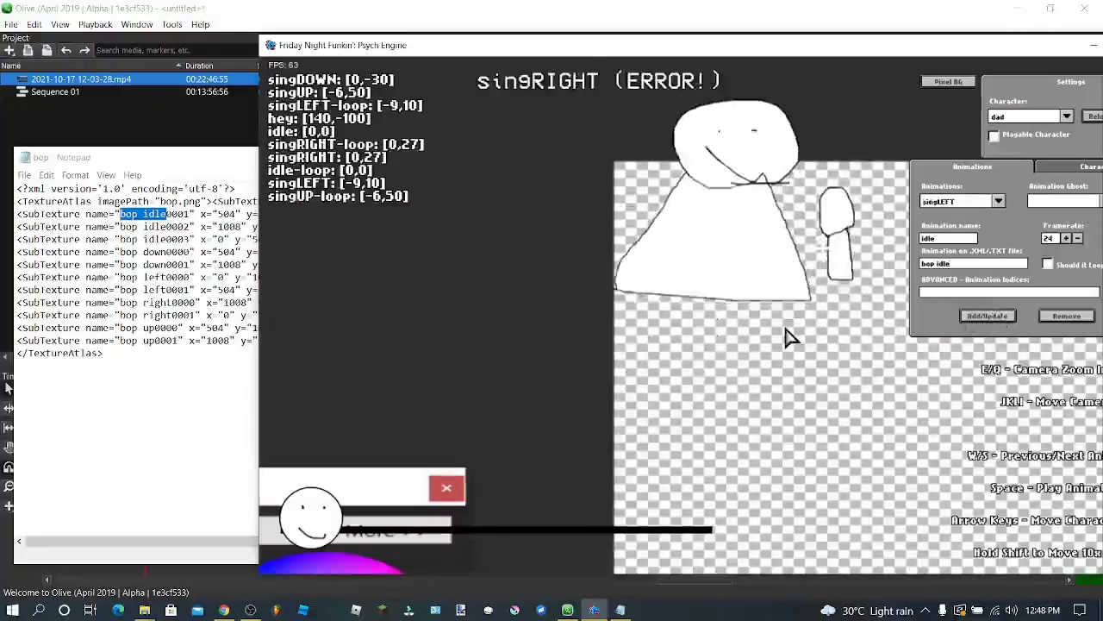
{"action": "key", "text": "s"}
{"action": "key", "text": "s"}
{"action": "key", "text": "s"}
{"action": "key", "text": "s"}
{"action": "key", "text": "w"}
{"action": "key", "text": "w"}
{"action": "key", "text": "w"}
{"action": "key", "text": "w"}
{"action": "key", "text": "w"}
{"action": "key", "text": "w"}
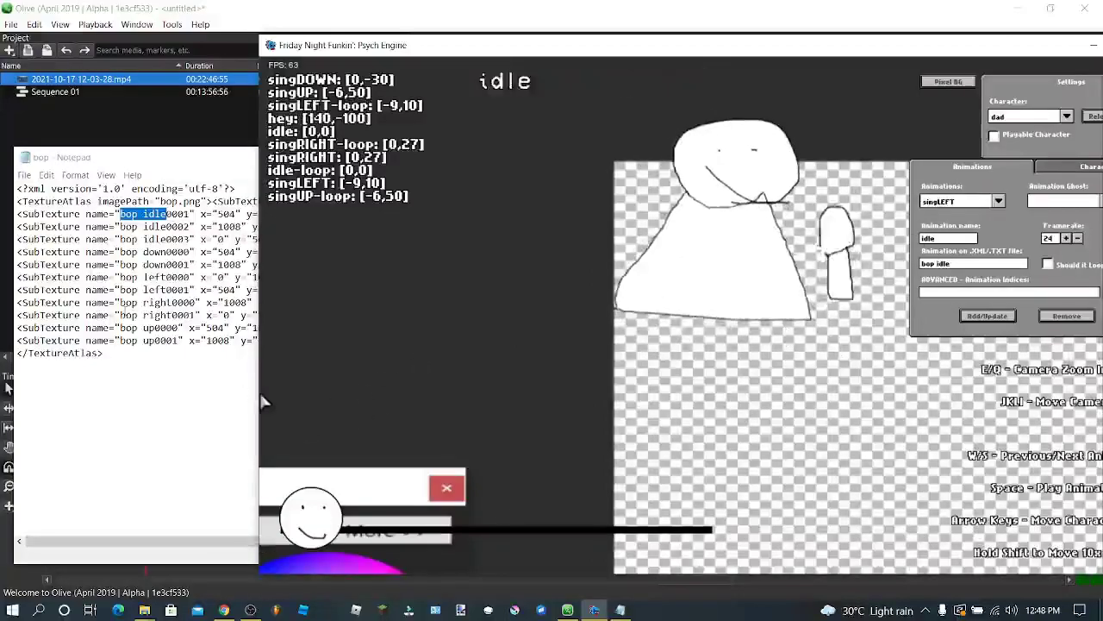
Step: Copy the animation name bop right from the XML file, without its frame number
{"action": "left_click_drag", "start_coordinate": [121, 315], "coordinate": [147, 316]}
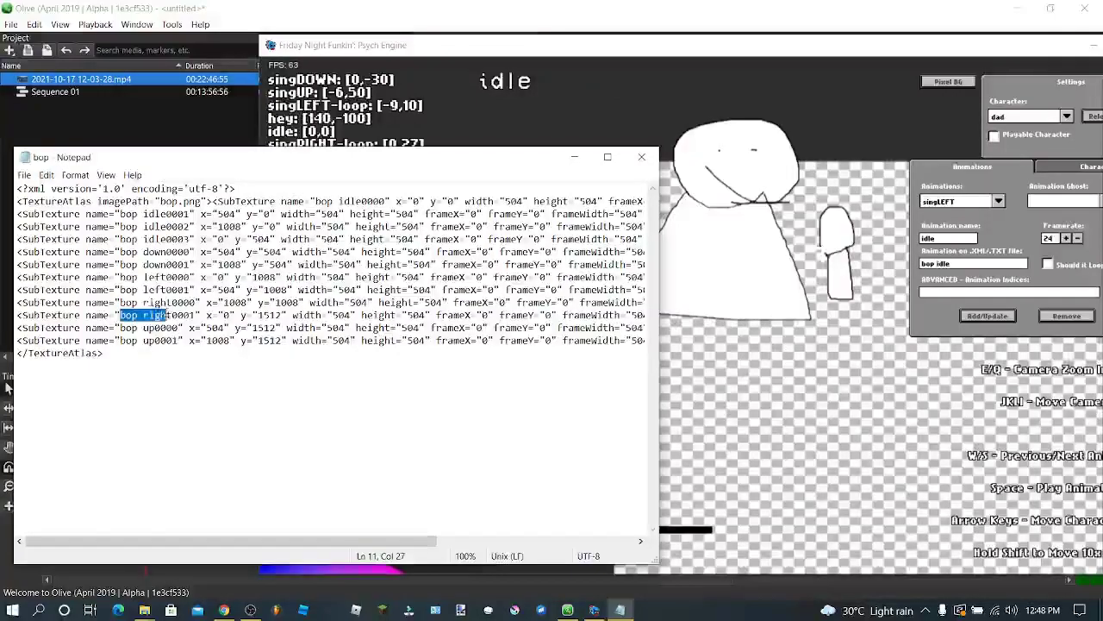
{"action": "right_click", "coordinate": [150, 315]}
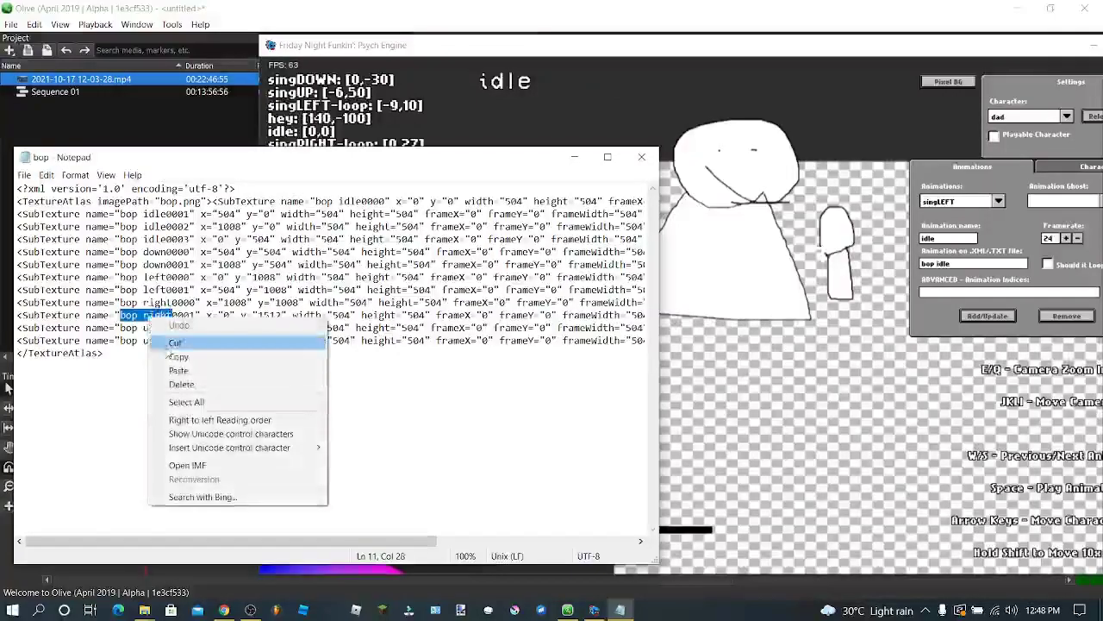
{"action": "left_click", "coordinate": [173, 354]}
Step: Replace the singRIGHT animation's XML name with bop right and update the animation
{"action": "left_click", "coordinate": [961, 202]}
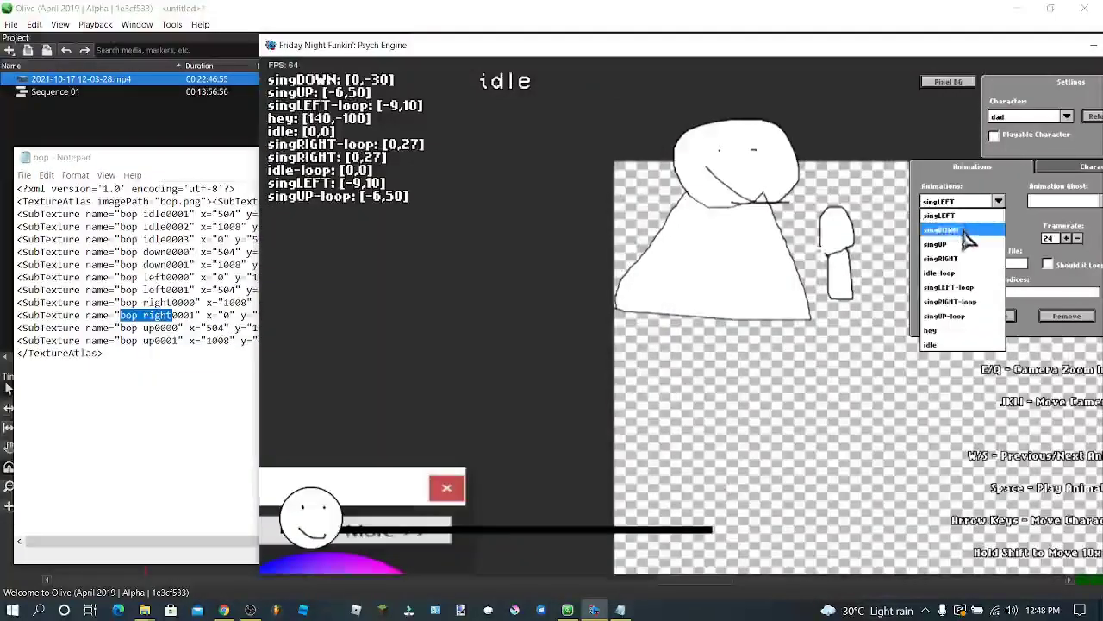
{"action": "left_click", "coordinate": [965, 260]}
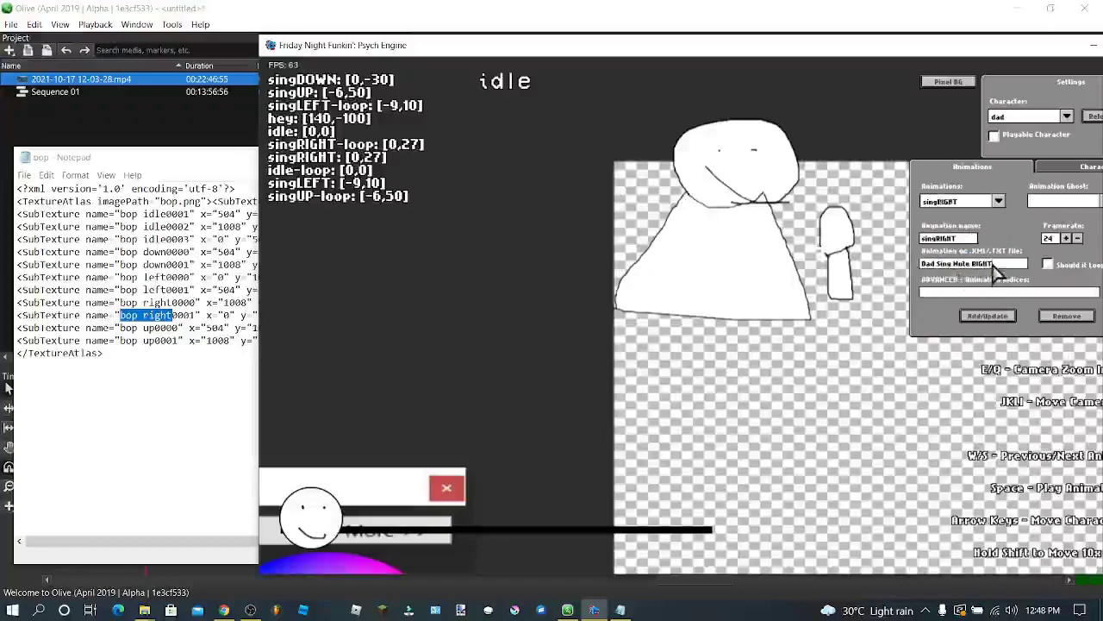
{"action": "key", "text": "BackSpace"}
{"action": "key", "text": "BackSpace"}
{"action": "key", "text": "BackSpace"}
{"action": "key", "text": "BackSpace"}
{"action": "key", "text": "BackSpace"}
{"action": "key", "text": "BackSpace"}
{"action": "key", "text": "BackSpace"}
{"action": "key", "text": "BackSpace"}
{"action": "key", "text": "BackSpace"}
{"action": "key", "text": "BackSpace"}
{"action": "key", "text": "BackSpace"}
{"action": "key", "text": "BackSpace"}
{"action": "left_click", "coordinate": [1000, 317]}
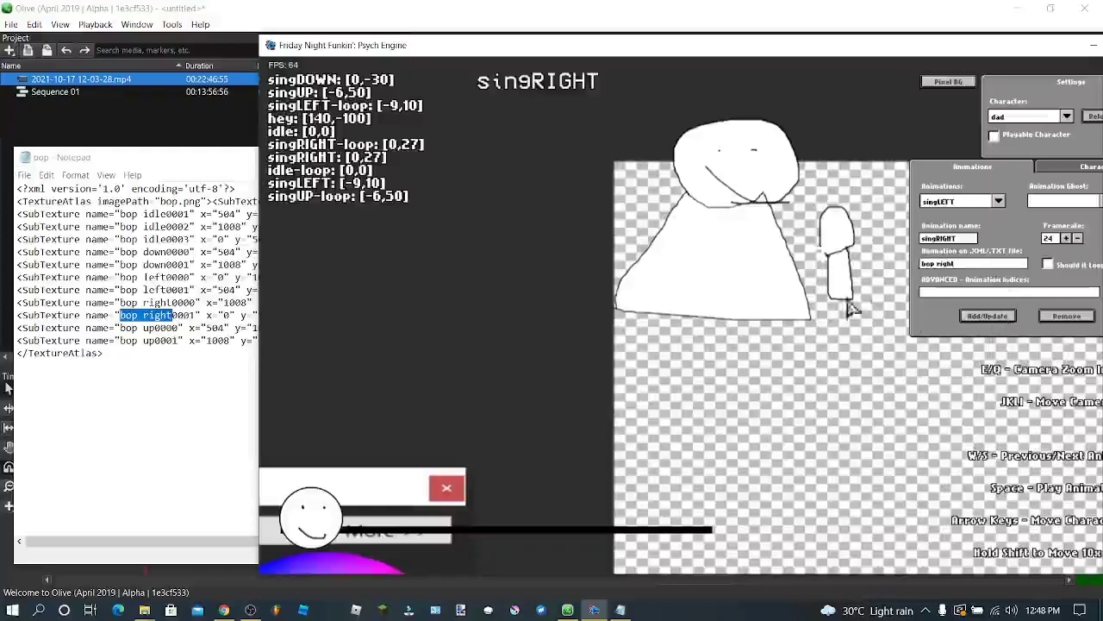
Step: Copy the animation name bop up from the XML file, without its frame number
{"action": "double_click", "coordinate": [121, 340]}
{"action": "left_click", "coordinate": [126, 340]}
{"action": "left_click_drag", "start_coordinate": [121, 340], "coordinate": [188, 341]}
{"action": "left_click", "coordinate": [125, 351]}
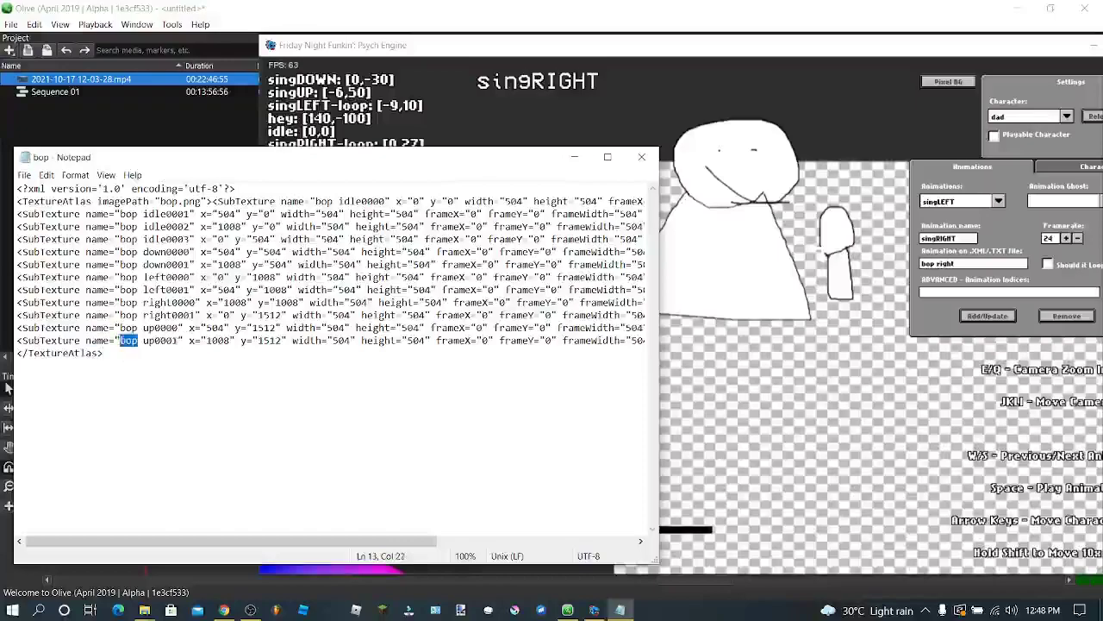
{"action": "left_click_drag", "start_coordinate": [137, 341], "coordinate": [159, 341]}
{"action": "right_click", "coordinate": [142, 338]}
{"action": "key", "text": "Escape"}
{"action": "key", "text": "shift+Left"}
Step: Replace the singUP animation's XML name with bop up and update the animation
{"action": "left_click", "coordinate": [982, 270]}
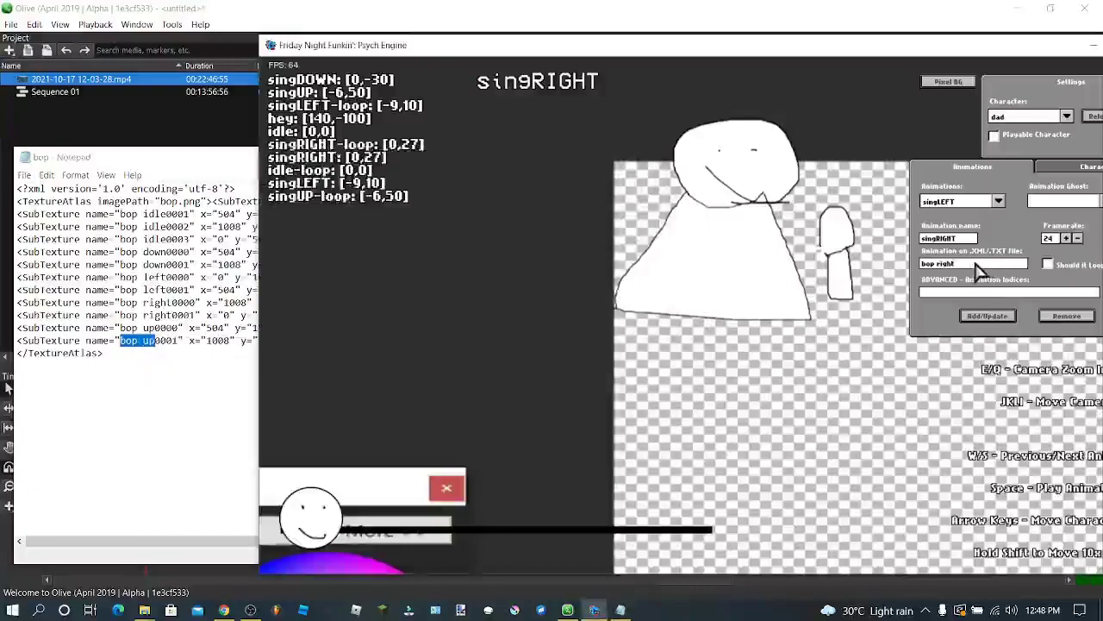
{"action": "left_click", "coordinate": [983, 202]}
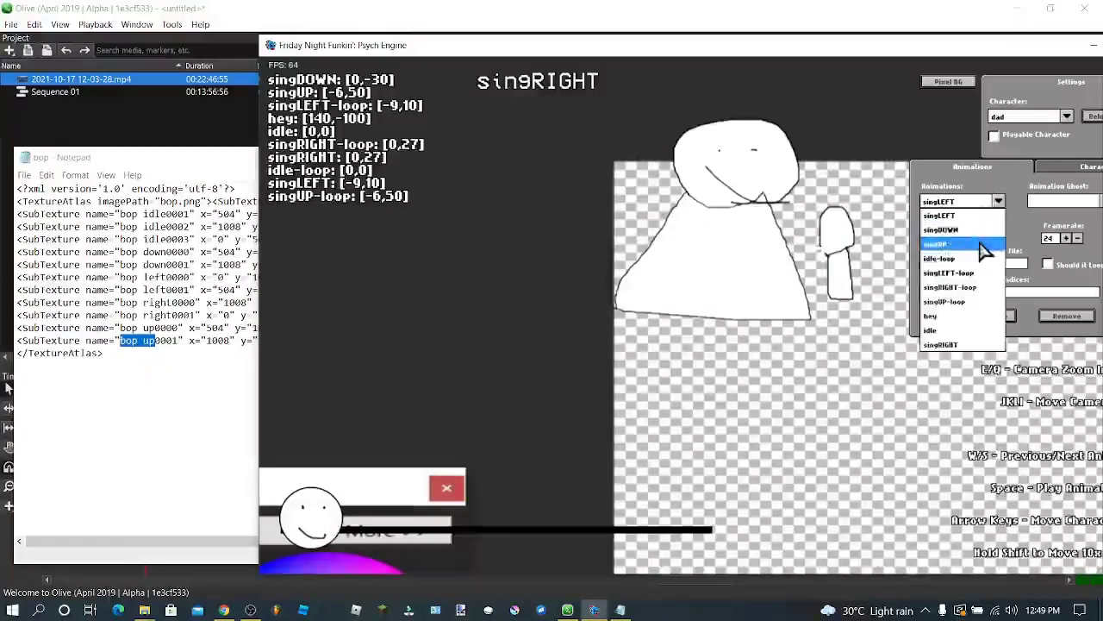
{"action": "left_click", "coordinate": [983, 244]}
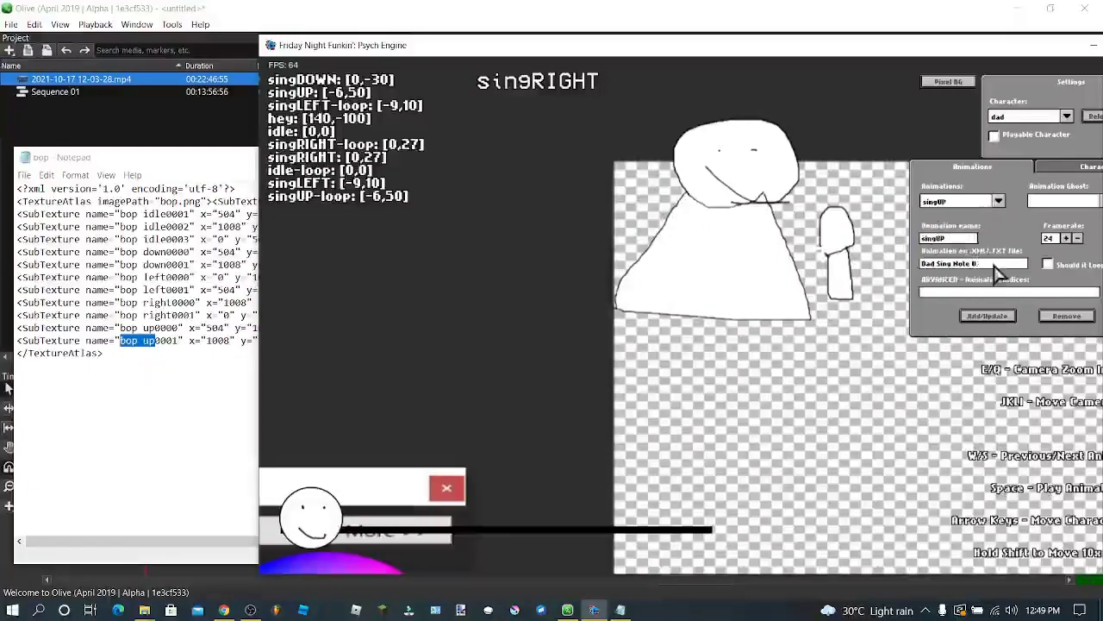
{"action": "key", "text": "BackSpace"}
{"action": "key", "text": "BackSpace"}
{"action": "key", "text": "BackSpace"}
{"action": "key", "text": "BackSpace"}
{"action": "key", "text": "BackSpace"}
{"action": "key", "text": "BackSpace"}
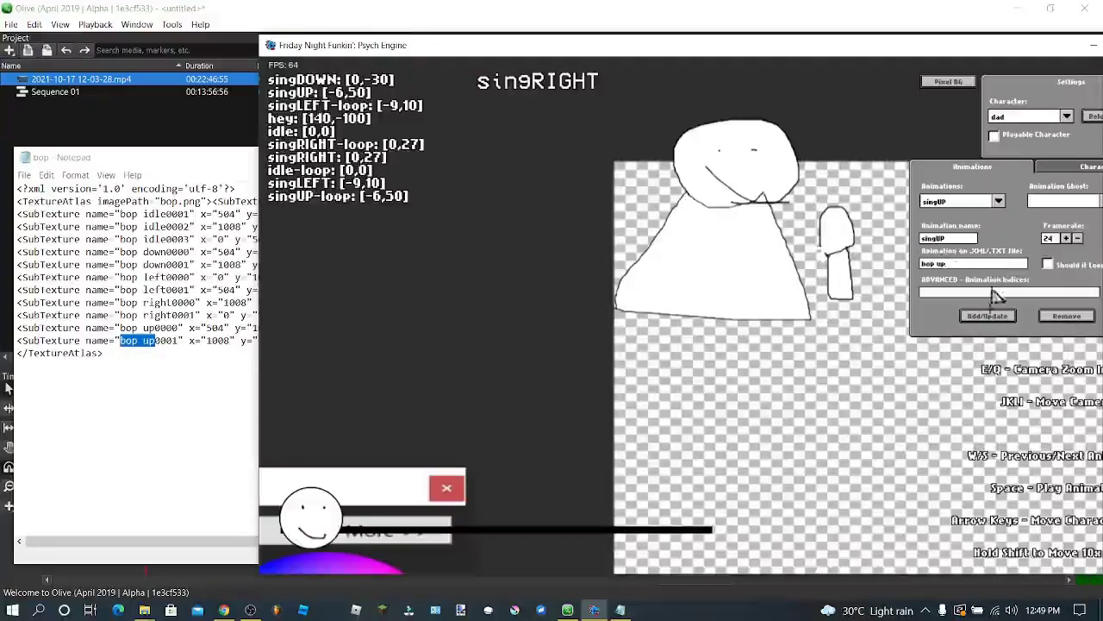
{"action": "left_click", "coordinate": [991, 315]}
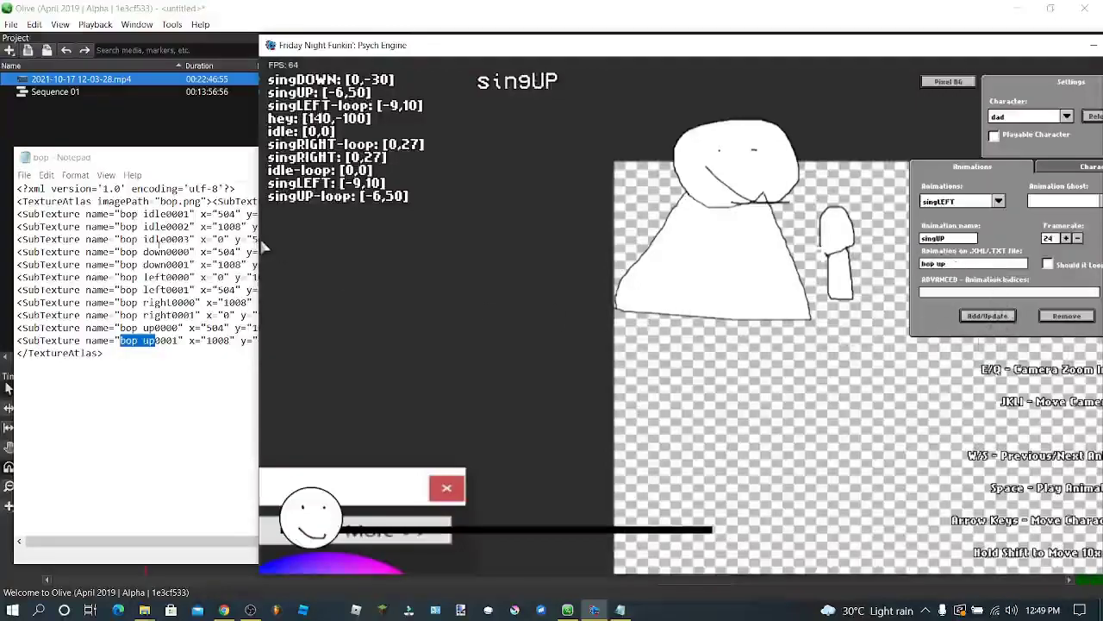
Step: Cycle through the character's animations to check which ones still need their XML names fixed
{"action": "key", "text": "w"}
{"action": "key", "text": "w"}
{"action": "key", "text": "w"}
{"action": "key", "text": "w"}
{"action": "key", "text": "w"}
{"action": "key", "text": "w"}
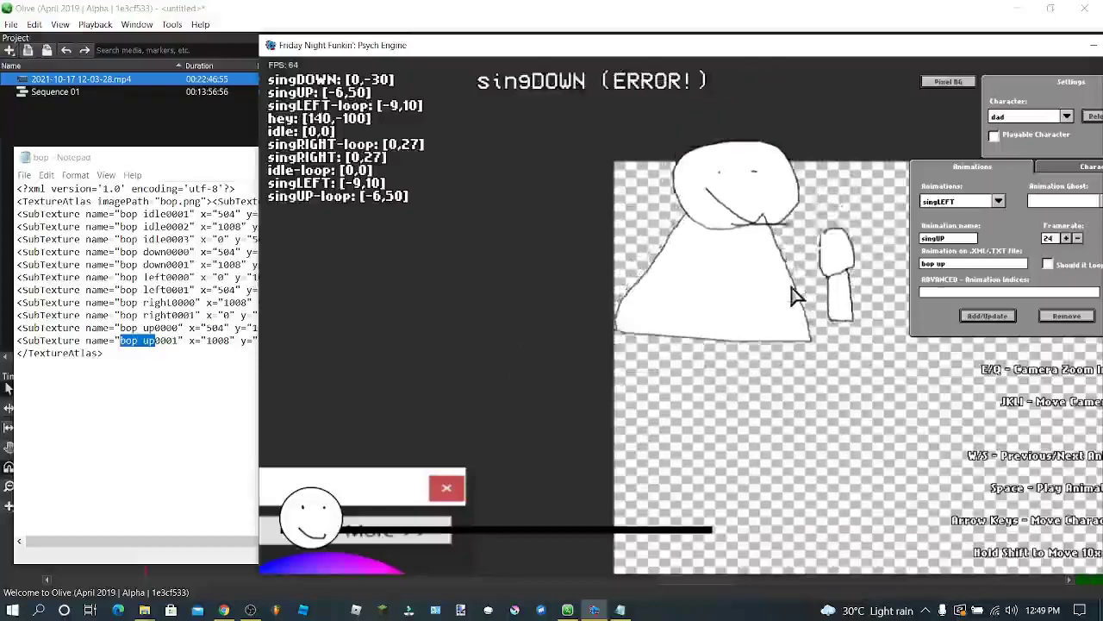
{"action": "key", "text": "w"}
{"action": "key", "text": "w"}
{"action": "key", "text": "w"}
{"action": "key", "text": "w"}
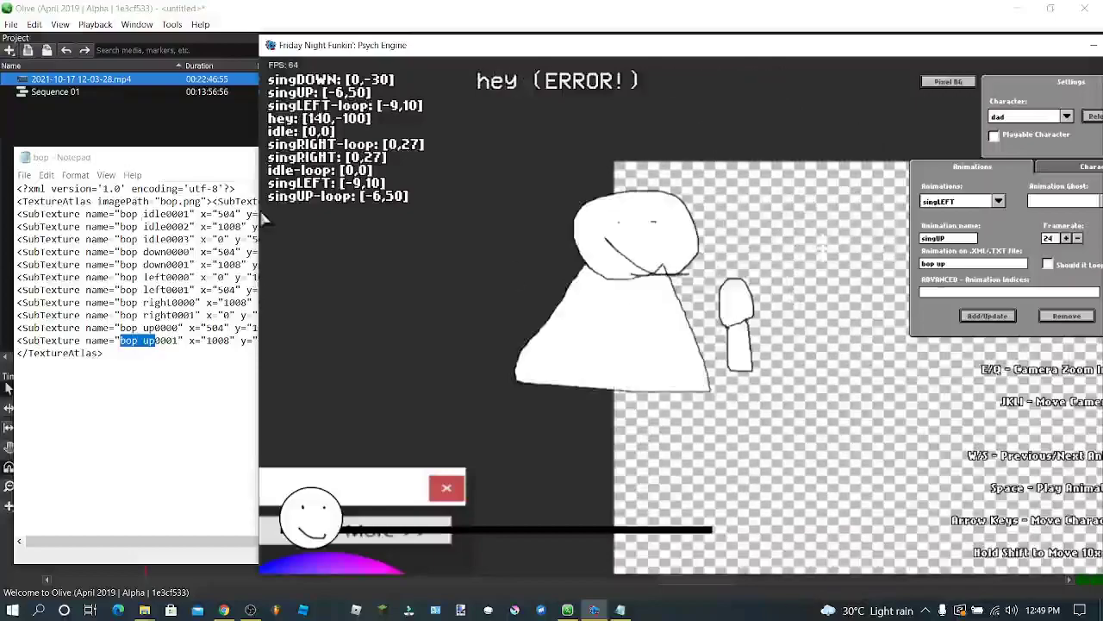
Step: Copy the animation name bop down from the XML file, without its frame number
{"action": "left_click", "coordinate": [143, 252]}
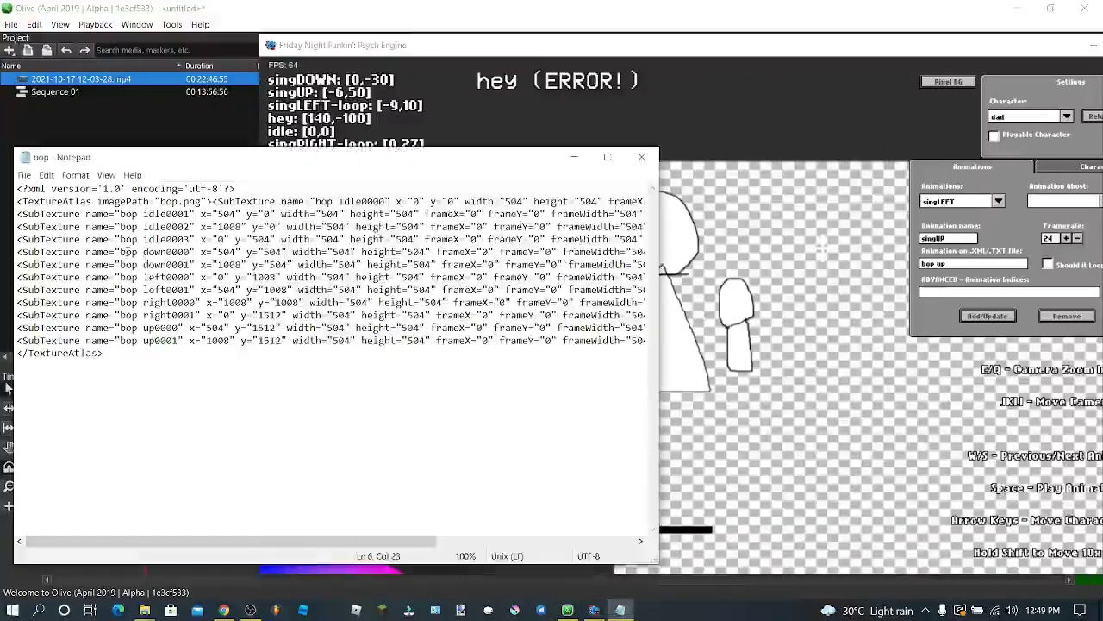
{"action": "double_click", "coordinate": [122, 251]}
{"action": "left_click_drag", "start_coordinate": [122, 252], "coordinate": [150, 252]}
{"action": "left_click", "coordinate": [137, 254]}
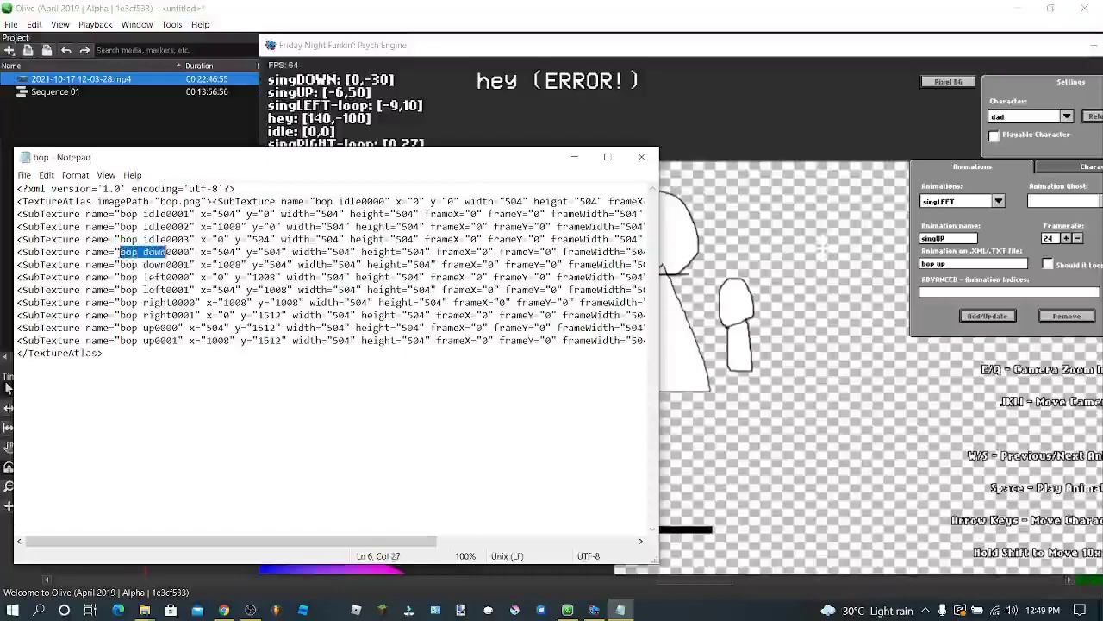
{"action": "right_click", "coordinate": [125, 251]}
{"action": "left_click", "coordinate": [155, 292]}
Step: Replace the singDOWN animation's XML name with bop down and update the animation
{"action": "left_click", "coordinate": [1005, 265]}
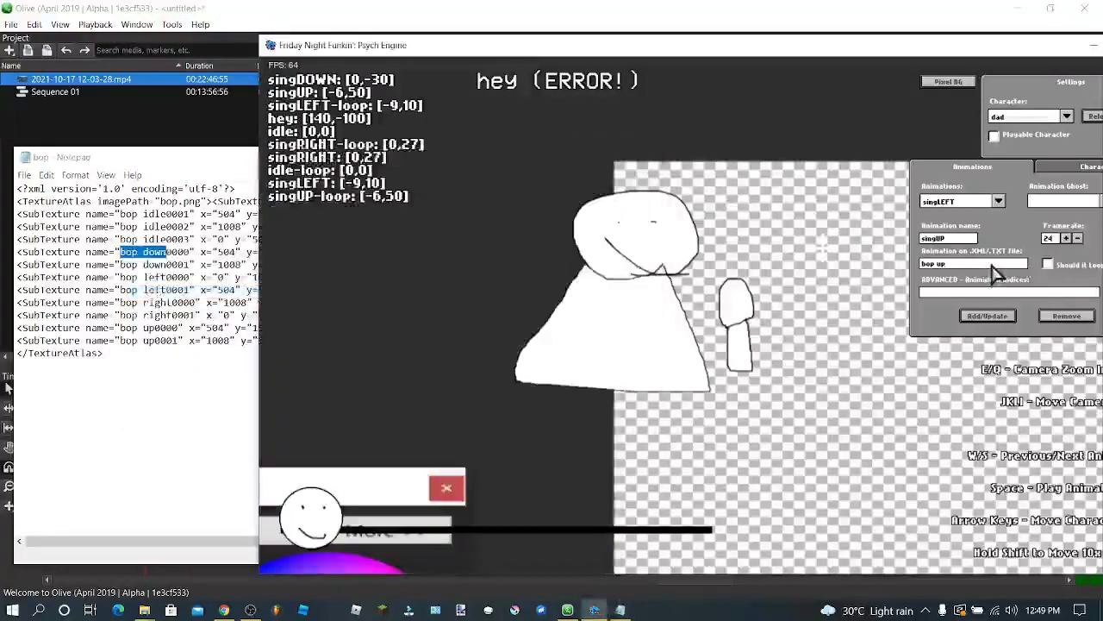
{"action": "left_click", "coordinate": [995, 201]}
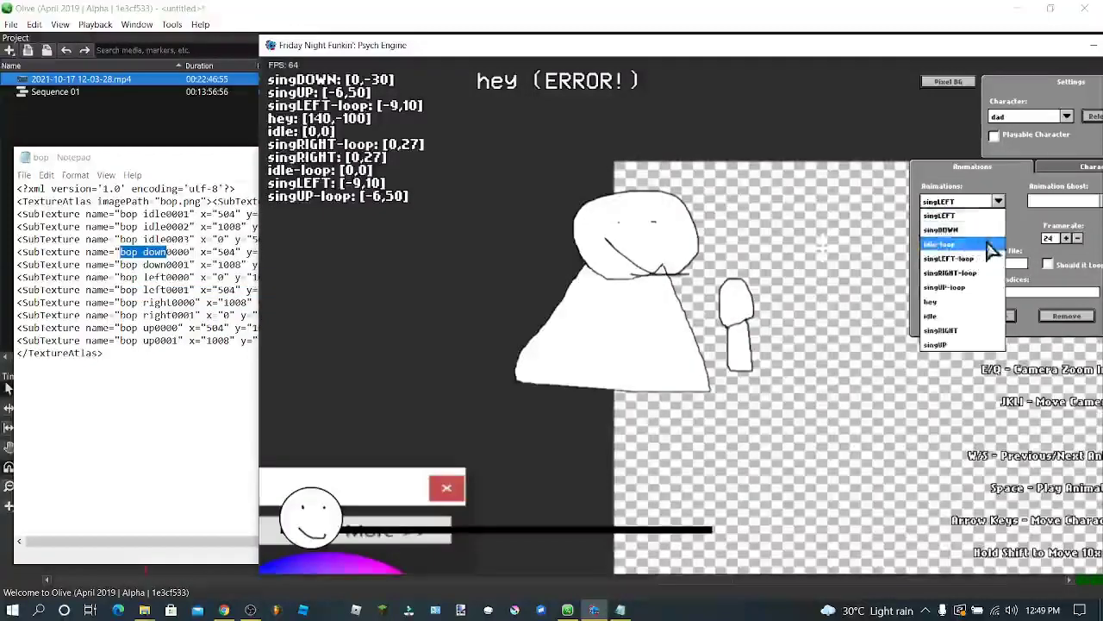
{"action": "left_click", "coordinate": [991, 236]}
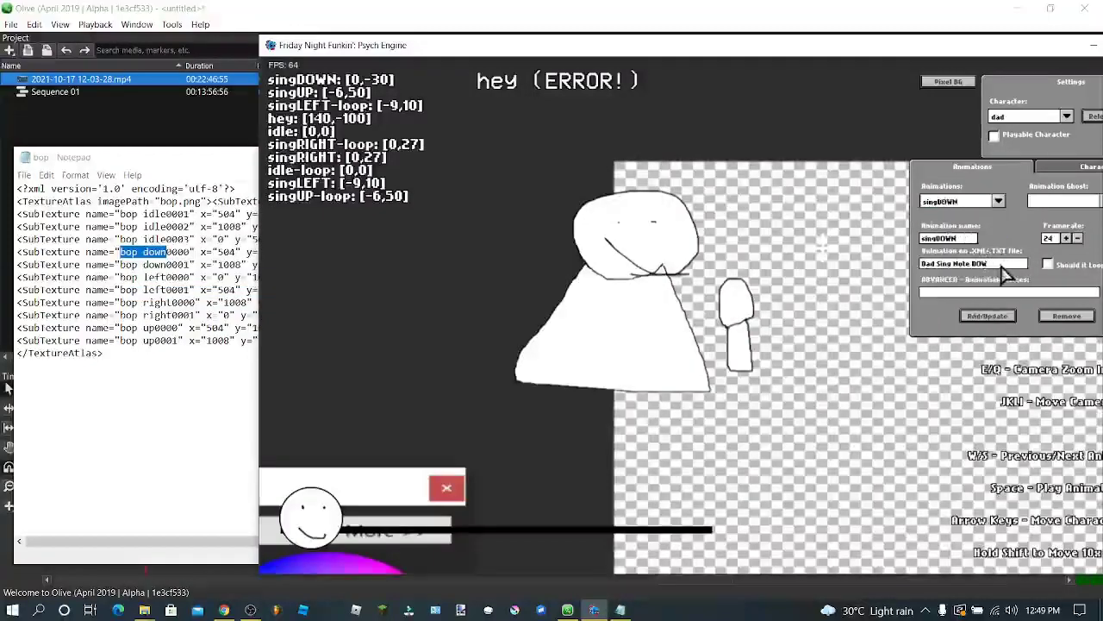
{"action": "key", "text": "ctrl+v"}
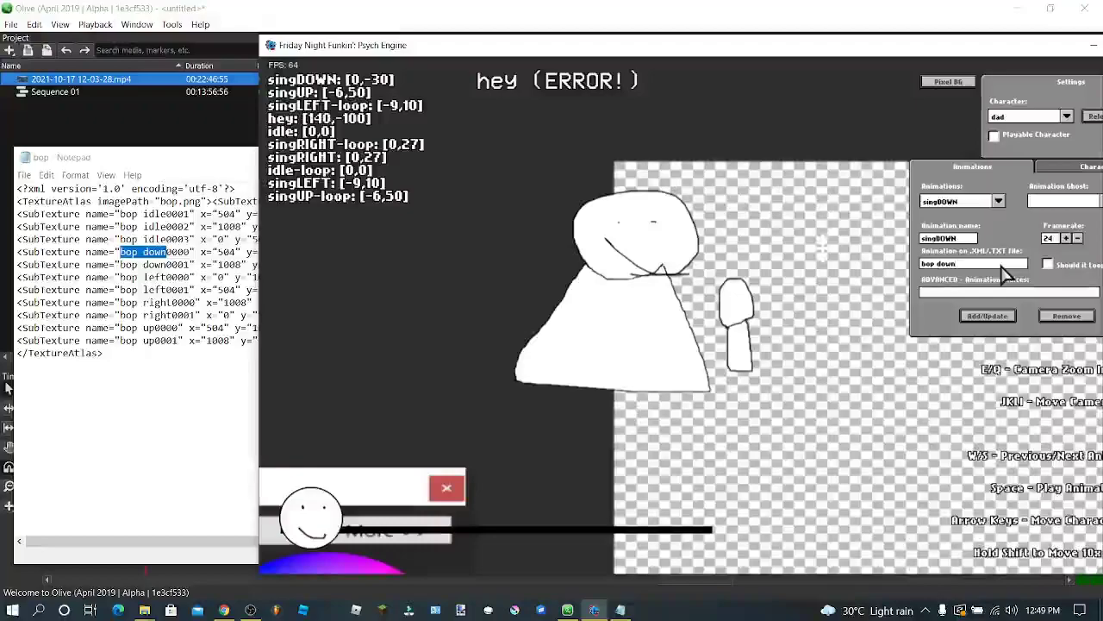
{"action": "left_click", "coordinate": [982, 316]}
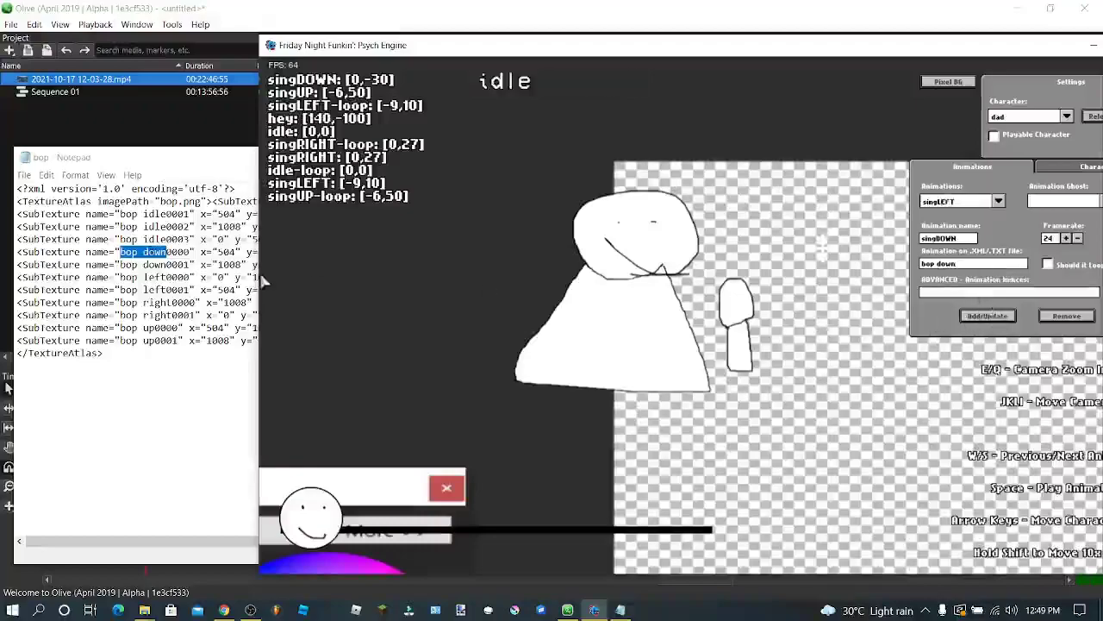
Step: Copy the animation name bop left from the XML file, without its frame number
{"action": "left_click", "coordinate": [125, 277]}
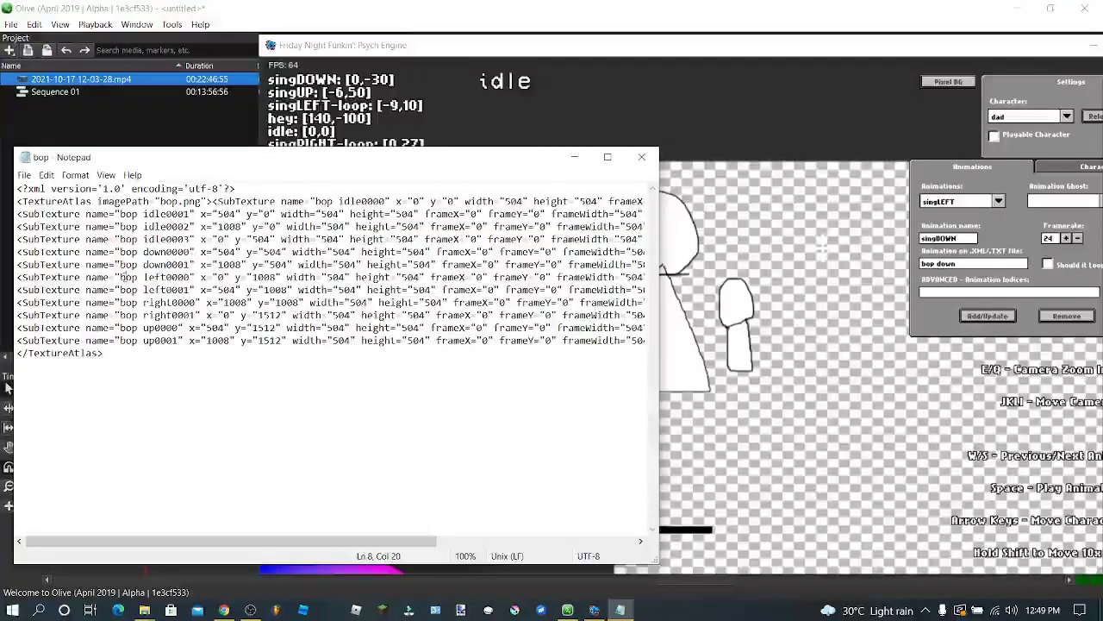
{"action": "double_click", "coordinate": [121, 277]}
{"action": "mouse_move", "coordinate": [121, 277]}
{"action": "left_mouse_down"}
{"action": "mouse_move", "coordinate": [157, 276]}
{"action": "mouse_move", "coordinate": [126, 277]}
{"action": "left_mouse_up"}
{"action": "left_click", "coordinate": [155, 276]}
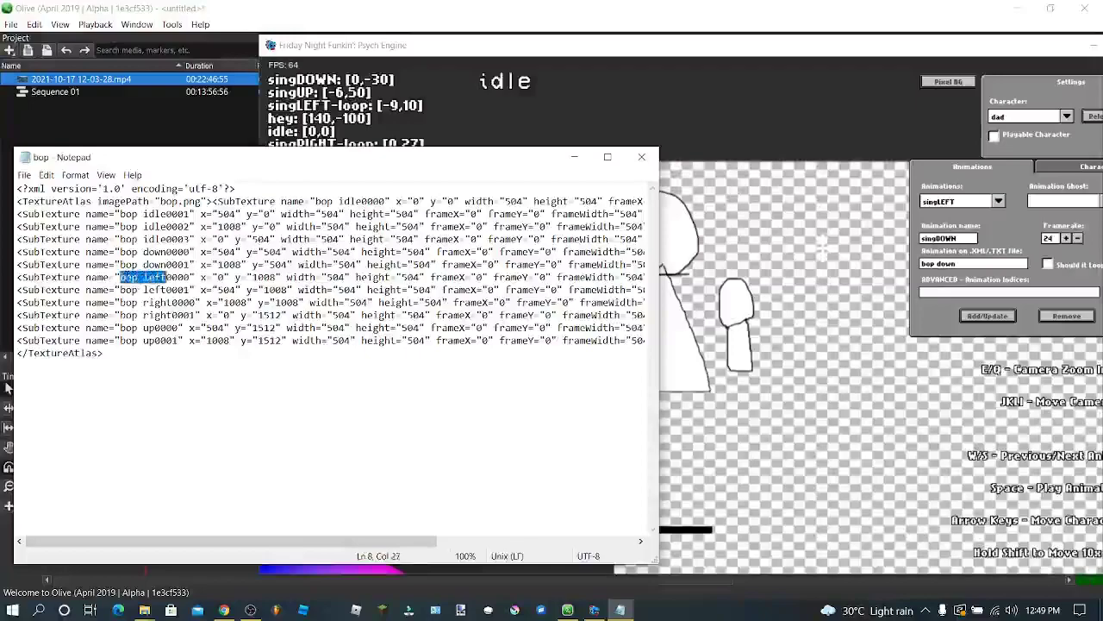
{"action": "right_click", "coordinate": [130, 277]}
{"action": "left_click", "coordinate": [164, 314]}
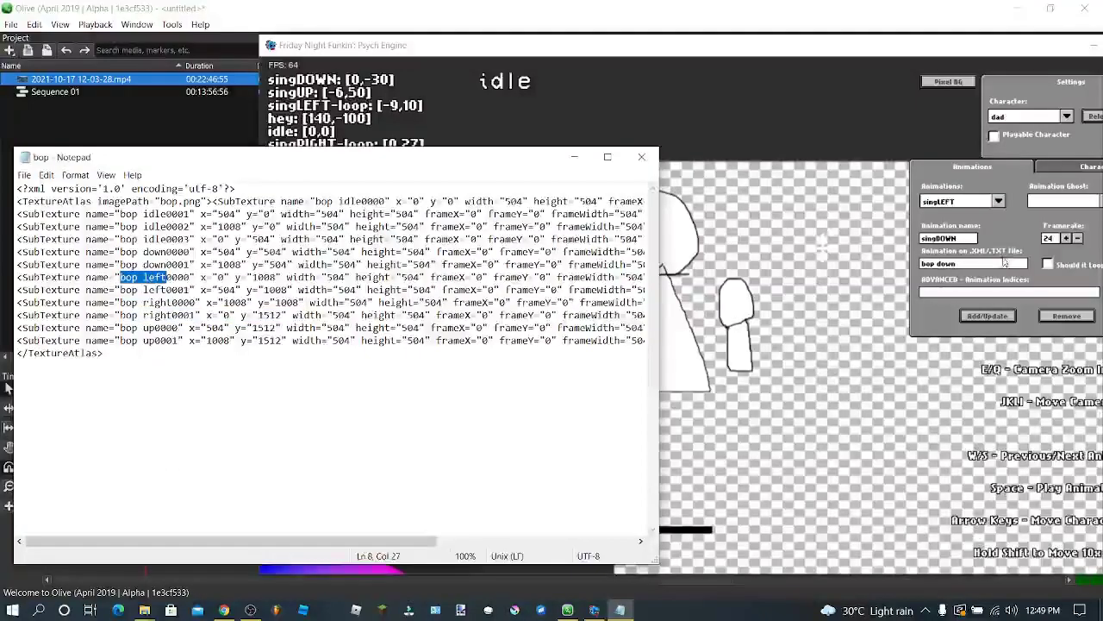
Step: Replace the singLEFT animation's XML name with bop left and update the animation
{"action": "left_click", "coordinate": [986, 267]}
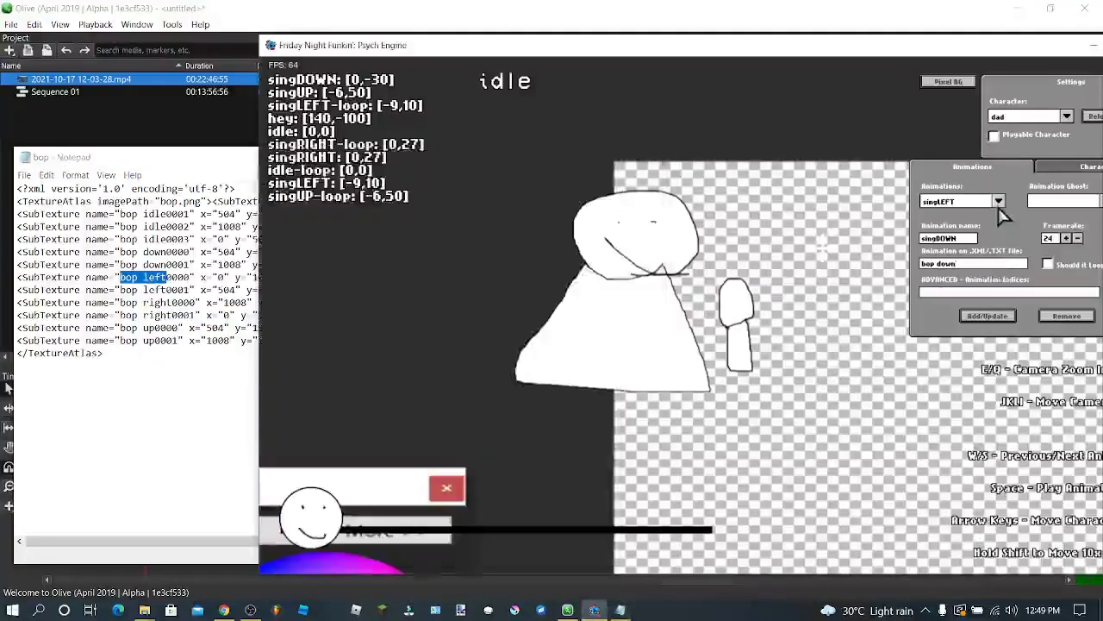
{"action": "left_click", "coordinate": [998, 201]}
{"action": "left_click", "coordinate": [993, 245]}
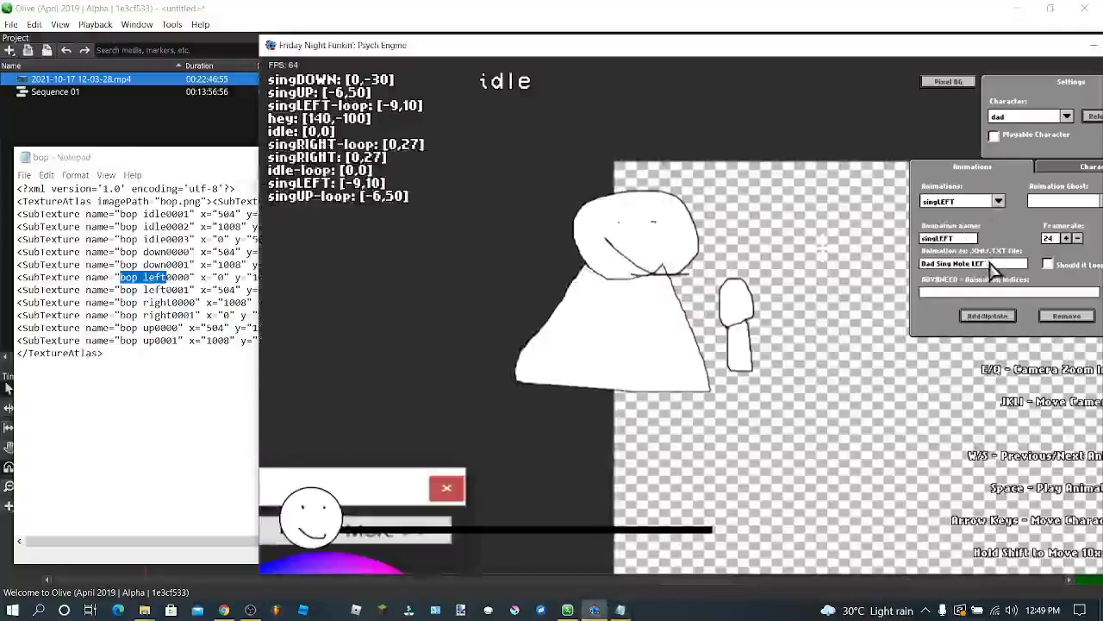
{"action": "key", "text": "BackSpace"}
{"action": "key", "text": "BackSpace"}
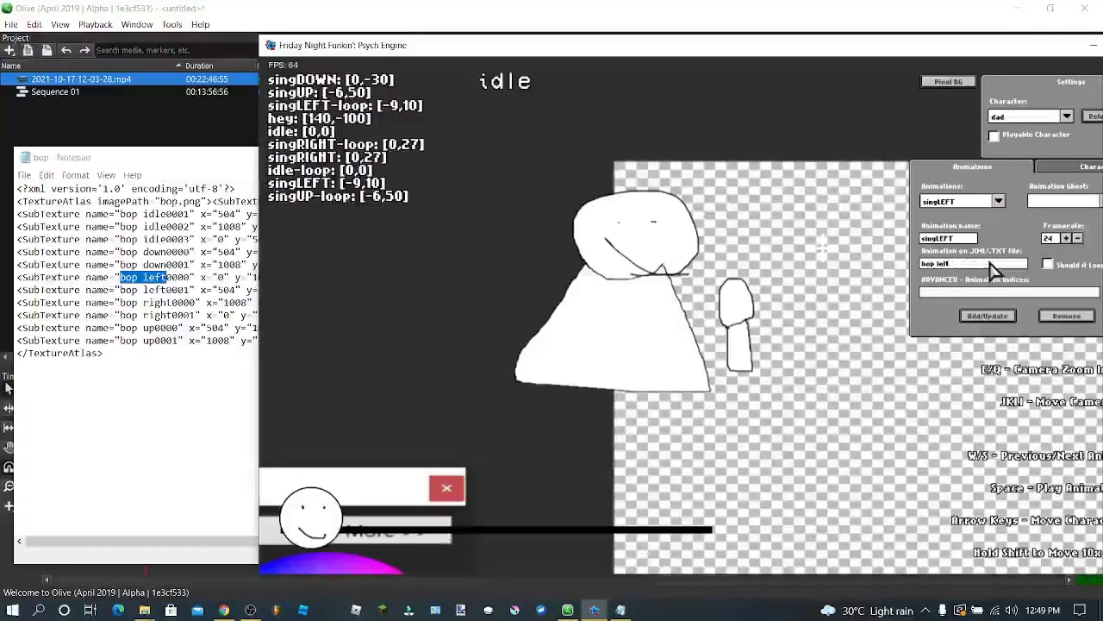
{"action": "left_click", "coordinate": [987, 317]}
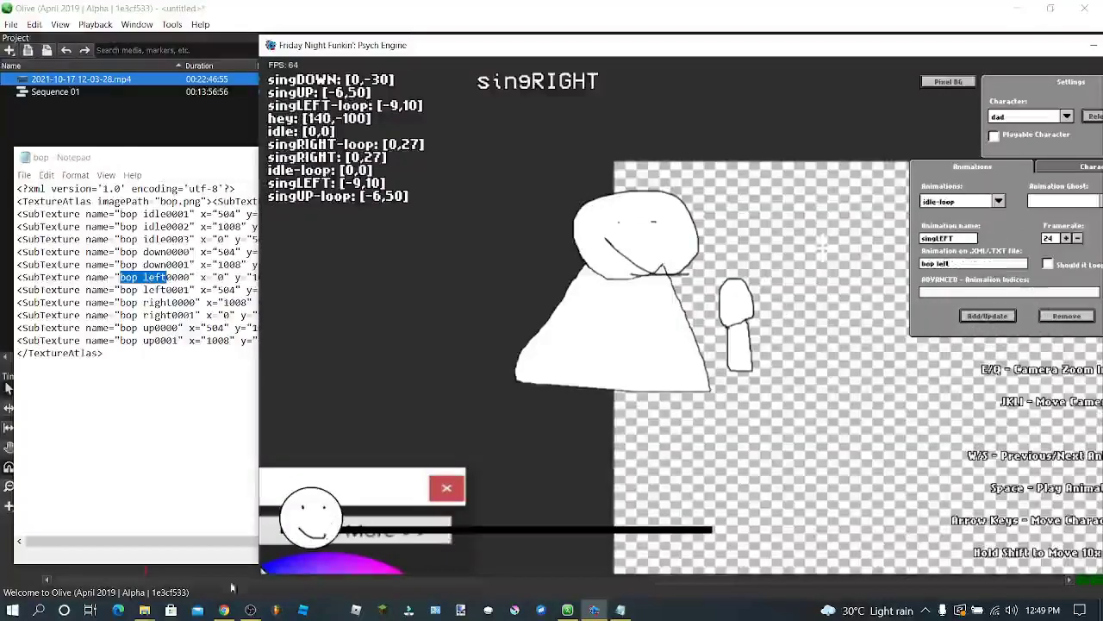
Step: Cycle through the character's animations to check the idle, singLEFT, singDOWN and singRIGHT poses
{"action": "left_click", "coordinate": [250, 609]}
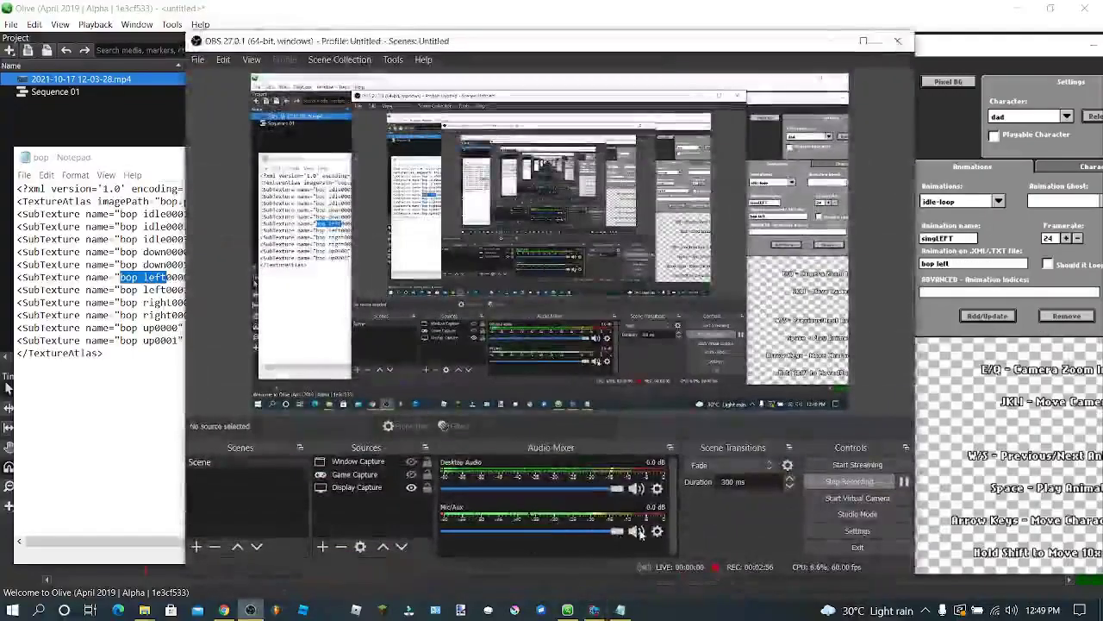
{"action": "left_click", "coordinate": [935, 439]}
{"action": "key", "text": "w"}
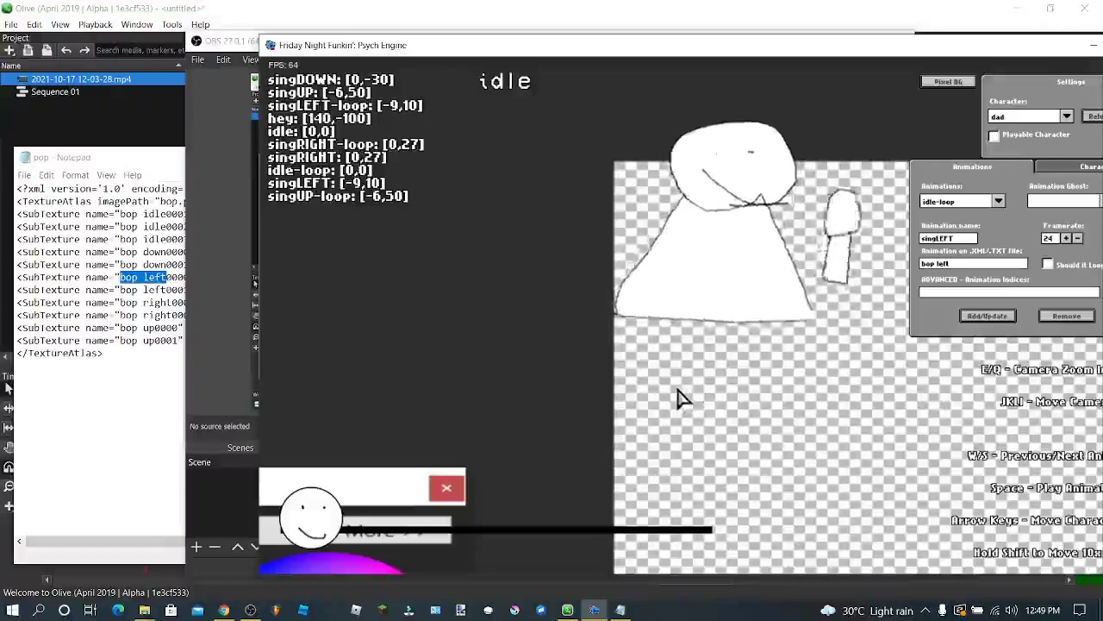
{"action": "key", "text": "w"}
{"action": "key", "text": "w"}
{"action": "key", "text": "w"}
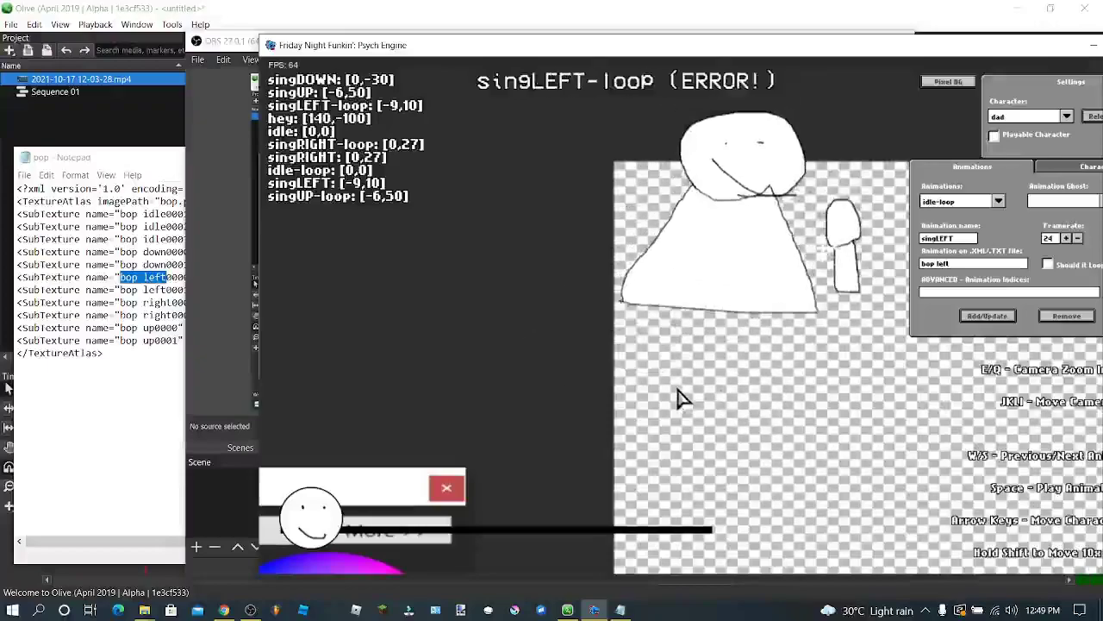
{"action": "key", "text": "w"}
{"action": "key", "text": "w"}
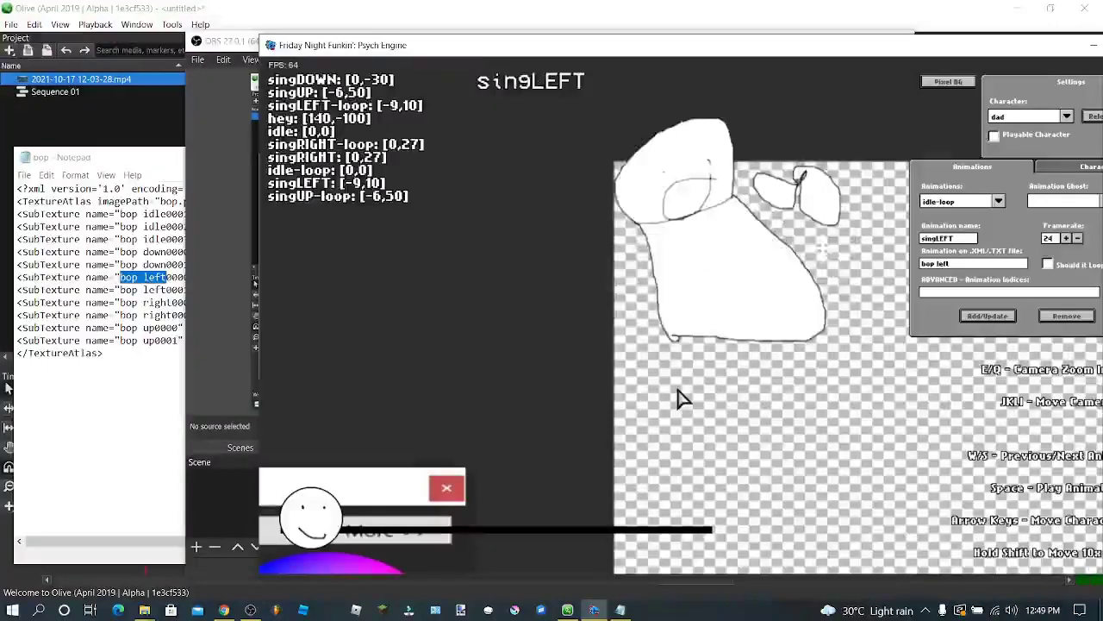
{"action": "key", "text": "w"}
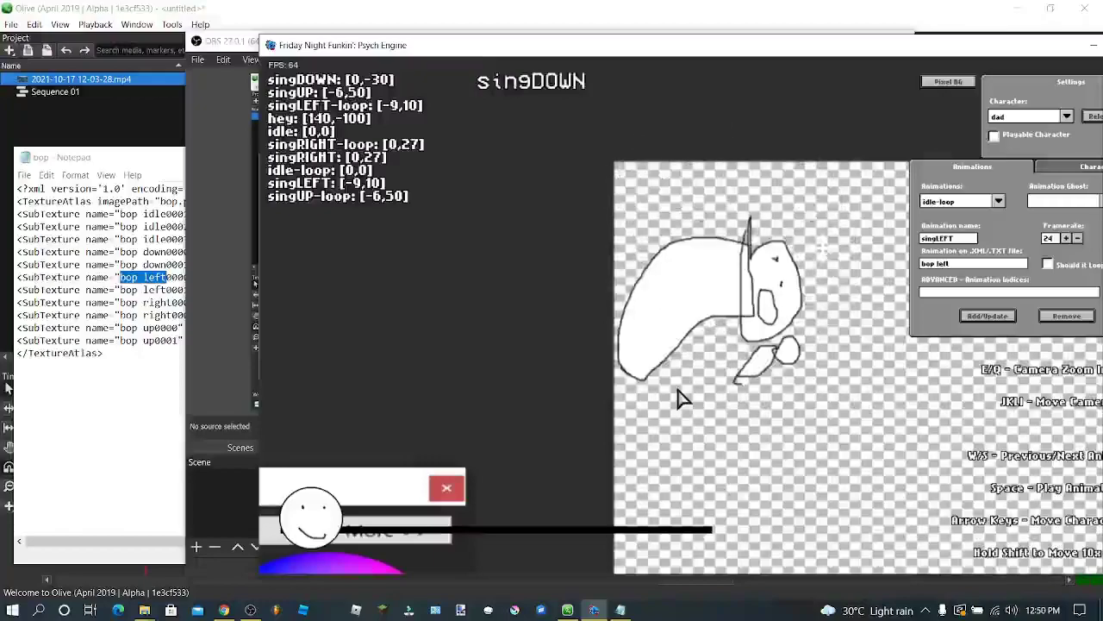
{"action": "key", "text": "w"}
{"action": "key", "text": "w"}
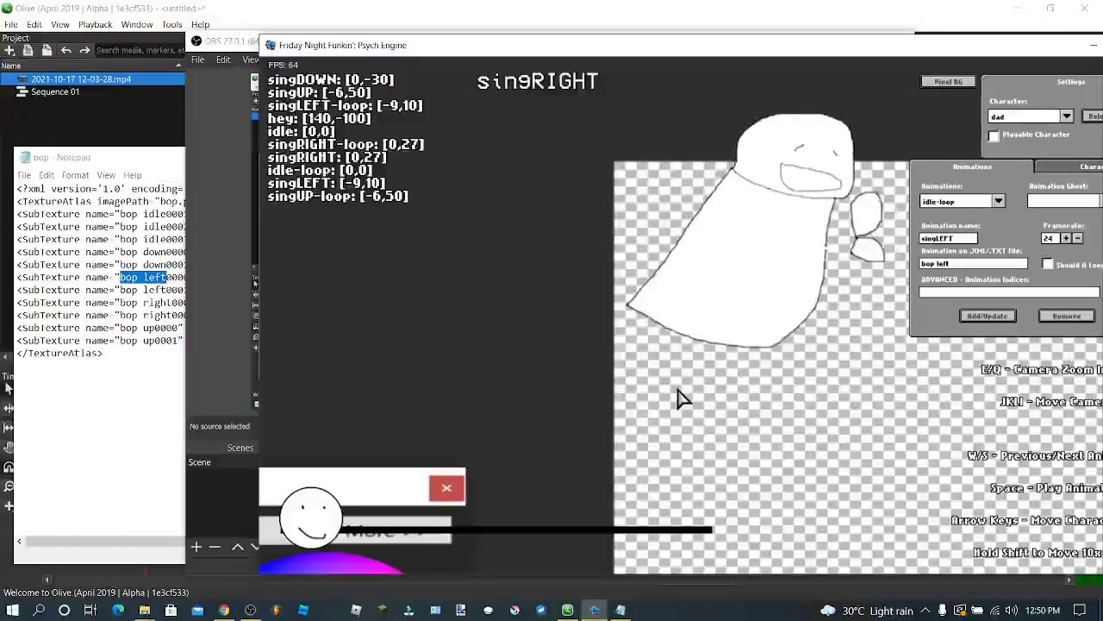
Step: Switch to OBS, lower the Mic/Aux volume to its minimum and return to the Character Editor
{"action": "left_click", "coordinate": [250, 609]}
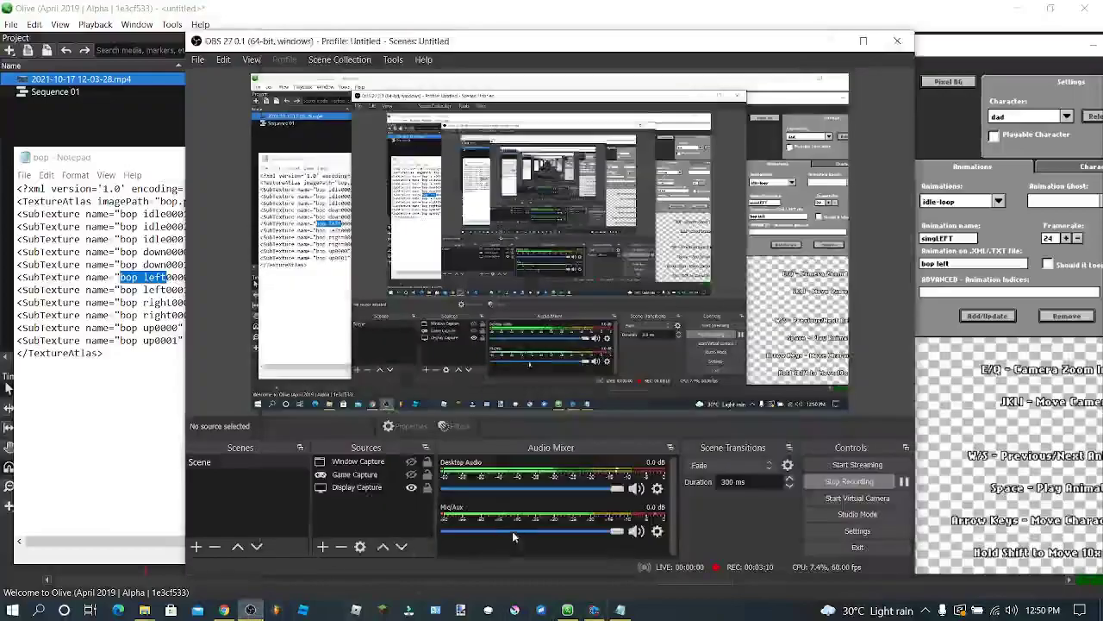
{"action": "left_click_drag", "start_coordinate": [539, 529], "coordinate": [447, 530]}
{"action": "left_click", "coordinate": [829, 41]}
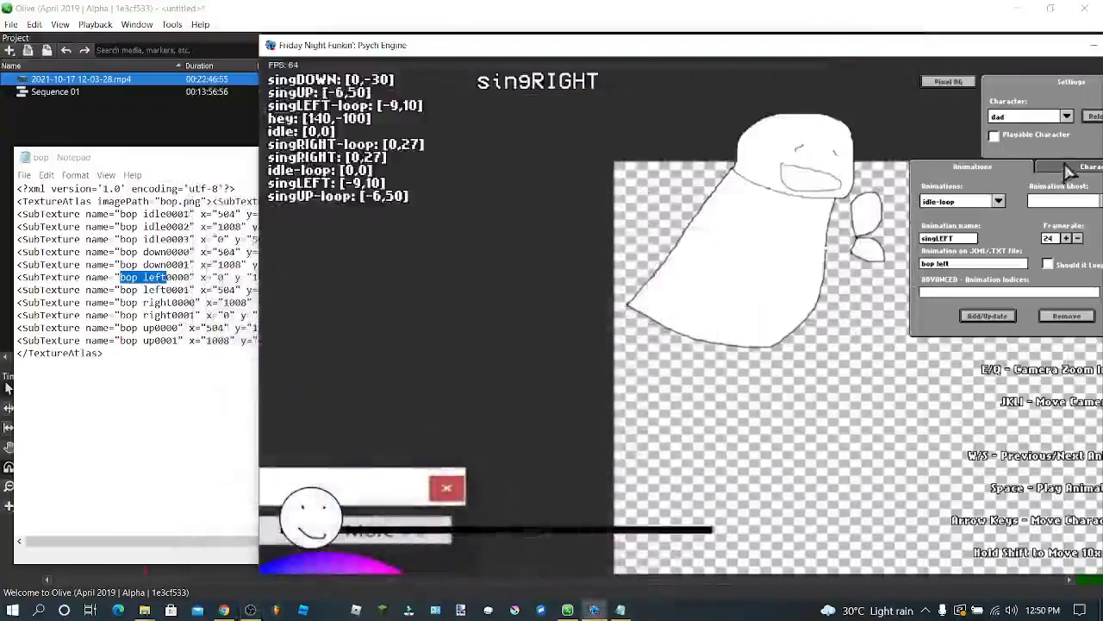
Step: Show the character's general settings and zoom the editor camera in and out to inspect the whole scene
{"action": "left_click", "coordinate": [1069, 169]}
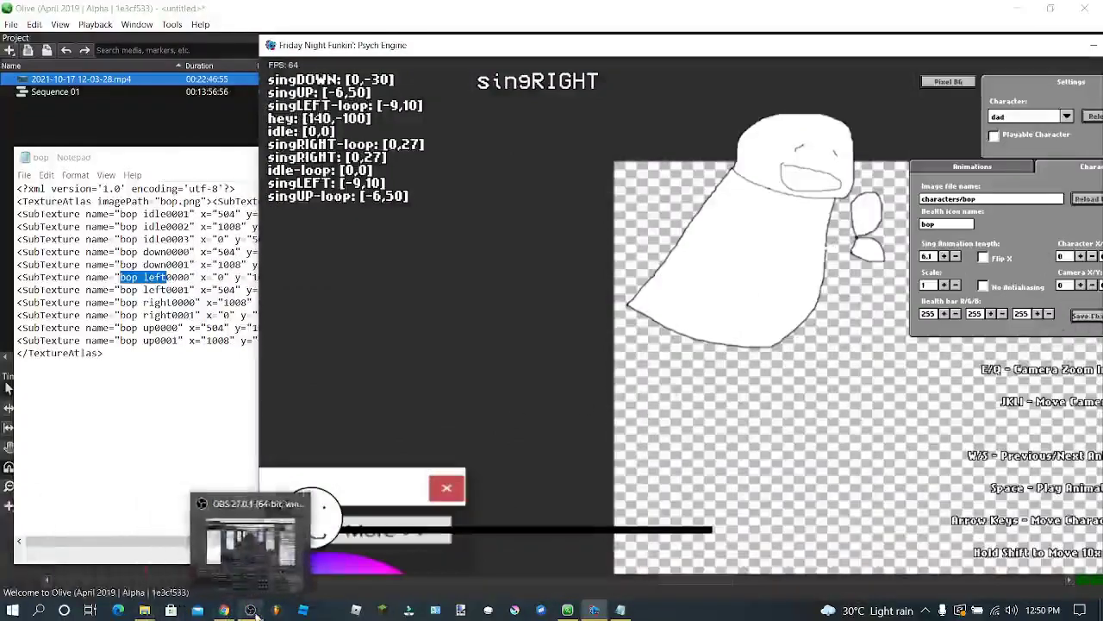
{"action": "left_click", "coordinate": [256, 612]}
{"action": "left_click", "coordinate": [1021, 452]}
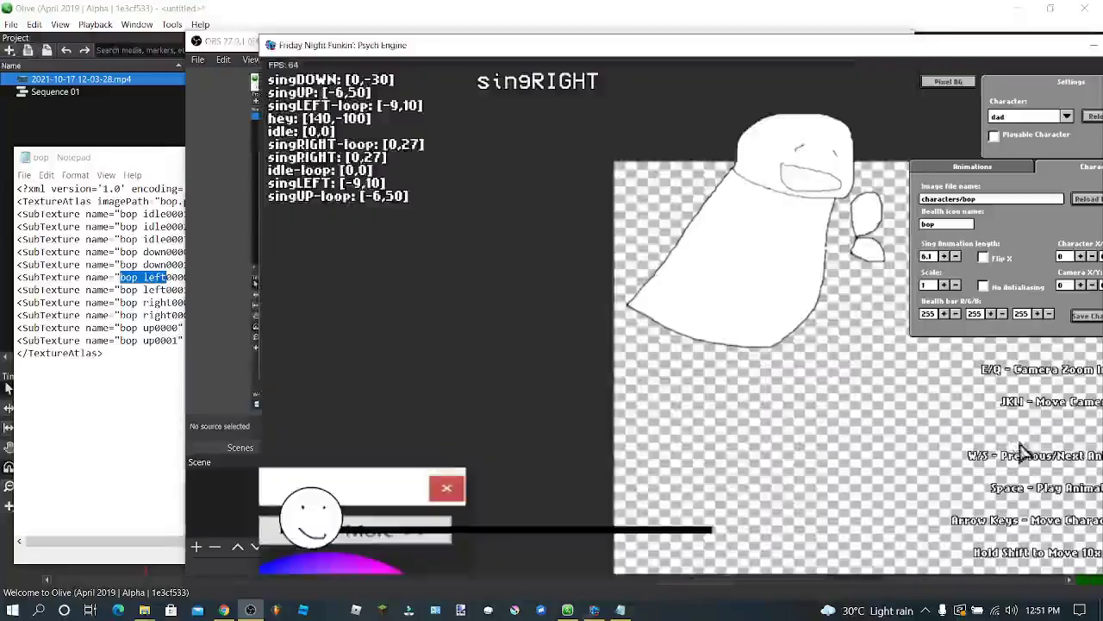
{"action": "key", "text": "e"}
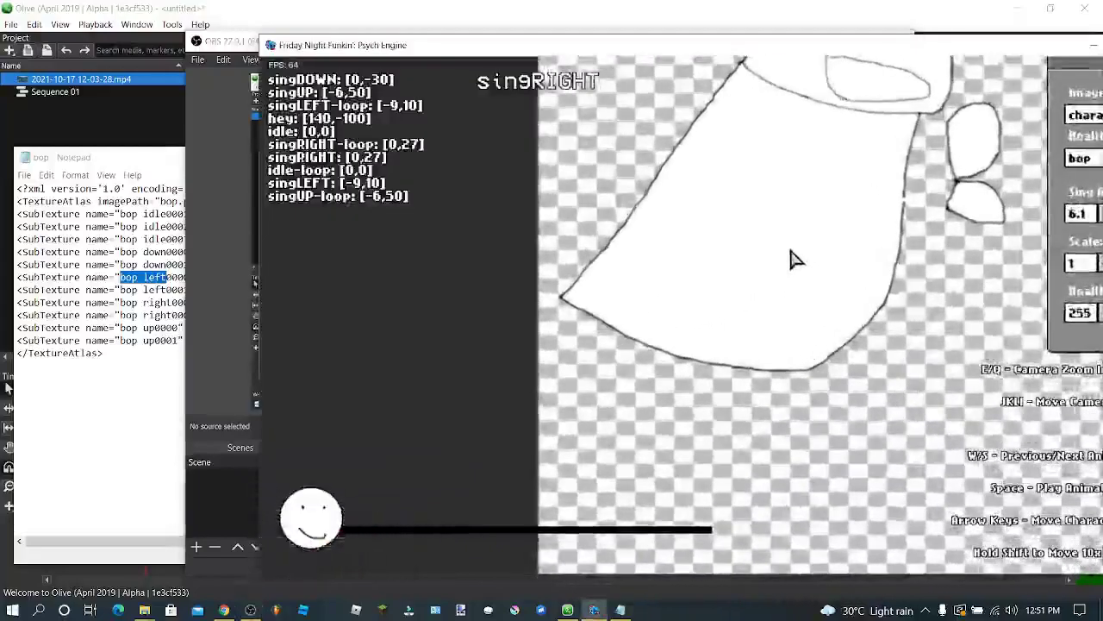
{"action": "key", "text": "q"}
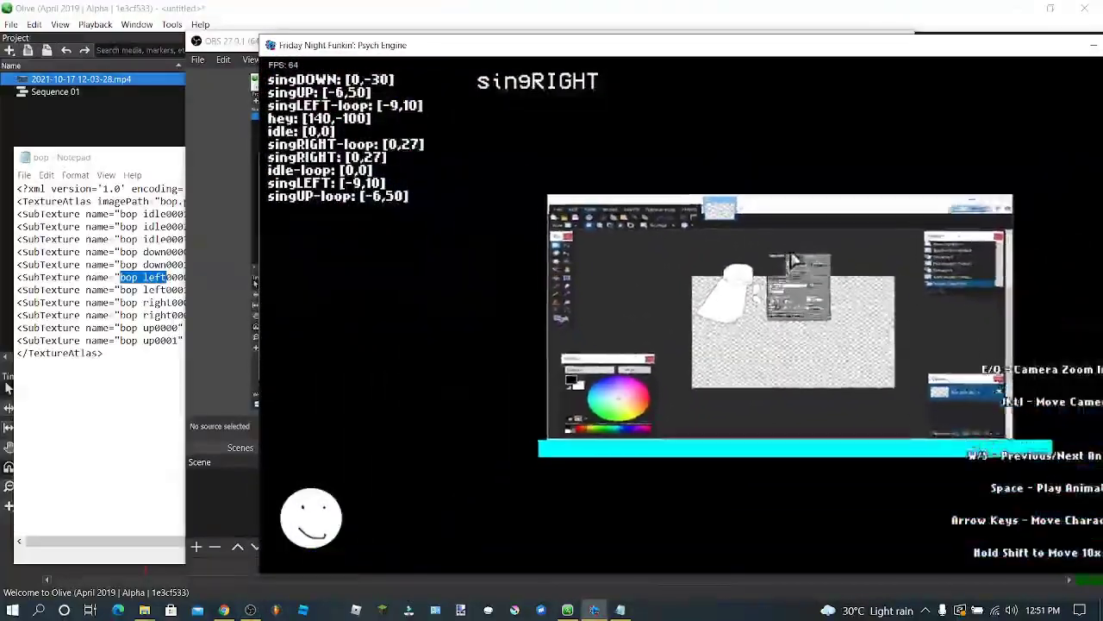
{"action": "key", "text": "e"}
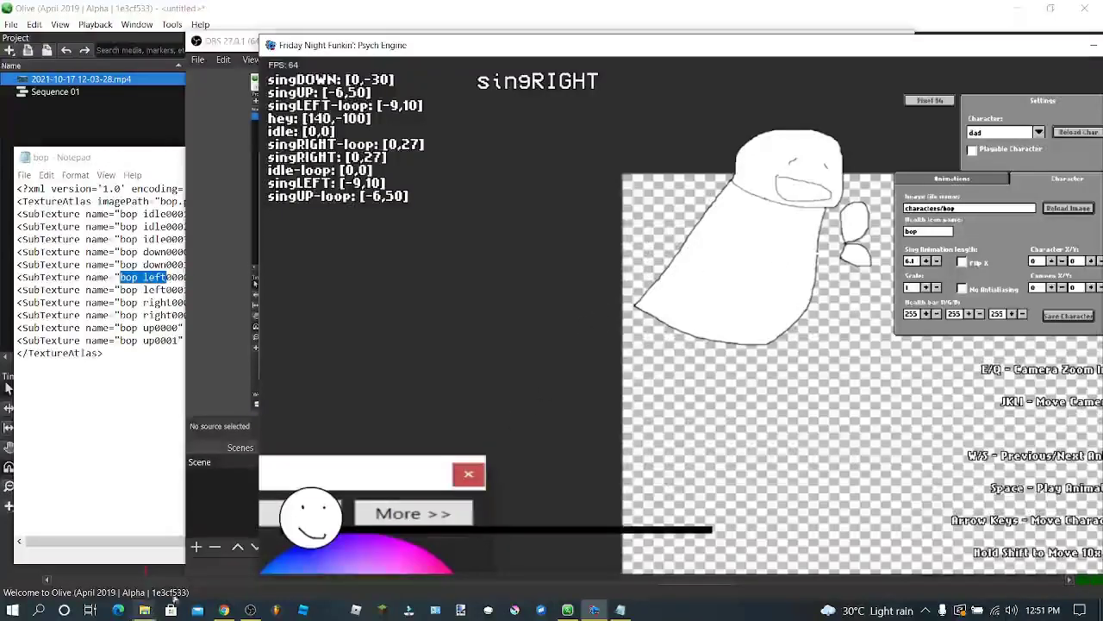
Step: Switch to OBS and restore the Mic/Aux volume to 0.0 dB, leaving the microphone unmuted
{"action": "left_click", "coordinate": [250, 610]}
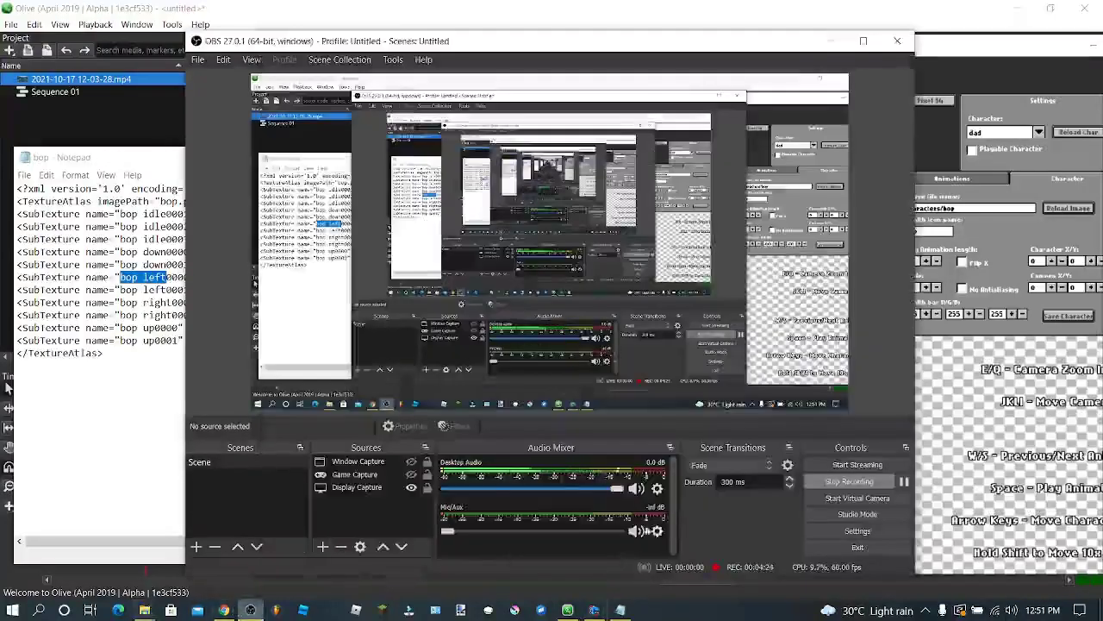
{"action": "left_click", "coordinate": [633, 531]}
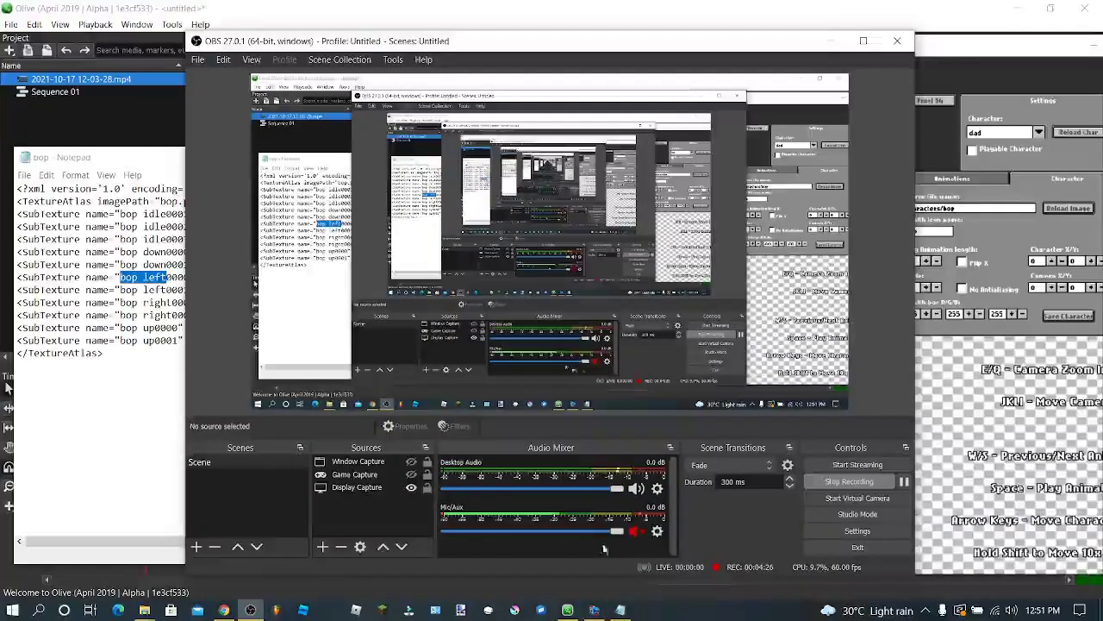
{"action": "left_click", "coordinate": [636, 532]}
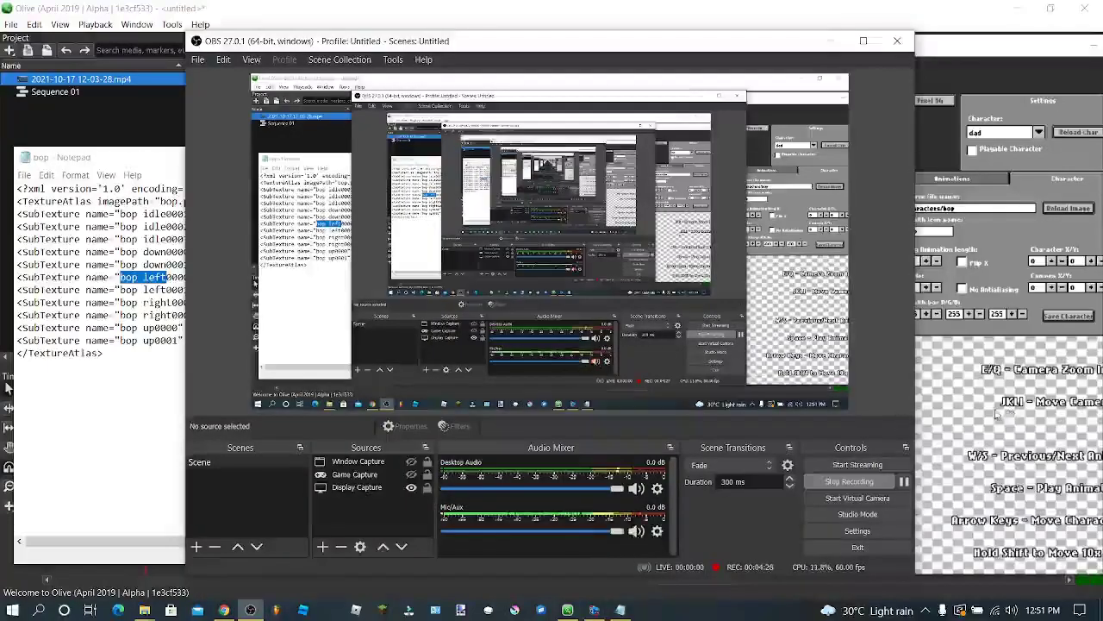
Step: Start saving the character as a JSON file in the mods characters folder, and cancel the save
{"action": "left_click", "coordinate": [997, 414]}
{"action": "left_click", "coordinate": [1067, 316]}
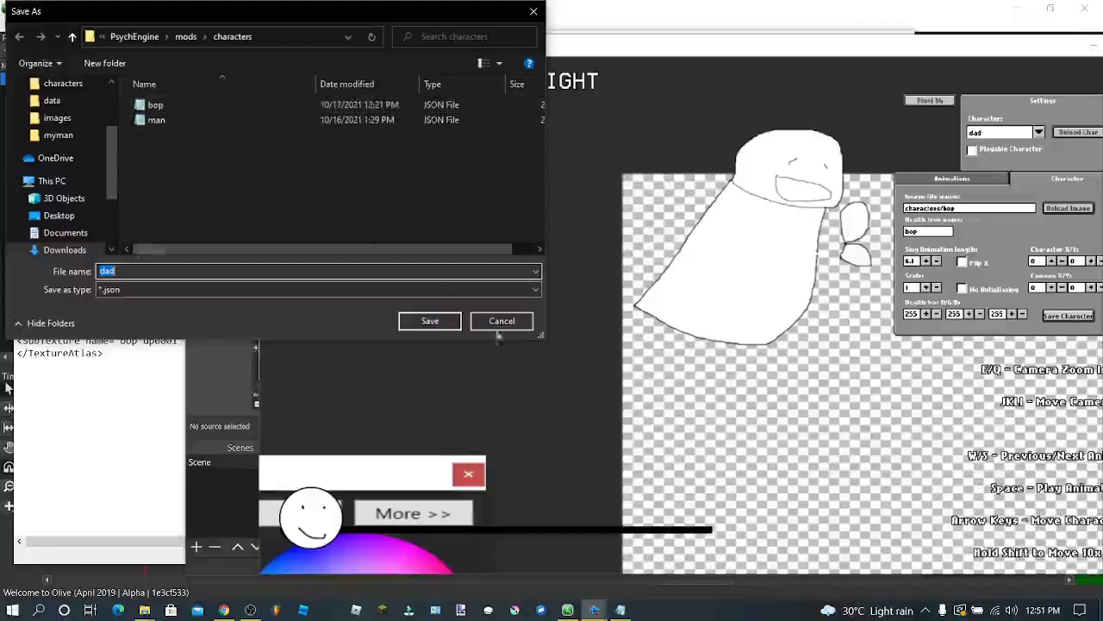
{"action": "left_click", "coordinate": [534, 12]}
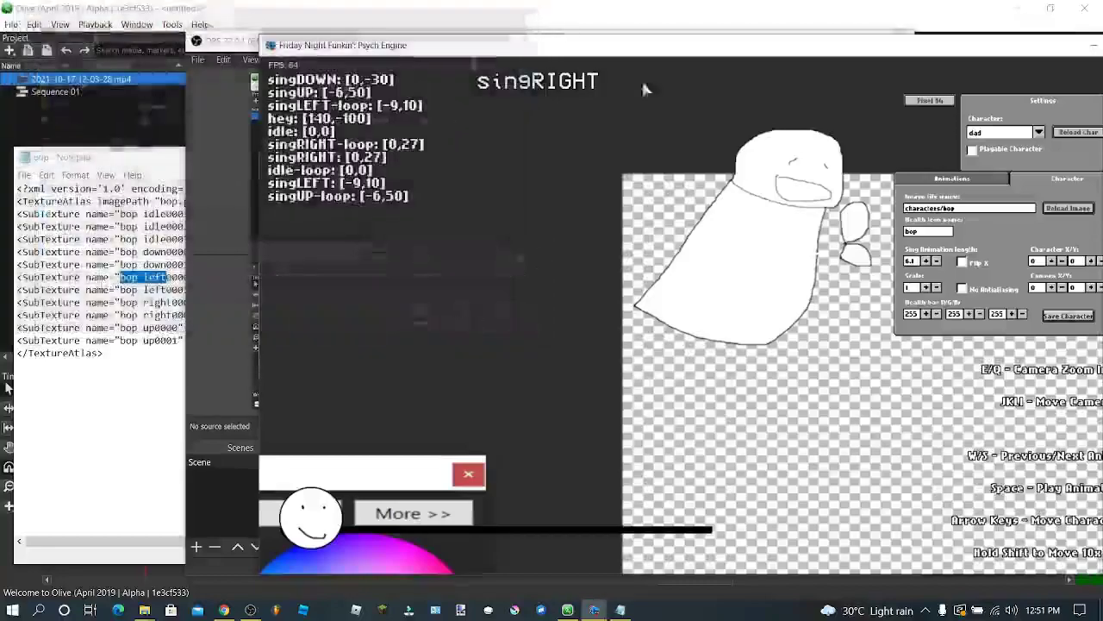
{"action": "left_click", "coordinate": [250, 610]}
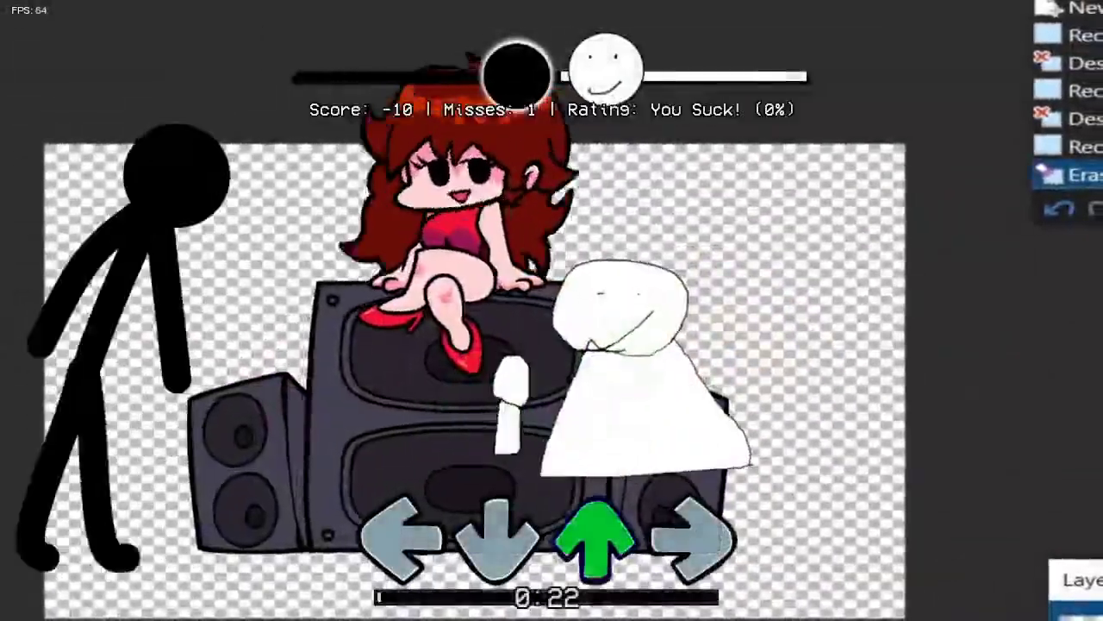
Step: Play through the song, hitting the arrow notes to test the custom player character's sing animations and health icon
{"action": "key", "text": "Right"}
{"action": "key", "text": "Right"}
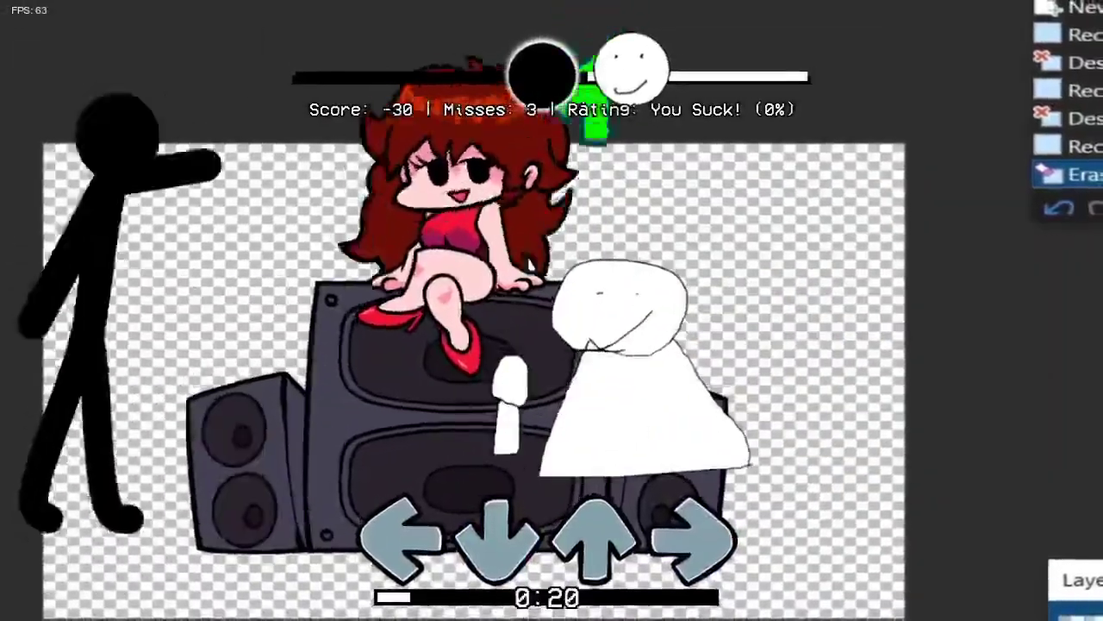
{"action": "key", "text": "Up"}
{"action": "key", "text": "Up"}
{"action": "key", "text": "Up"}
{"action": "key", "text": "Down"}
{"action": "key", "text": "Up"}
{"action": "key", "text": "Left"}
{"action": "key", "text": "Down"}
{"action": "key", "text": "Right"}
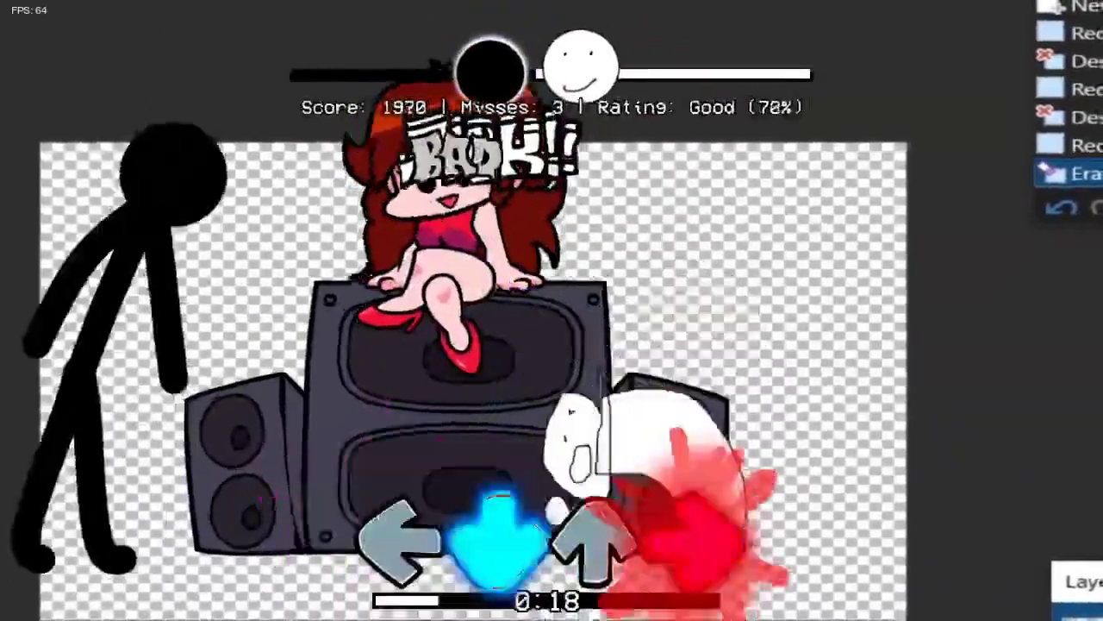
{"action": "key", "text": "Down"}
{"action": "key", "text": "Left"}
{"action": "key", "text": "Down"}
{"action": "key", "text": "Up"}
{"action": "key", "text": "Right"}
{"action": "key", "text": "Up"}
{"action": "key", "text": "Left"}
{"action": "key", "text": "Left"}
{"action": "key", "text": "Left"}
{"action": "key", "text": "Left"}
{"action": "key", "text": "Left"}
{"action": "key", "text": "Down"}
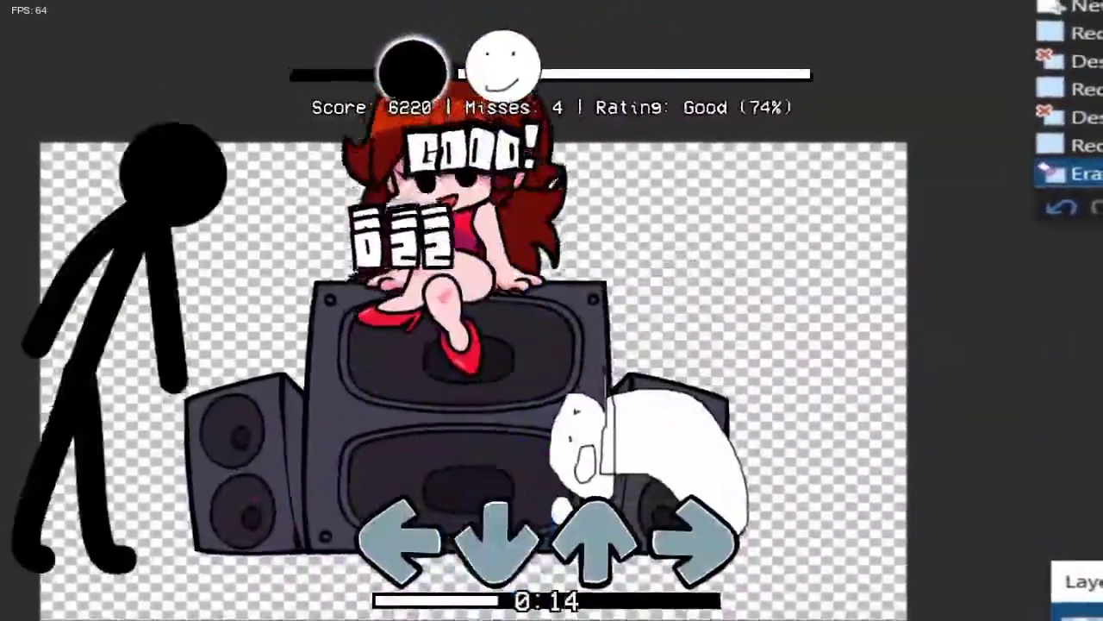
{"action": "key", "text": "Up"}
{"action": "key", "text": "Left"}
{"action": "key", "text": "Down"}
{"action": "key", "text": "Right"}
{"action": "key", "text": "Down"}
{"action": "key", "text": "Up"}
{"action": "key", "text": "Left"}
{"action": "key", "text": "Right"}
{"action": "key", "text": "Down"}
{"action": "key", "text": "Up"}
{"action": "key", "text": "Left"}
{"action": "key", "text": "Down"}
{"action": "key", "text": "Right"}
{"action": "key", "text": "Left"}
{"action": "key", "text": "Up"}
{"action": "key", "text": "Down"}
{"action": "key", "text": "Right"}
{"action": "key", "text": "Left"}
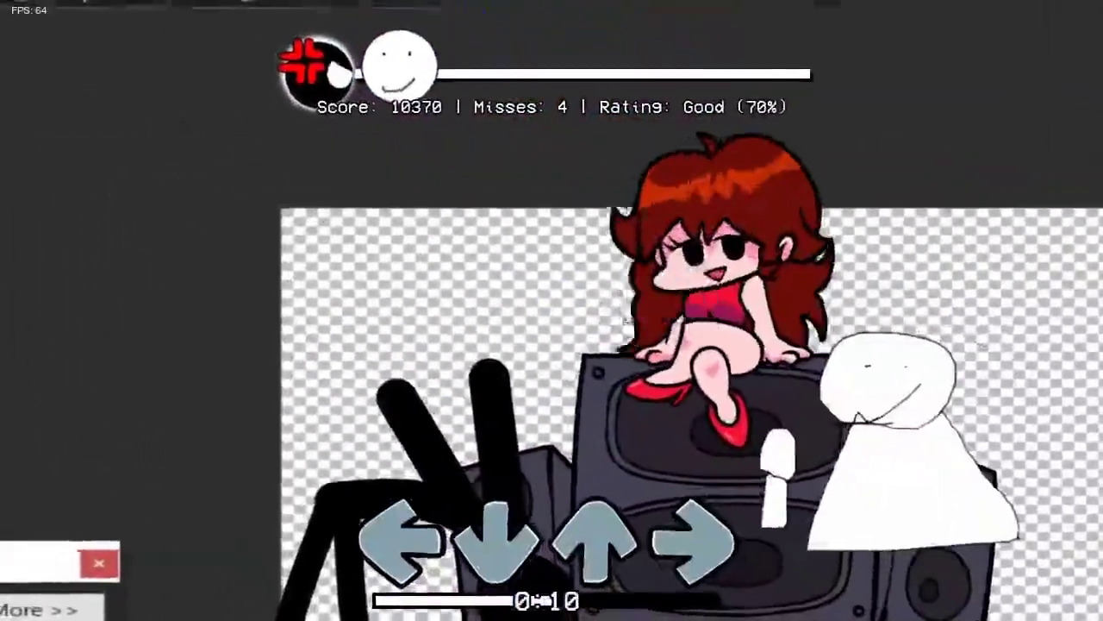
{"action": "key", "text": "Up"}
{"action": "key", "text": "Up"}
{"action": "key", "text": "Up"}
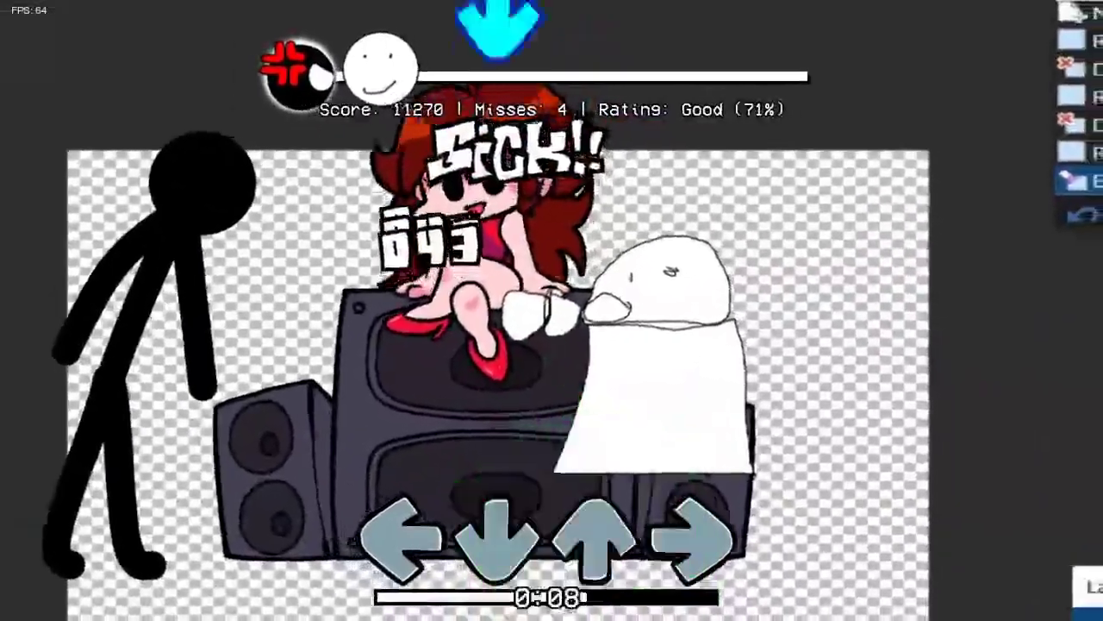
{"action": "key", "text": "Down"}
{"action": "key", "text": "Down"}
{"action": "key", "text": "Left"}
{"action": "key", "text": "Left"}
{"action": "key", "text": "Down"}
{"action": "key", "text": "Down"}
{"action": "key", "text": "Up"}
{"action": "key", "text": "Up"}
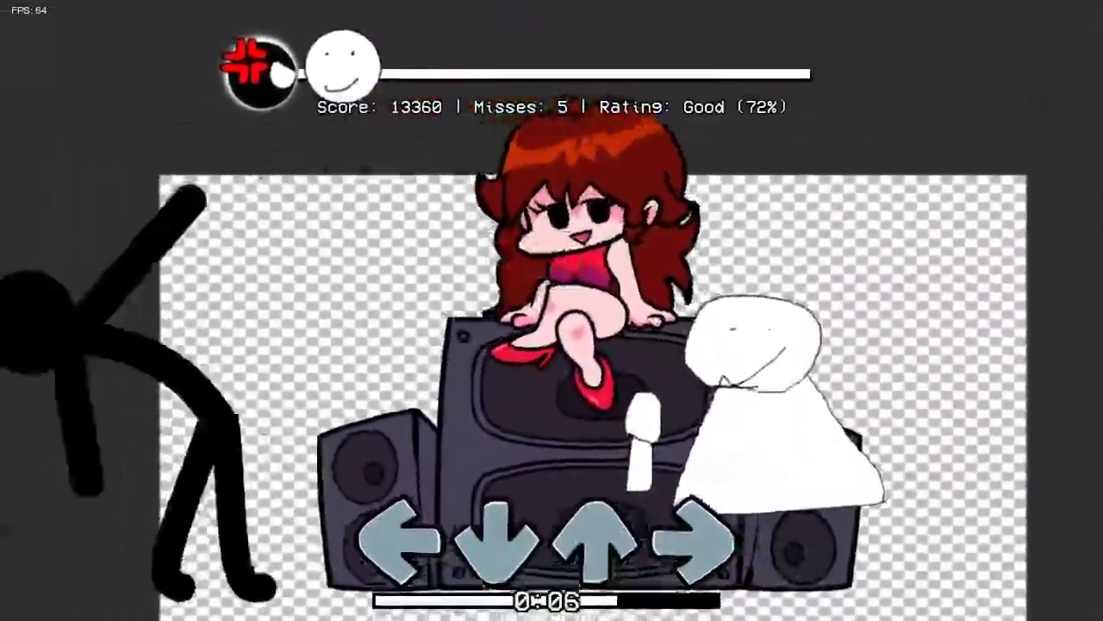
{"action": "key", "text": "Up"}
{"action": "key", "text": "Left"}
{"action": "key", "text": "Up"}
{"action": "key", "text": "Left"}
{"action": "key", "text": "Left"}
{"action": "key", "text": "Left"}
{"action": "key", "text": "Left"}
{"action": "key", "text": "Left"}
{"action": "key", "text": "Down"}
{"action": "key", "text": "Down"}
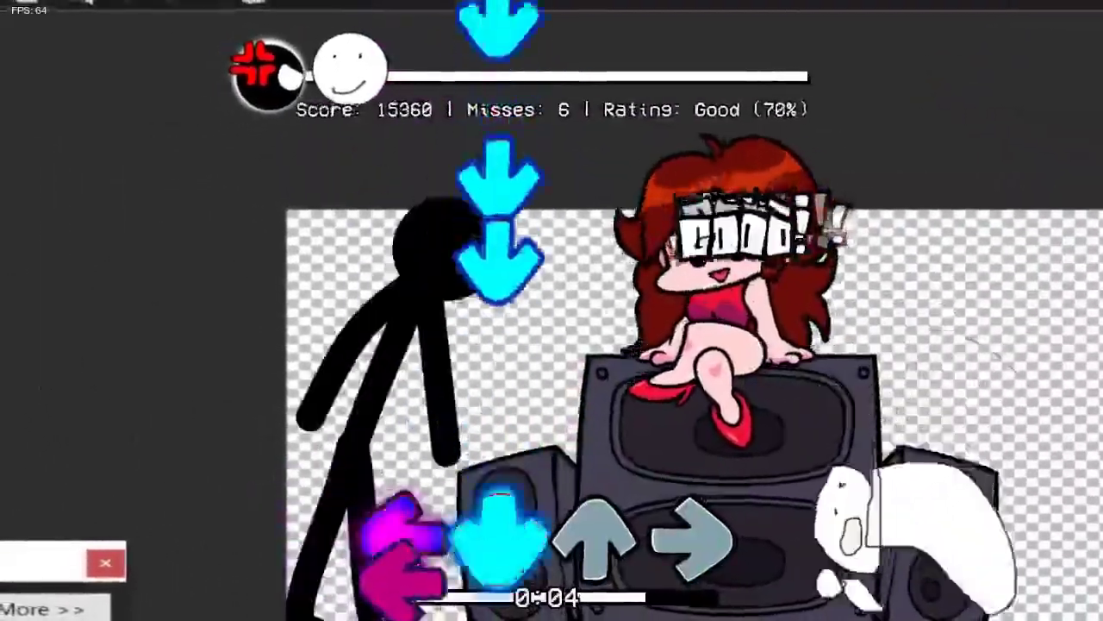
{"action": "key", "text": "Down"}
{"action": "key", "text": "Down"}
{"action": "key", "text": "Down"}
{"action": "key", "text": "Down"}
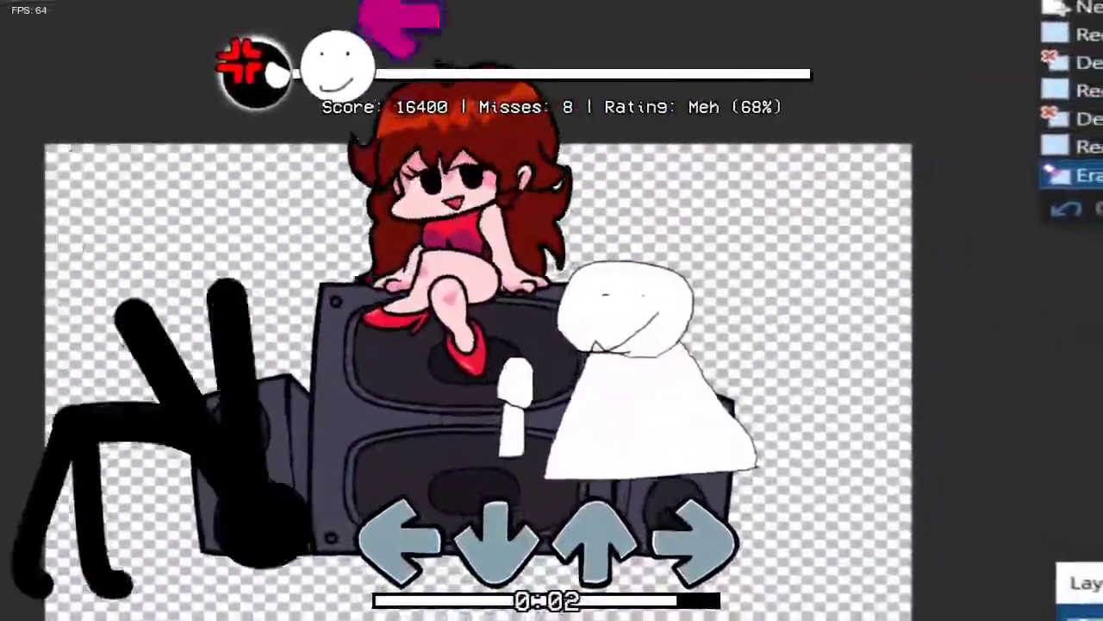
{"action": "key", "text": "Left"}
{"action": "key", "text": "Down"}
{"action": "key", "text": "Up"}
{"action": "key", "text": "Right"}
{"action": "key", "text": "Up"}
{"action": "key", "text": "Down"}
{"action": "key", "text": "Left"}
{"action": "key", "text": "Down"}
{"action": "key", "text": "Up"}
{"action": "key", "text": "Right"}
{"action": "key", "text": "Up"}
{"action": "key", "text": "Down"}
{"action": "key", "text": "Left"}
{"action": "key", "text": "Down"}
{"action": "key", "text": "Up"}
{"action": "key", "text": "Right"}
{"action": "key", "text": "Up"}
{"action": "key", "text": "Down"}
{"action": "key", "text": "Left"}
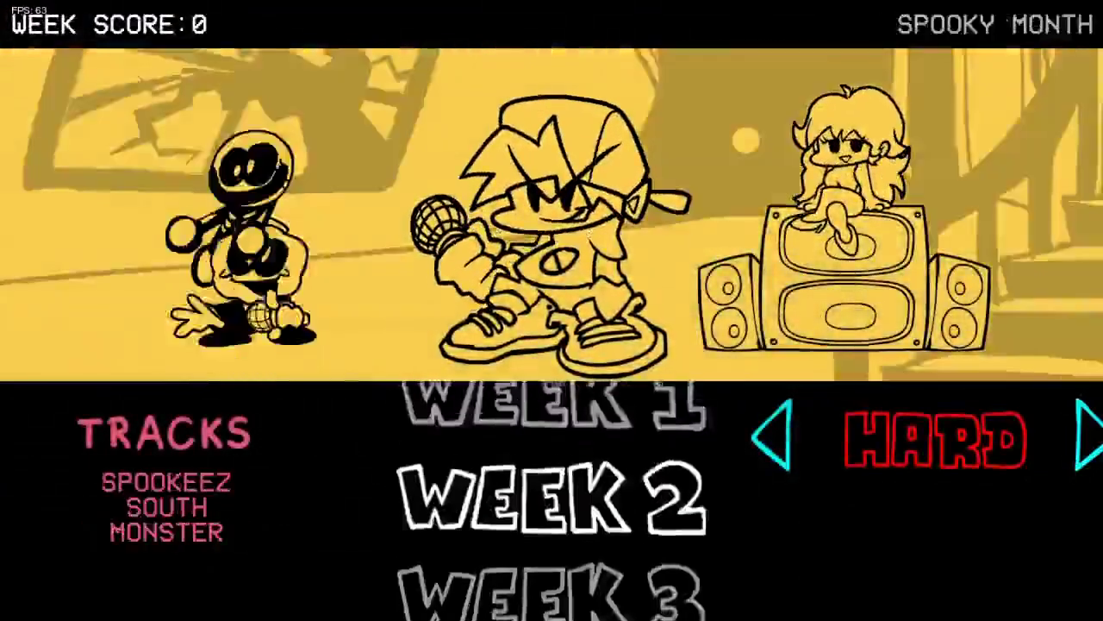
Step: Browse the story mode weeks and return to Week 1 to check its menu characters
{"action": "key", "text": "Down"}
{"action": "key", "text": "Down"}
{"action": "key", "text": "Up"}
{"action": "key", "text": "Up"}
{"action": "key", "text": "Up"}
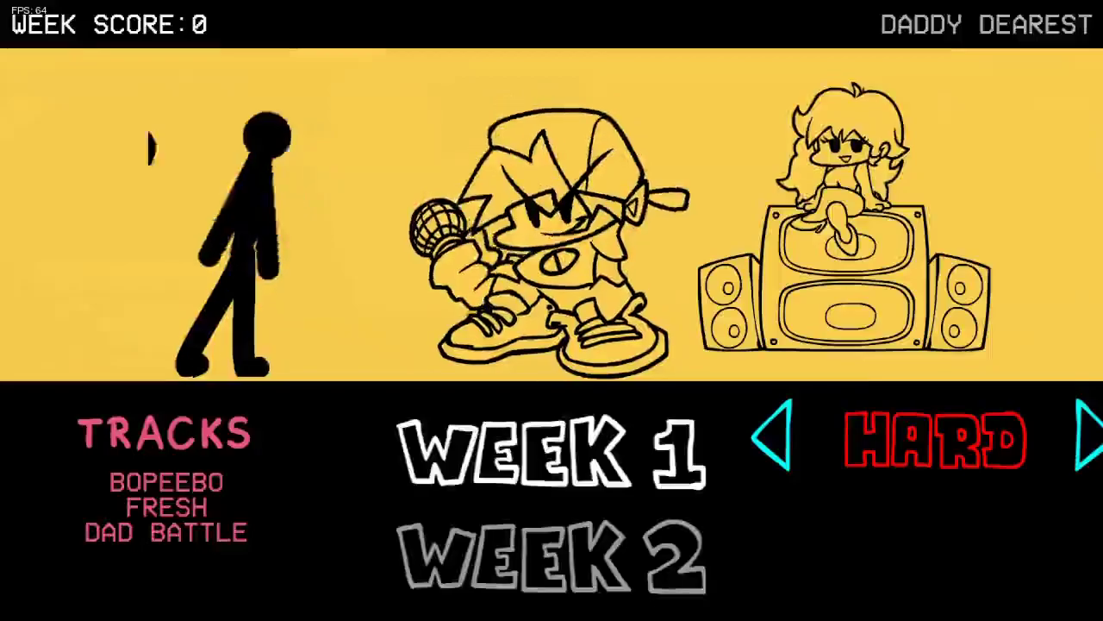
Step: Go to the list of editors and open the Week Editor
{"action": "key", "text": "Down"}
{"action": "key", "text": "Down"}
{"action": "key", "text": "Down"}
{"action": "key", "text": "Down"}
{"action": "key", "text": "Down"}
{"action": "key", "text": "Down"}
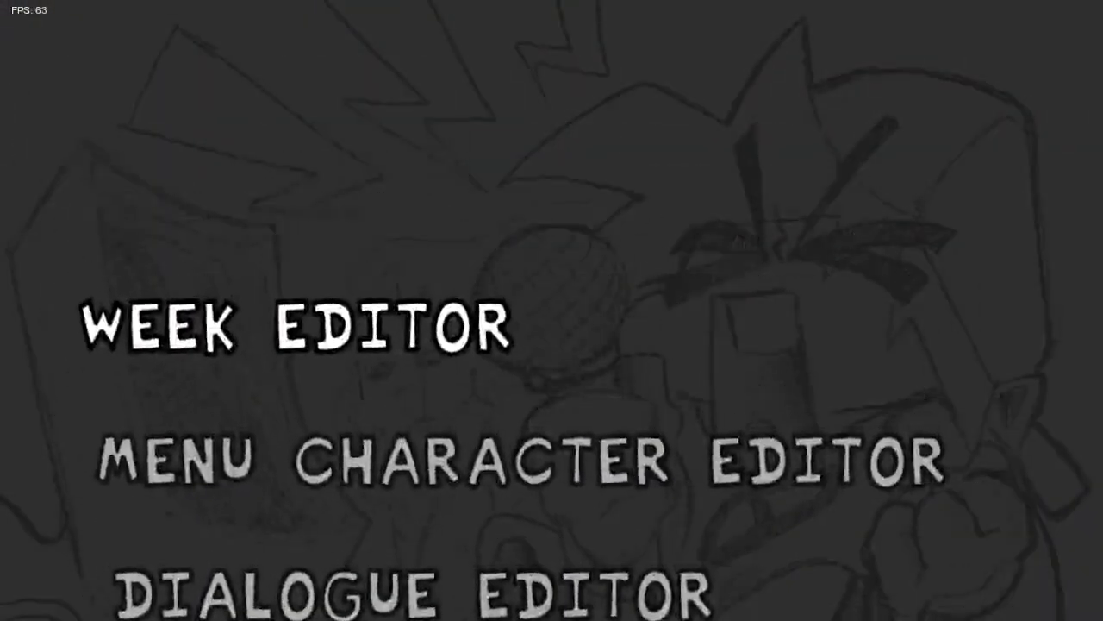
{"action": "key", "text": "Return"}
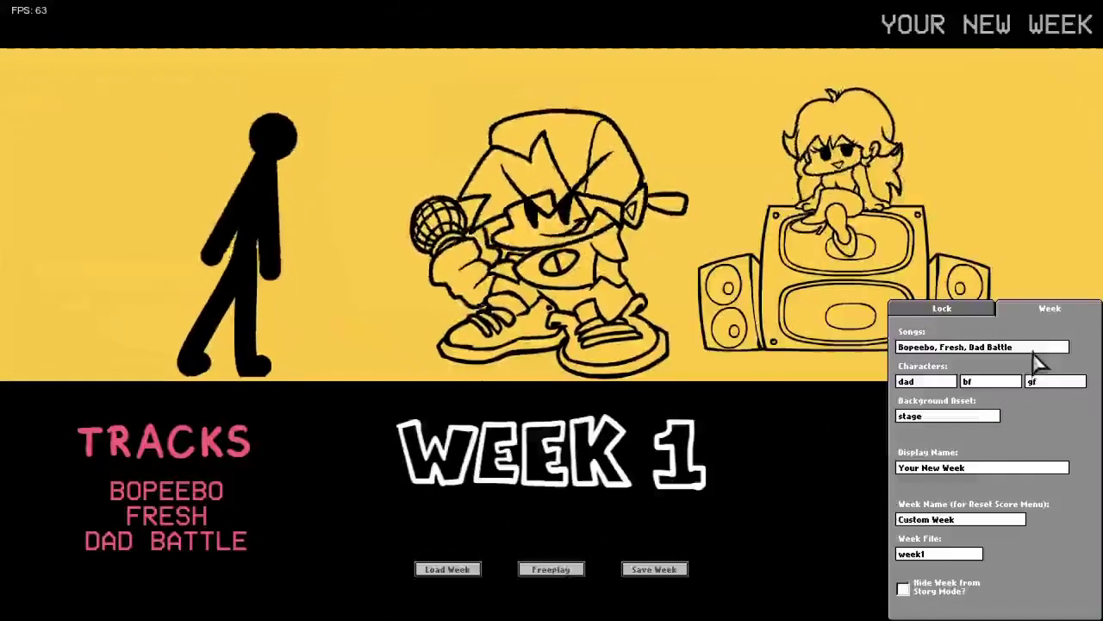
Step: Go through the week's Songs and Characters fields and re-enter gf as the third character
{"action": "left_click", "coordinate": [1034, 350]}
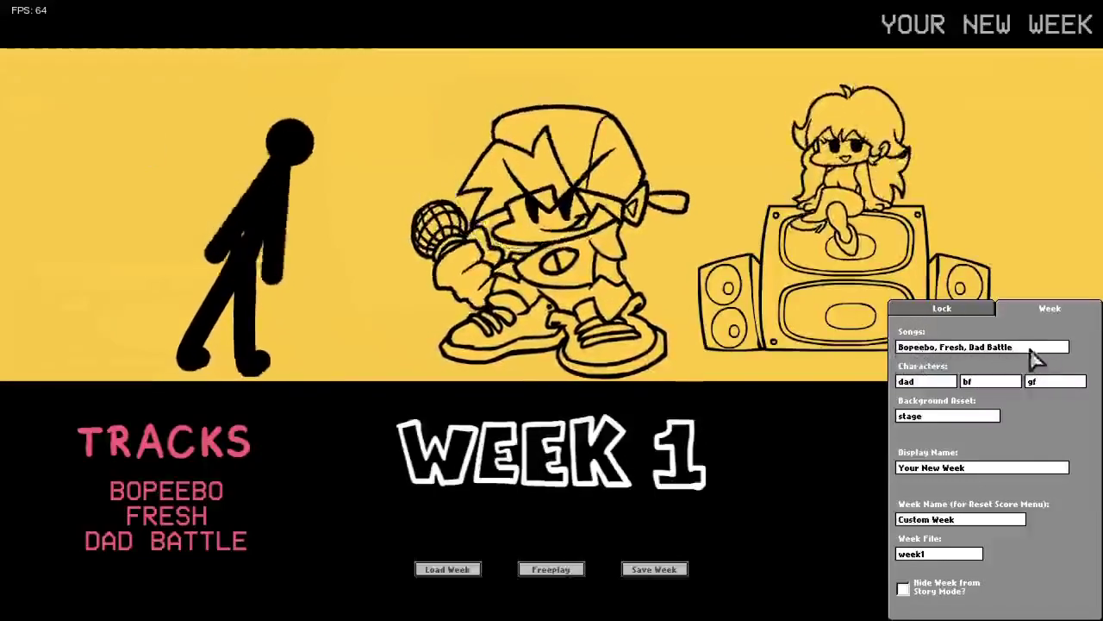
{"action": "left_click", "coordinate": [945, 380]}
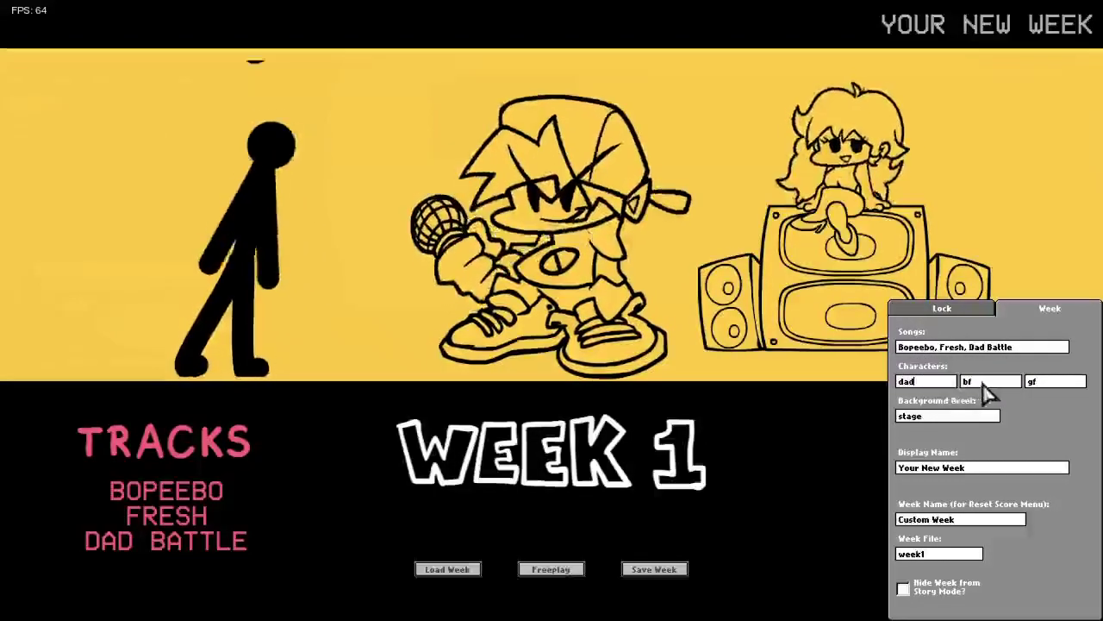
{"action": "left_click", "coordinate": [984, 382]}
{"action": "left_click", "coordinate": [1050, 386]}
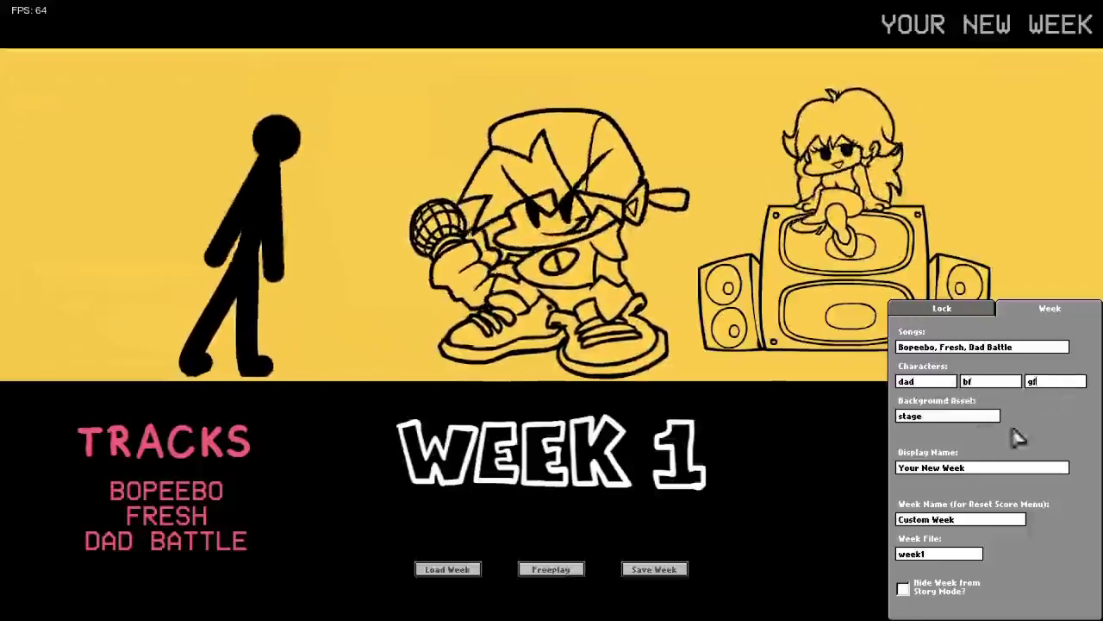
{"action": "key", "text": "BackSpace"}
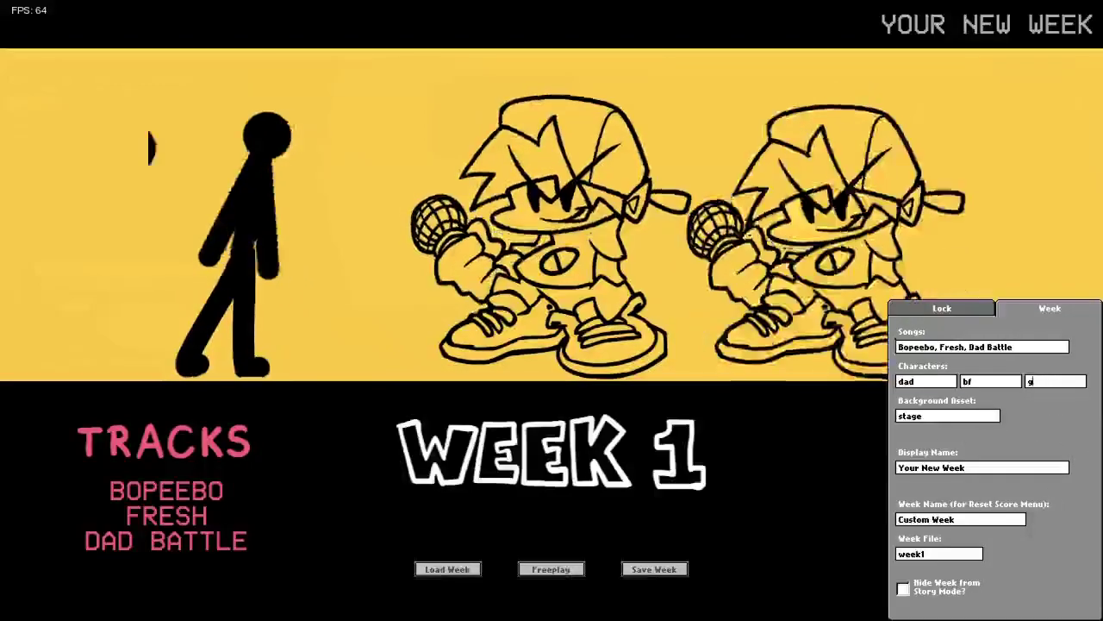
{"action": "type", "text": "f"}
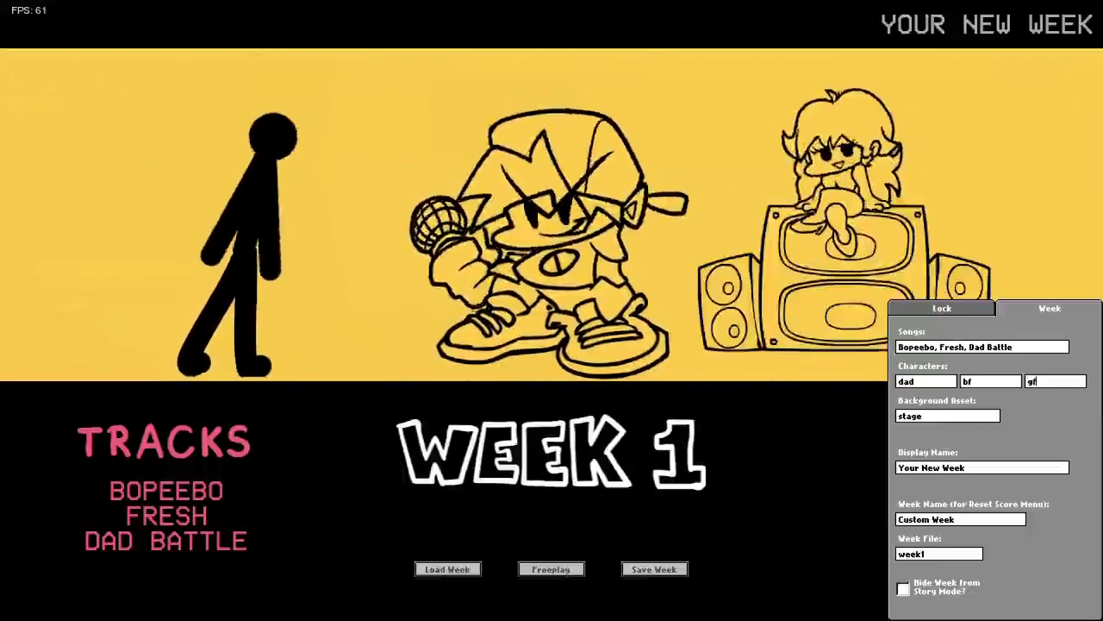
Step: Set the week's third and first menu characters to bf
{"action": "key", "text": "BackSpace"}
{"action": "key", "text": "BackSpace"}
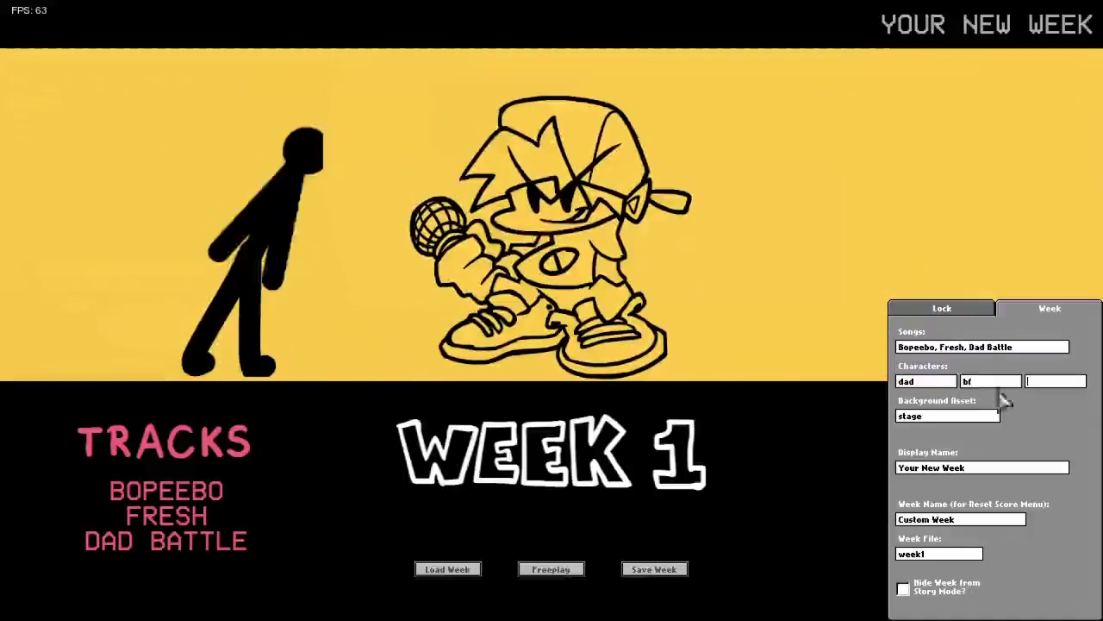
{"action": "type", "text": "bf"}
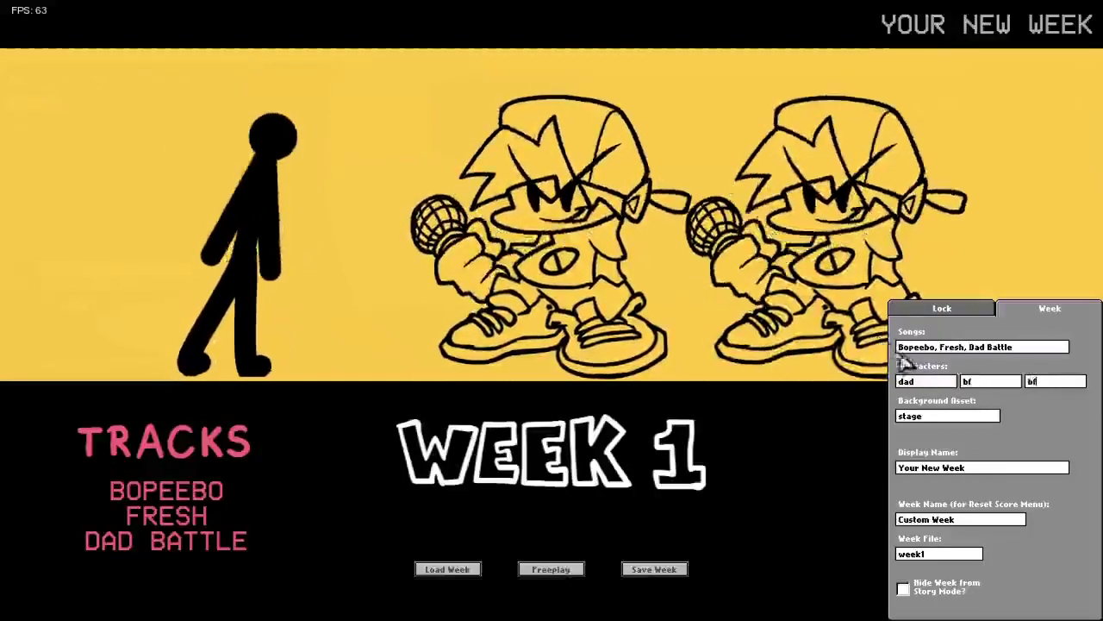
{"action": "left_click", "coordinate": [929, 382]}
{"action": "key", "text": "BackSpace"}
{"action": "key", "text": "BackSpace"}
{"action": "key", "text": "BackSpace"}
{"action": "type", "text": "bf"}
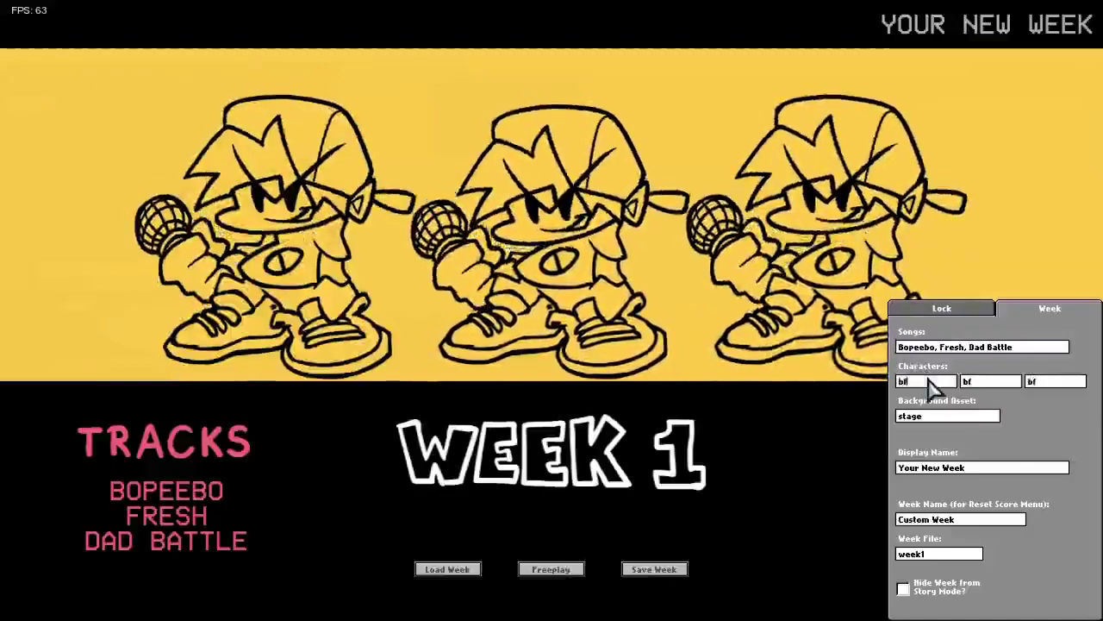
Step: Go through the background asset and display name fields, and change the week file name to "week ne"
{"action": "left_click", "coordinate": [967, 420]}
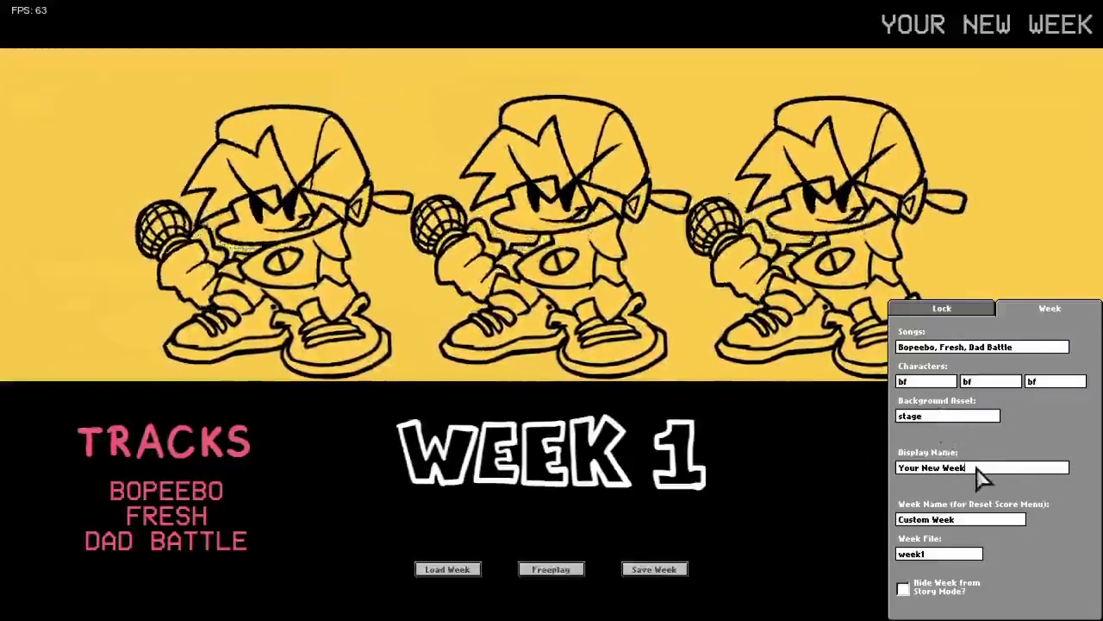
{"action": "left_click", "coordinate": [967, 469]}
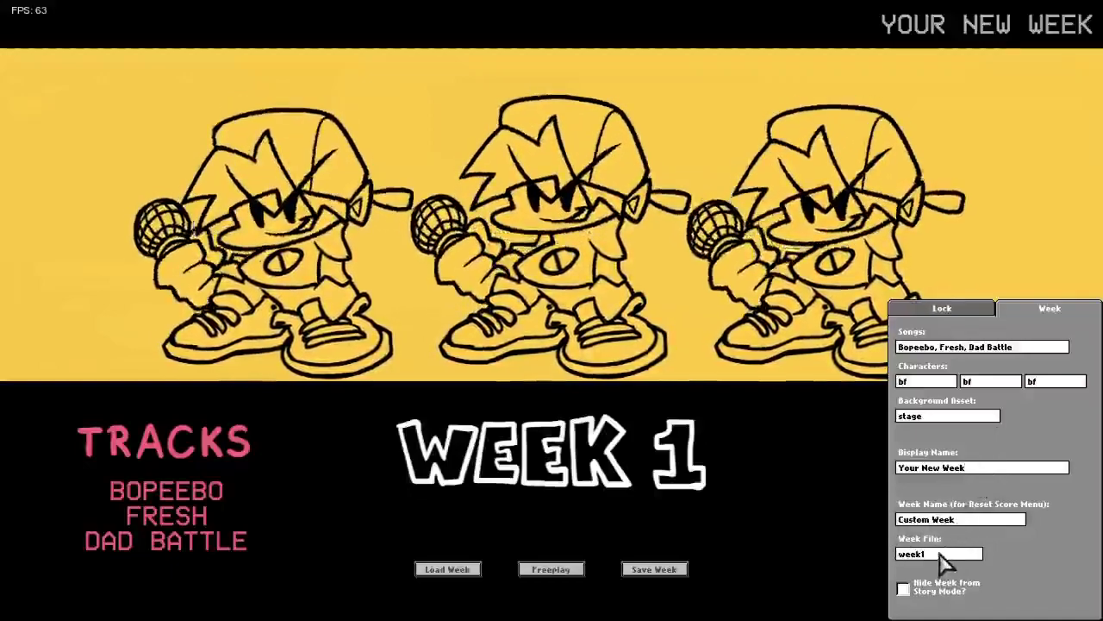
{"action": "key", "text": "BackSpace"}
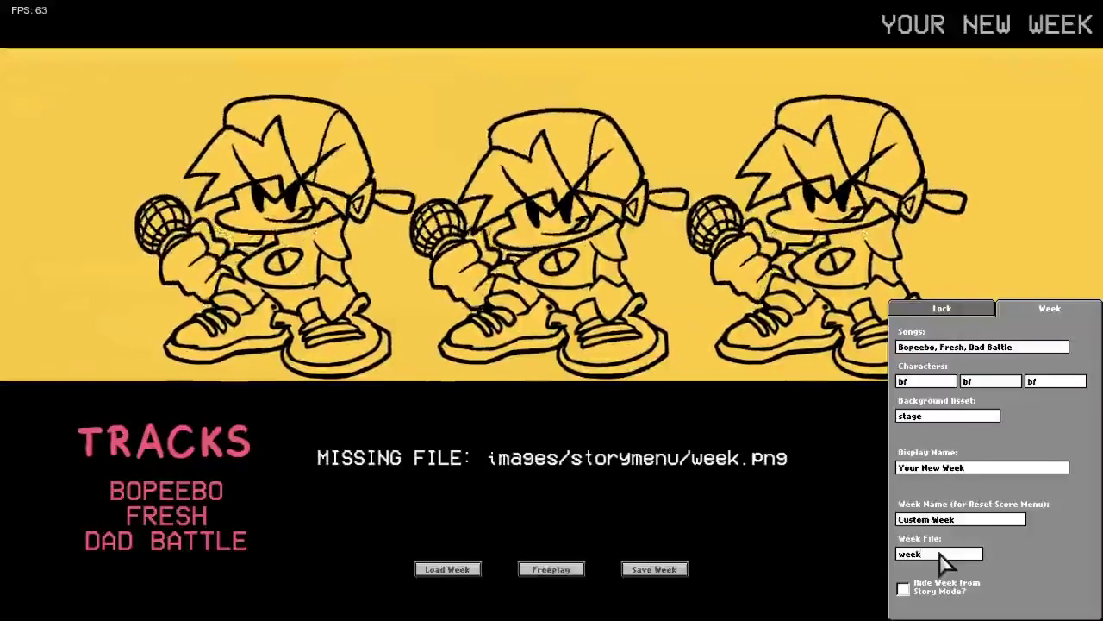
{"action": "type", "text": "n"}
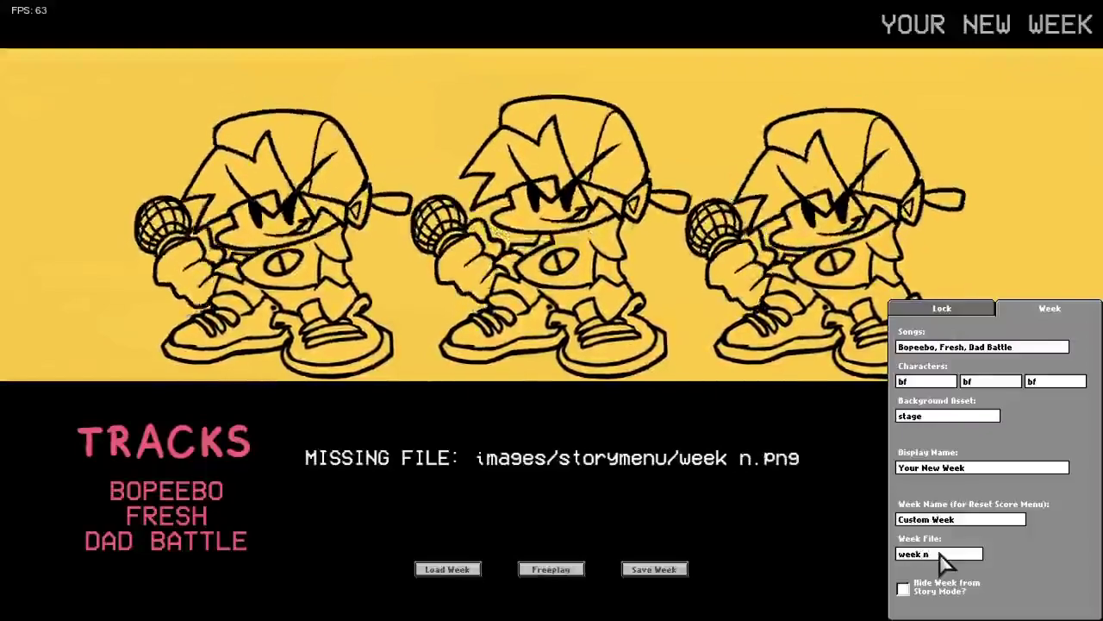
{"action": "type", "text": "e"}
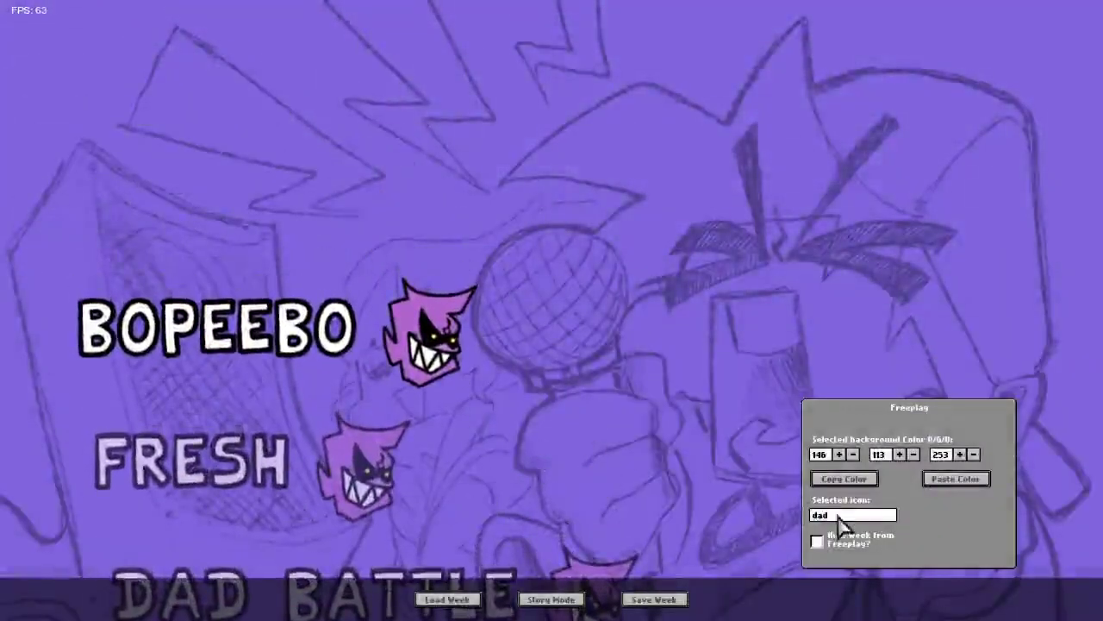
Step: Set the freeplay icon of the Bopeebo song to man
{"action": "left_click", "coordinate": [840, 516]}
{"action": "key", "text": "BackSpace"}
{"action": "key", "text": "BackSpace"}
{"action": "key", "text": "BackSpace"}
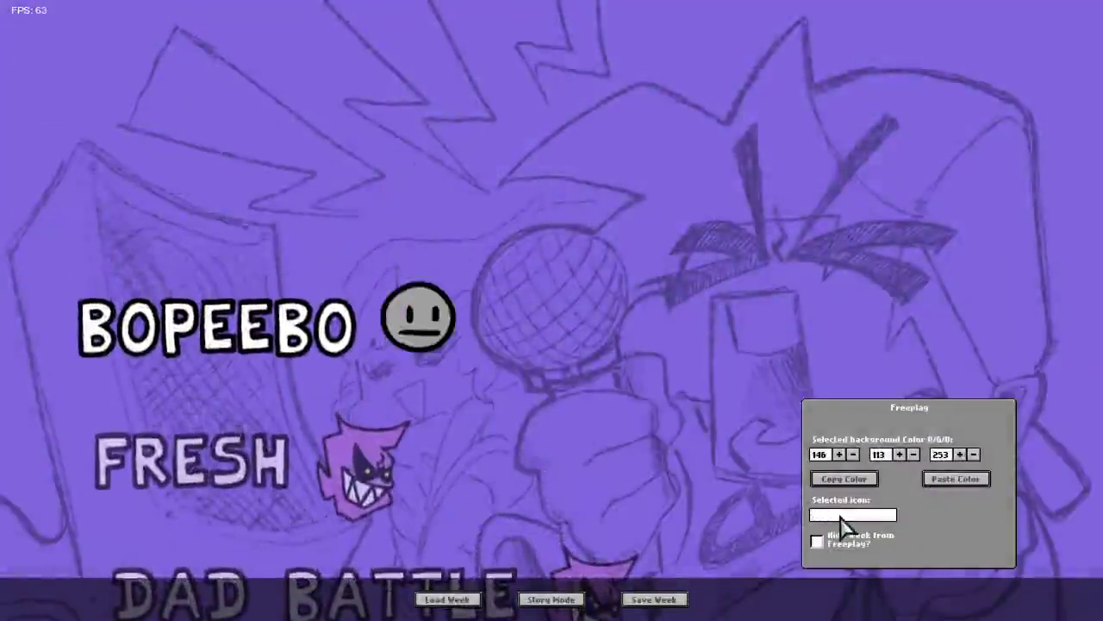
{"action": "type", "text": "man"}
Step: Select the Fresh song and set its freeplay icon to man
{"action": "scroll", "coordinate": [621, 444], "scroll_direction": "down", "scroll_amount": 1}
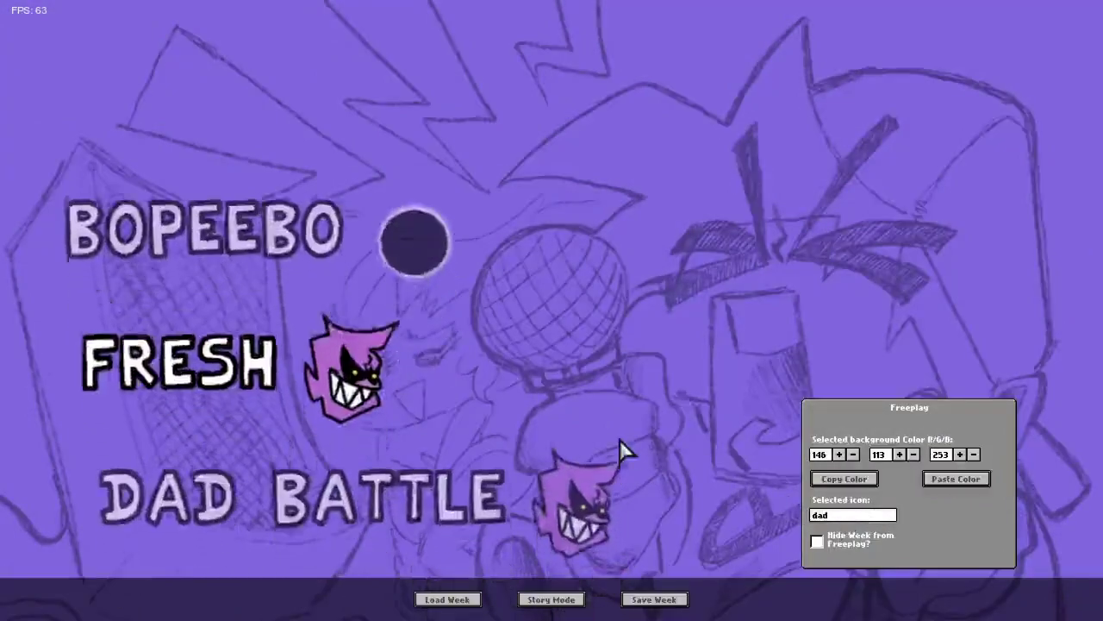
{"action": "left_click", "coordinate": [860, 517]}
{"action": "key", "text": "BackSpace"}
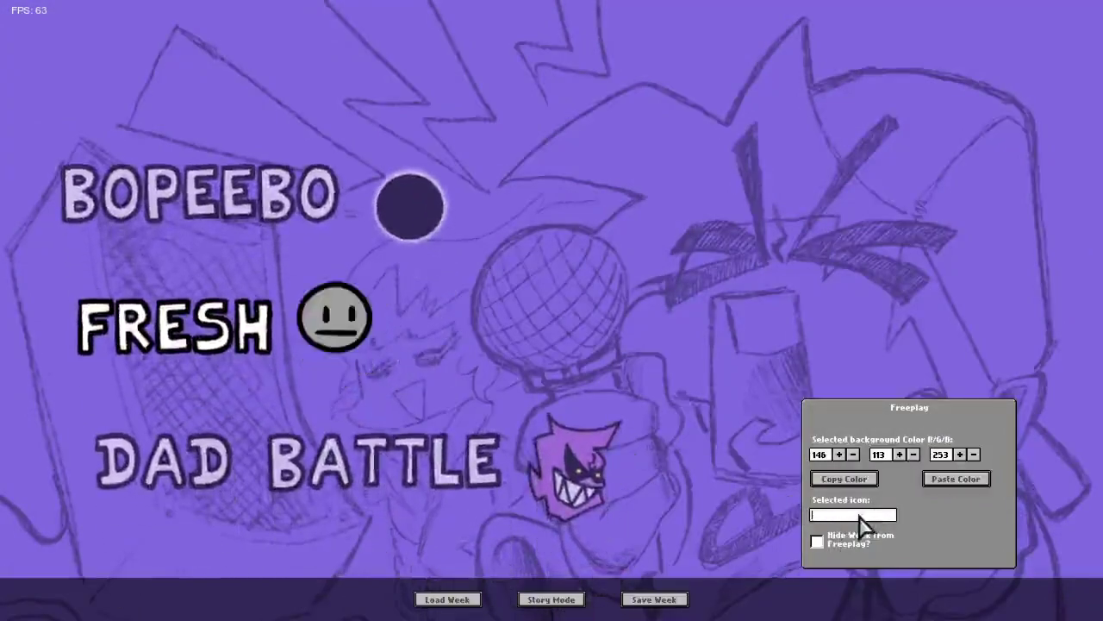
{"action": "type", "text": "am"}
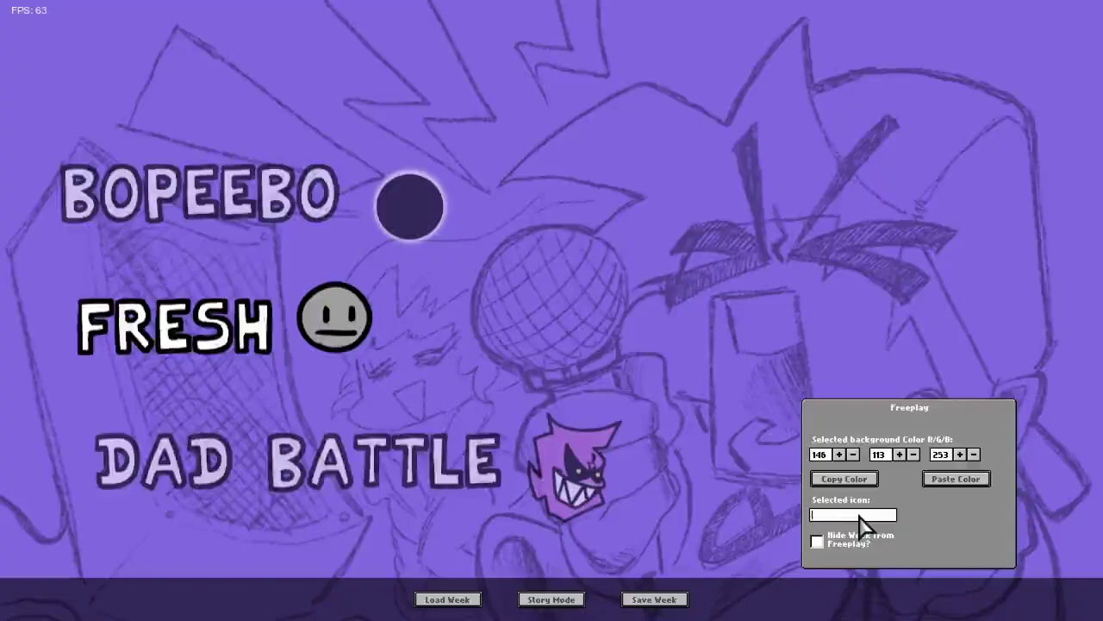
{"action": "type", "text": "n"}
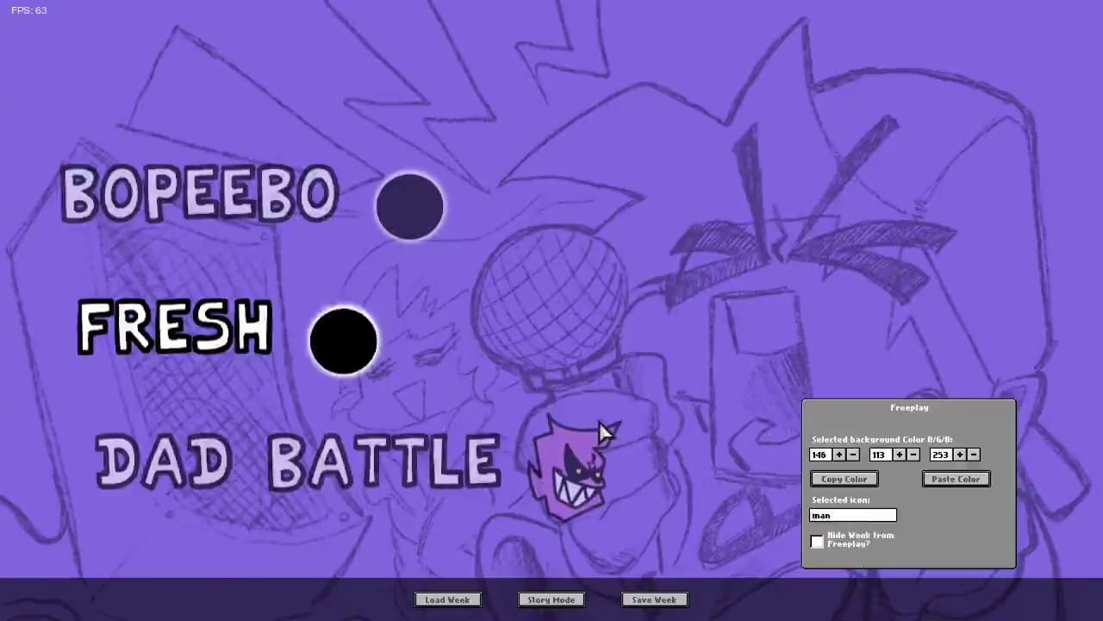
Step: Select the Dad Battle song and set its freeplay icon to bop
{"action": "scroll", "coordinate": [606, 431], "scroll_direction": "down", "scroll_amount": 1}
{"action": "left_click", "coordinate": [852, 517]}
{"action": "key", "text": "BackSpace"}
{"action": "key", "text": "BackSpace"}
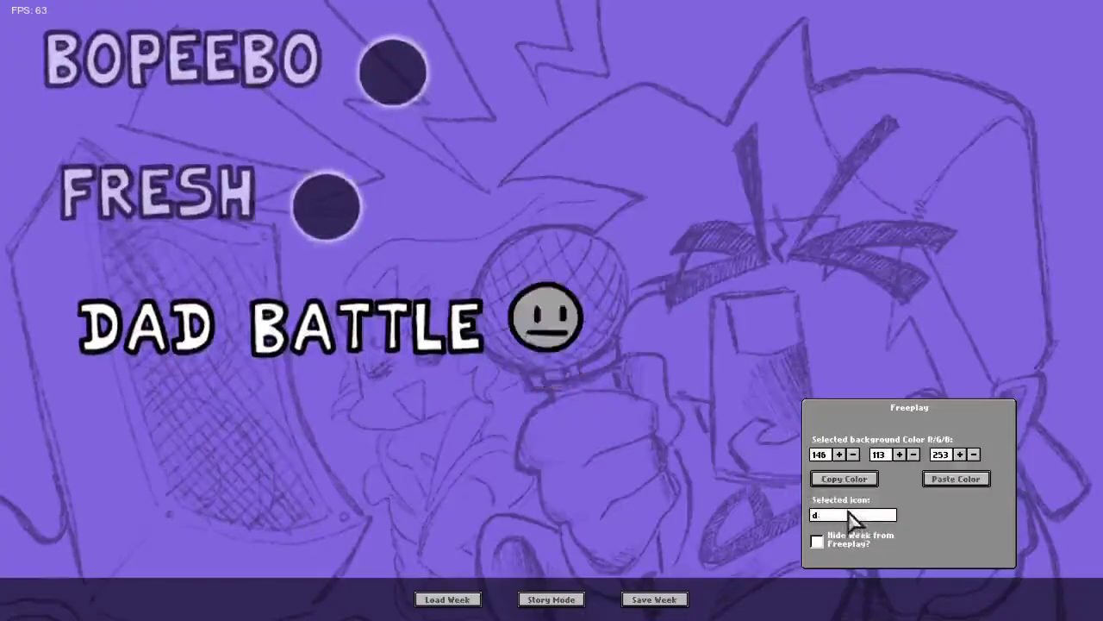
{"action": "type", "text": "bop"}
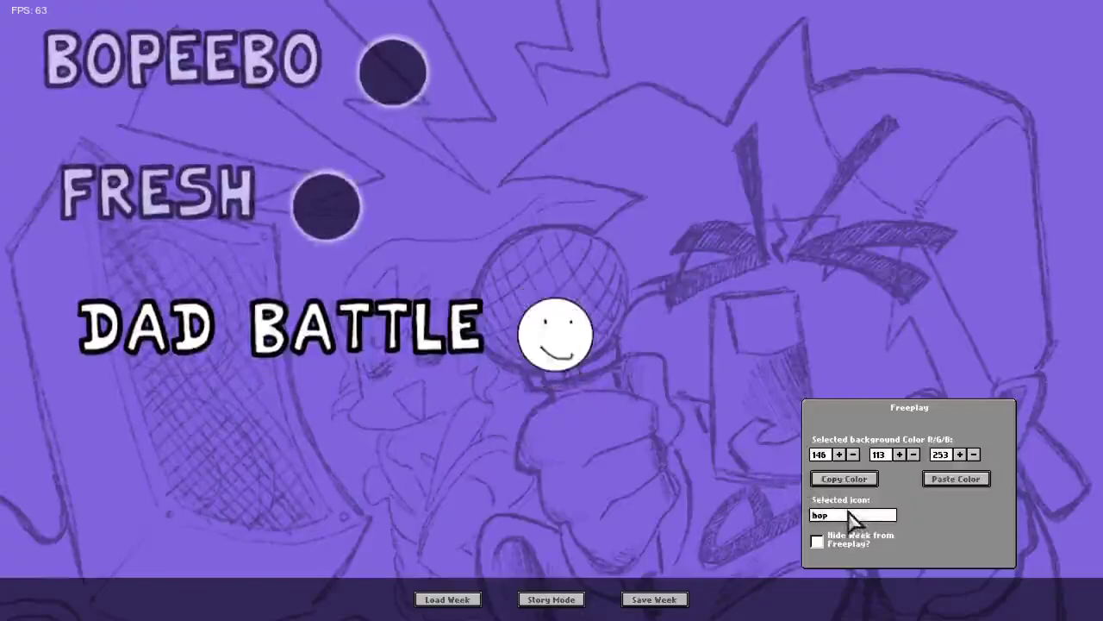
Step: Set Dad Battle's freeplay background color to white, with R, G and B all at 255
{"action": "left_click", "coordinate": [838, 456]}
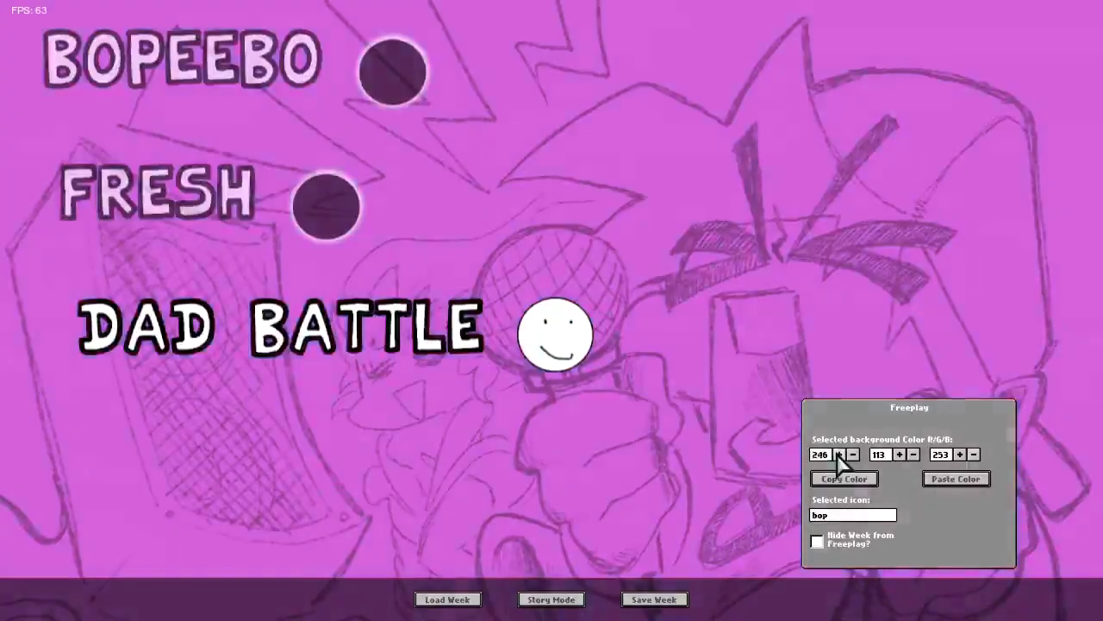
{"action": "left_click", "coordinate": [899, 453]}
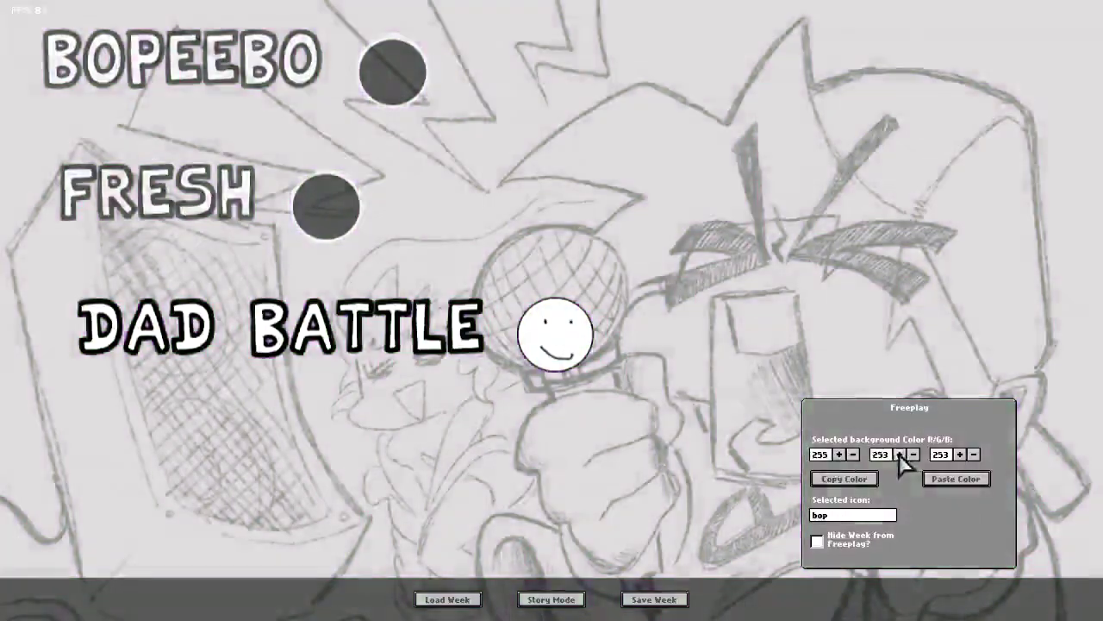
{"action": "left_click", "coordinate": [959, 455]}
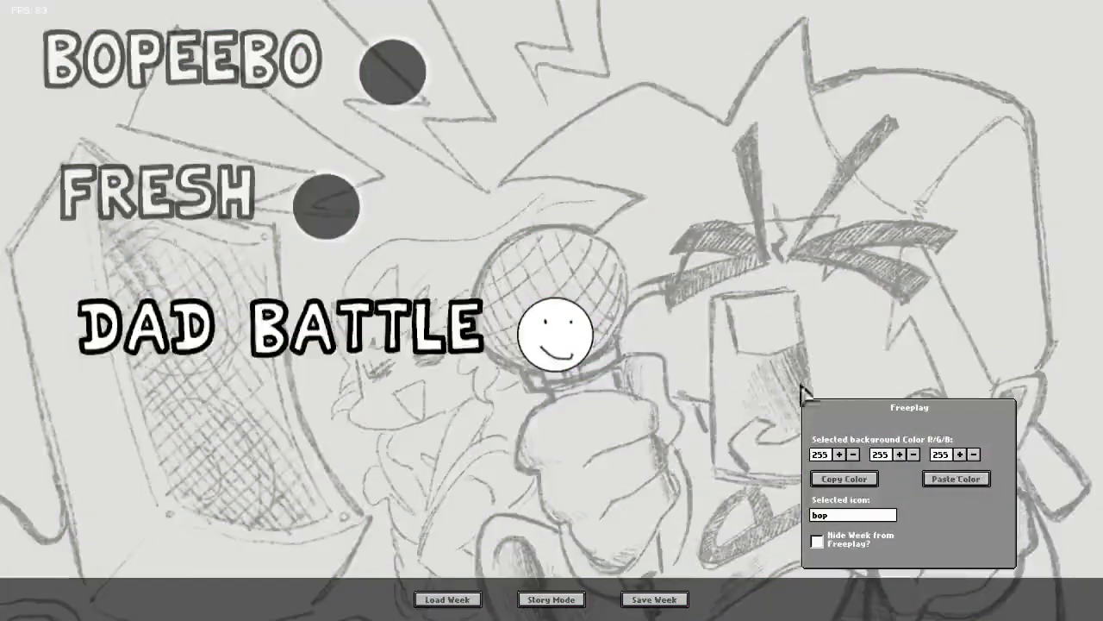
Step: Select the Fresh song and set its freeplay background color to black, with R, G and B all at 0
{"action": "key", "text": "Up"}
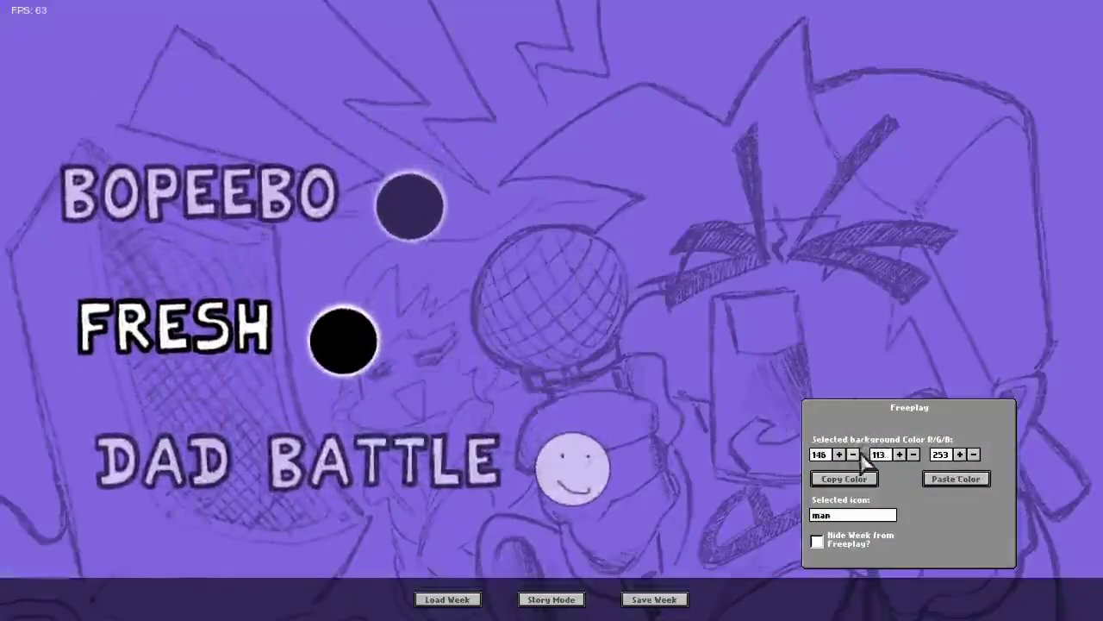
{"action": "left_click", "coordinate": [851, 454]}
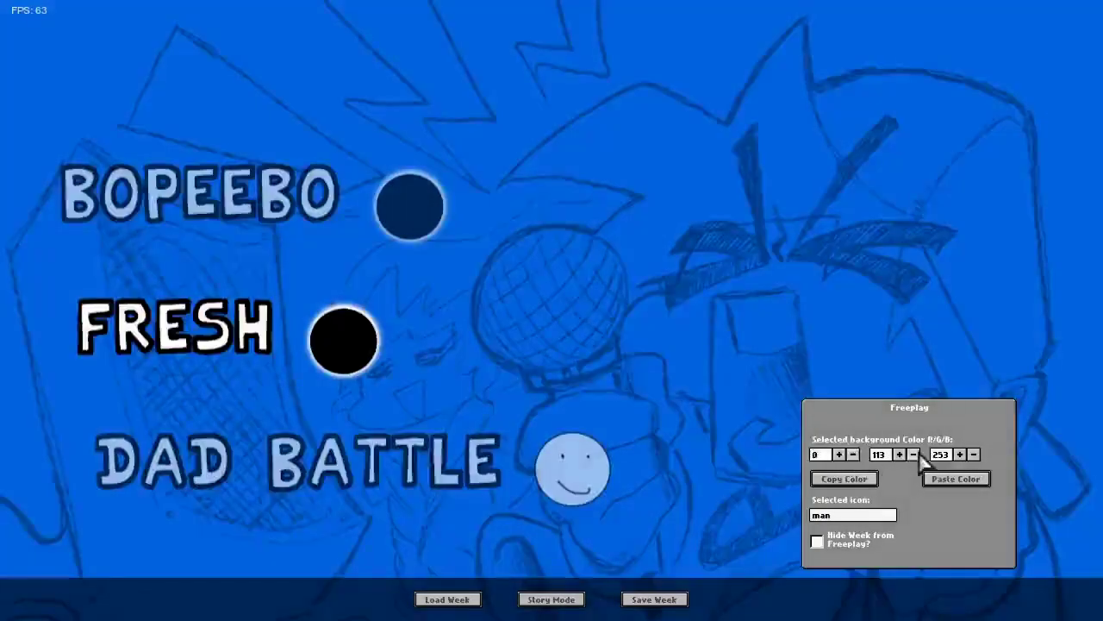
{"action": "left_click", "coordinate": [915, 455]}
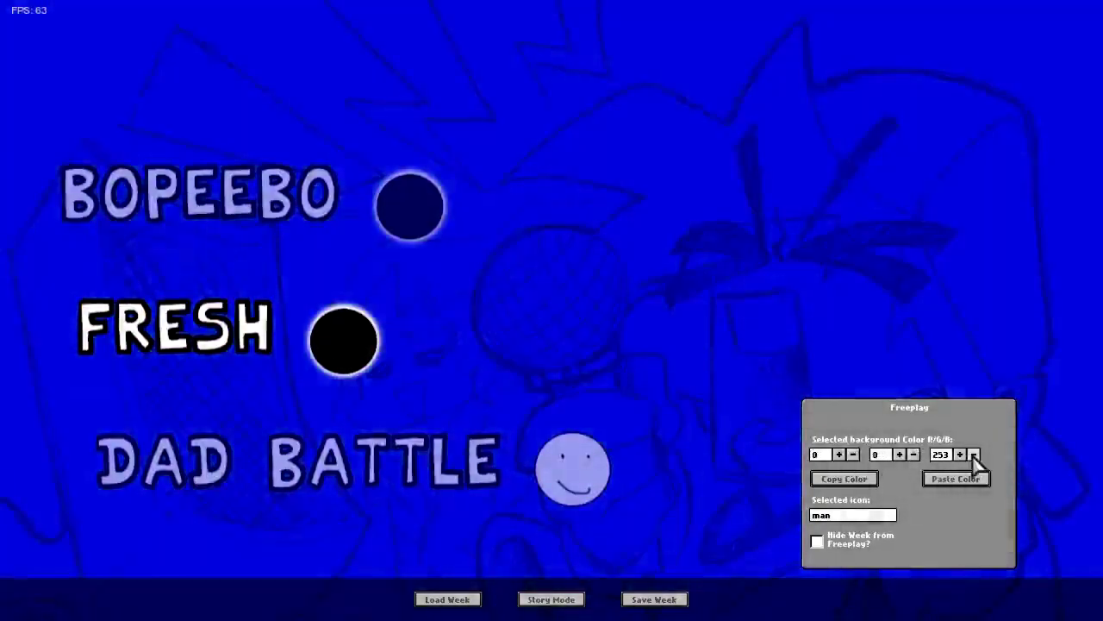
{"action": "left_click", "coordinate": [973, 454]}
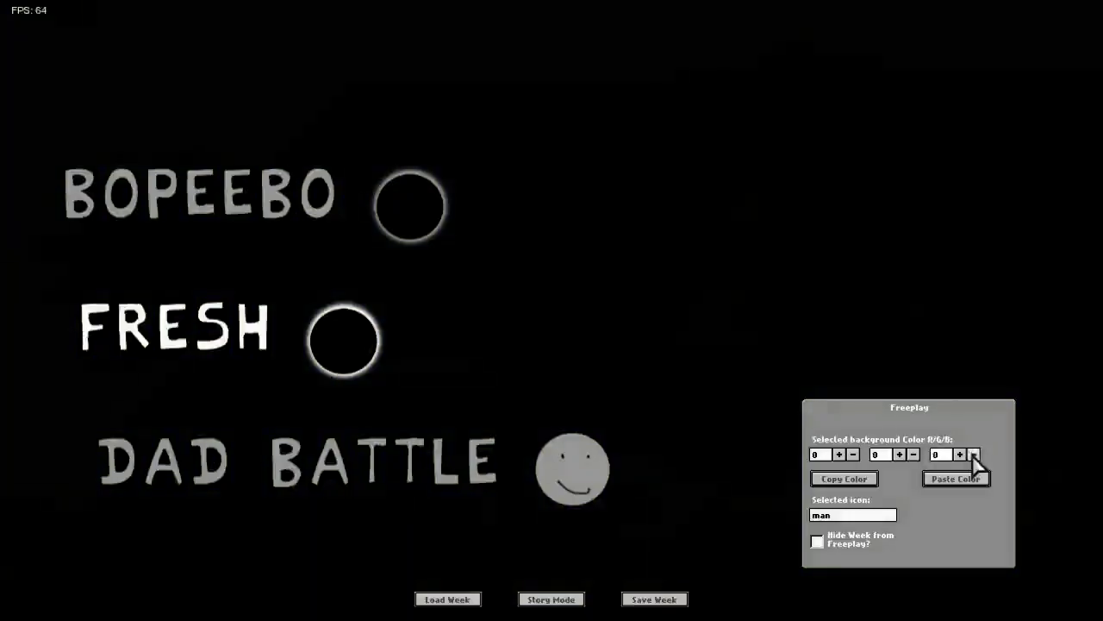
Step: Select the Bopeebo song and set the red value of its freeplay background color to 100
{"action": "left_click", "coordinate": [958, 478]}
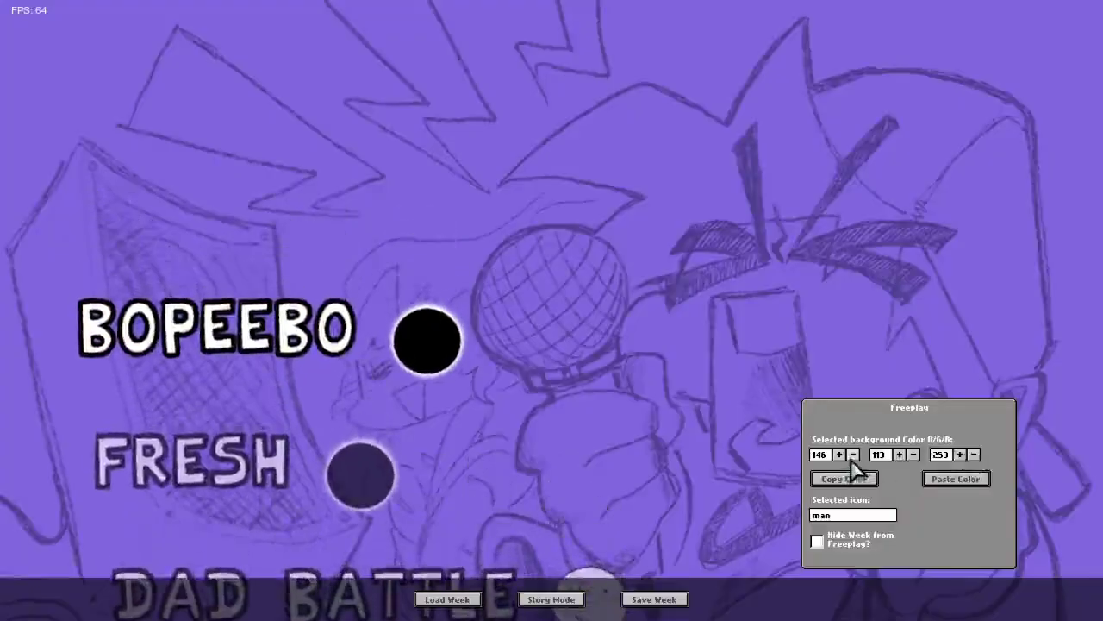
{"action": "left_click", "coordinate": [853, 454]}
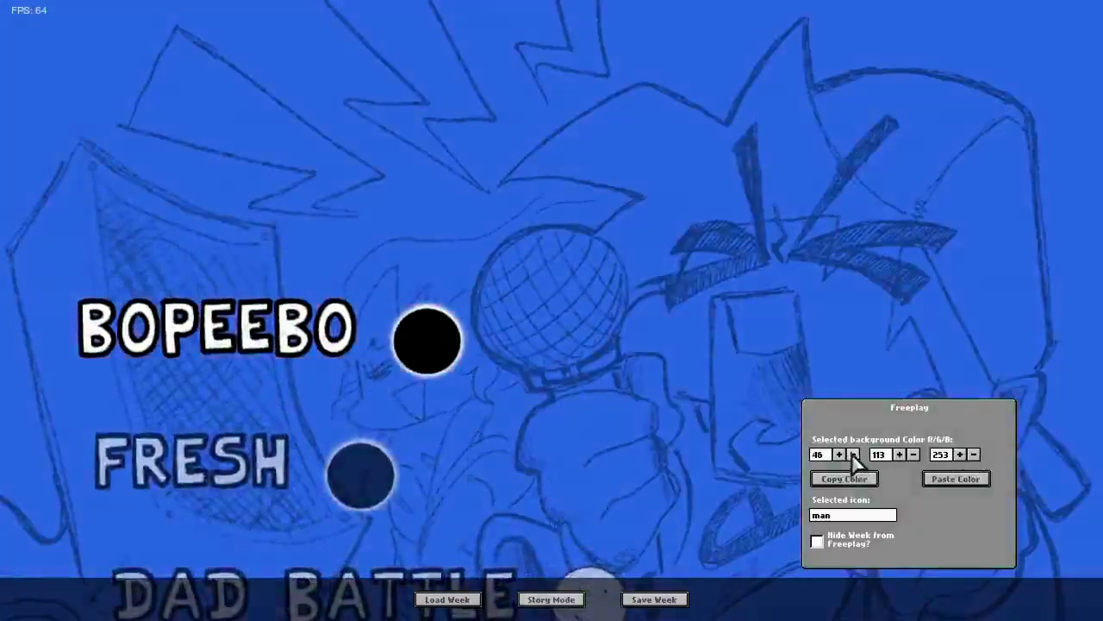
{"action": "left_click", "coordinate": [829, 456]}
{"action": "key", "text": "BackSpace"}
{"action": "key", "text": "BackSpace"}
{"action": "type", "text": "00"}
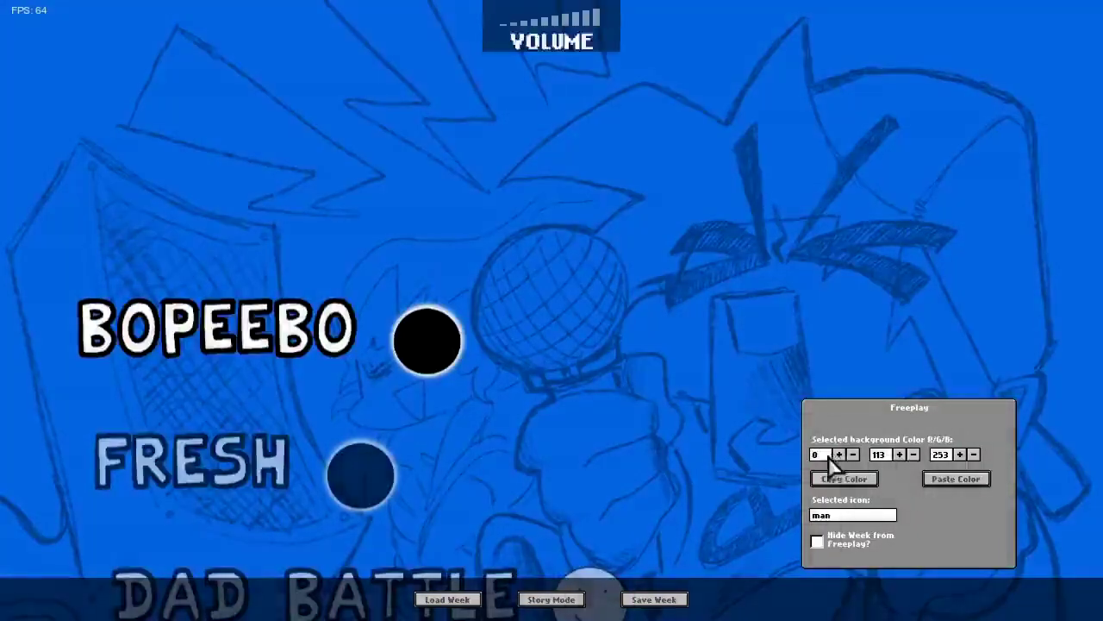
{"action": "type", "text": "100"}
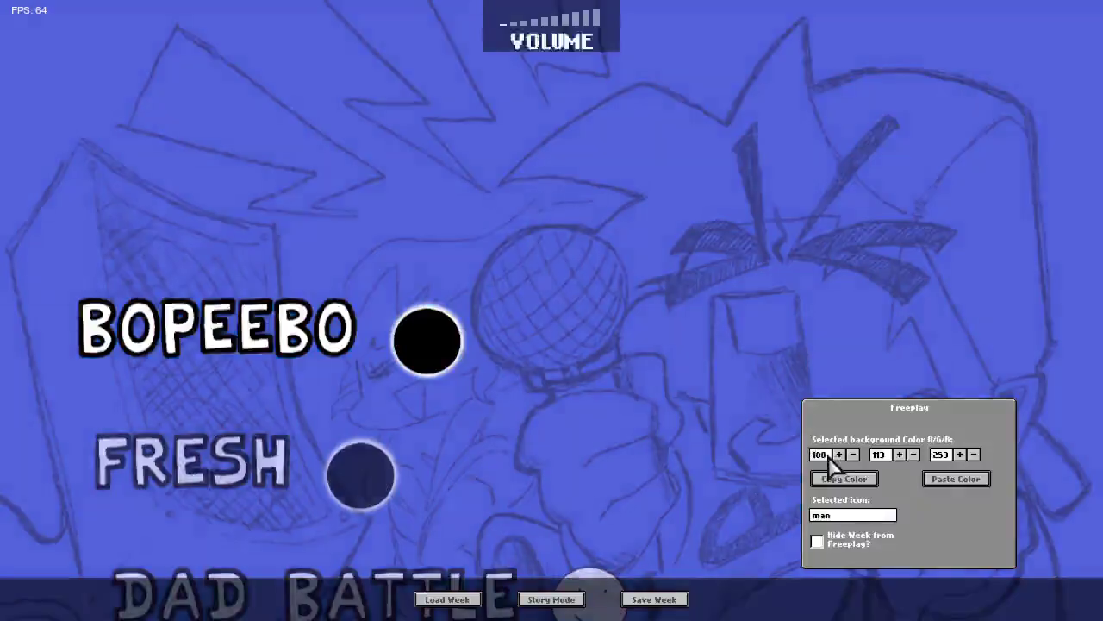
Step: Set the green and blue values of Bopeebo's freeplay background color to 100 each
{"action": "left_click", "coordinate": [879, 455]}
{"action": "key", "text": "BackSpace"}
{"action": "key", "text": "BackSpace"}
{"action": "key", "text": "BackSpace"}
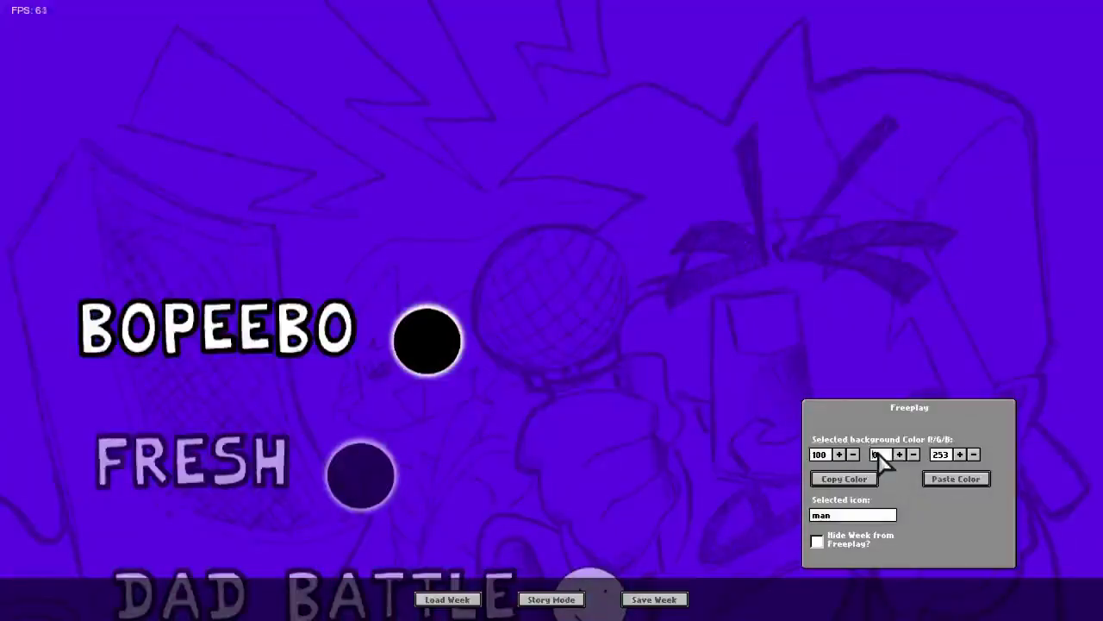
{"action": "type", "text": "100"}
{"action": "left_click", "coordinate": [947, 456]}
{"action": "key", "text": "BackSpace"}
{"action": "key", "text": "BackSpace"}
{"action": "key", "text": "BackSpace"}
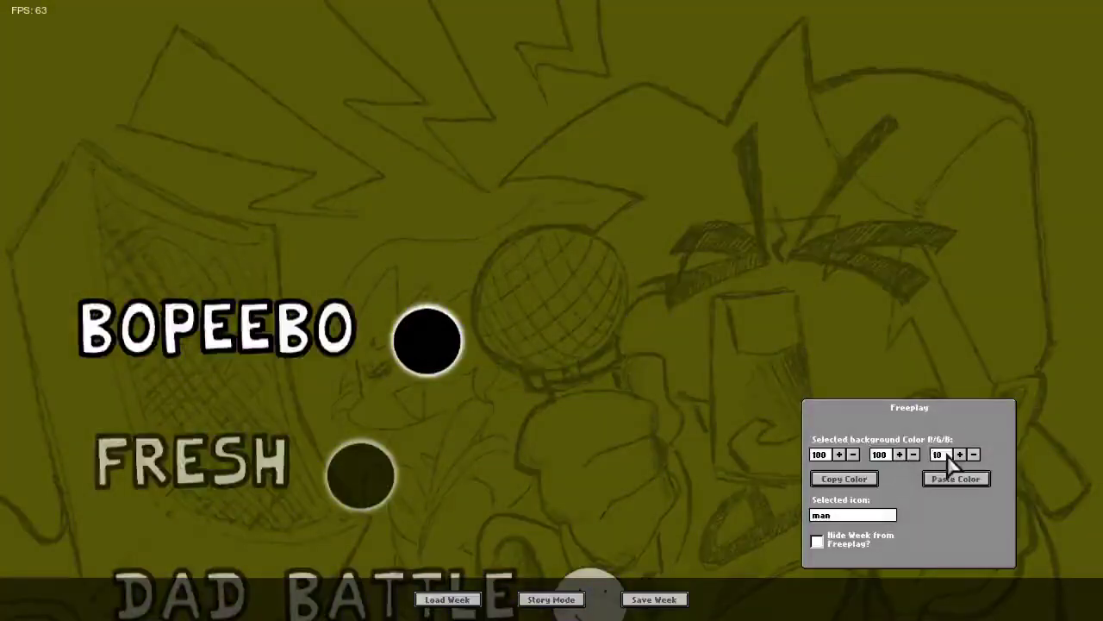
{"action": "type", "text": "100"}
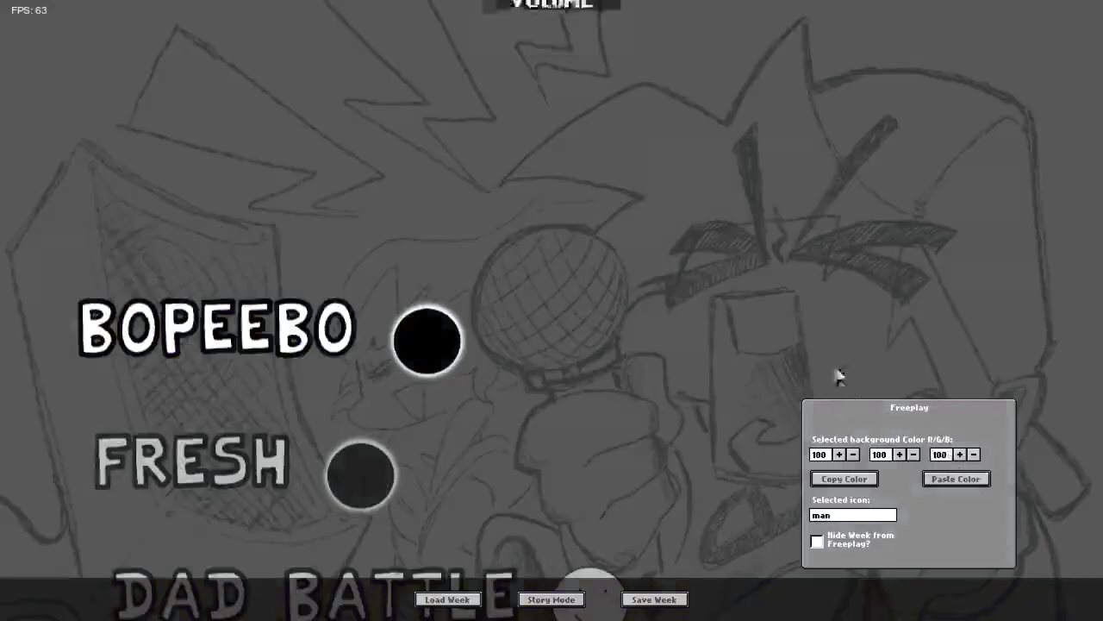
Step: Cycle through the week's freeplay songs to review their icons and background colors, and return to the editor list
{"action": "key", "text": "Down"}
{"action": "key", "text": "Down"}
{"action": "key", "text": "Up"}
{"action": "key", "text": "Up"}
{"action": "key", "text": "Down"}
{"action": "key", "text": "Down"}
{"action": "key", "text": "Down"}
{"action": "key", "text": "Down"}
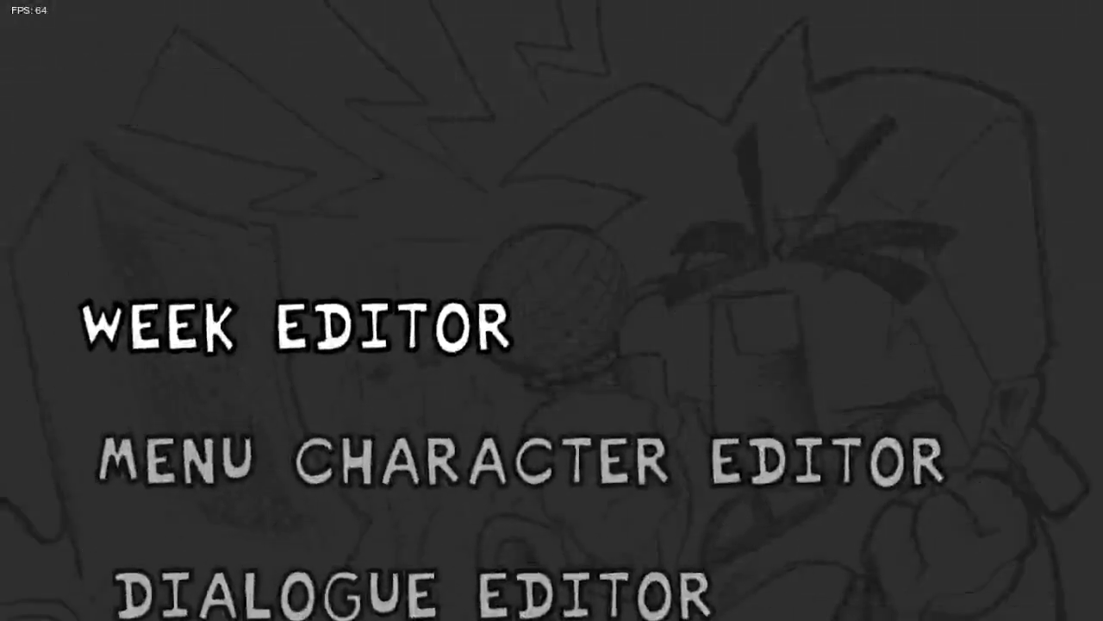
Step: Open the Menu Character Editor from the list of editors
{"action": "key", "text": "Down"}
{"action": "key", "text": "Up"}
{"action": "key", "text": "Down"}
{"action": "key", "text": "Return"}
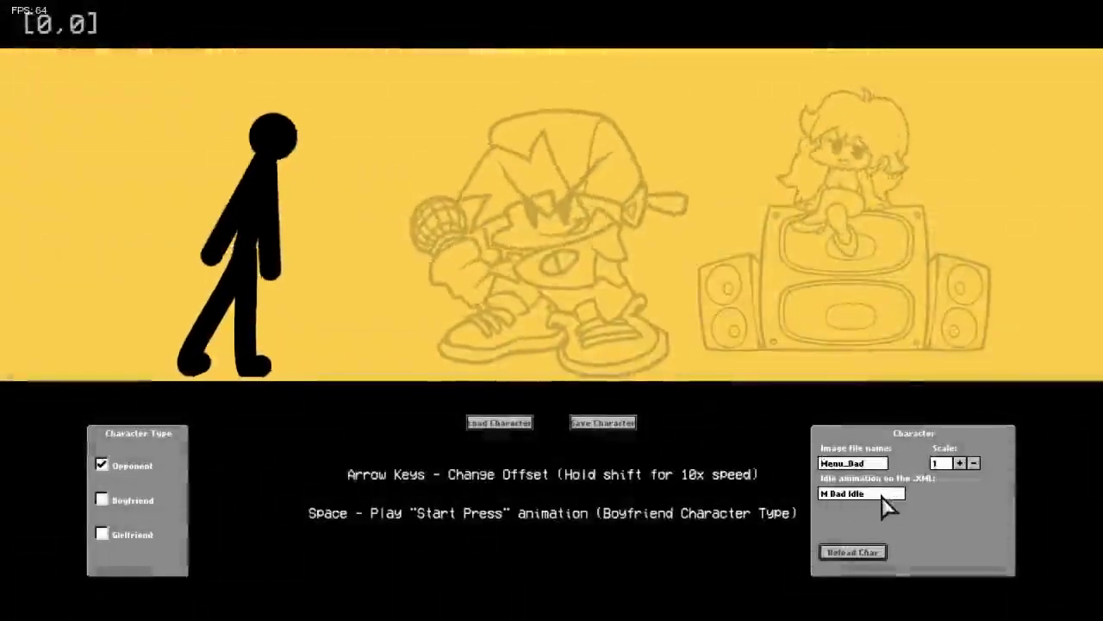
Step: Preview the menu character as the Boyfriend and Girlfriend types, and return it to Opponent
{"action": "left_click", "coordinate": [132, 499]}
{"action": "left_click", "coordinate": [133, 533]}
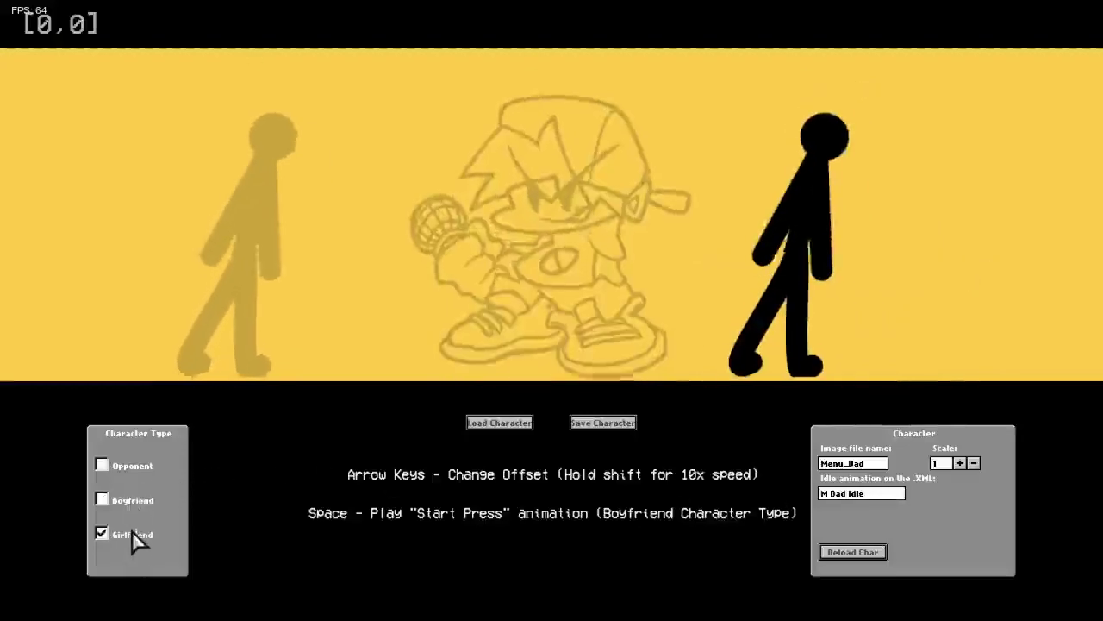
{"action": "left_click", "coordinate": [138, 465]}
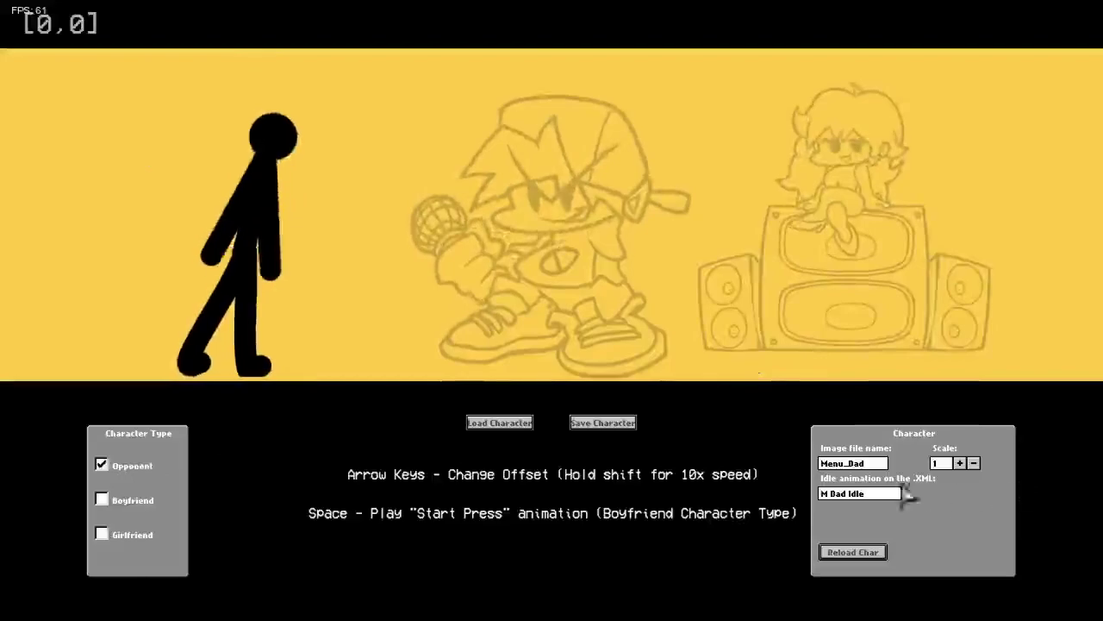
Step: Increase the opponent menu character's scale to 1.55
{"action": "left_click", "coordinate": [960, 463]}
{"action": "left_click", "coordinate": [960, 463]}
{"action": "left_click", "coordinate": [960, 463]}
{"action": "left_click", "coordinate": [960, 462]}
{"action": "left_click", "coordinate": [960, 463]}
{"action": "left_click", "coordinate": [961, 463]}
{"action": "left_click", "coordinate": [960, 462]}
{"action": "left_click", "coordinate": [960, 463]}
{"action": "left_click", "coordinate": [960, 463]}
{"action": "left_click", "coordinate": [960, 463]}
{"action": "left_click", "coordinate": [960, 463]}
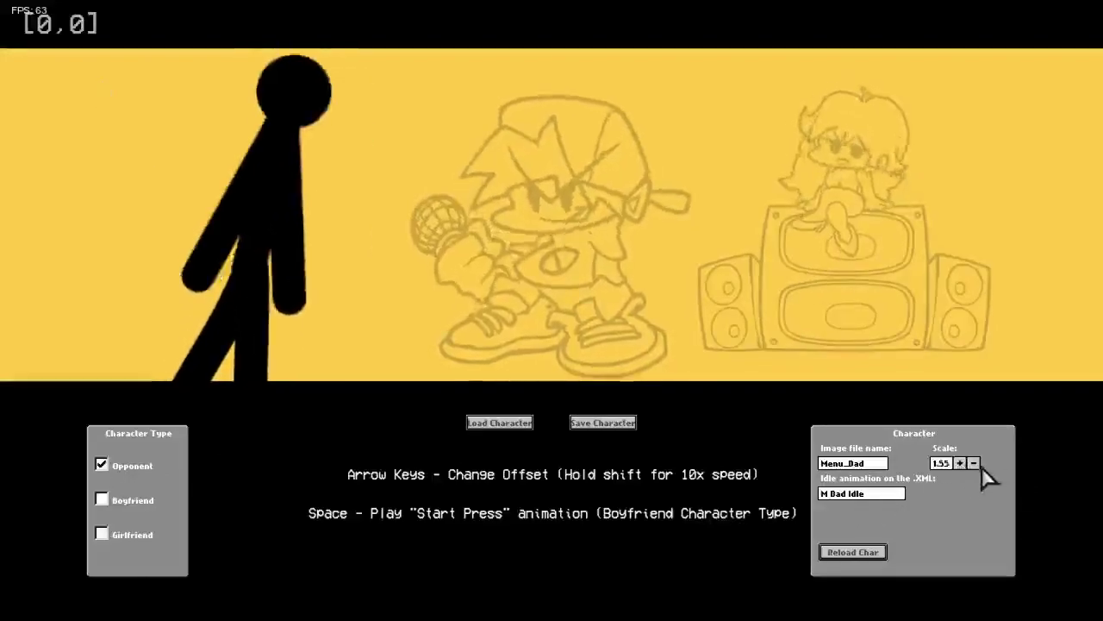
Step: Reduce the opponent menu character's scale to 1.05
{"action": "left_click", "coordinate": [975, 464]}
{"action": "left_click", "coordinate": [975, 464]}
{"action": "left_click", "coordinate": [974, 463]}
{"action": "left_click", "coordinate": [975, 464]}
{"action": "left_click", "coordinate": [974, 464]}
{"action": "left_click", "coordinate": [975, 464]}
{"action": "left_click", "coordinate": [975, 464]}
{"action": "left_click", "coordinate": [974, 463]}
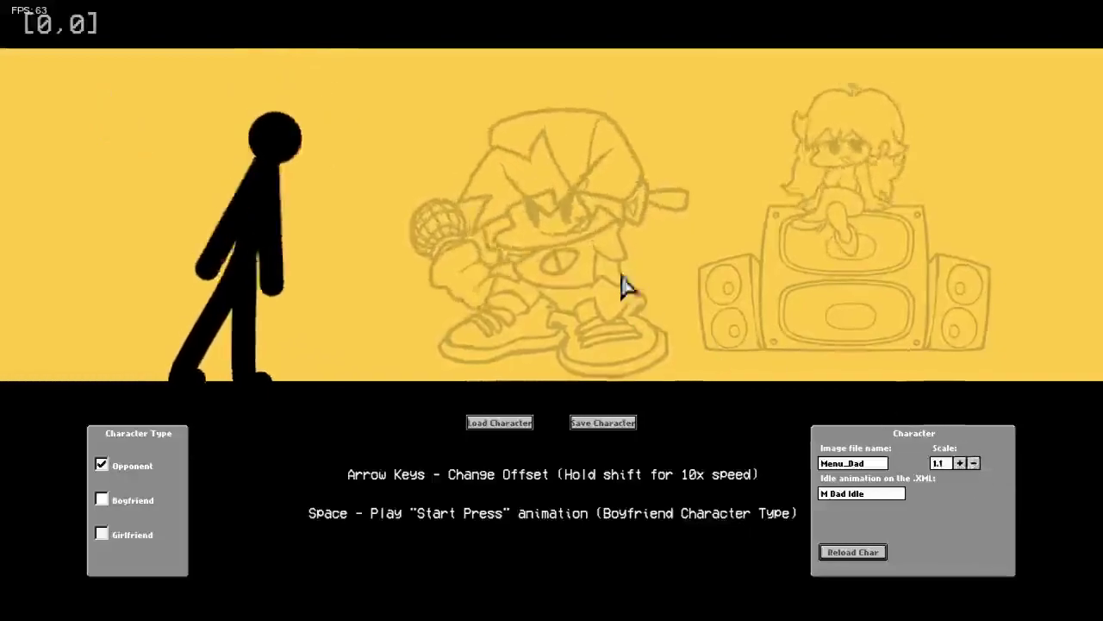
{"action": "left_click", "coordinate": [974, 466]}
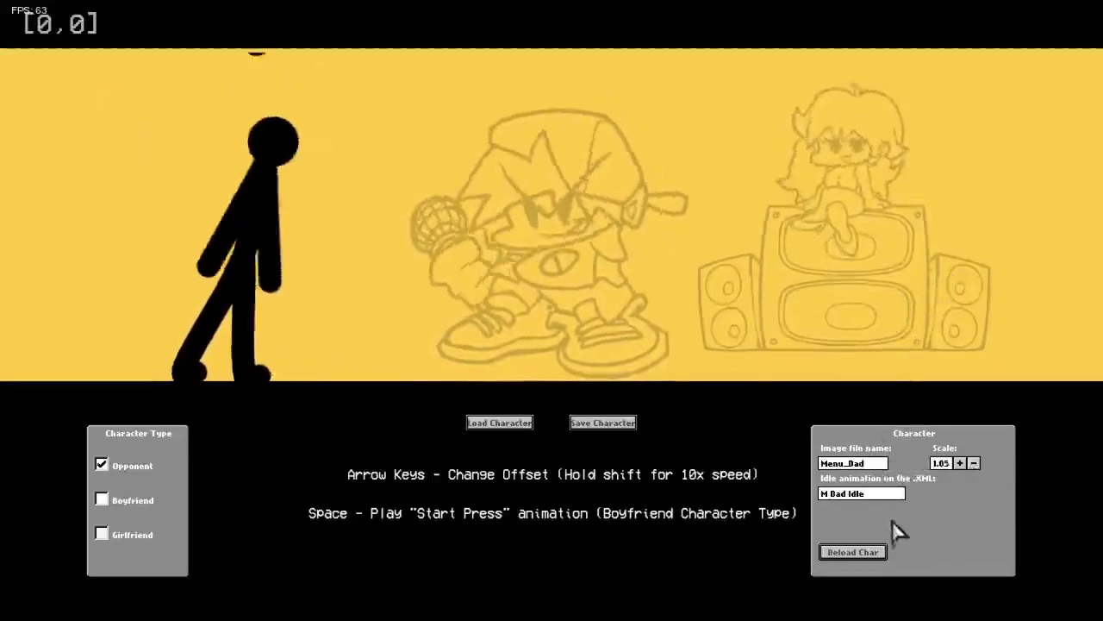
{"action": "left_click", "coordinate": [880, 494]}
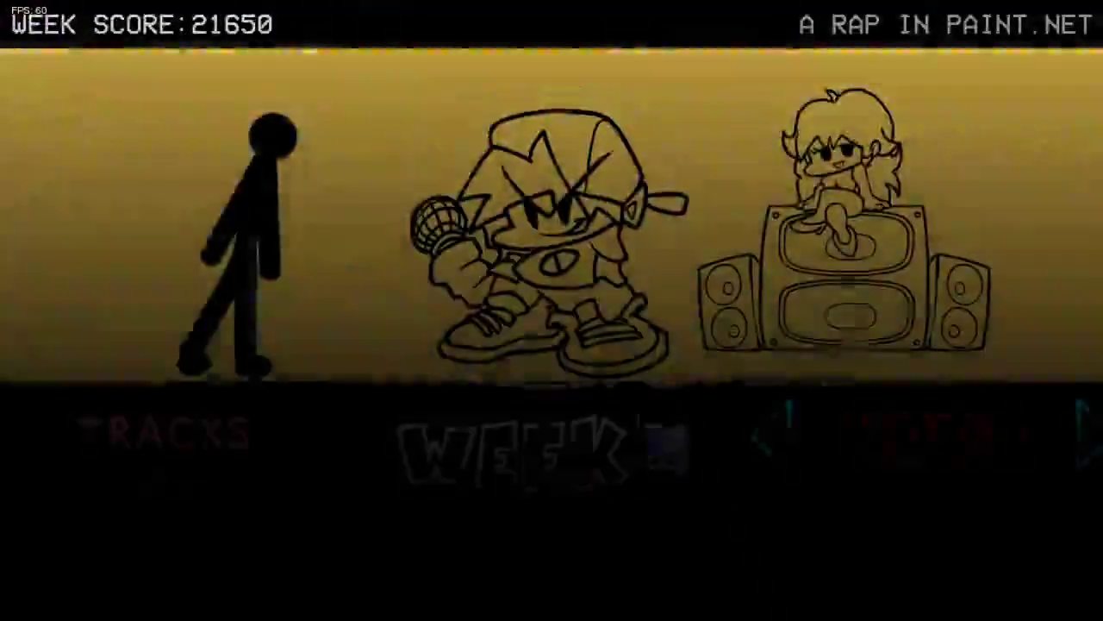
Step: Start the A Rap in Paint.net week with the Myman track on Hard difficulty
{"action": "key", "text": "Right"}
{"action": "key", "text": "Right"}
{"action": "key", "text": "Right"}
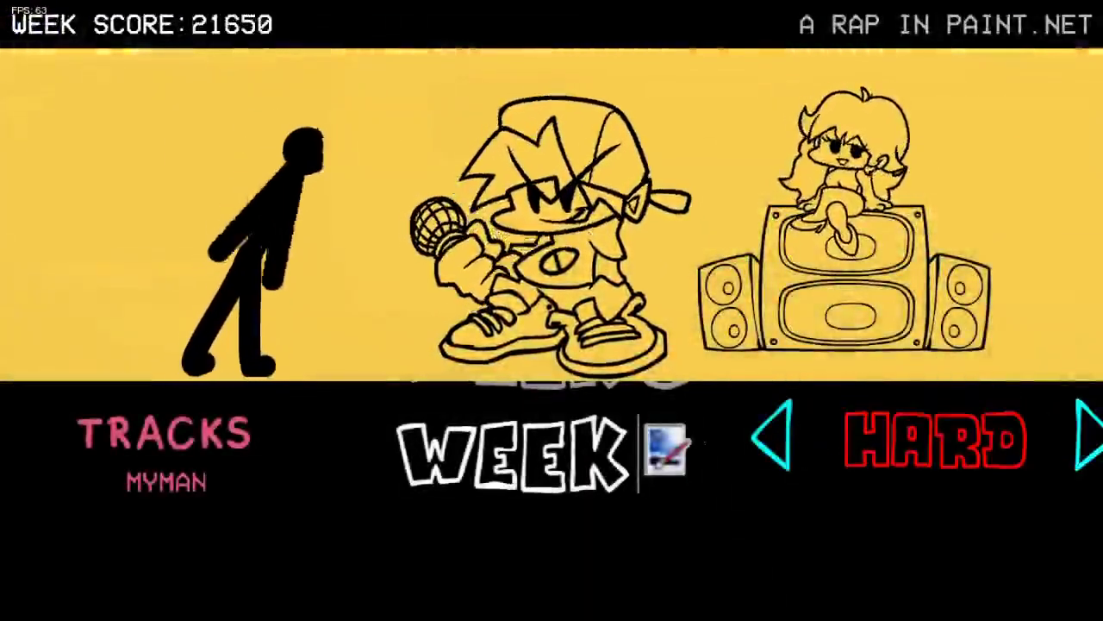
{"action": "key", "text": "Return"}
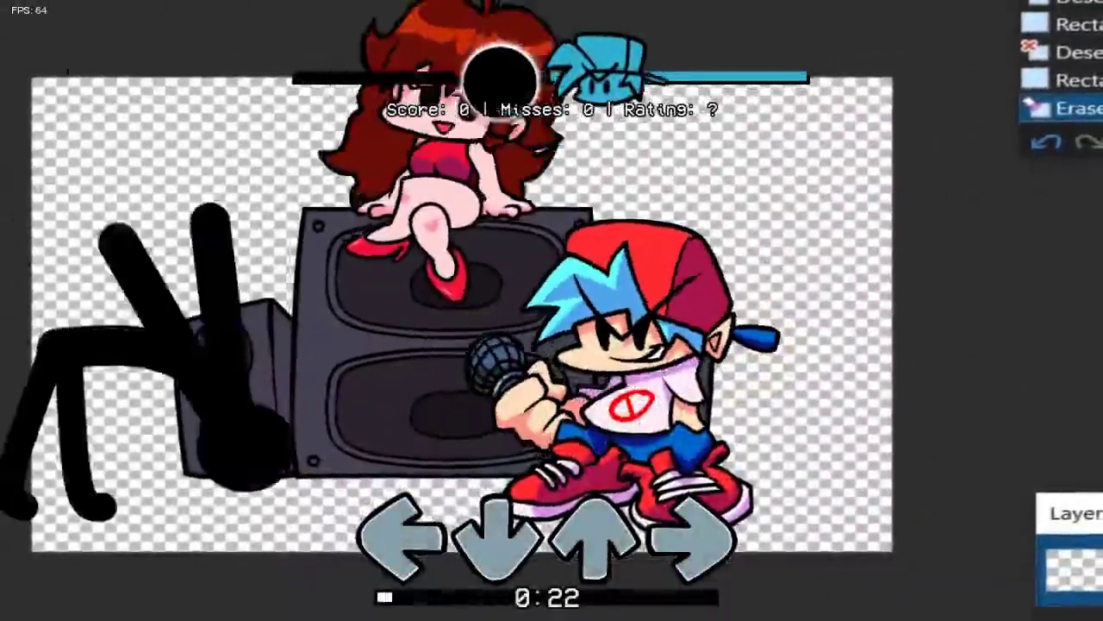
Step: Play the Myman song through to the end, hitting the arrow notes to test the custom week
{"action": "key", "text": "Up"}
{"action": "key", "text": "Up"}
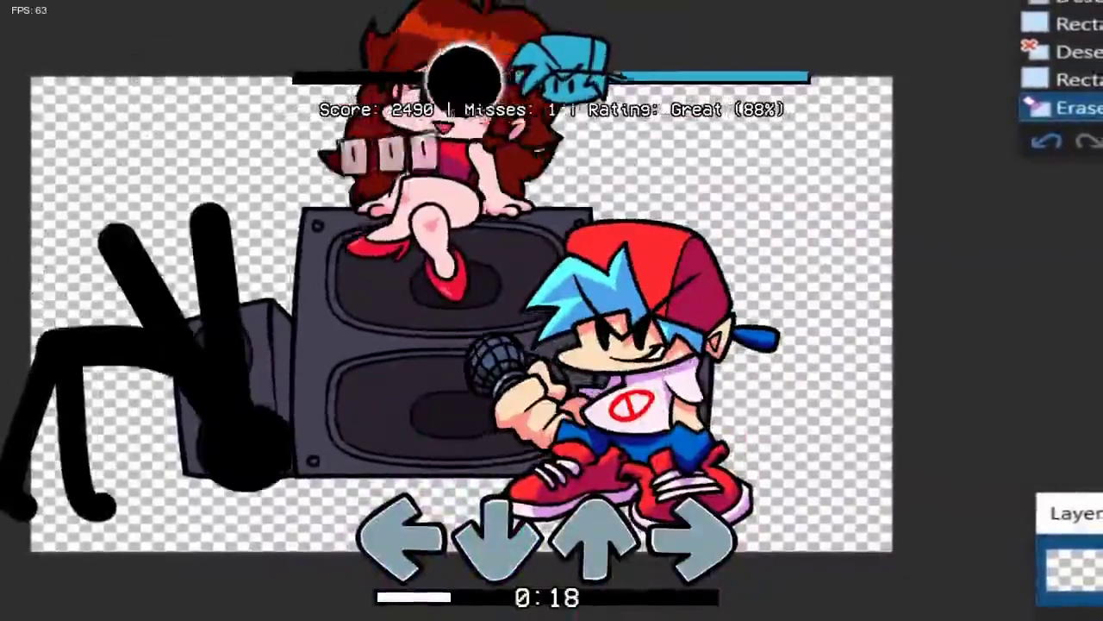
{"action": "key", "text": "Down"}
{"action": "key", "text": "Left"}
{"action": "key", "text": "Down"}
{"action": "key", "text": "Up"}
{"action": "key", "text": "Right"}
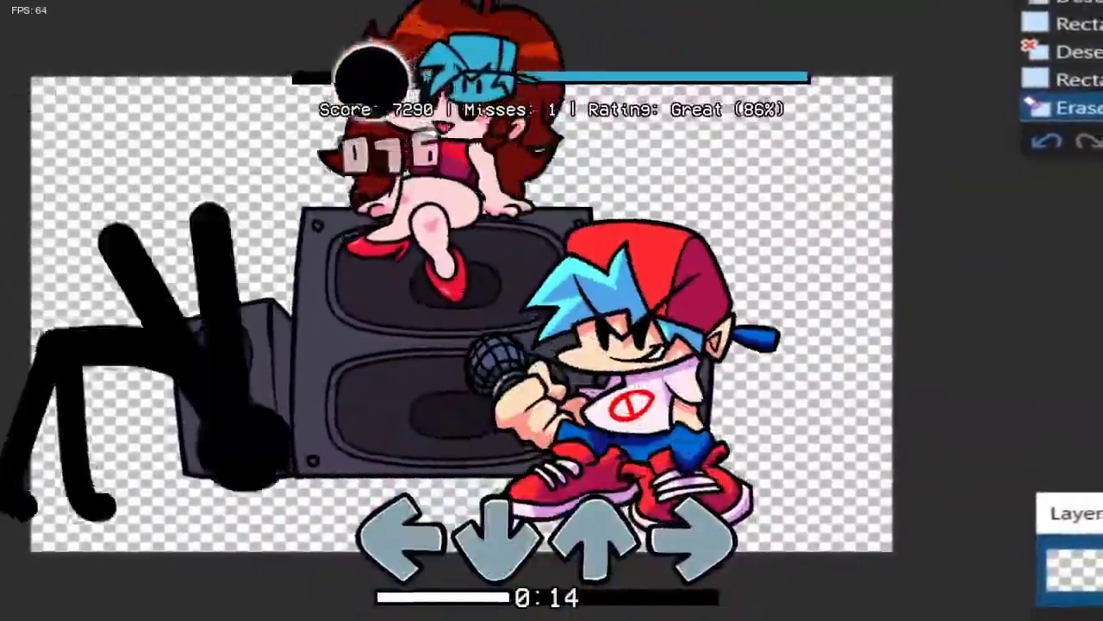
{"action": "key", "text": "Down"}
{"action": "key", "text": "Right"}
{"action": "key", "text": "Left"}
{"action": "key", "text": "Left"}
{"action": "key", "text": "Left"}
{"action": "key", "text": "Down"}
{"action": "key", "text": "Up"}
{"action": "key", "text": "Right"}
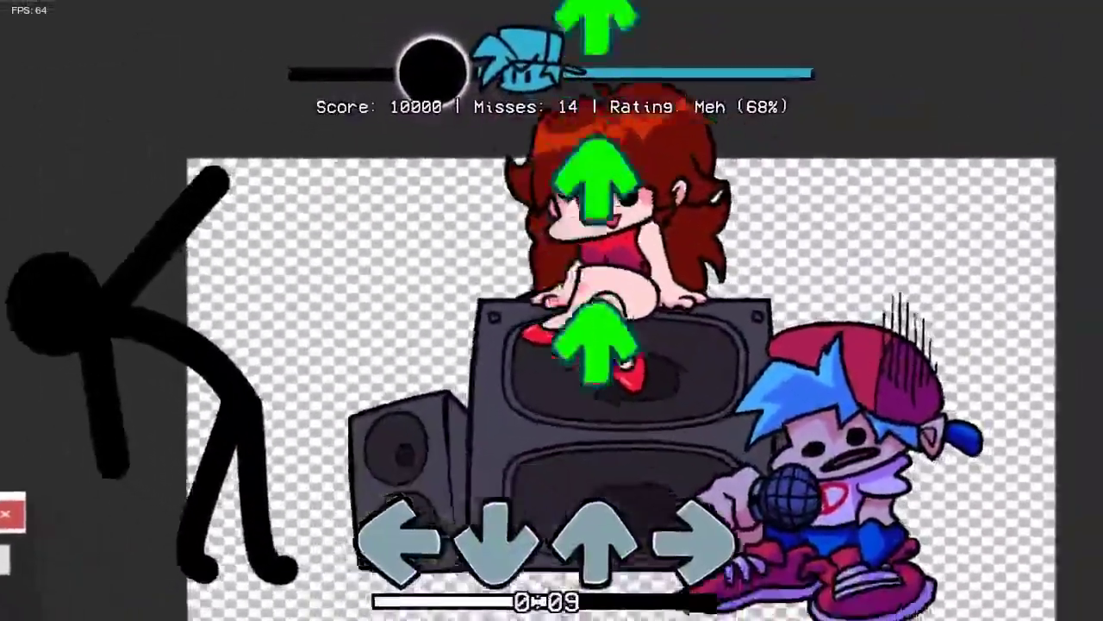
{"action": "key", "text": "Up"}
{"action": "key", "text": "Up"}
{"action": "key", "text": "Up"}
{"action": "key", "text": "Down"}
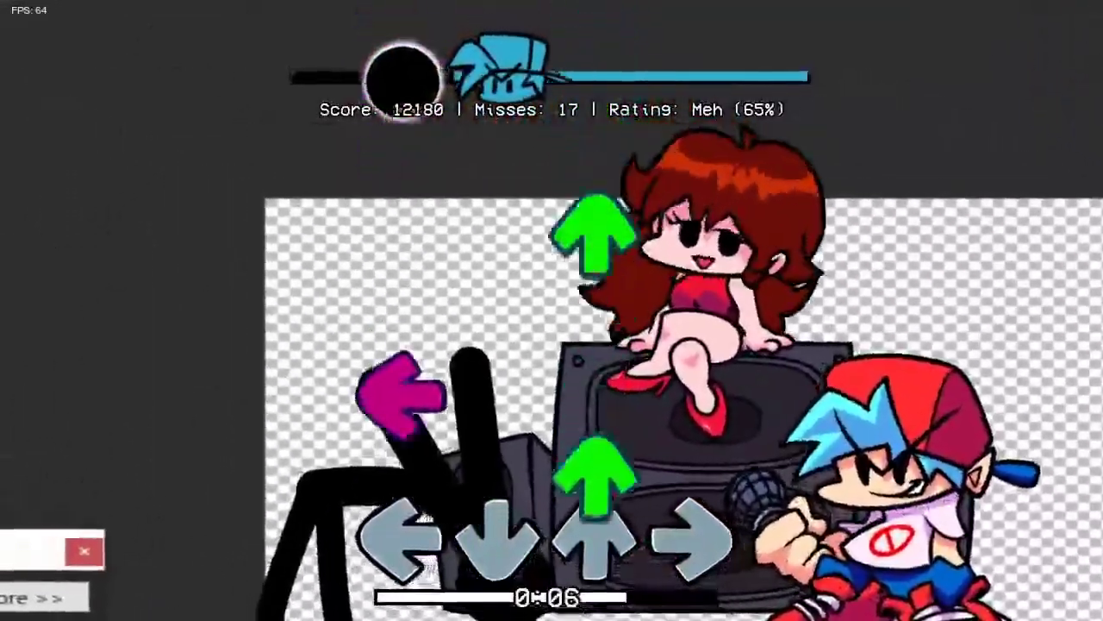
{"action": "key", "text": "Up"}
{"action": "key", "text": "Left"}
{"action": "key", "text": "Up"}
{"action": "key", "text": "Left"}
{"action": "key", "text": "Left"}
{"action": "key", "text": "Left"}
{"action": "key", "text": "Down"}
{"action": "key", "text": "Left"}
{"action": "key", "text": "Down"}
{"action": "key", "text": "Down"}
{"action": "key", "text": "Down"}
{"action": "key", "text": "Down"}
{"action": "key", "text": "Down"}
{"action": "key", "text": "Down"}
{"action": "key", "text": "Up"}
{"action": "key", "text": "Right"}
{"action": "key", "text": "Down"}
{"action": "key", "text": "Up"}
{"action": "key", "text": "Up"}
{"action": "key", "text": "Right"}
{"action": "key", "text": "Left"}
{"action": "key", "text": "Right"}
{"action": "key", "text": "Up"}
{"action": "key", "text": "Down"}
{"action": "key", "text": "Left"}
{"action": "key", "text": "Right"}
{"action": "key", "text": "Left"}
{"action": "key", "text": "Down"}
{"action": "key", "text": "Up"}
{"action": "key", "text": "Right"}
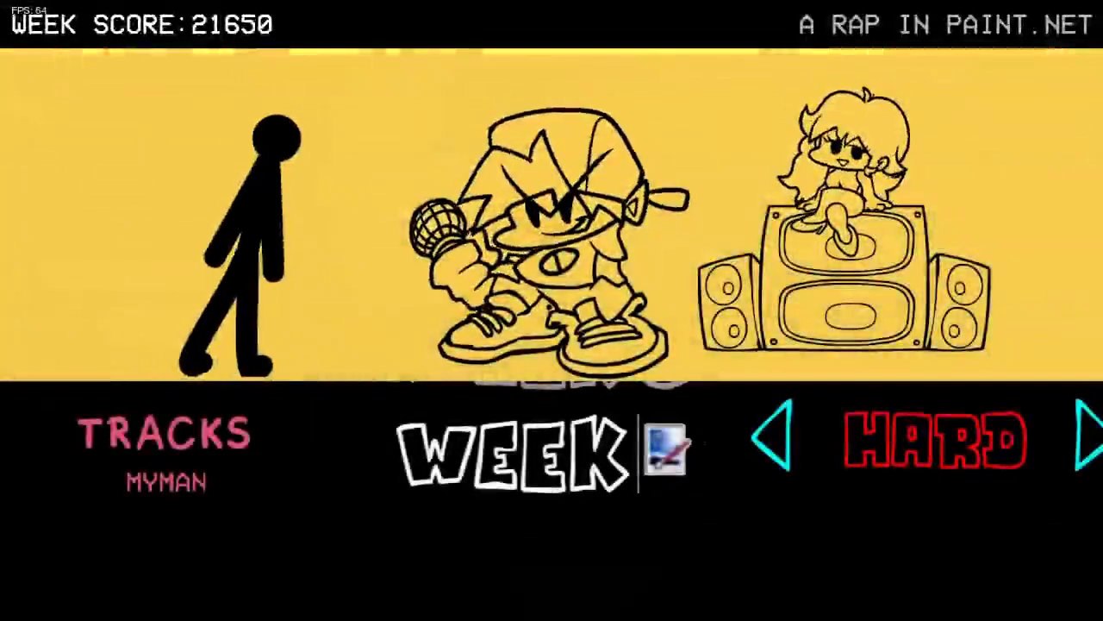